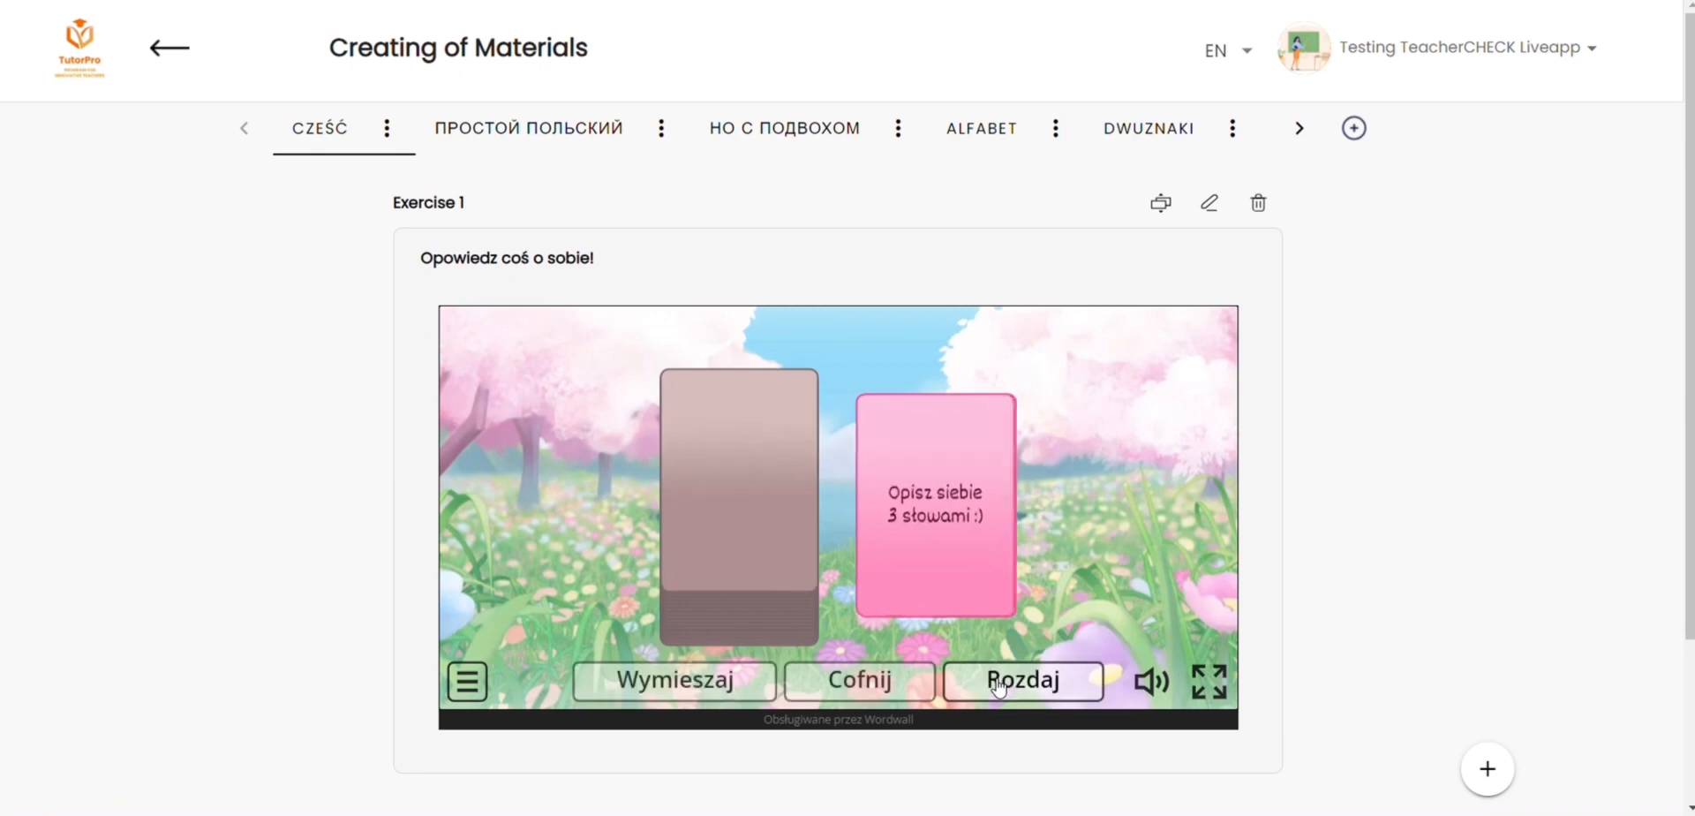
left_click(999, 687)
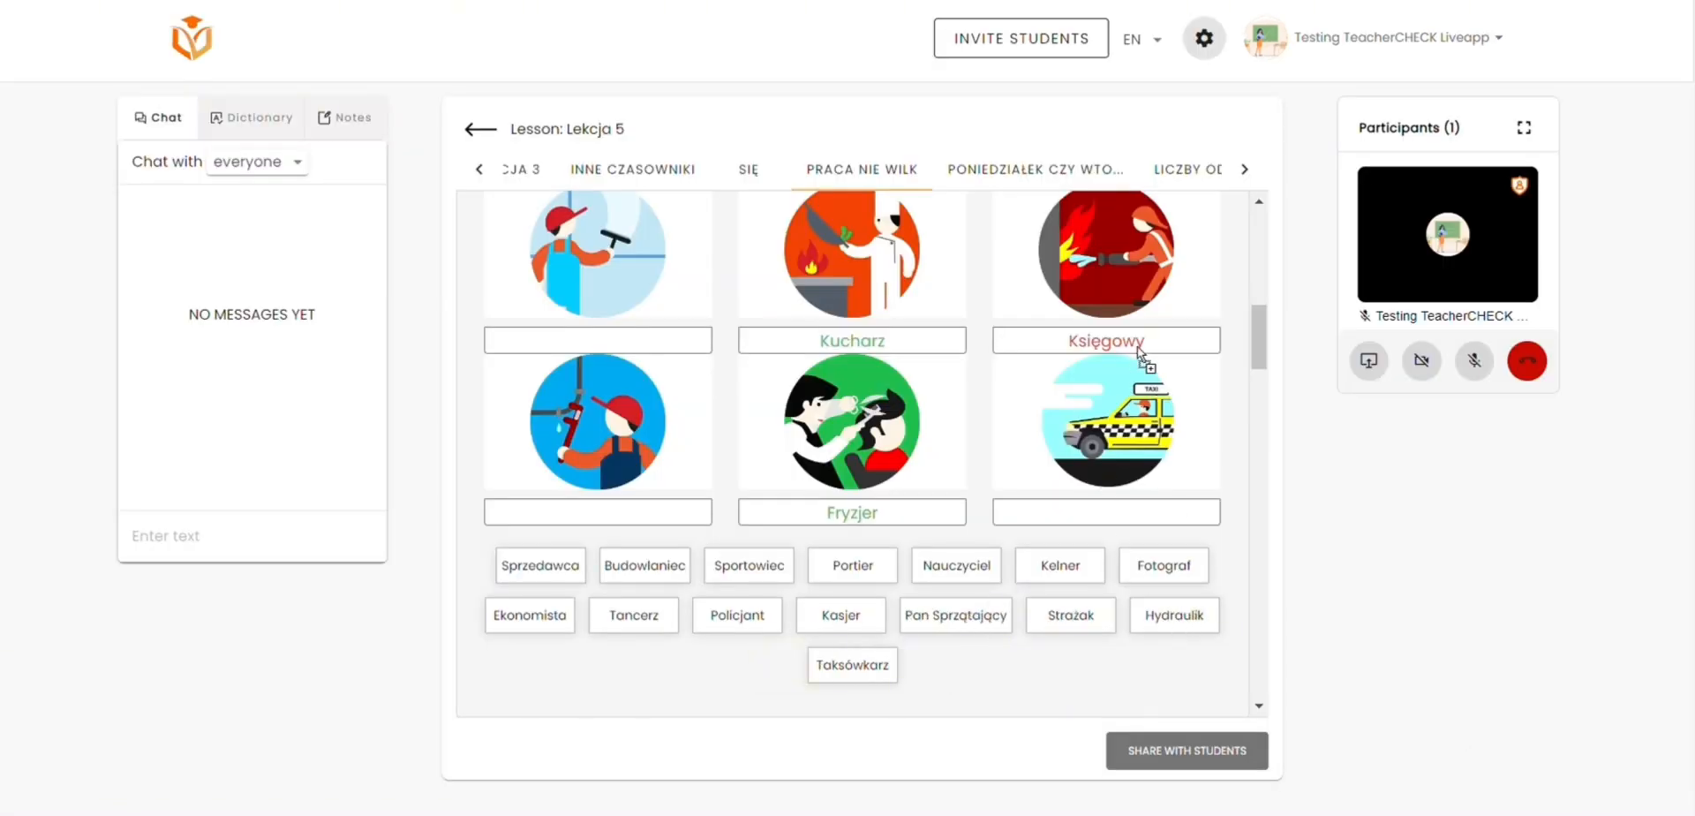
Step: Deal a card in the "Opowiedz coś o sobie!" exercise and assign Strażak to the firefighter picture in the occupations exercise
left_click(1174, 615)
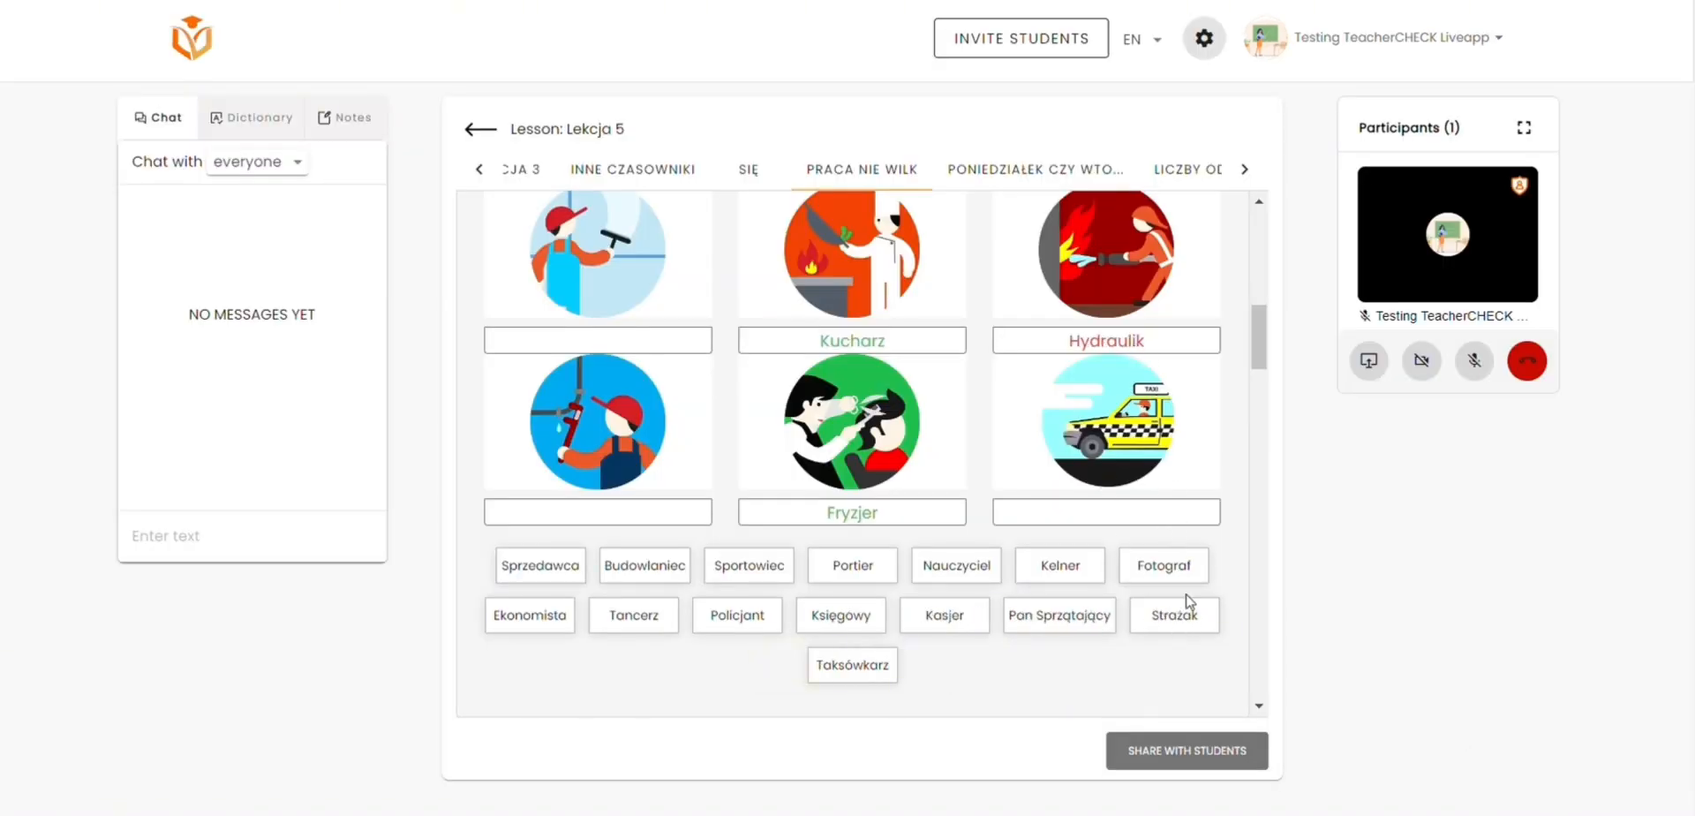
left_click(1177, 615)
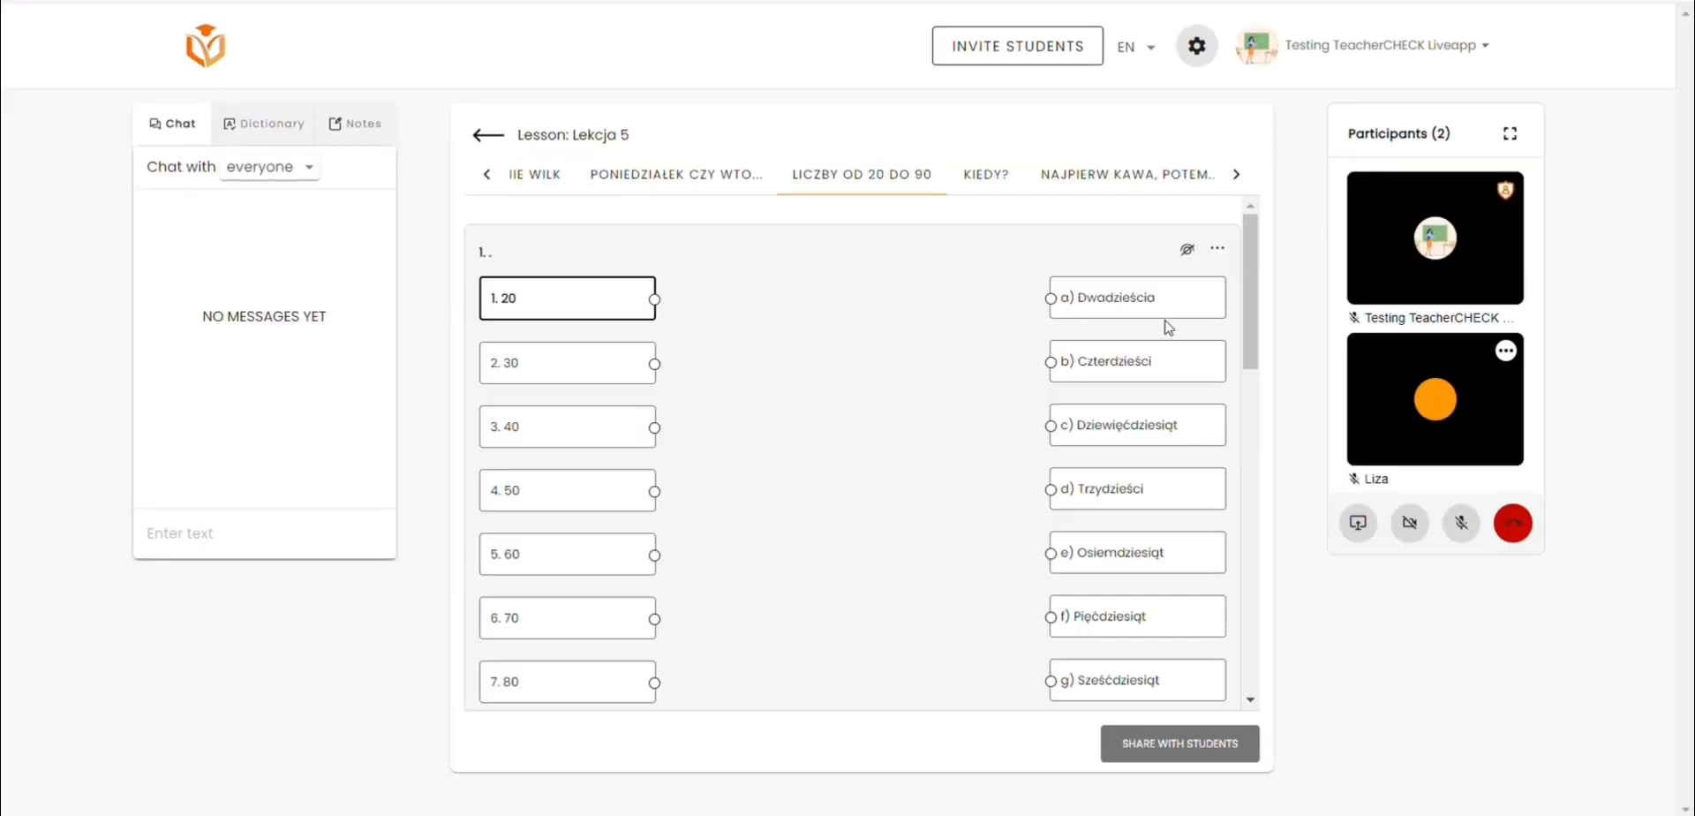
left_click(1165, 318)
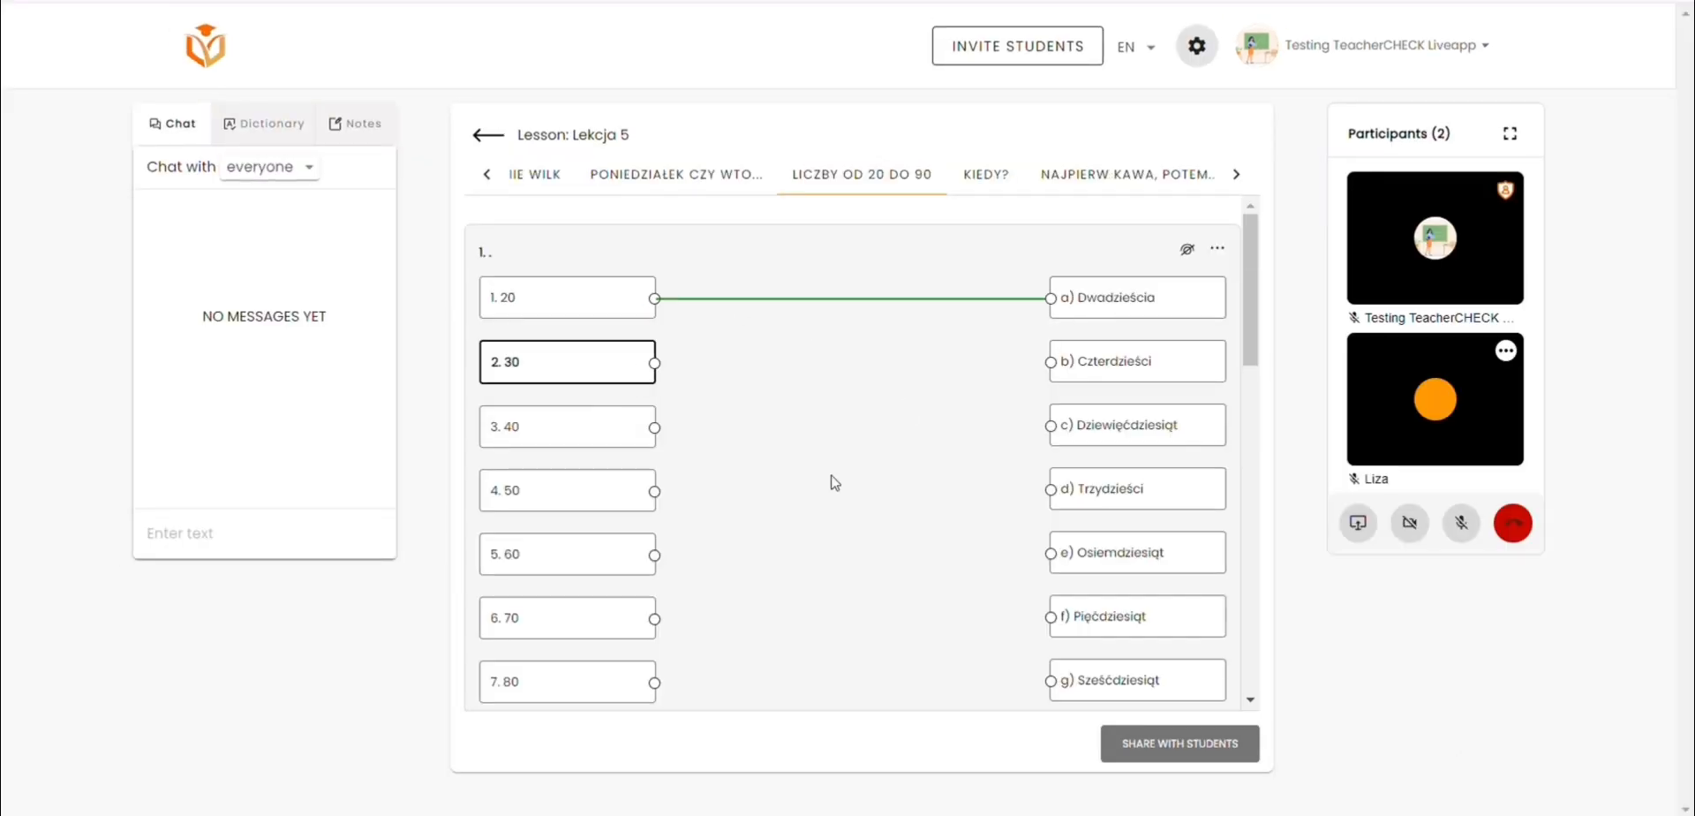
Step: Link 30 to Trzydzieści and 40 to Czterdzieści in the exercise on numbers from 20 to 90
left_click(1105, 490)
left_click(1112, 362)
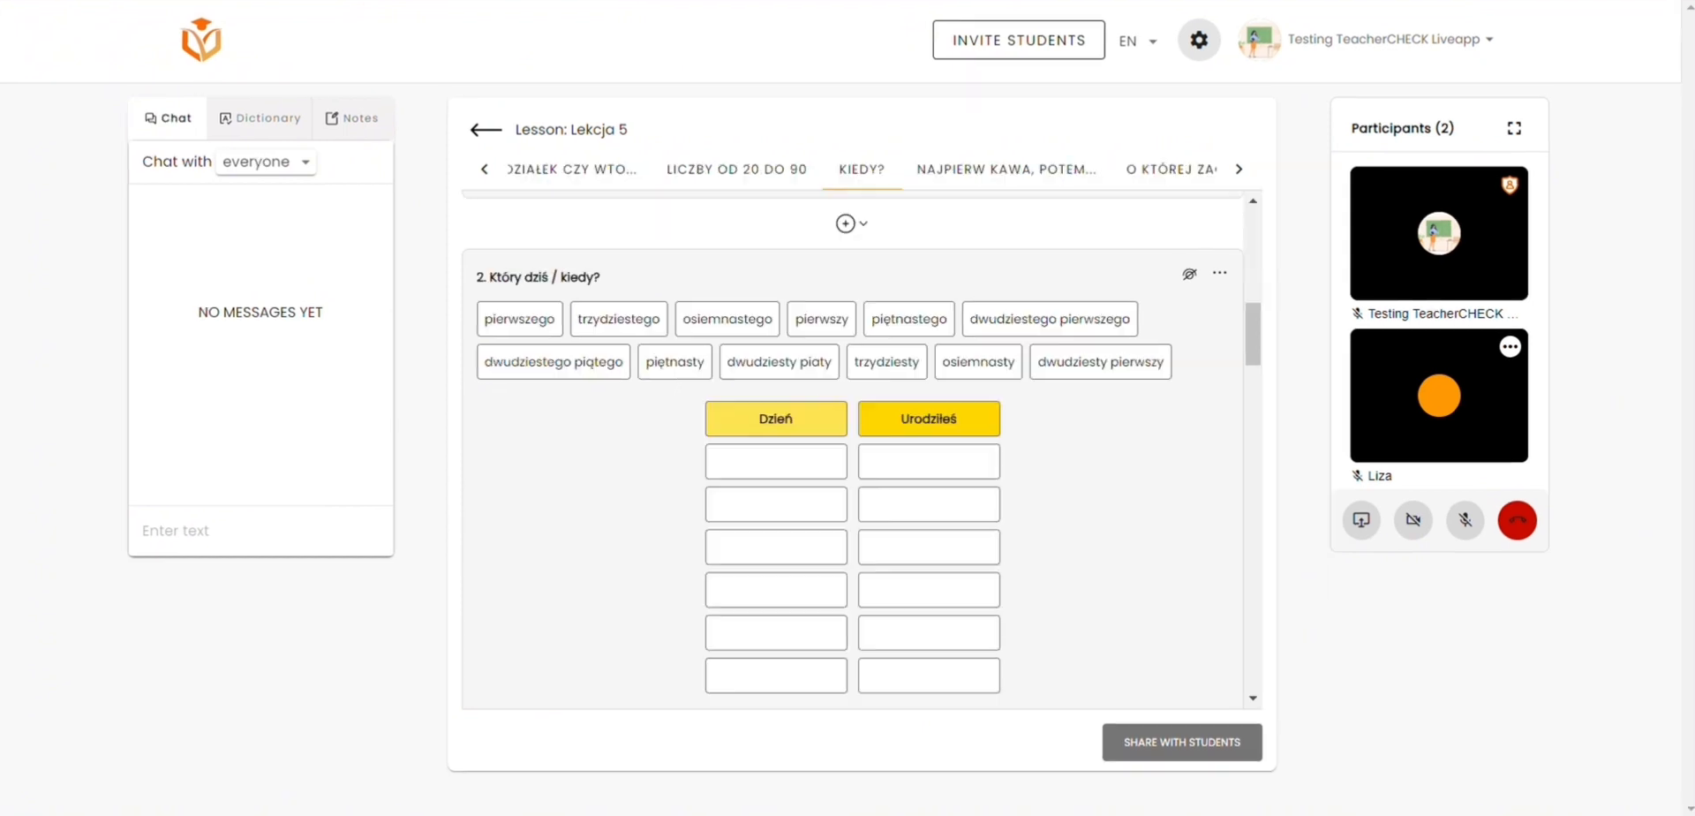
Step: Sort ordinal words, starting with pierwszego, into the Dzień and Urodziłeś columns of the "Który dziś / kiedy?" exercise
left_click(556, 329)
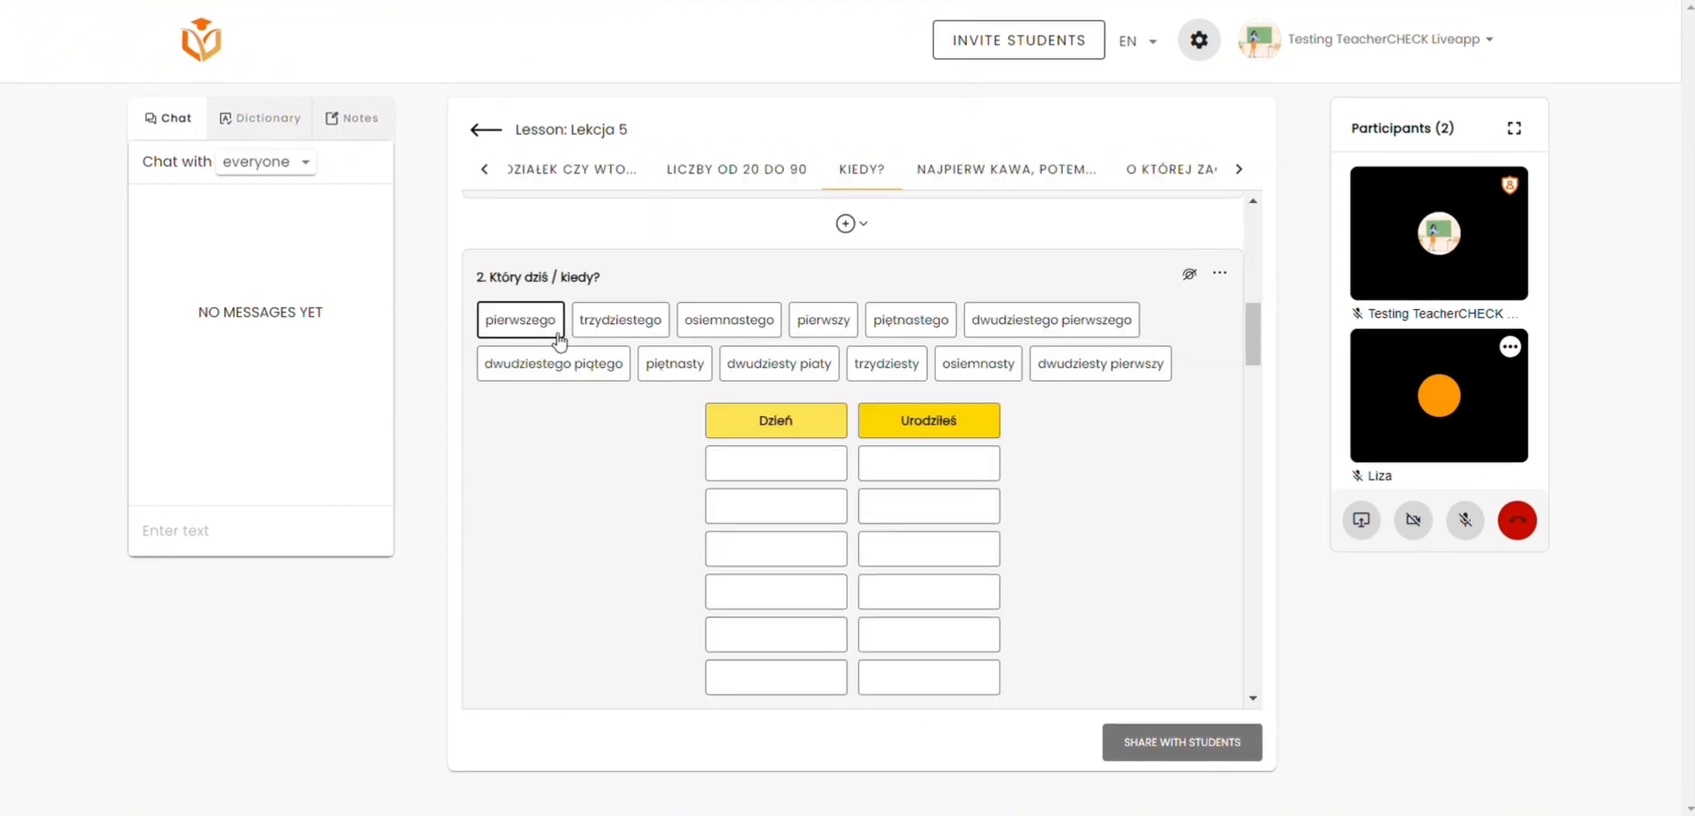
left_click(749, 419)
left_click(751, 325)
left_click(892, 417)
left_click(631, 325)
left_click(741, 418)
left_click(843, 319)
left_click(776, 418)
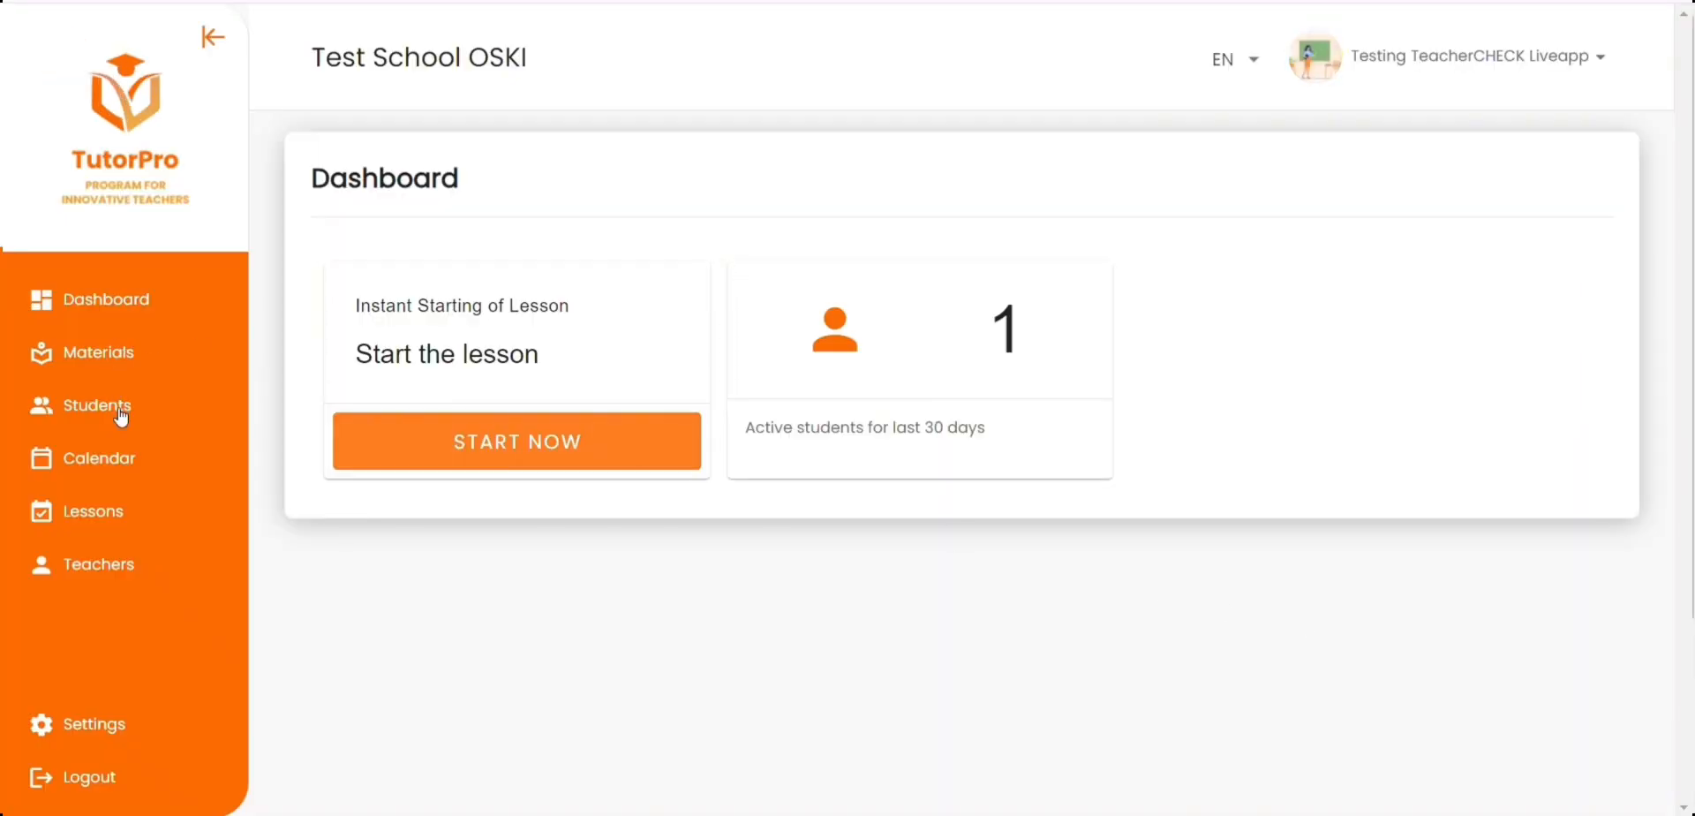
Step: Open the school's student list and look through the individual and group classes
left_click(122, 415)
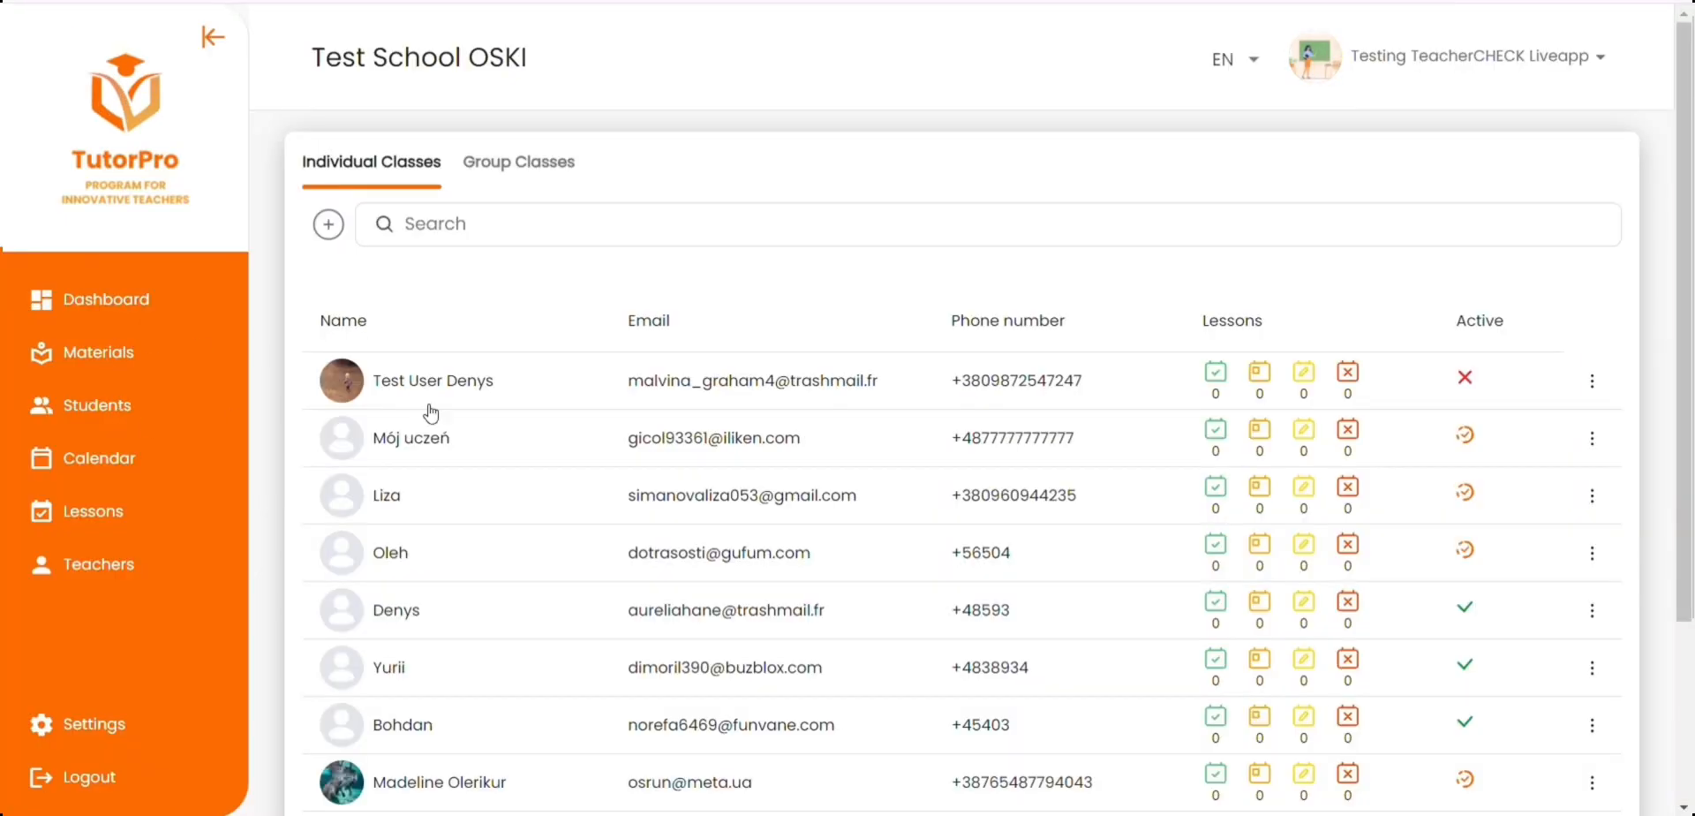
scroll(883, 394, "down", 1)
scroll(447, 159, "up", 2)
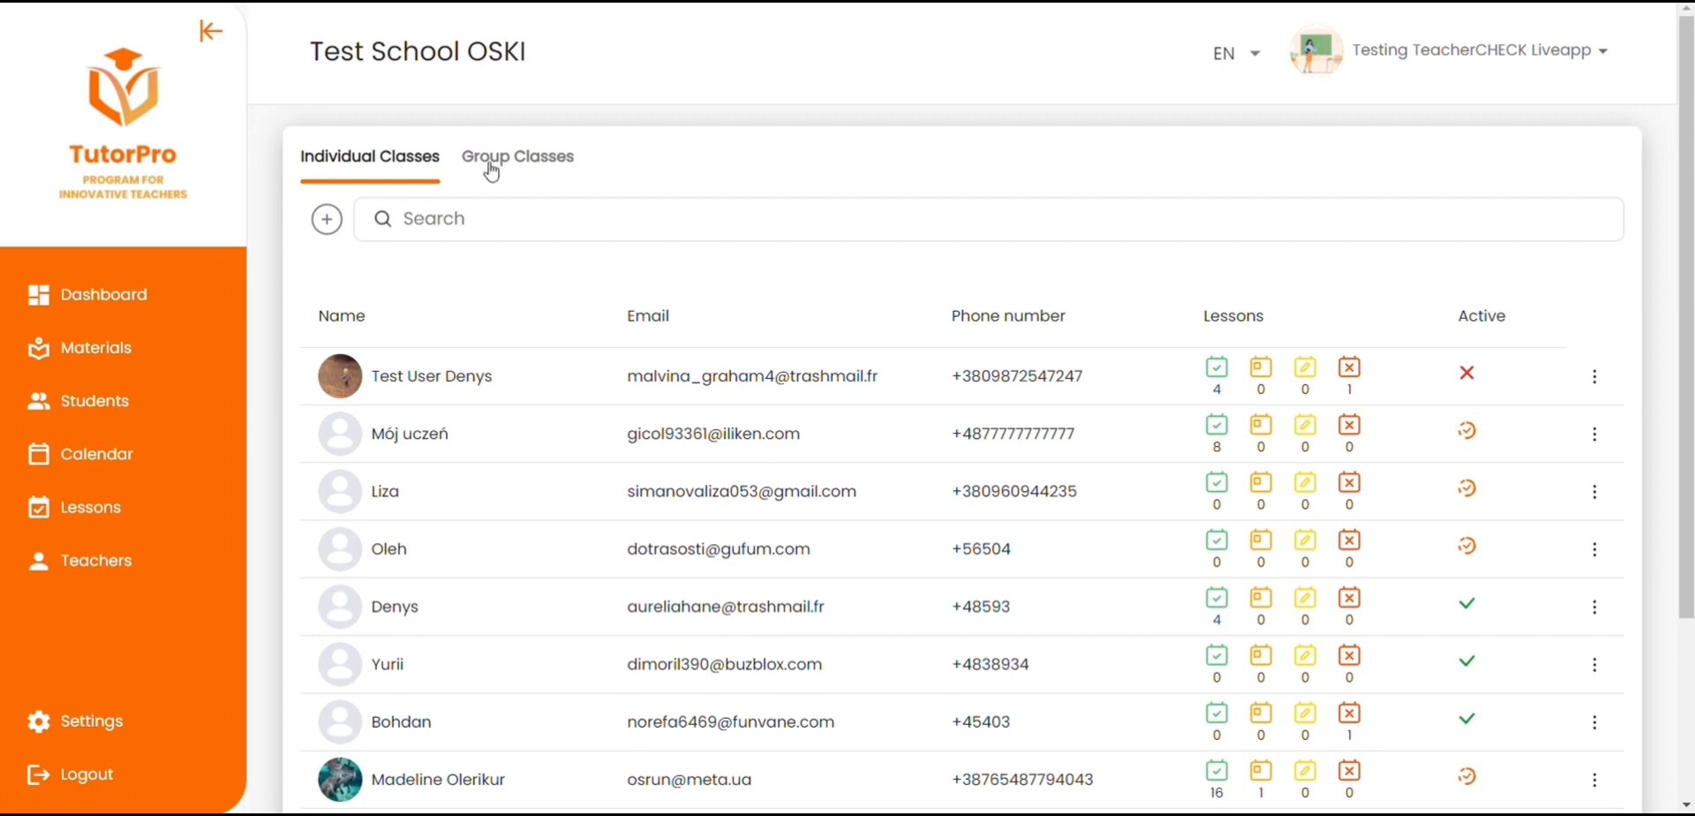
left_click(492, 171)
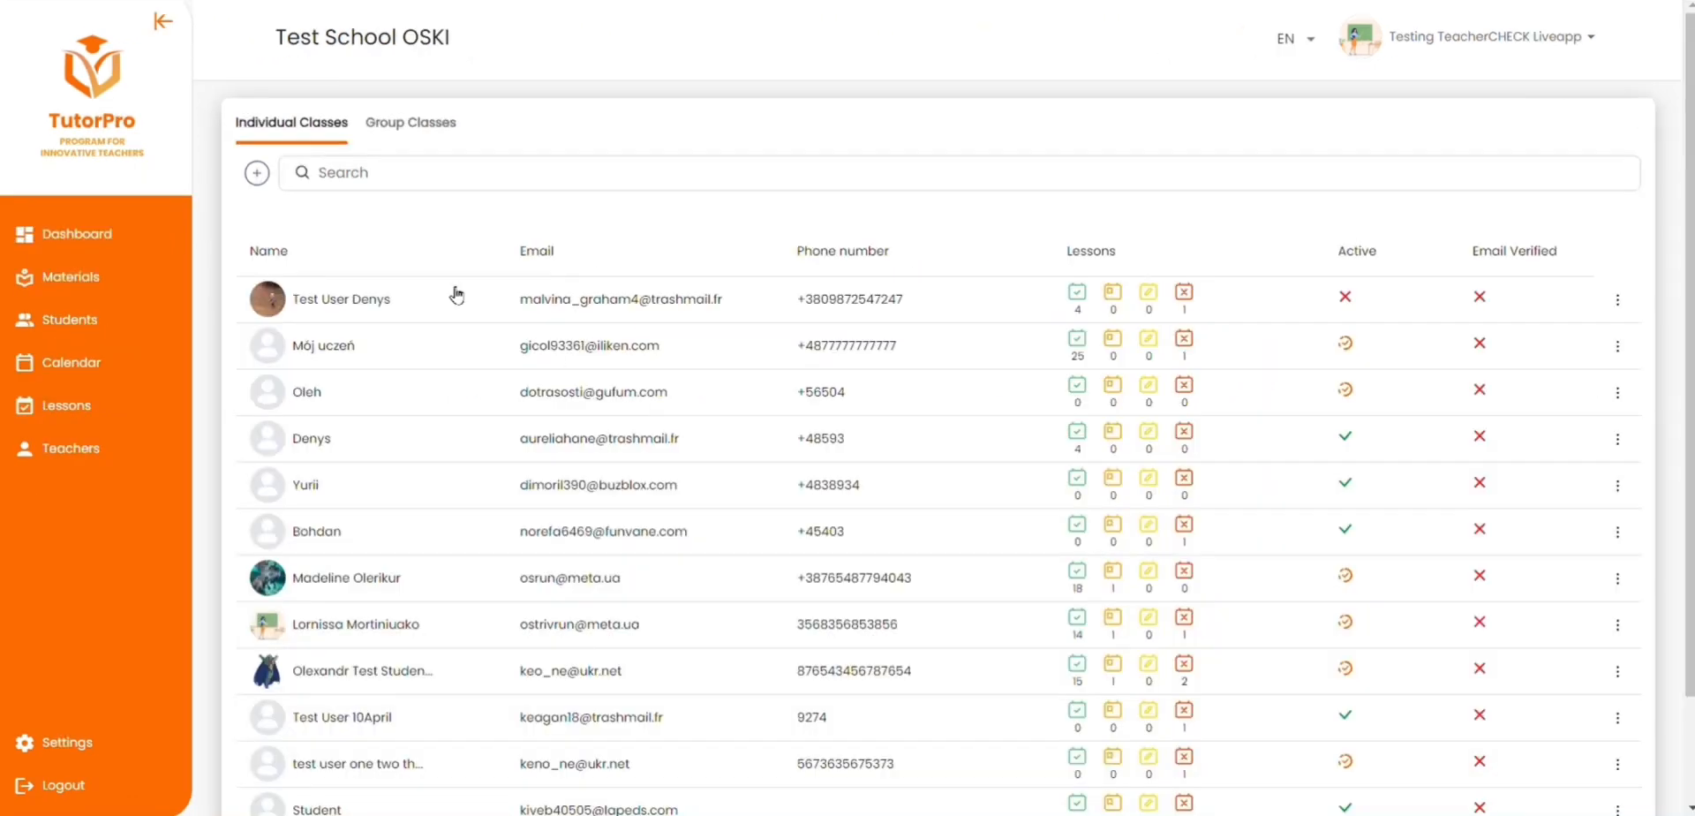
Step: Start adding a new student and enter the student's full name and e-mail address
left_click(327, 219)
left_click(359, 304)
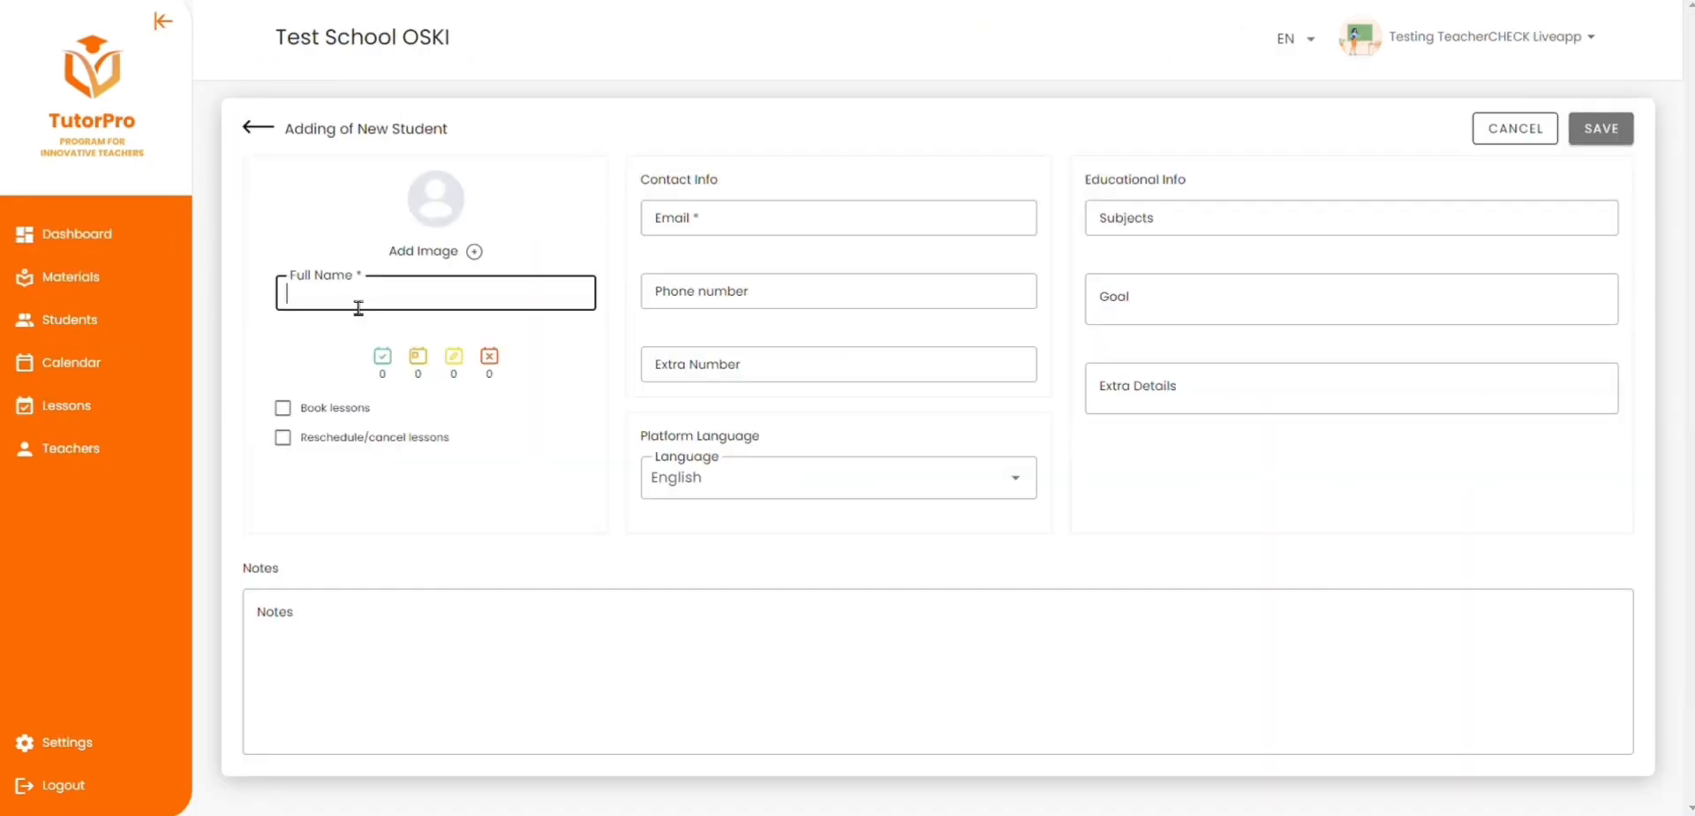
left_click(731, 212)
key("ctrl+v")
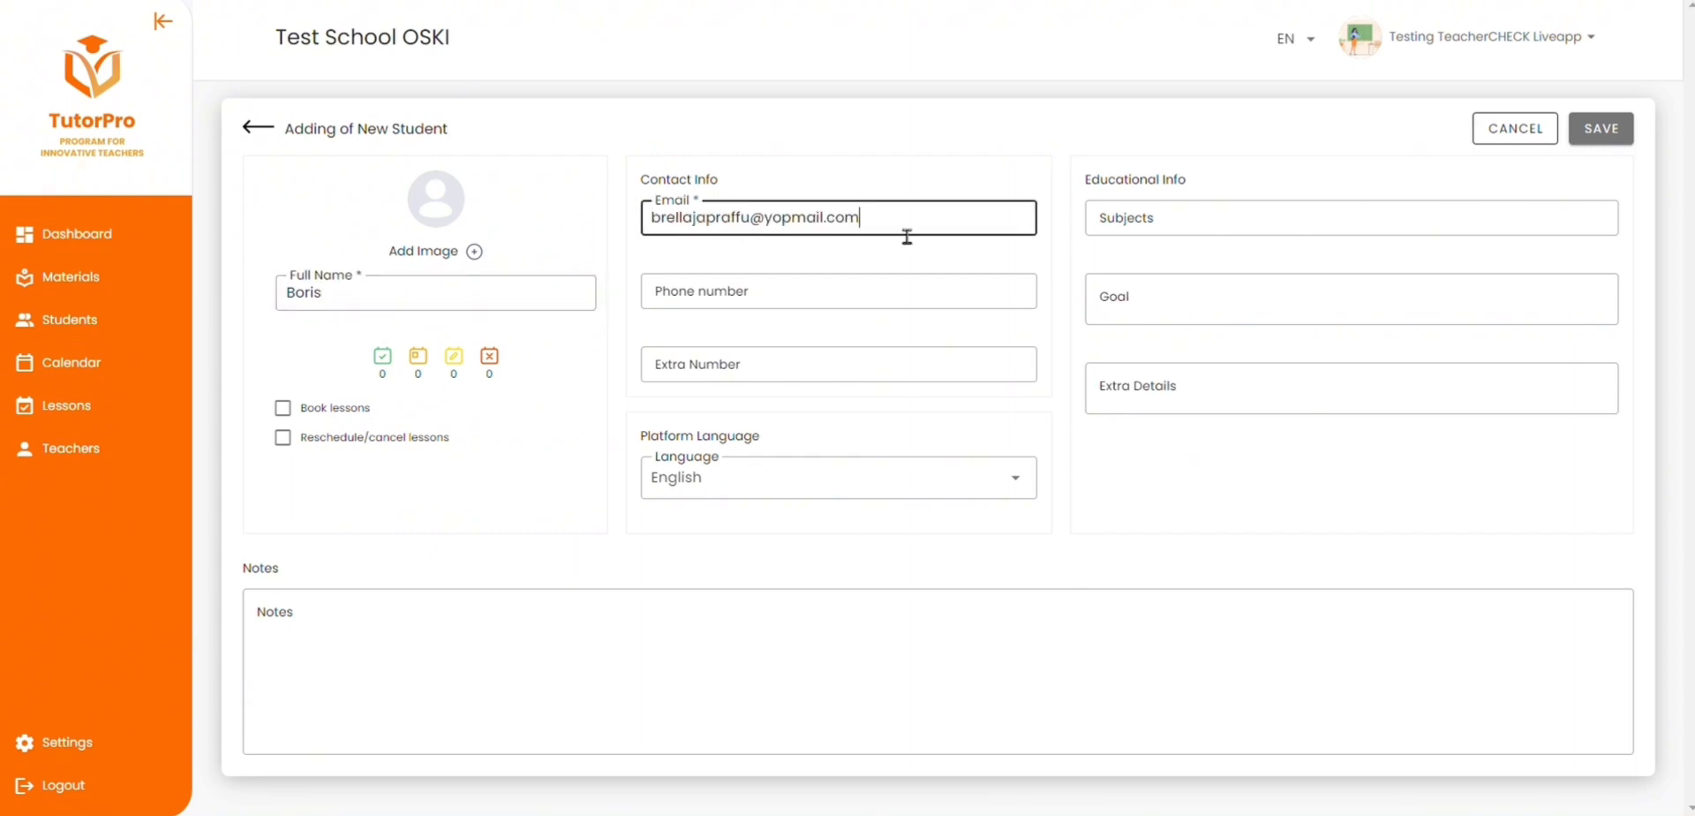
Step: Enter the student's phone number and extra number, then save the student and confirm the login details
left_click(847, 316)
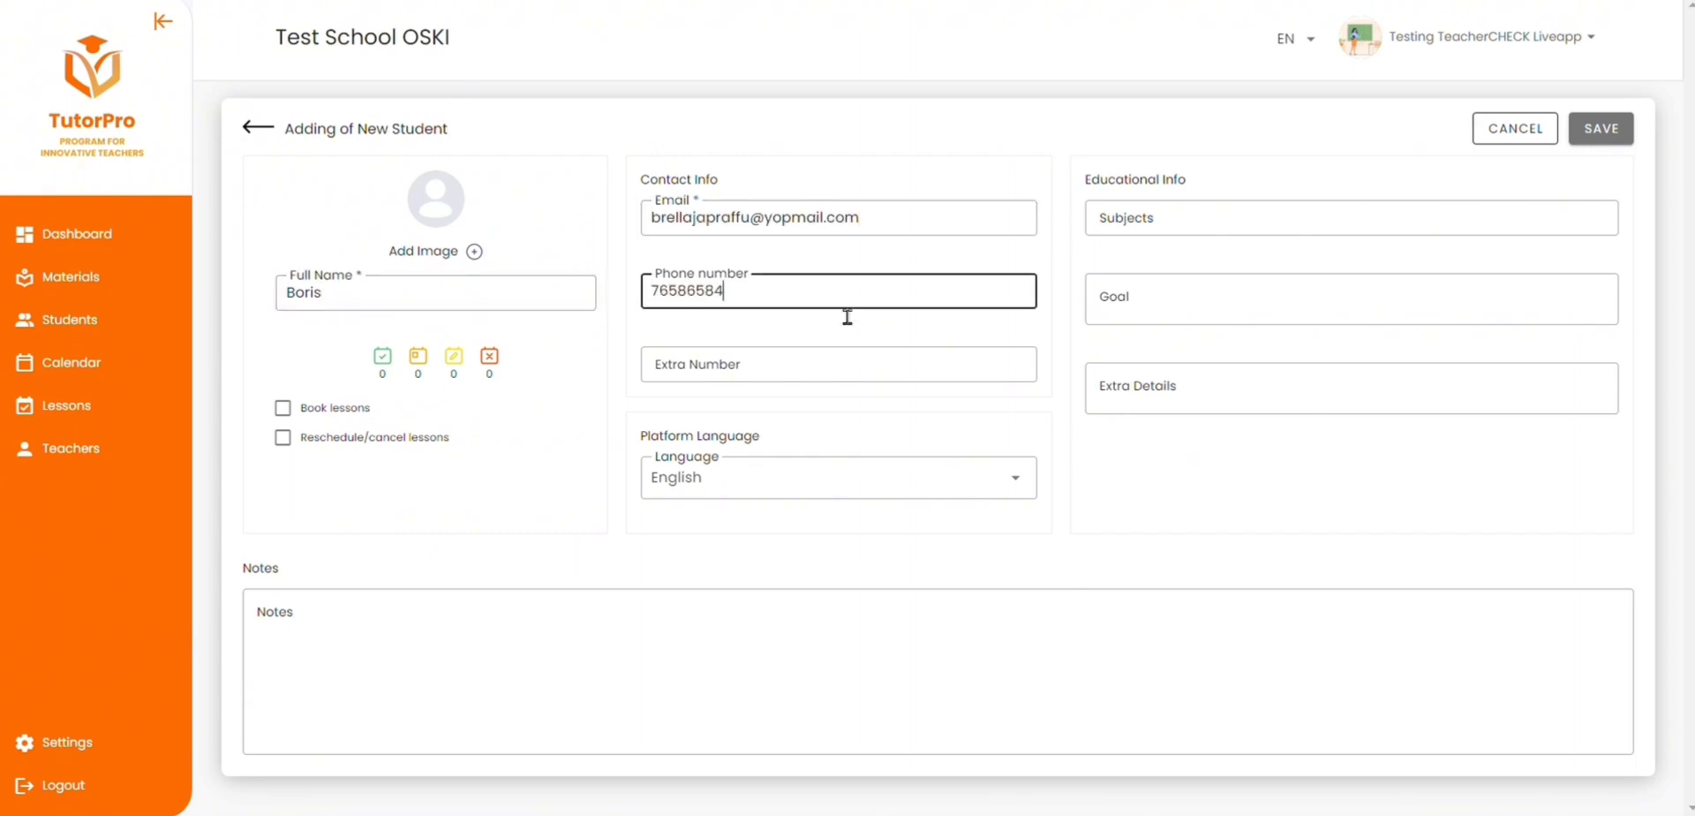
key("Tab")
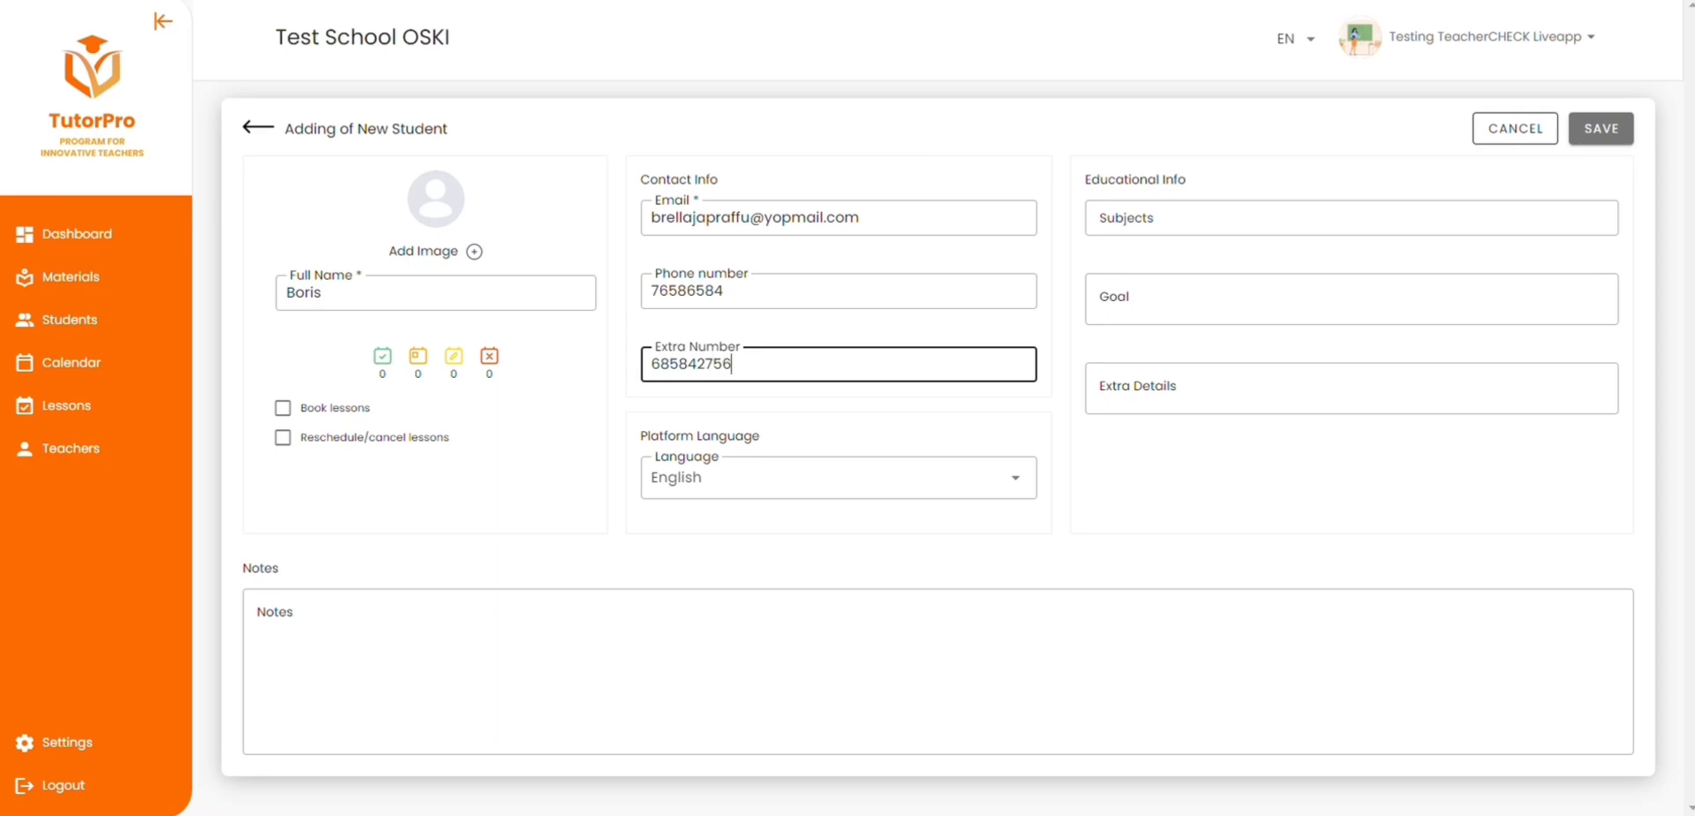
left_click(1598, 128)
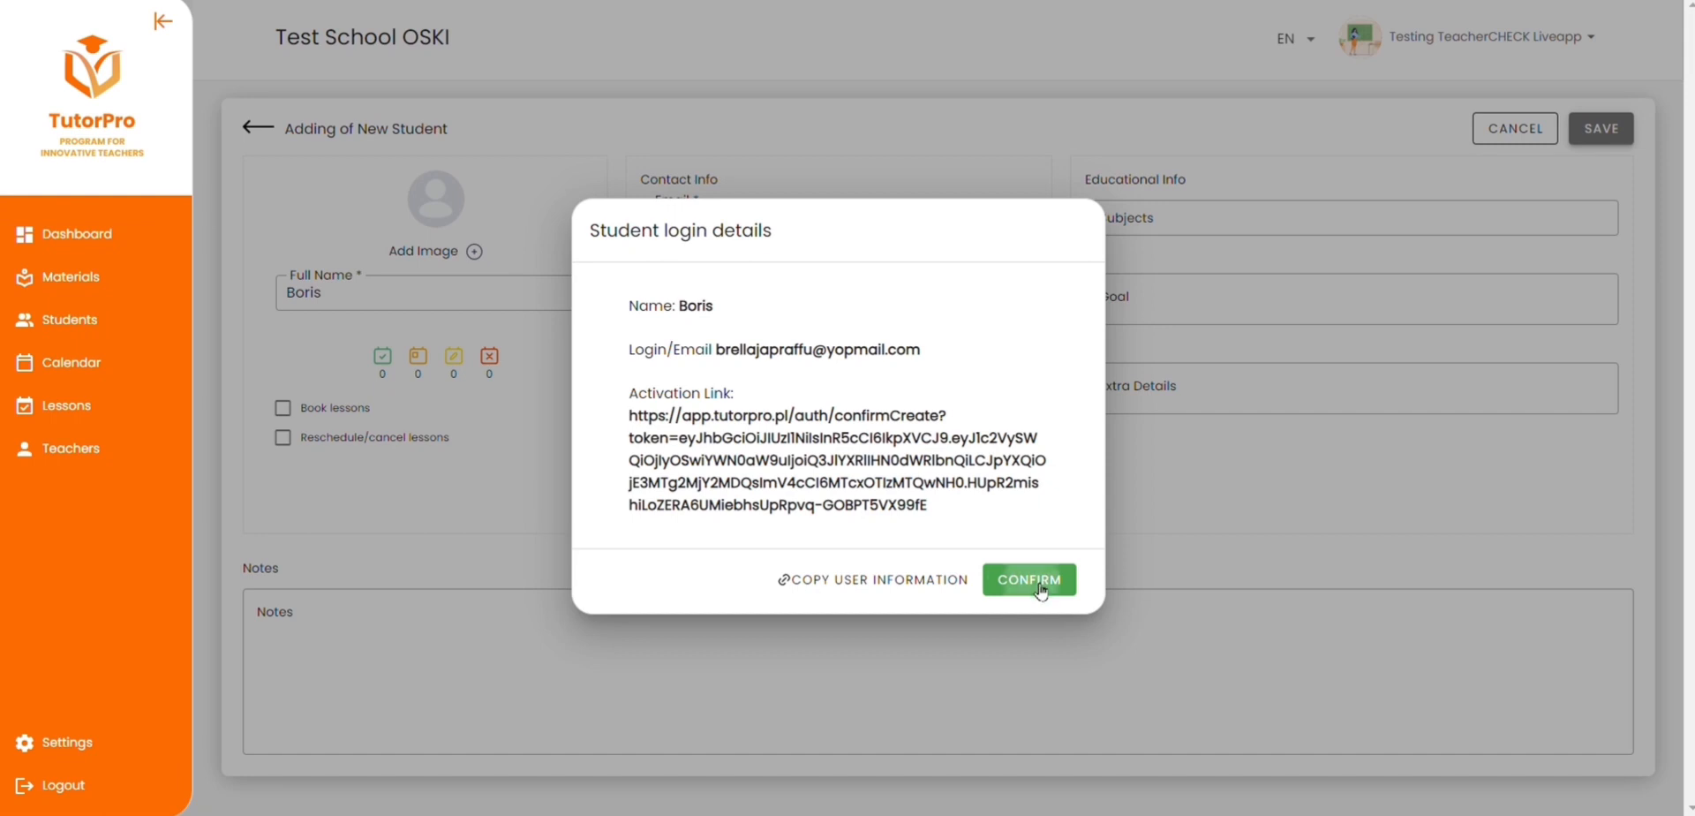
left_click(1029, 580)
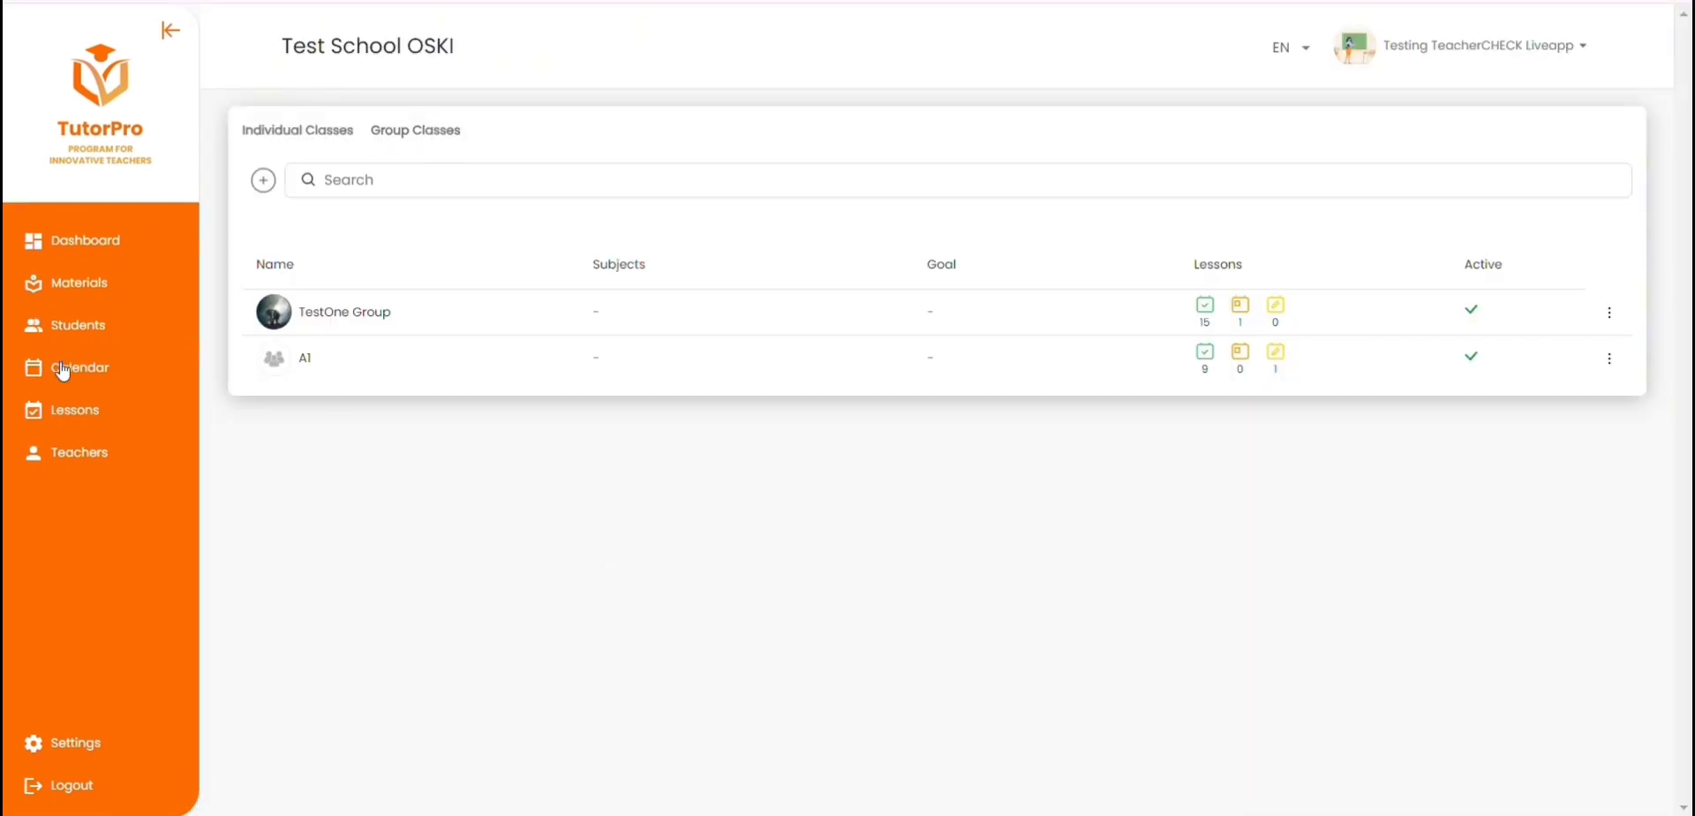
Step: Start scheduling a calendar lesson for Monday 10 June 2024 at 16:30 with the group class A1 as participant
left_click(64, 369)
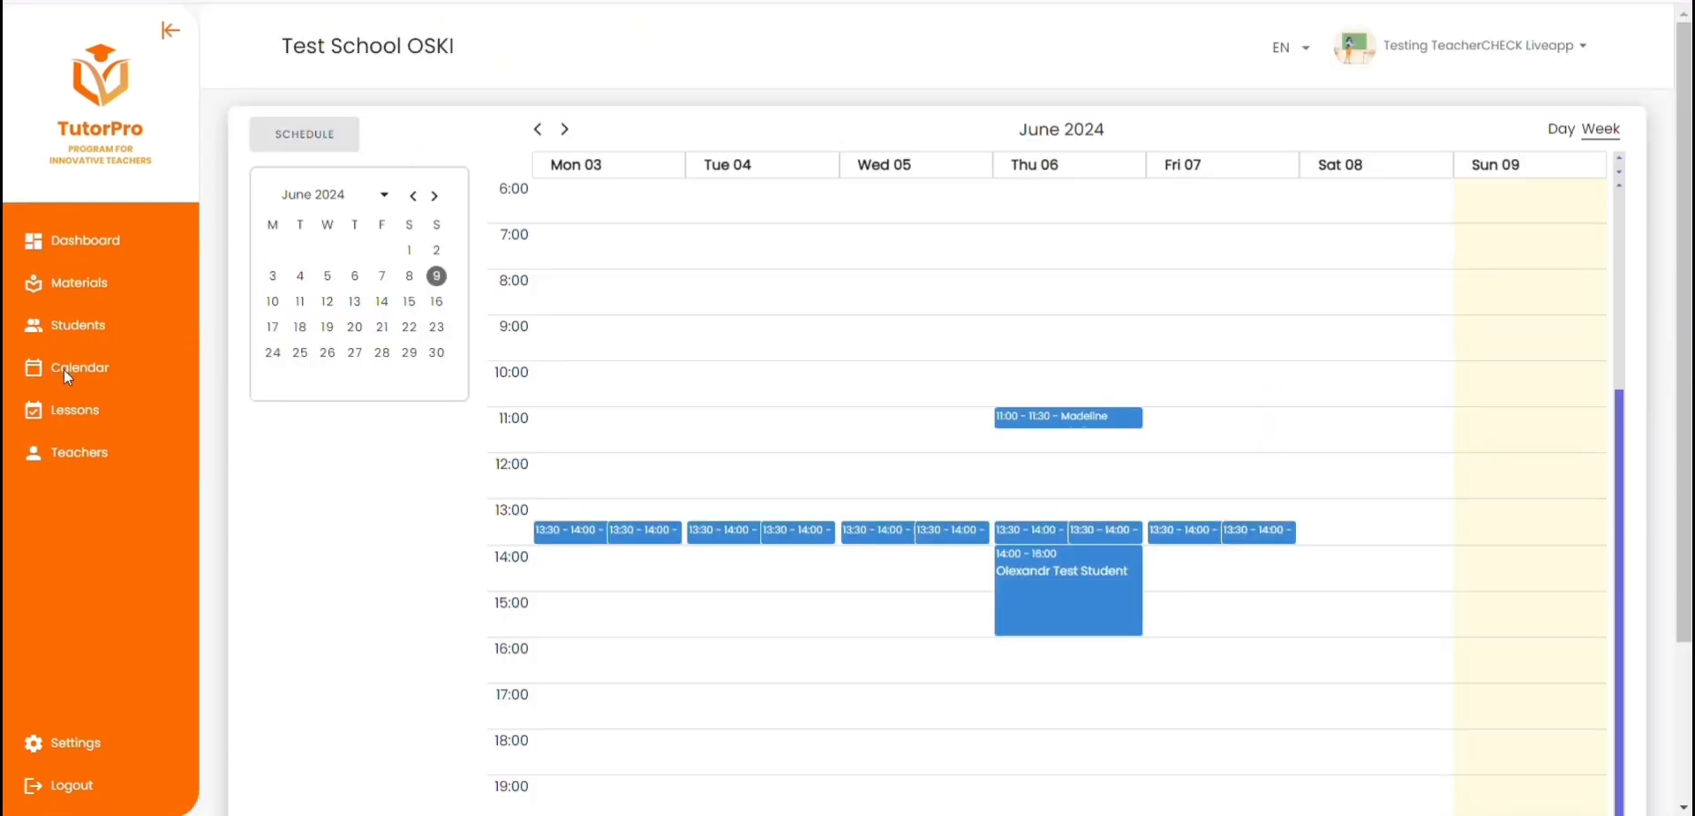
left_click(565, 130)
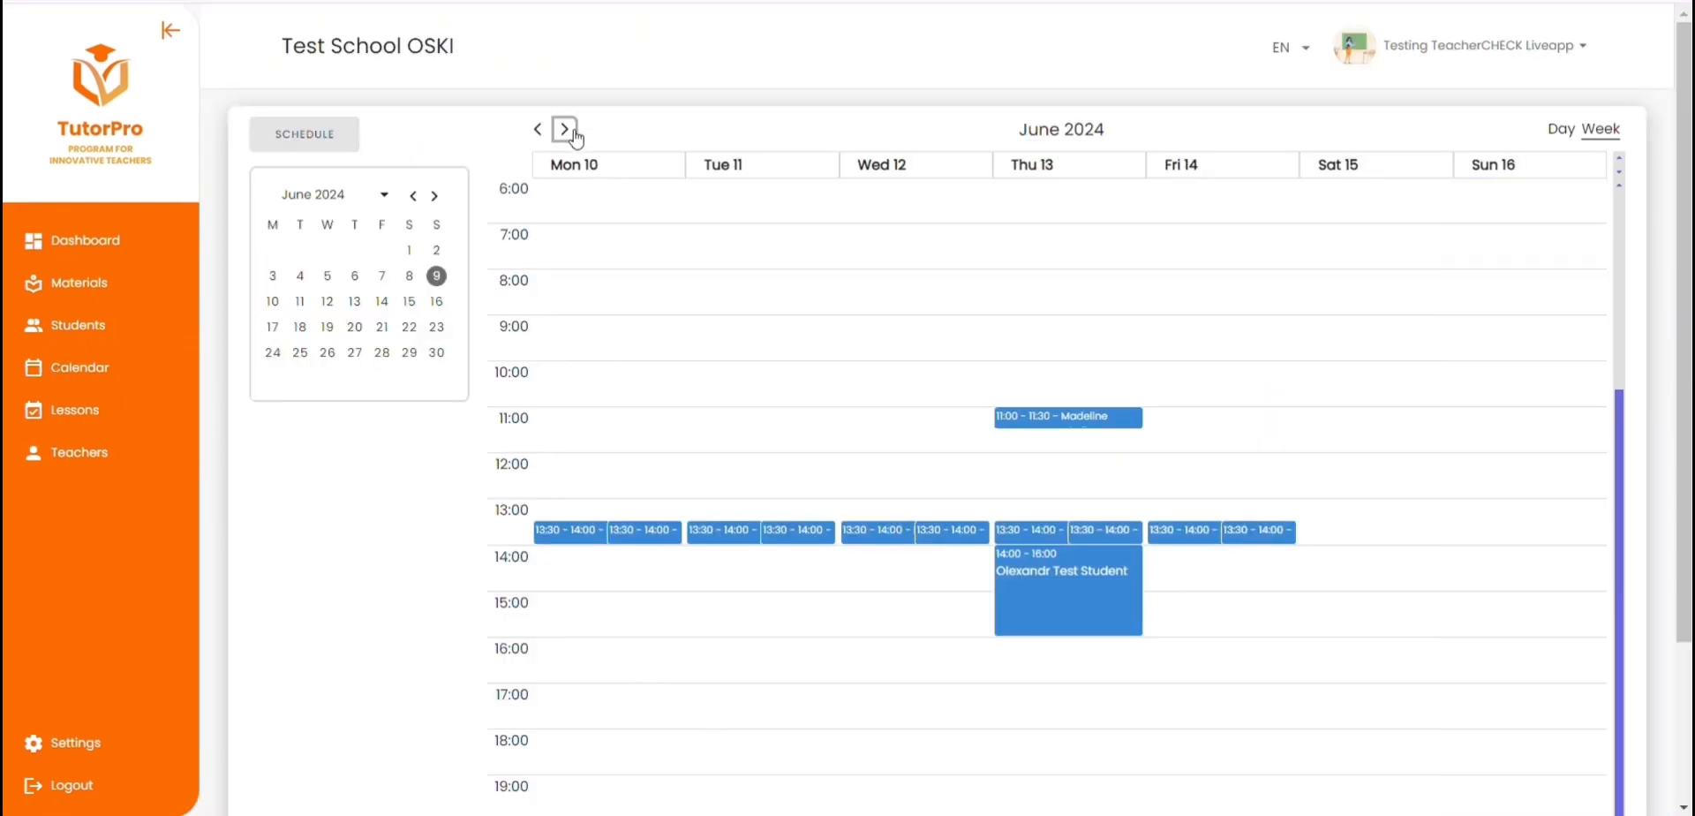
left_click(556, 676)
left_click(830, 262)
left_click(789, 445)
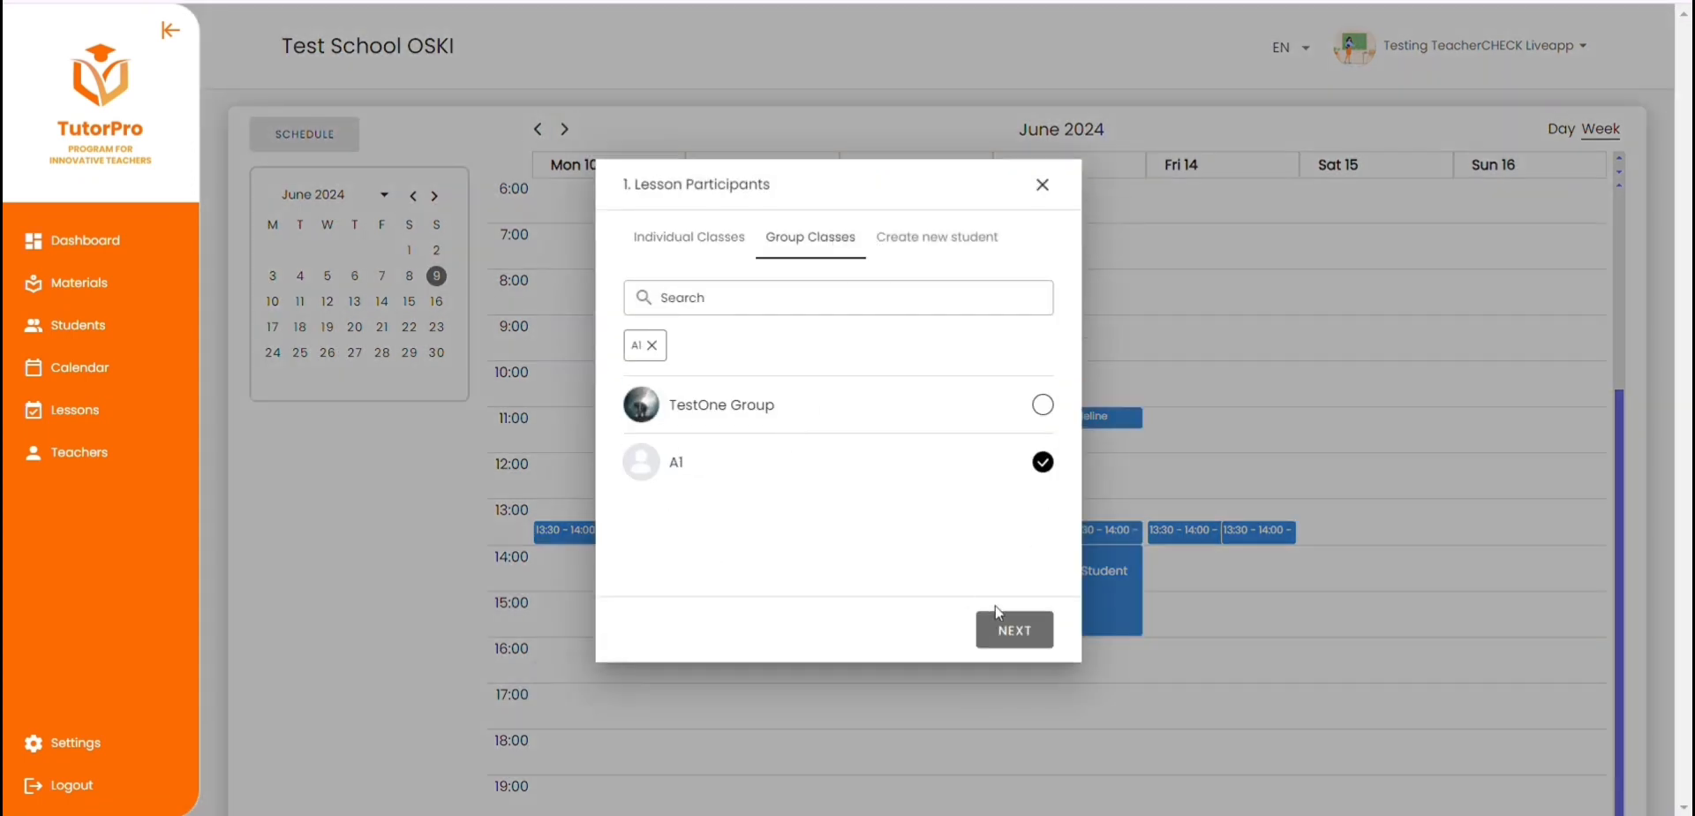
left_click(1014, 607)
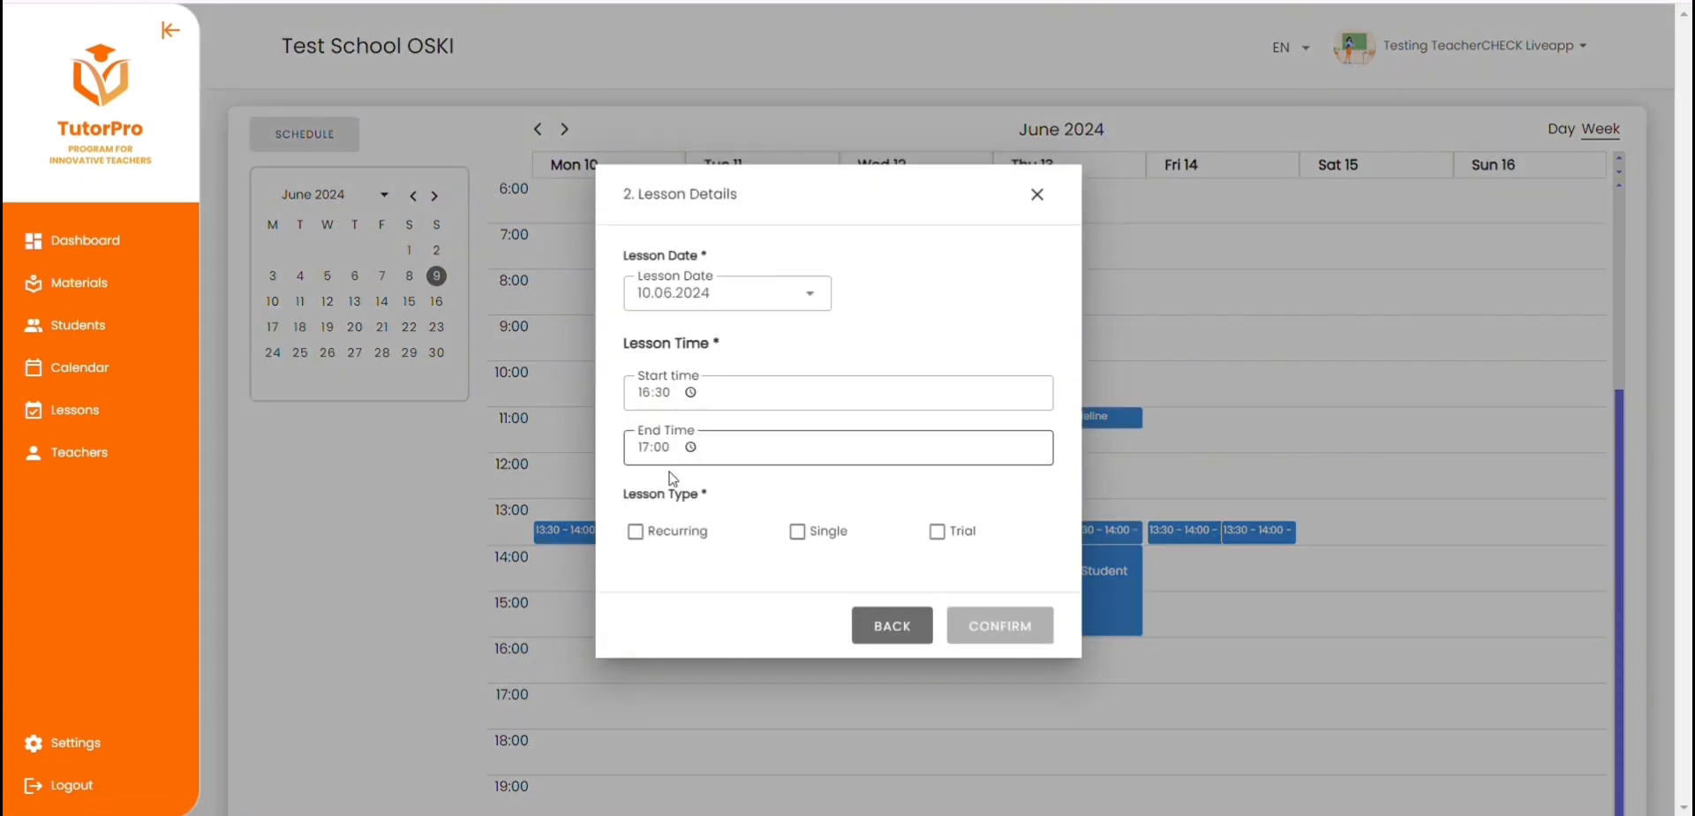
Step: Make the lesson recurring on every working day (Mon. - Fri.) and confirm it
left_click(637, 532)
left_click(856, 574)
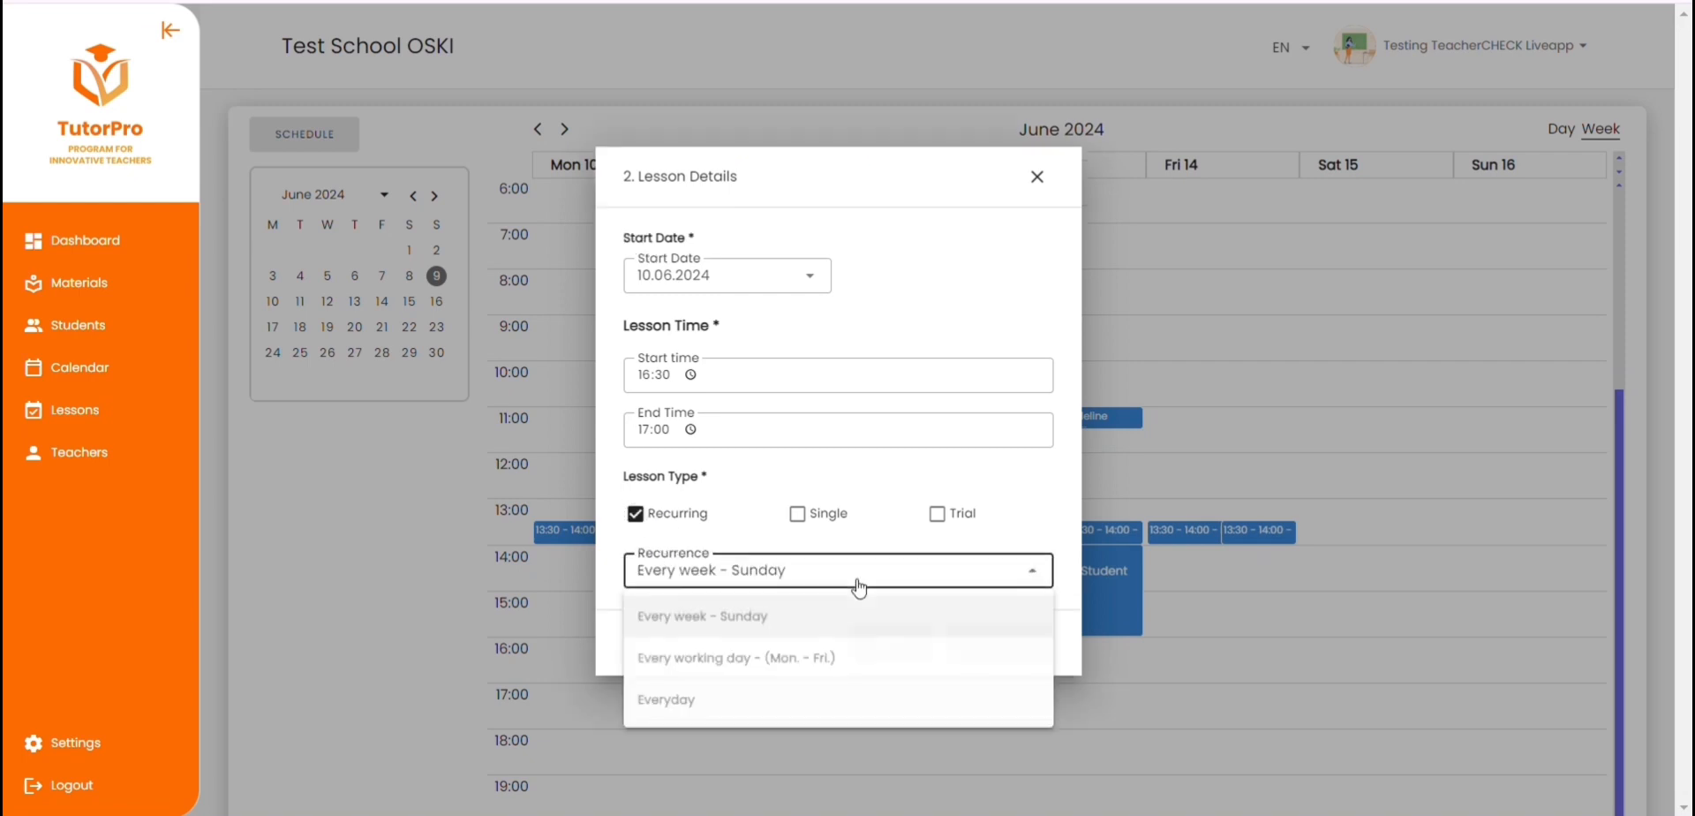
left_click(853, 668)
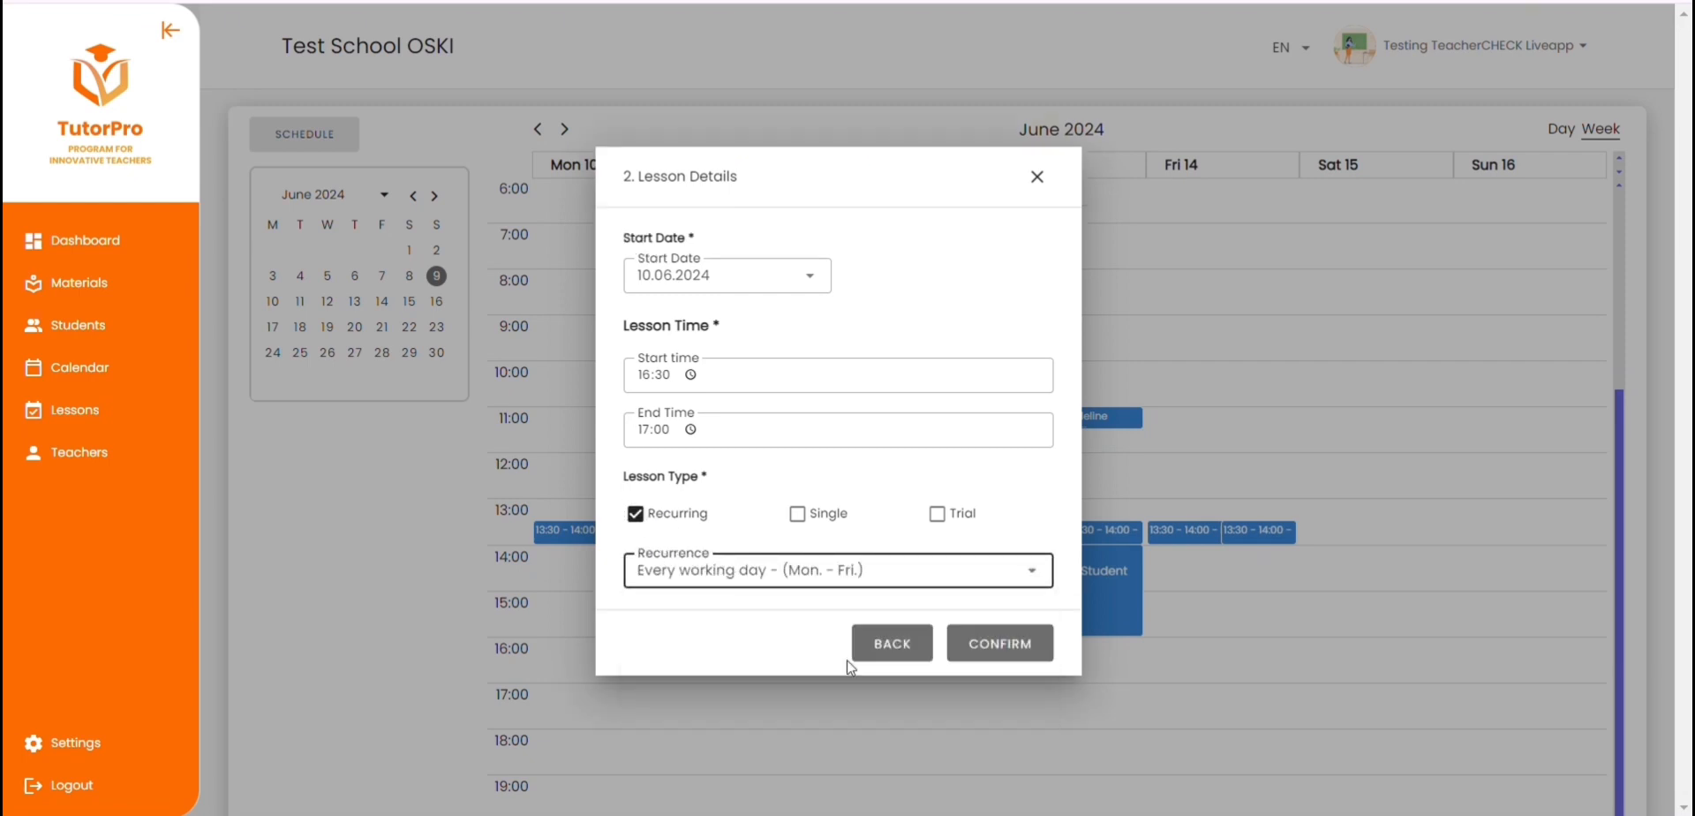
left_click(1017, 662)
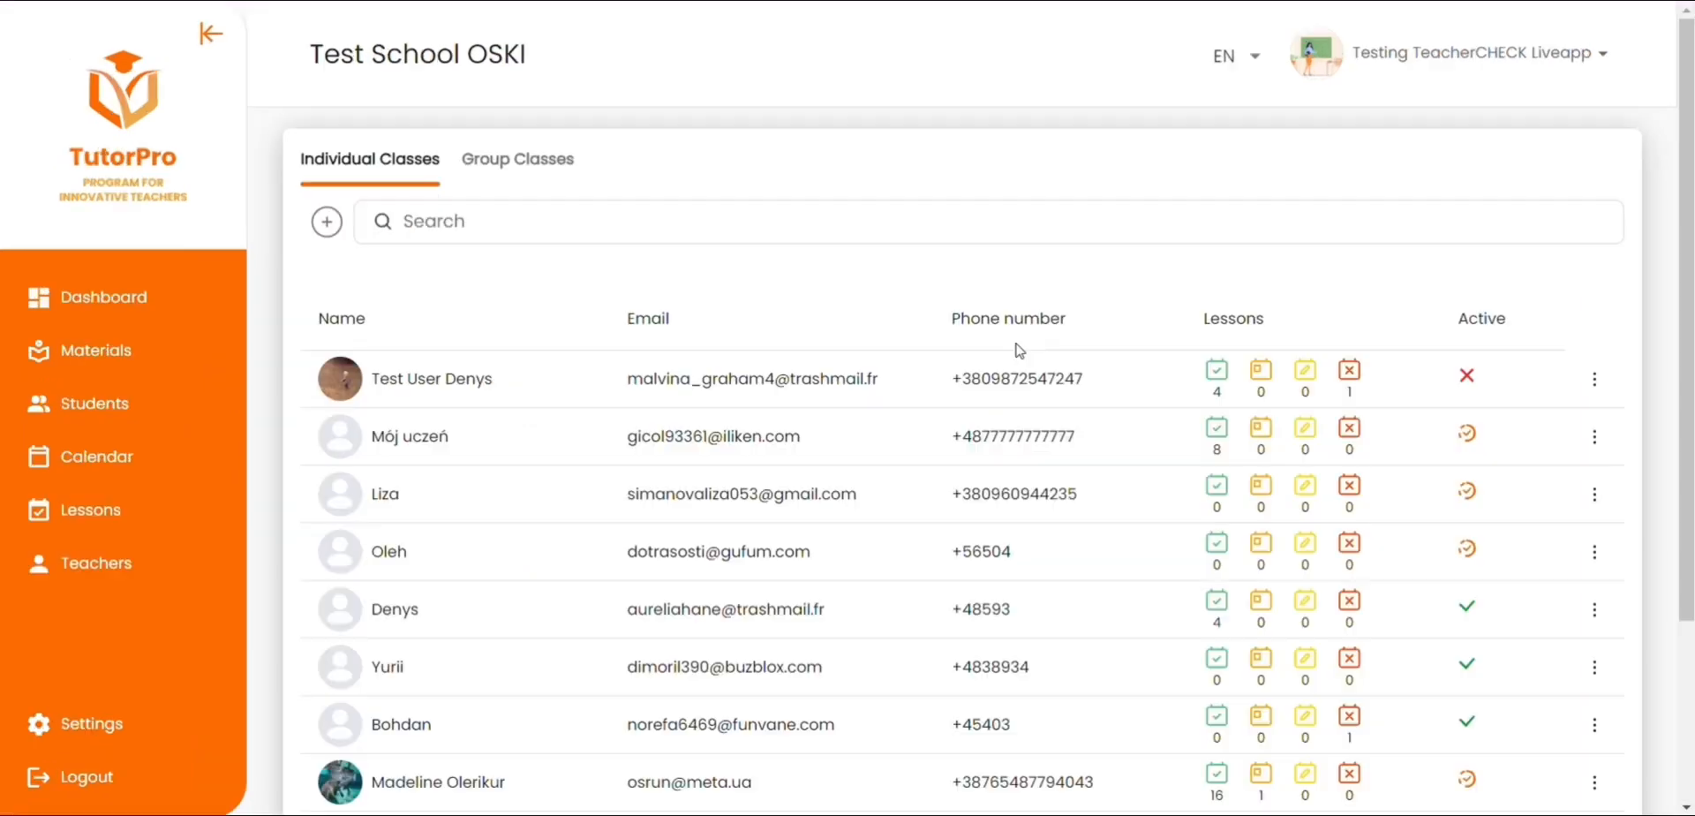
Step: Look through the teacher's own material folders and the available materials in the library
left_click(61, 356)
scroll(971, 494, "down", 1)
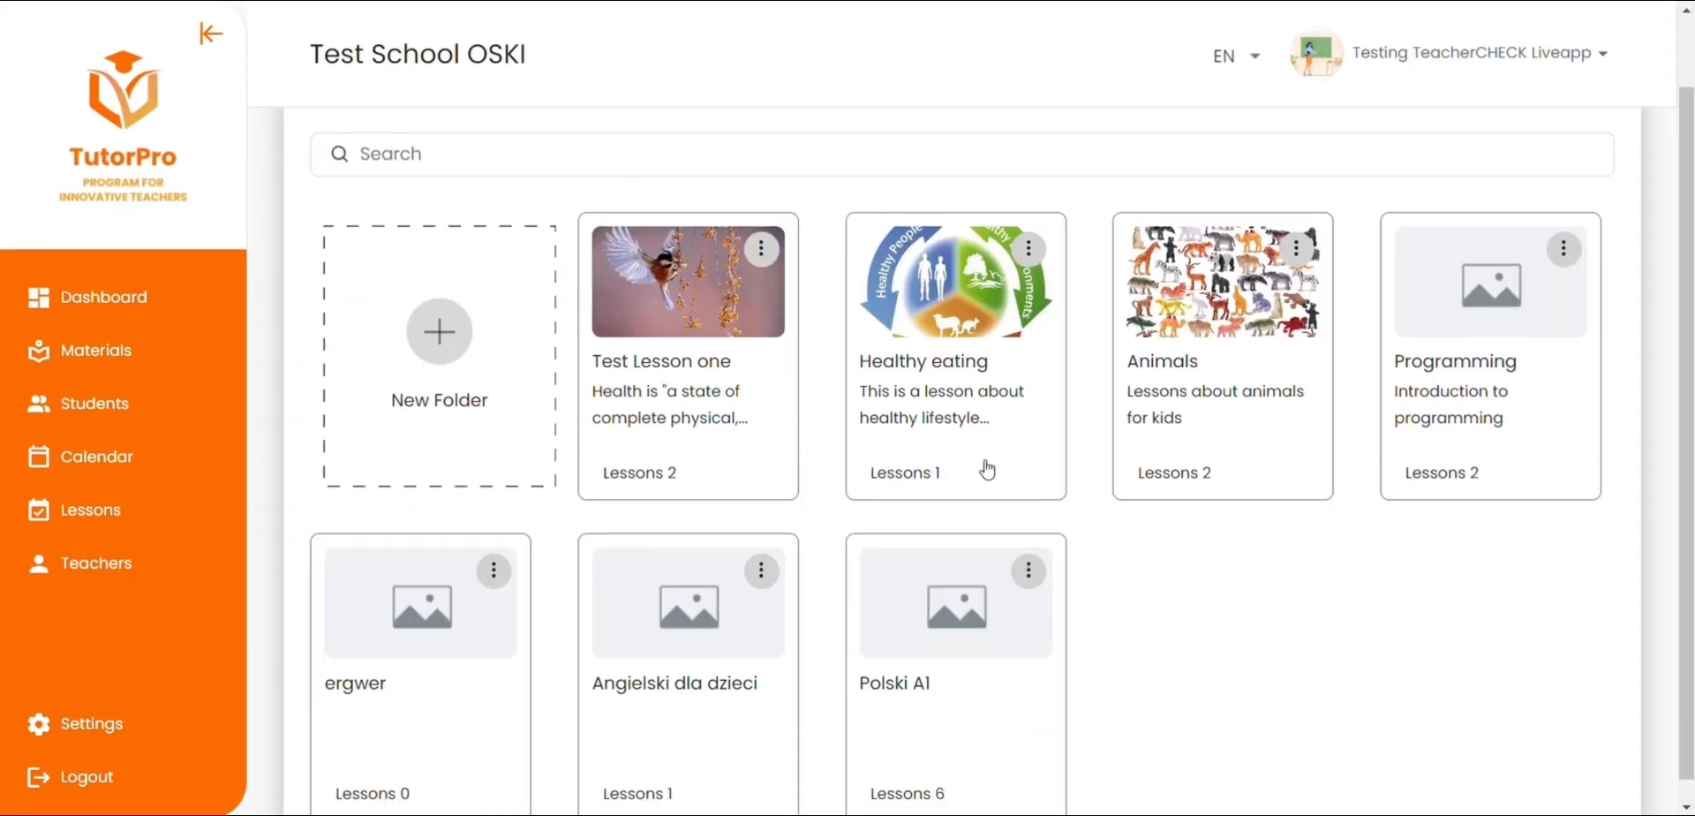
scroll(987, 469, "up", 1)
left_click(500, 159)
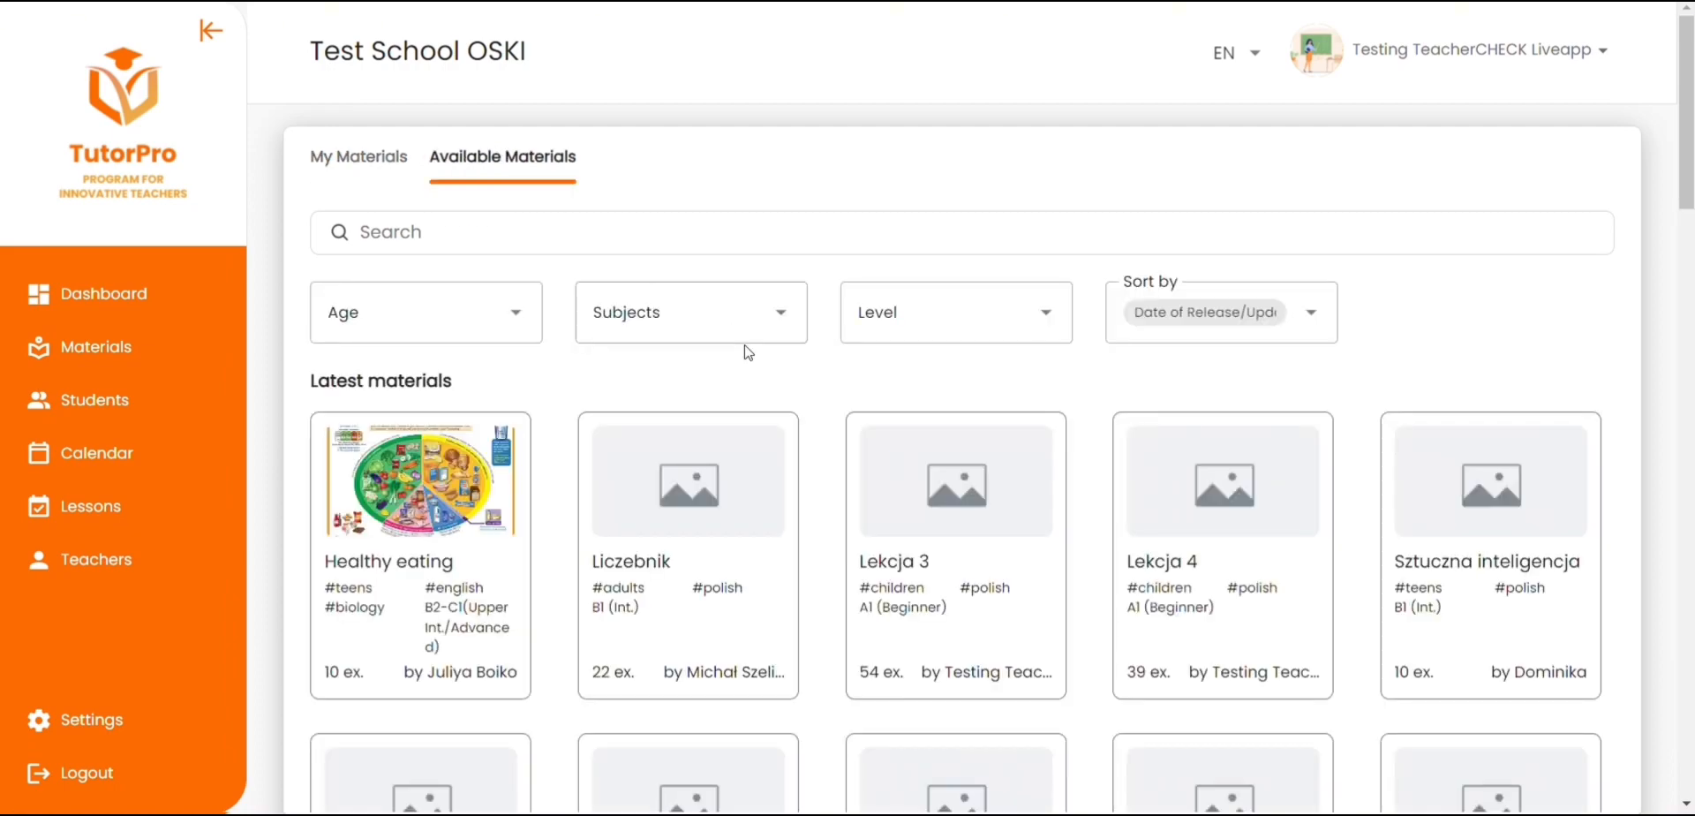
scroll(746, 353, "down", 10)
scroll(756, 357, "up", 10)
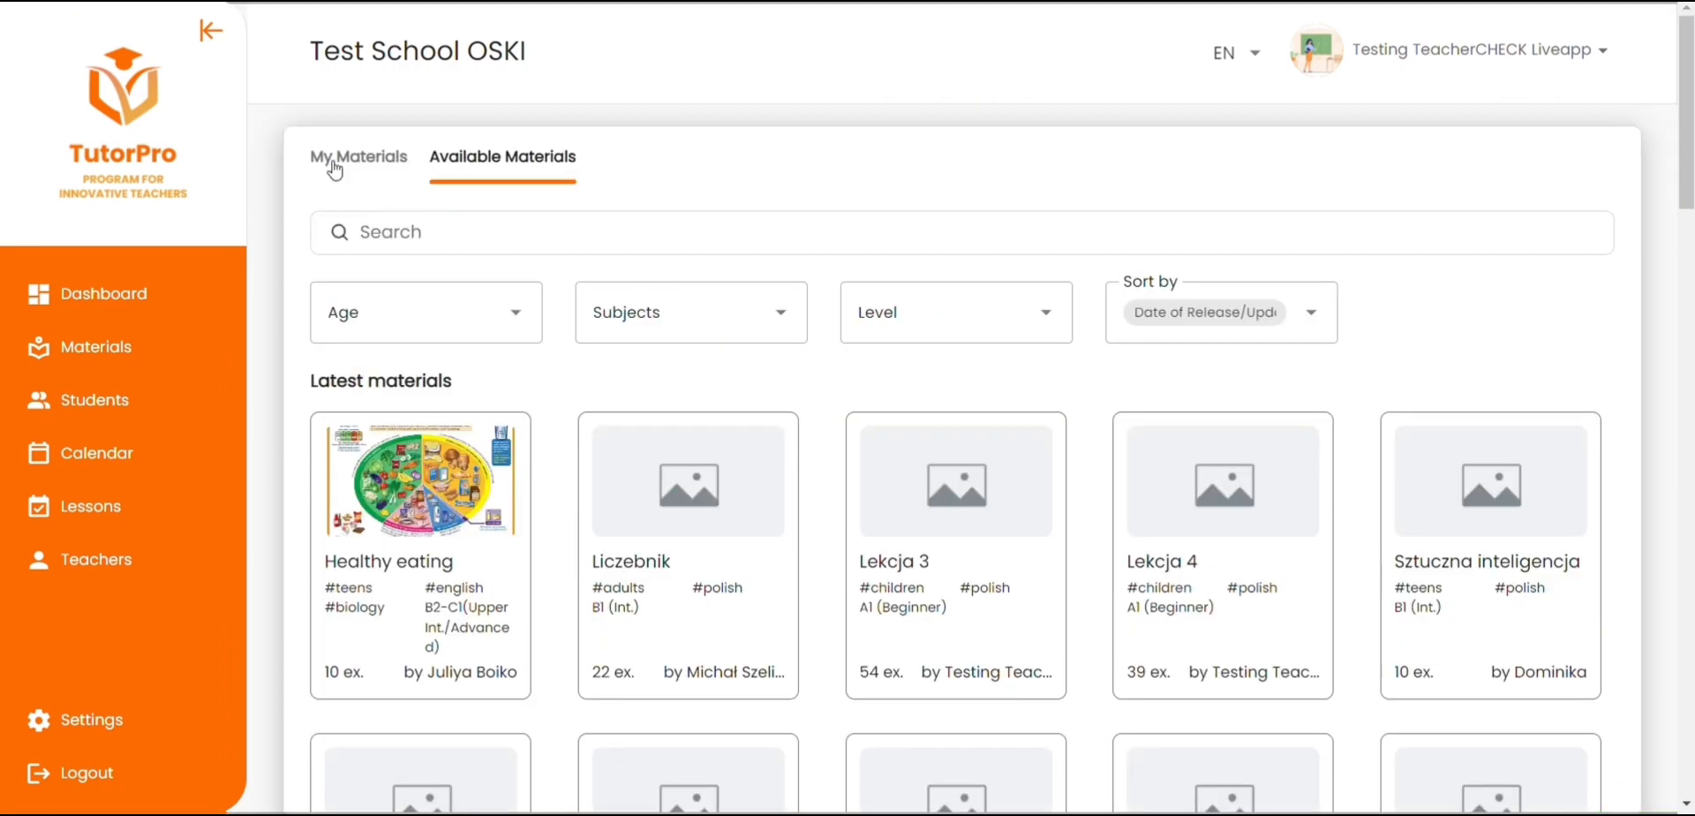
Step: Create a new folder named A2 among the teacher's own materials
left_click(340, 159)
left_click(446, 393)
type("A2")
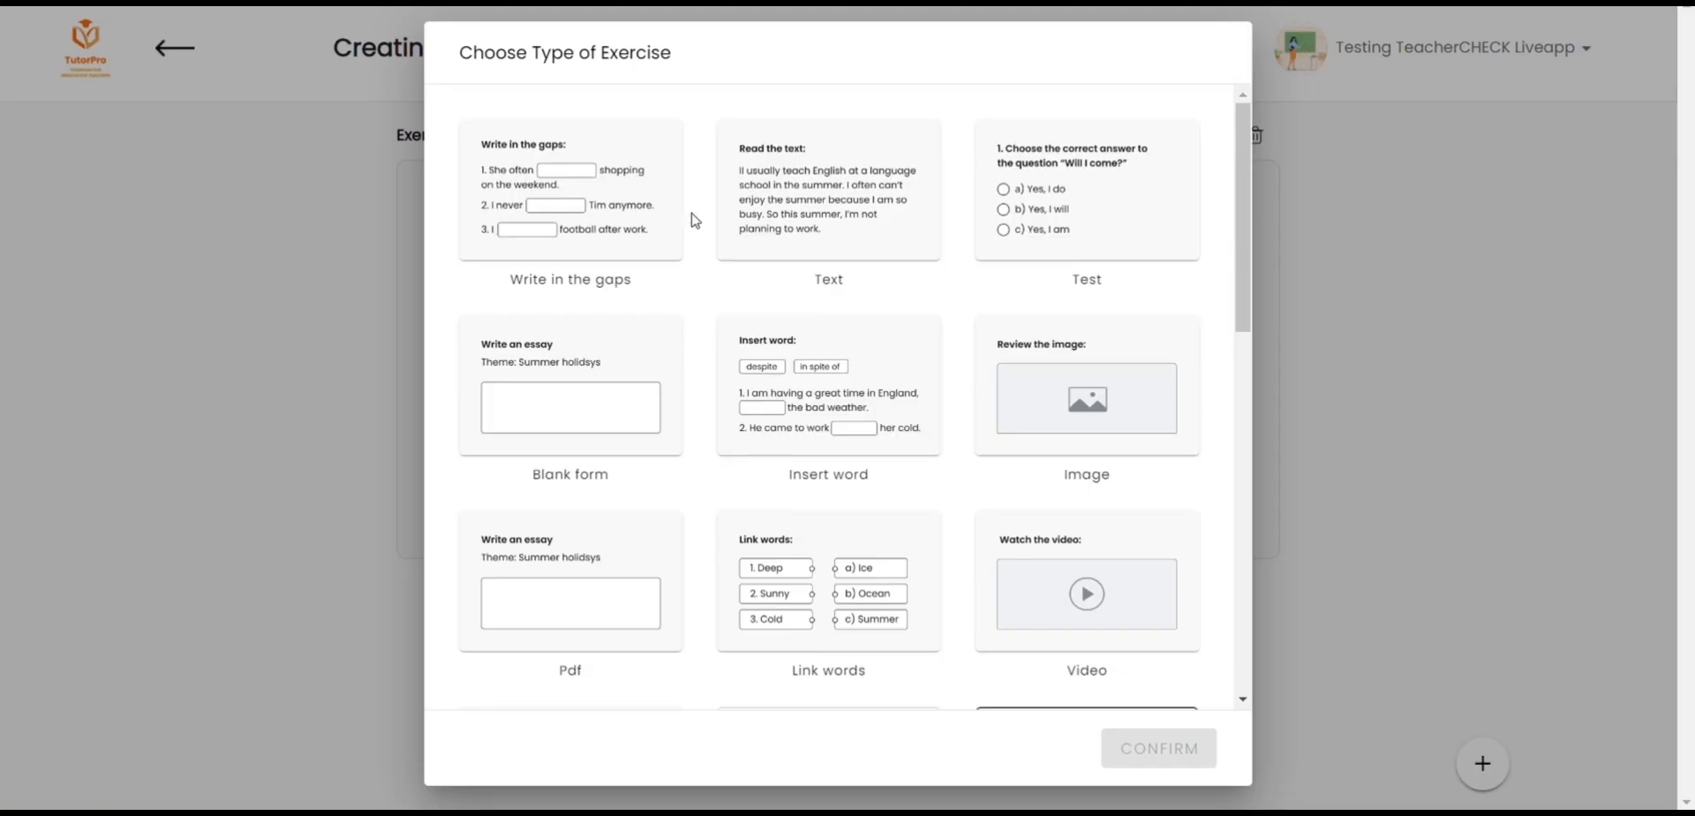
Step: Look through the available exercise types and the lesson's sections, from the verb conjugation section to "Poćwicz narzędnik!"
scroll(715, 193, "down", 7)
scroll(713, 191, "down", 3)
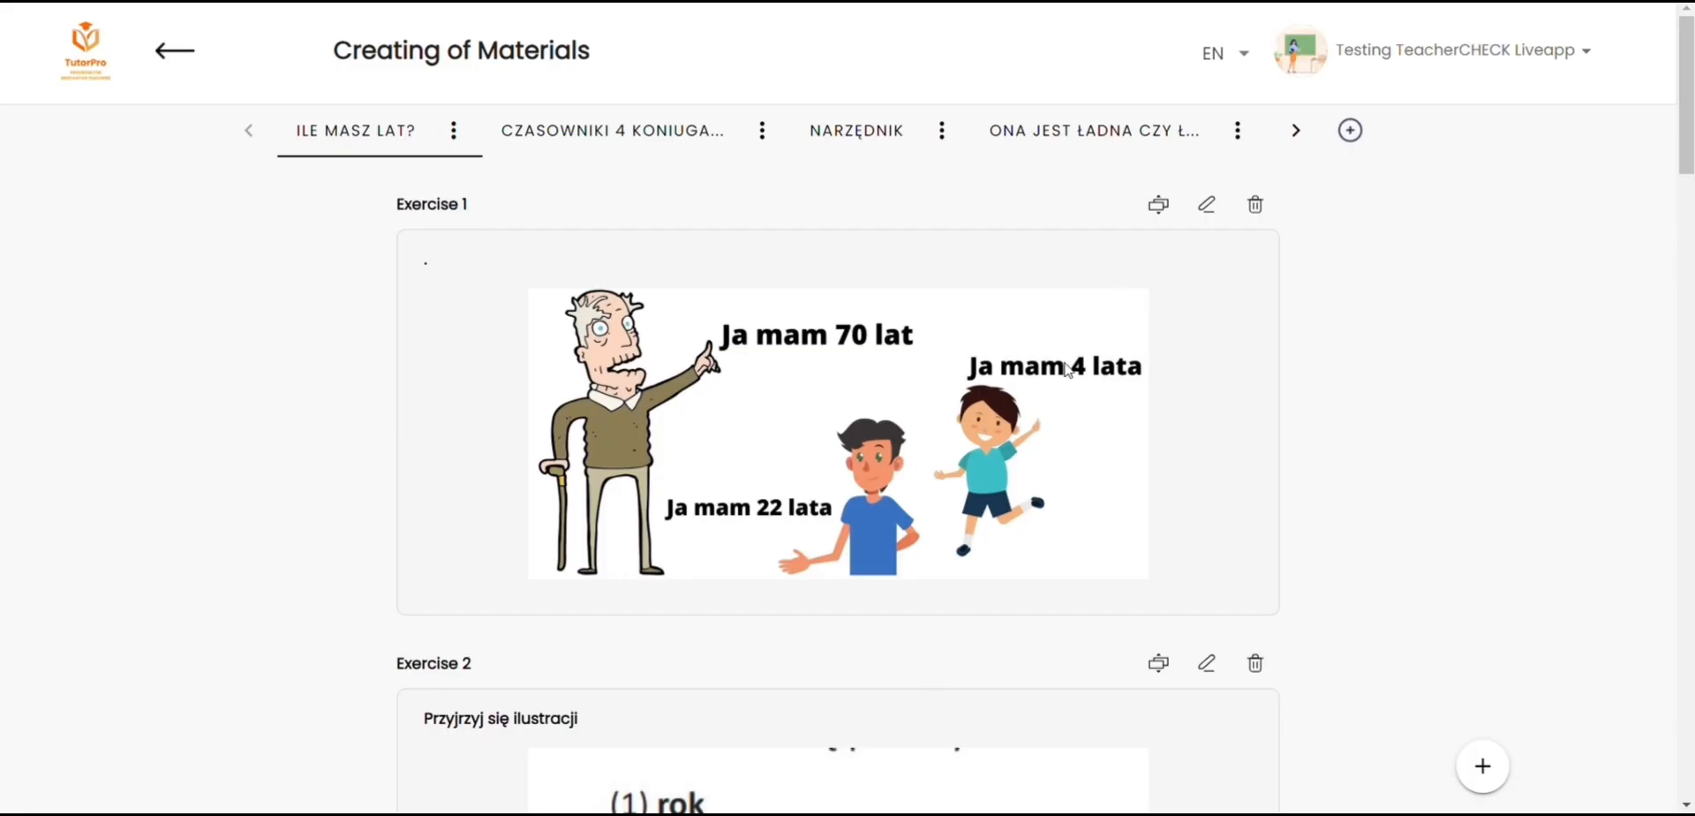
left_click(613, 132)
left_click(851, 142)
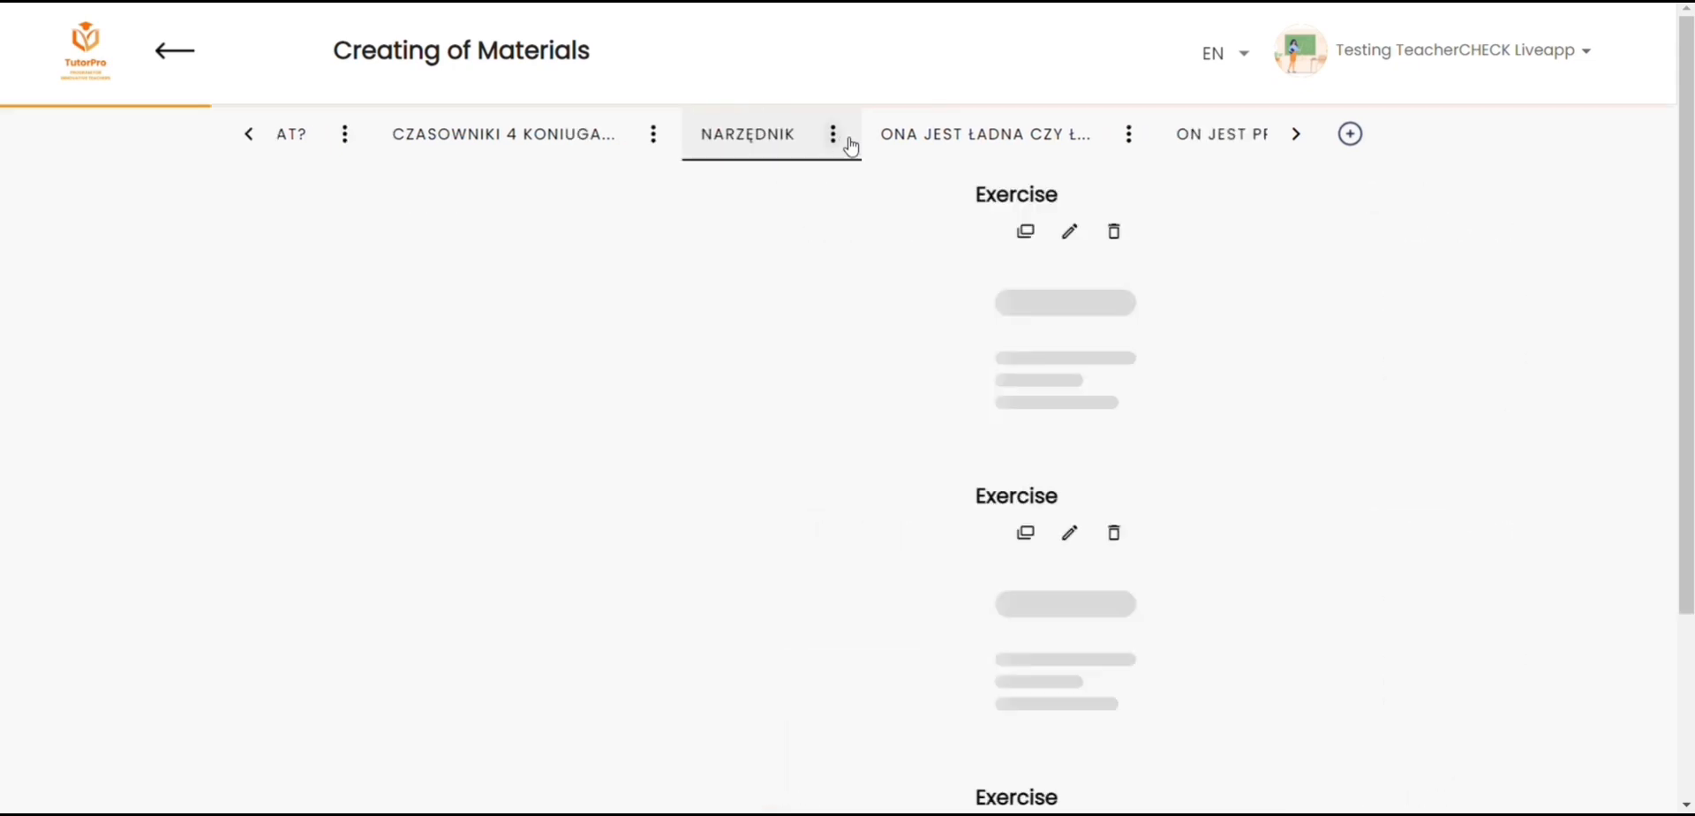
left_click(978, 144)
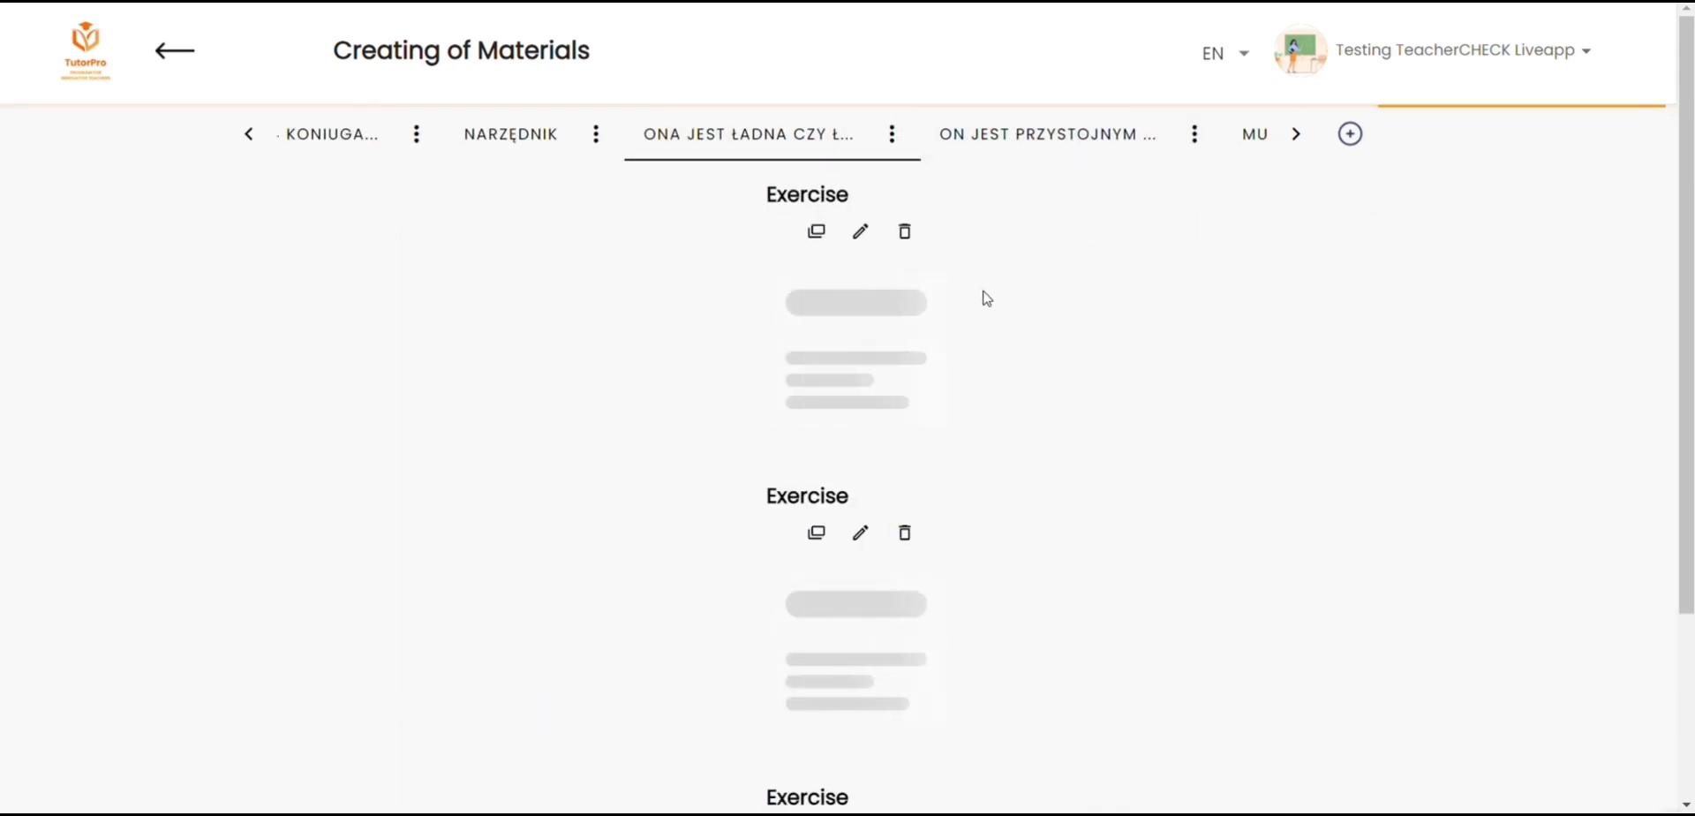
left_click(1017, 147)
left_click(1040, 150)
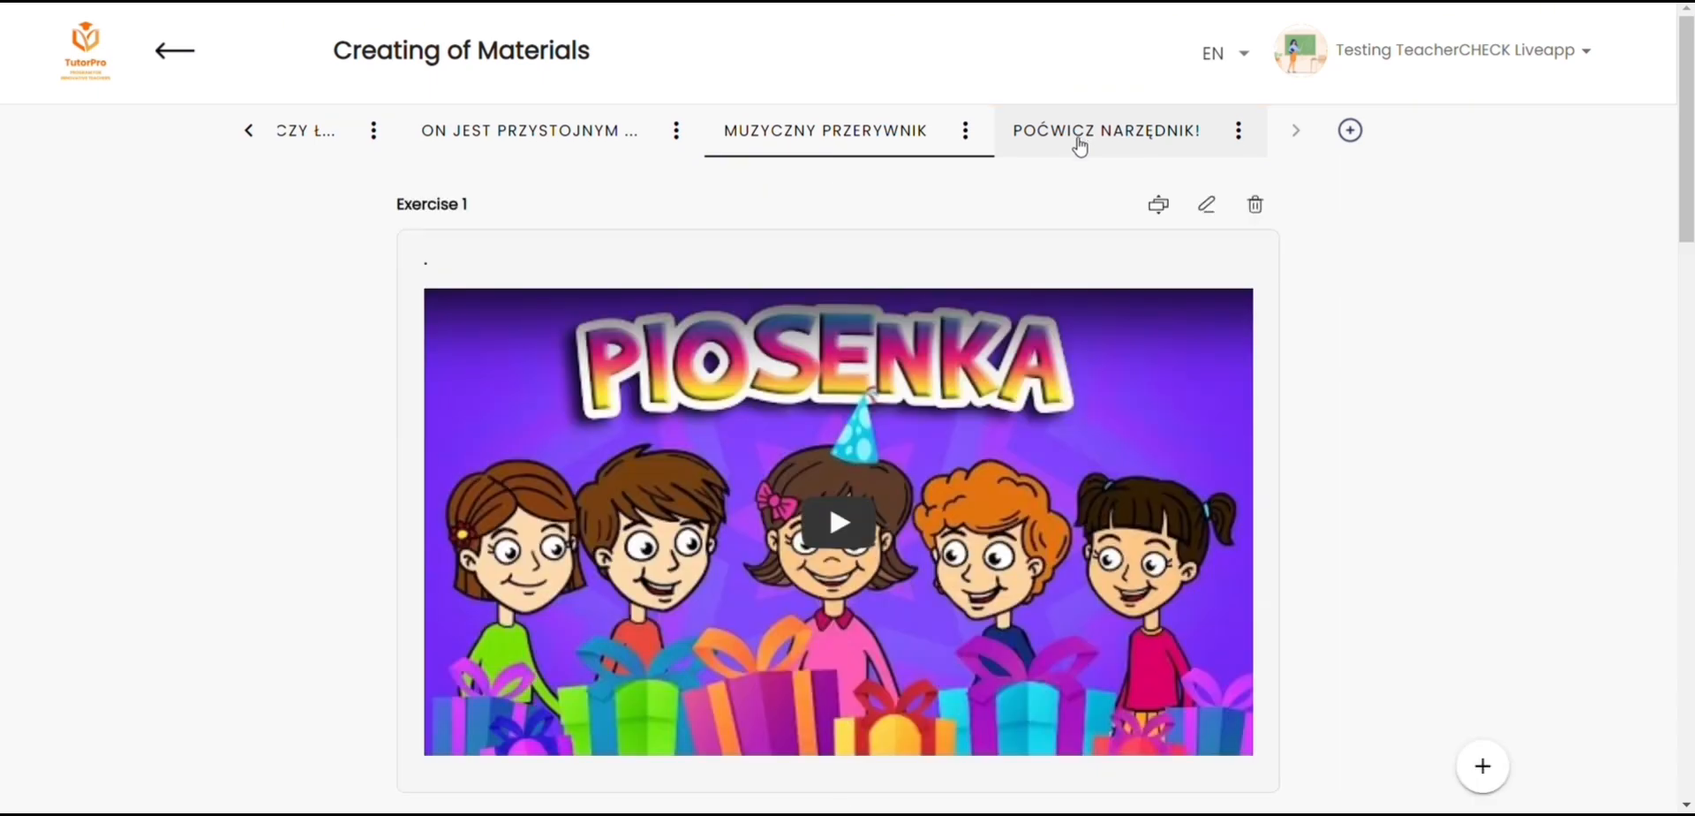
left_click(1079, 143)
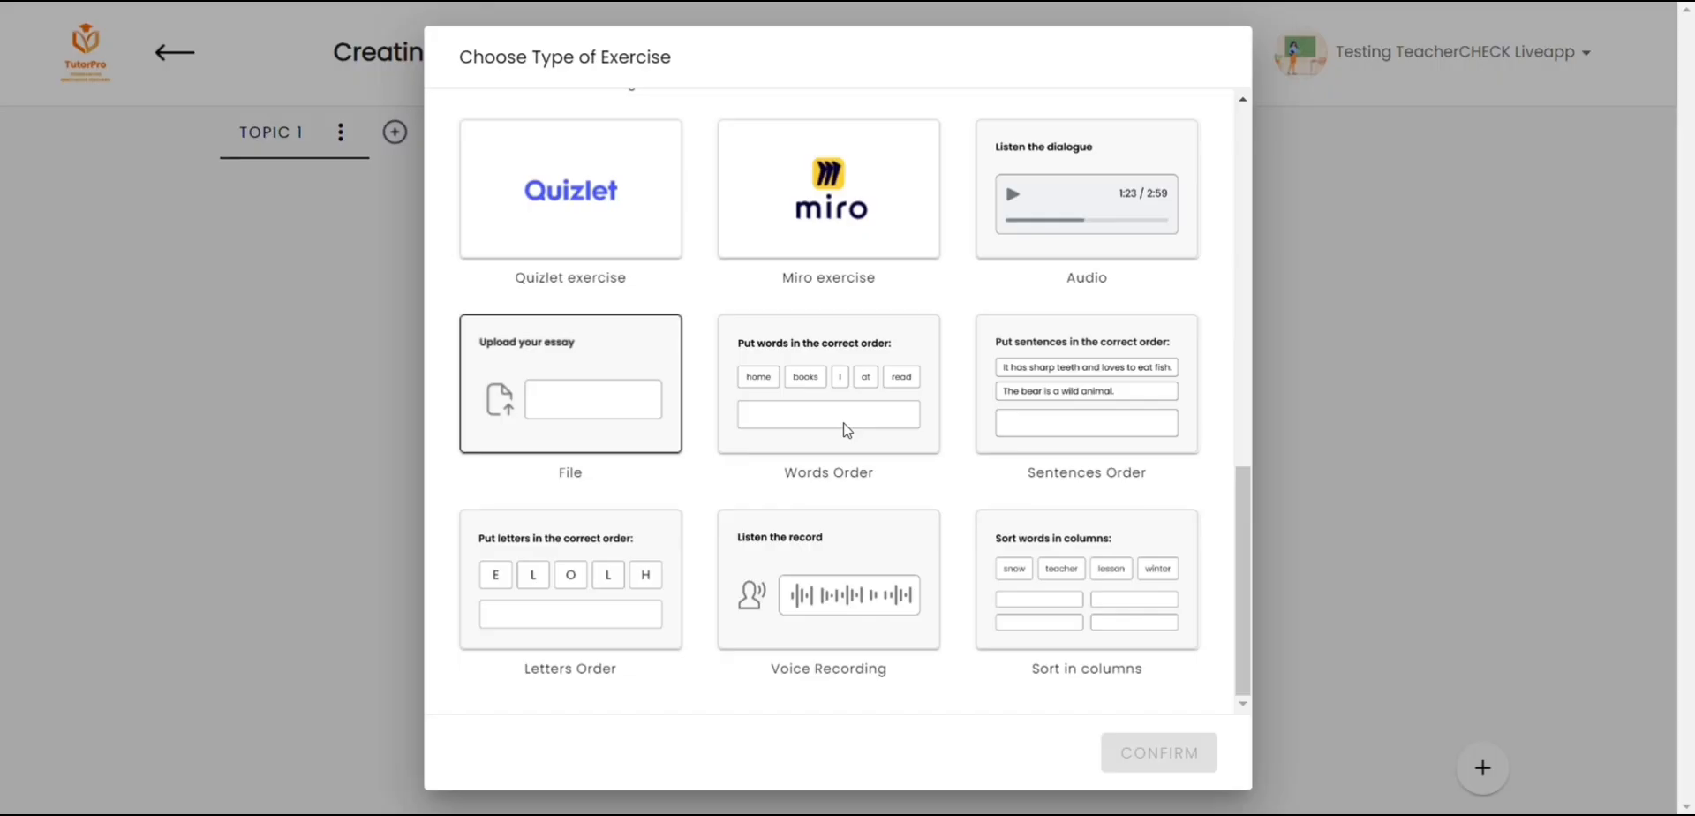
Step: Enter "Jeden dwa trzy cztery pięć sześć siedem osiem dziewięć dziesięć." as sentence 1 of the "Proszę uprzorządkować liczby" Words Order exercise and save it
left_click(849, 424)
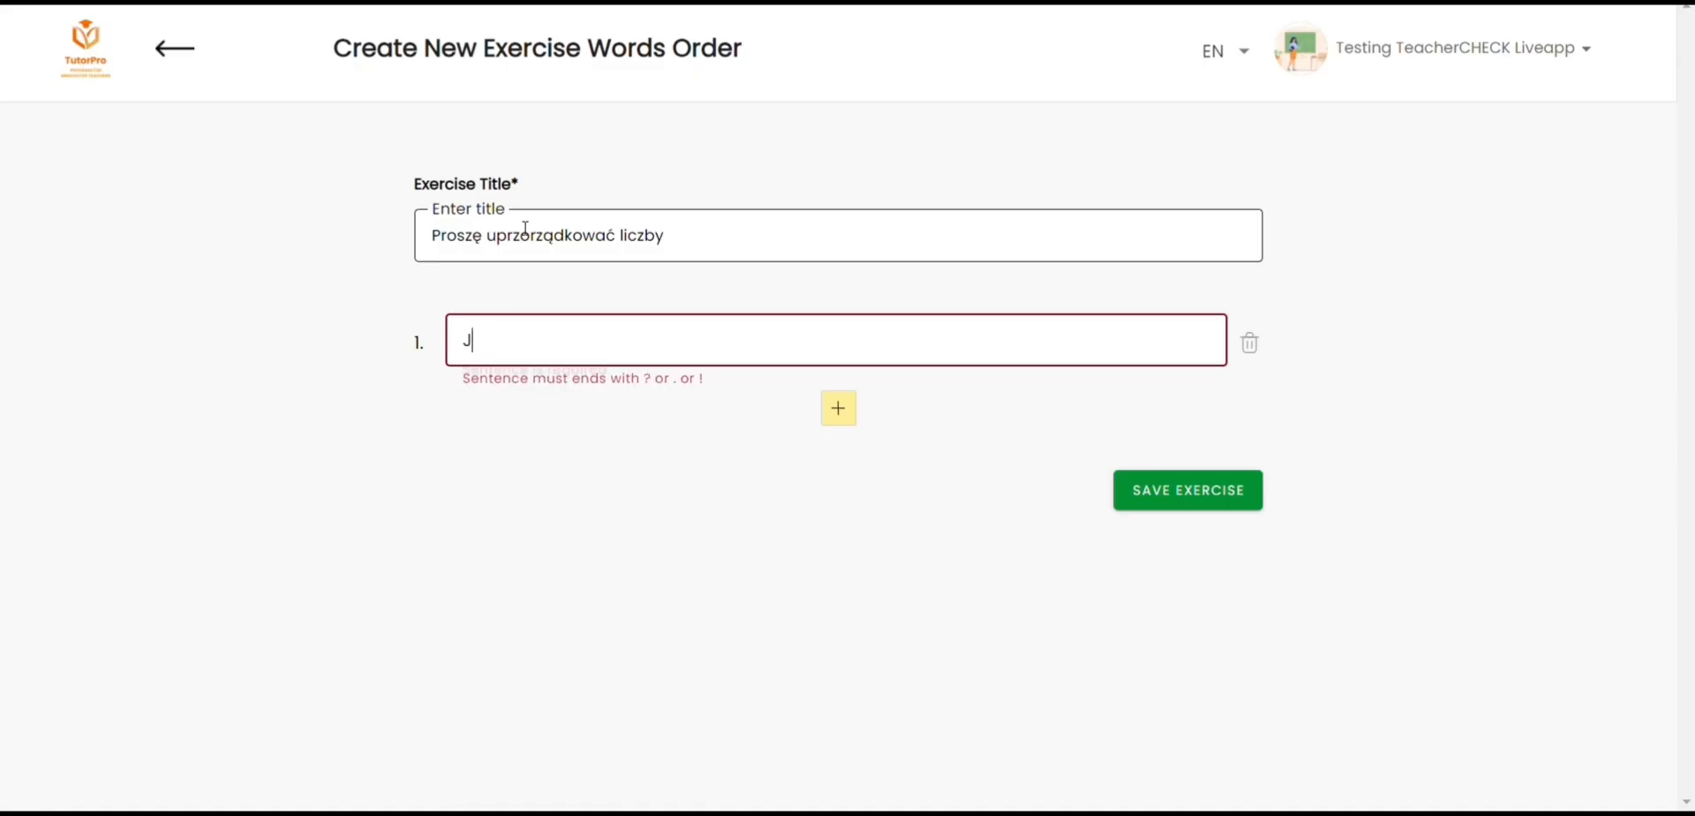
type("eden ")
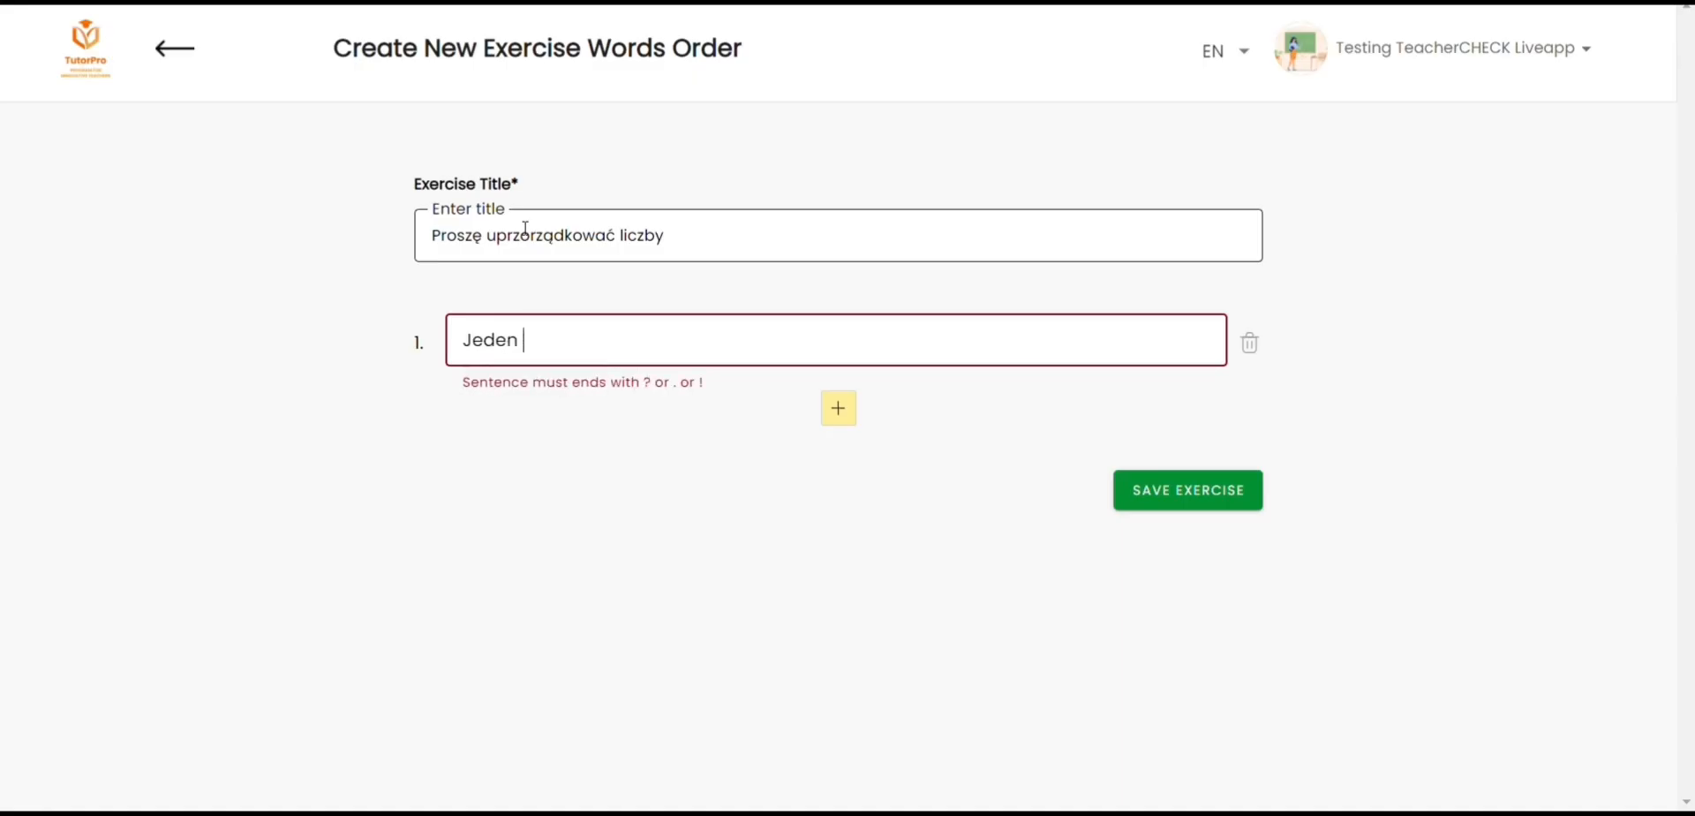
type("dwa trzy cztery pięć sześć siedem osiem dziewięć dziesięć.")
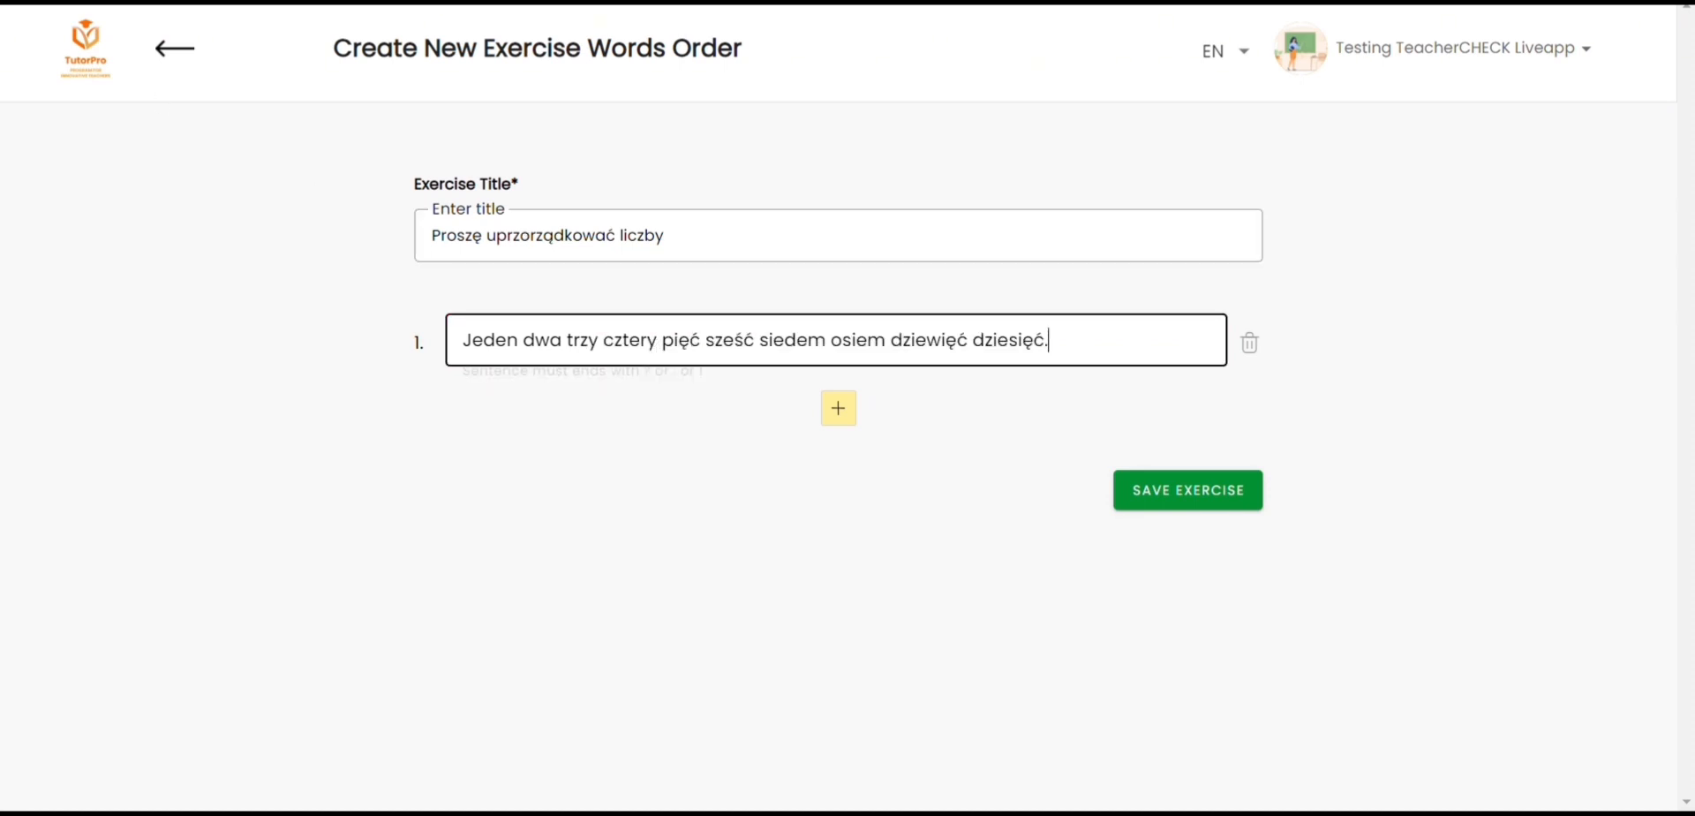
left_click(1188, 491)
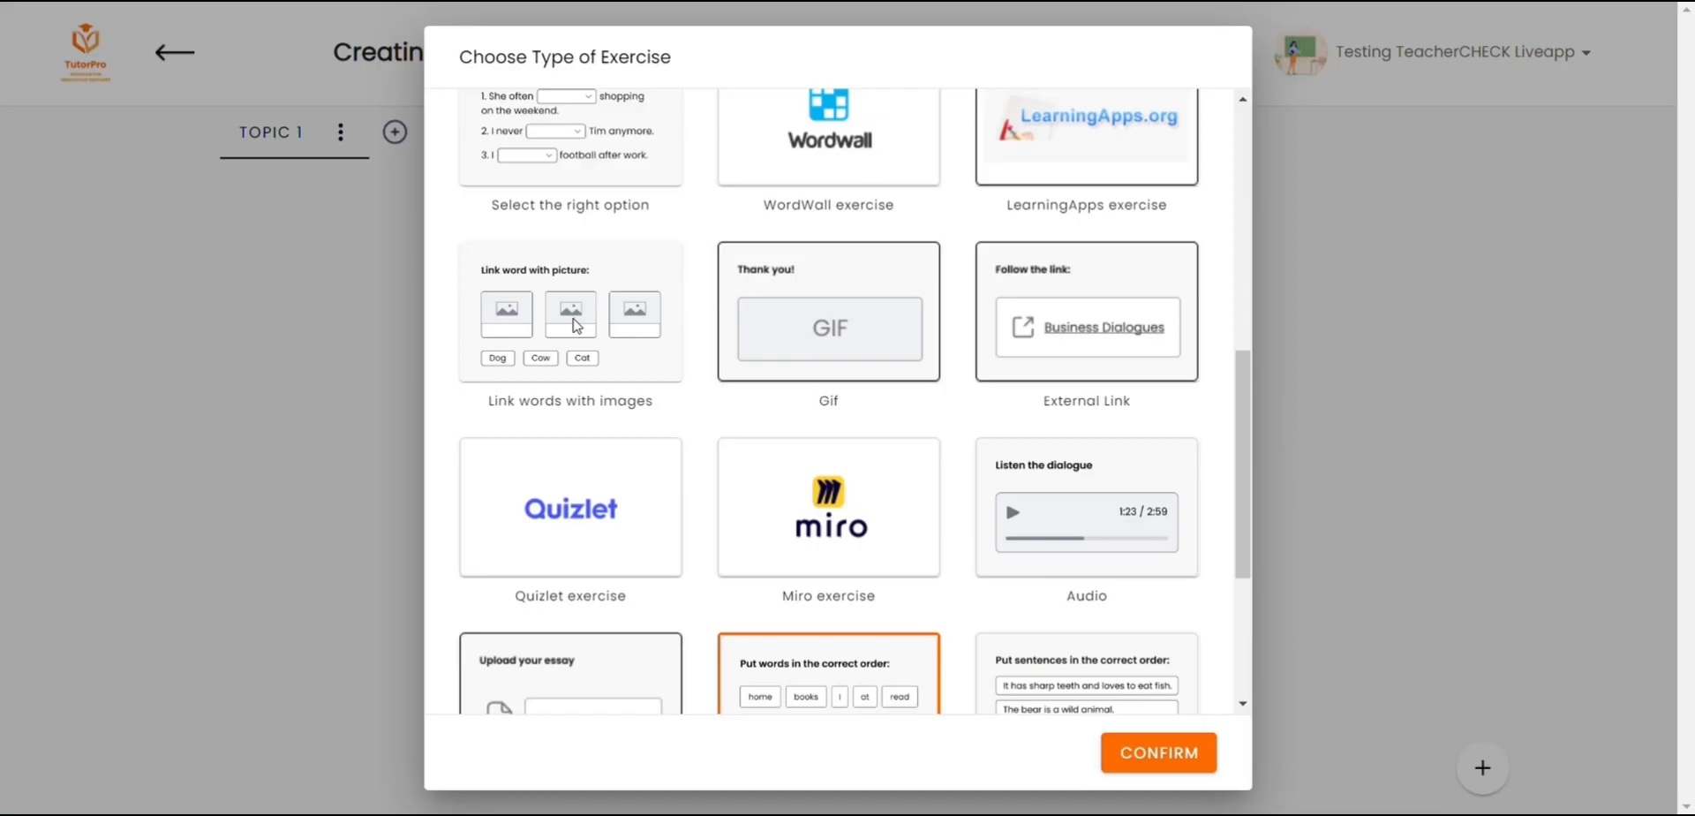
Step: Create the "Podpisz obrazki" Link words with images exercise with six occupation pictures labelled Budowlaniec, Fryzjer, Lekarz, Nauczyciel, Policjant and Strażak, and save it
left_click(576, 325)
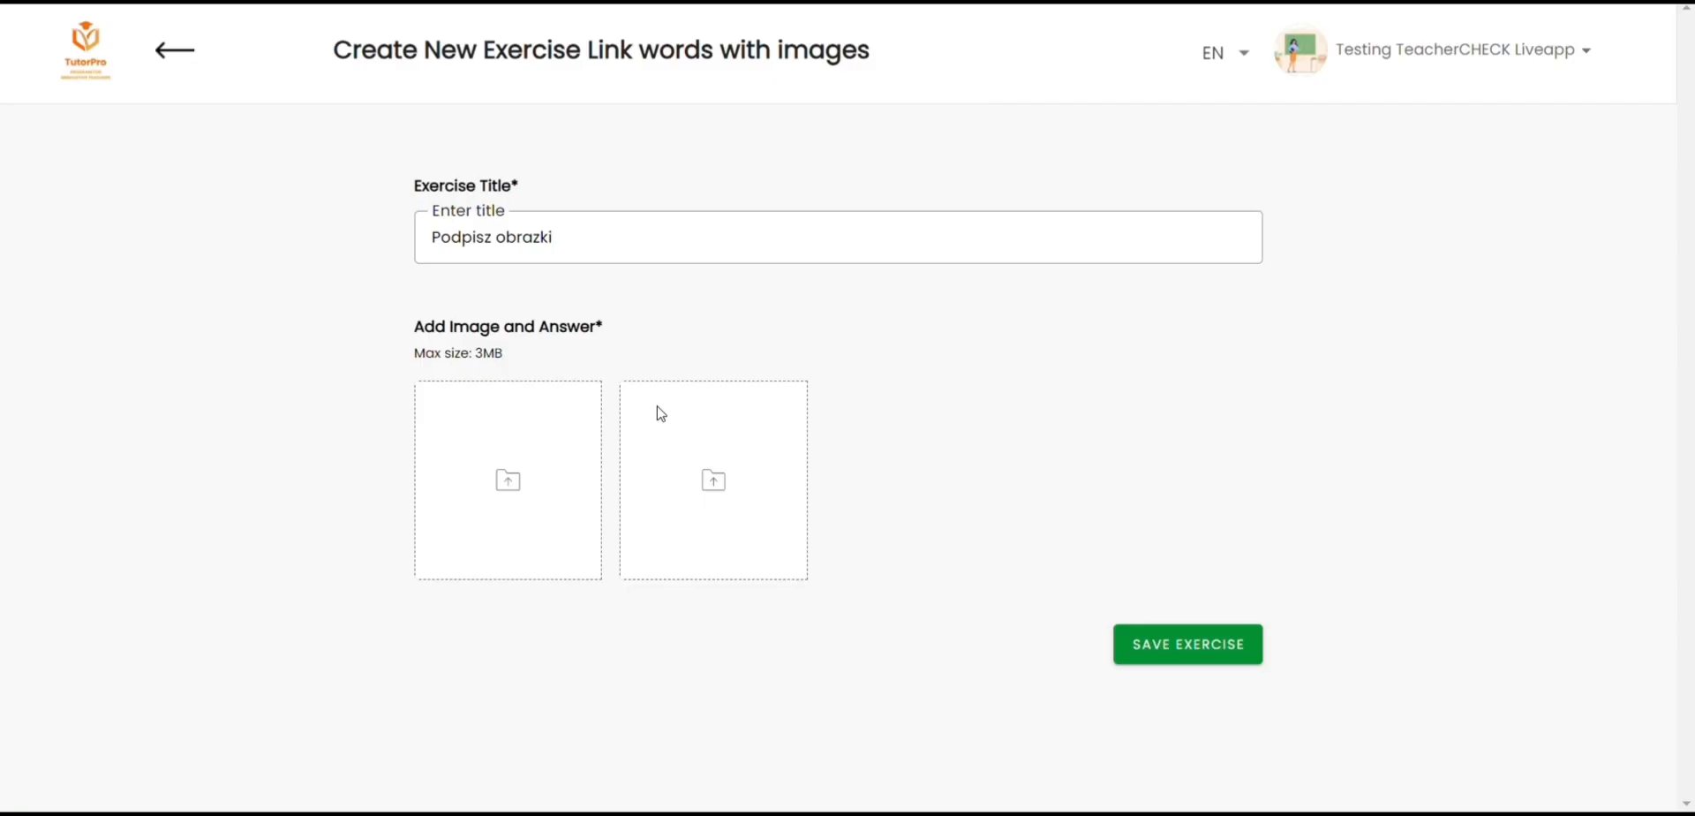
left_click(707, 480)
left_click(884, 461)
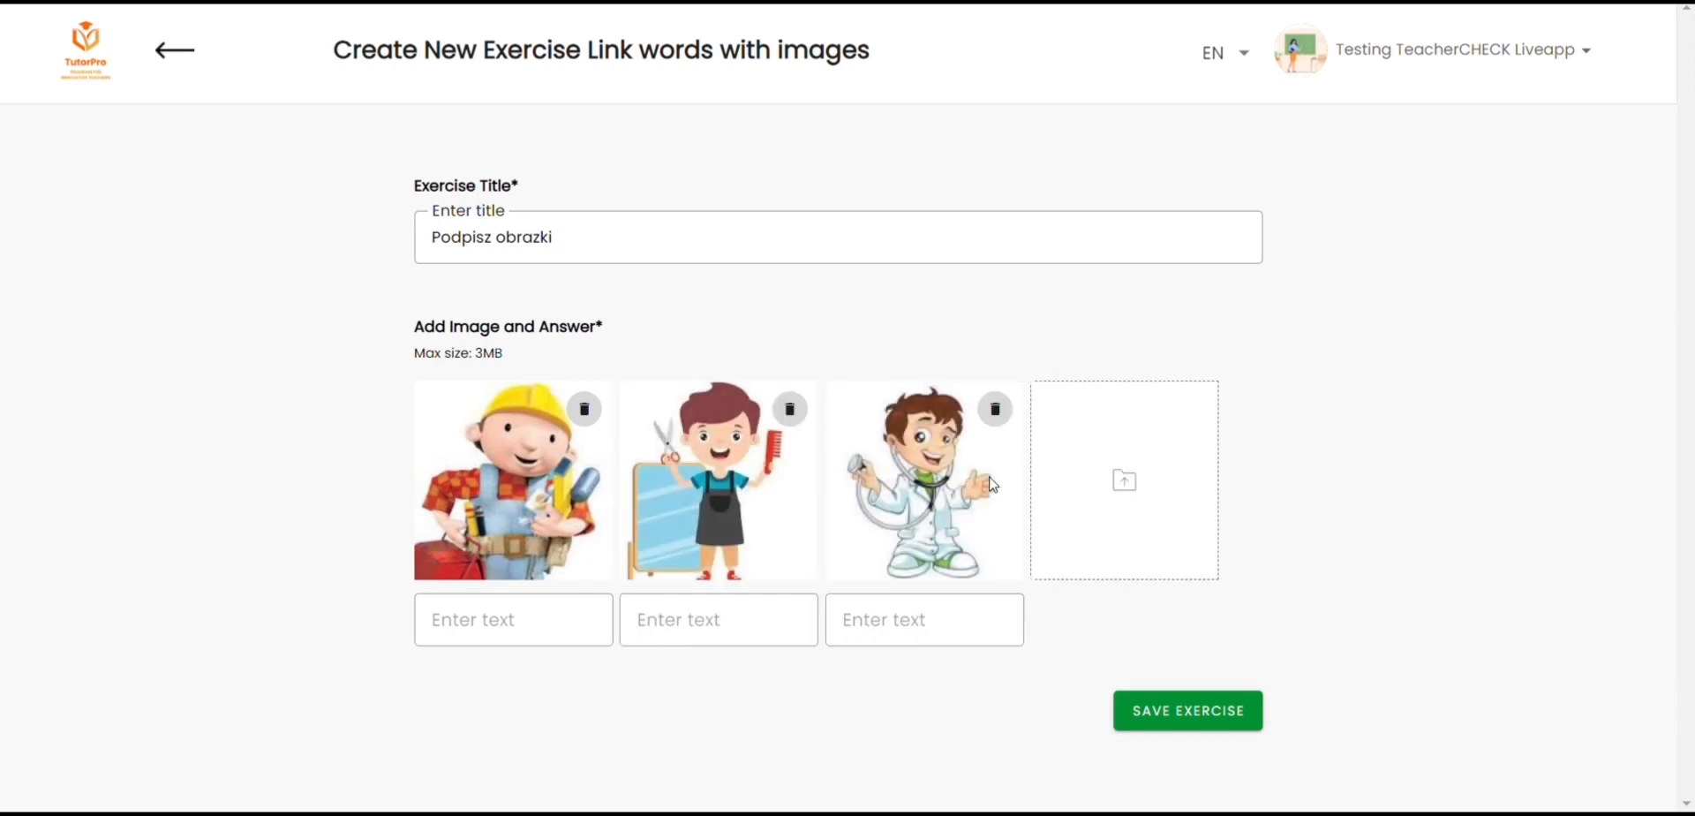
left_click(1064, 485)
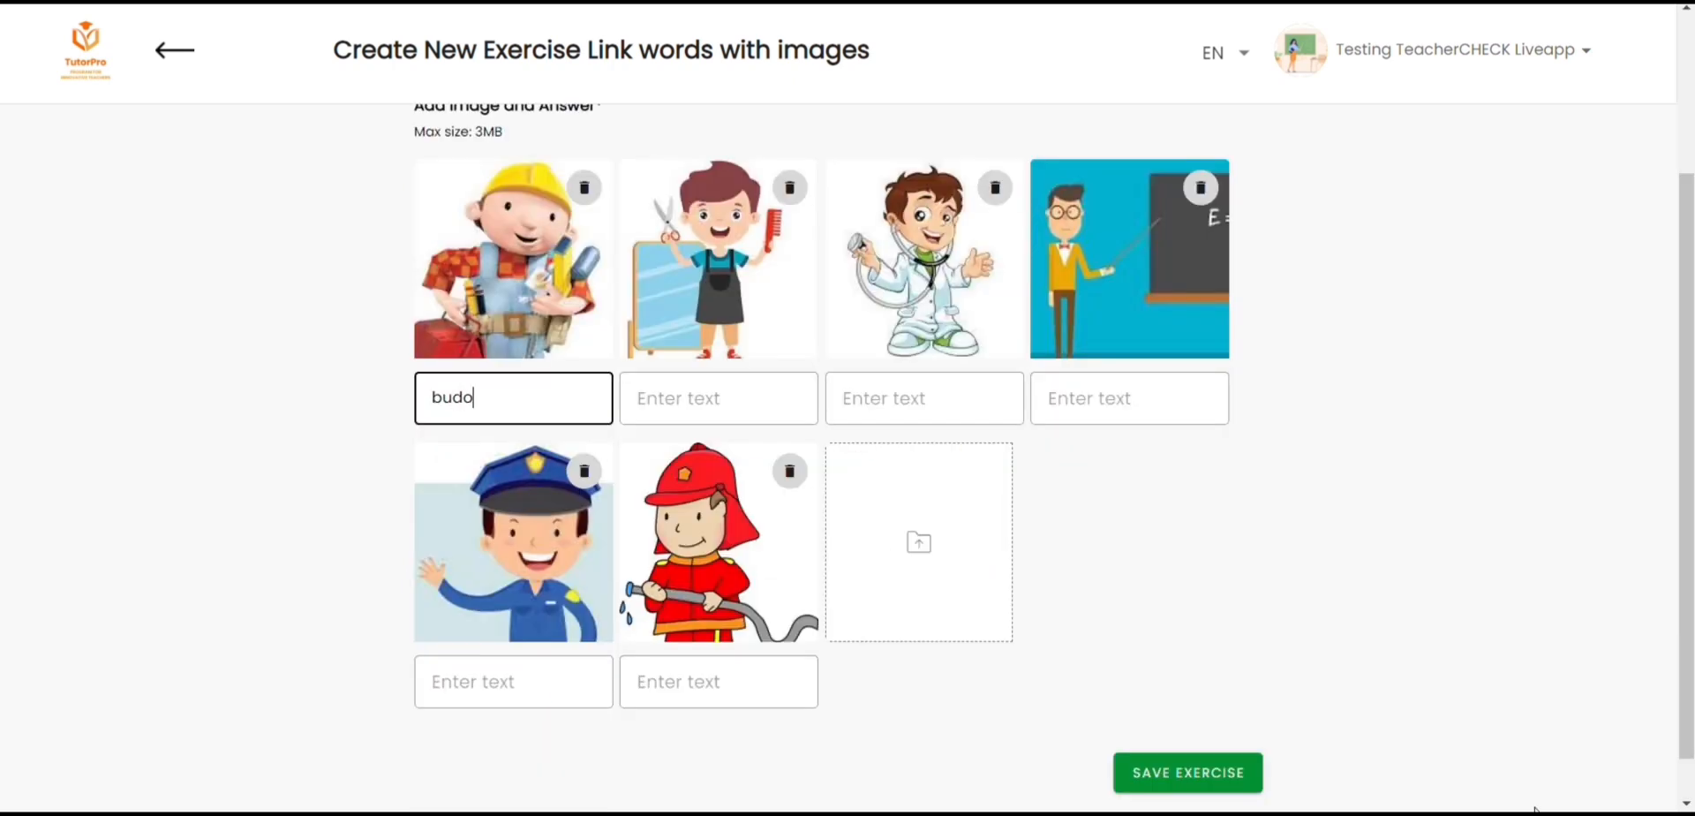
type("wlaniec")
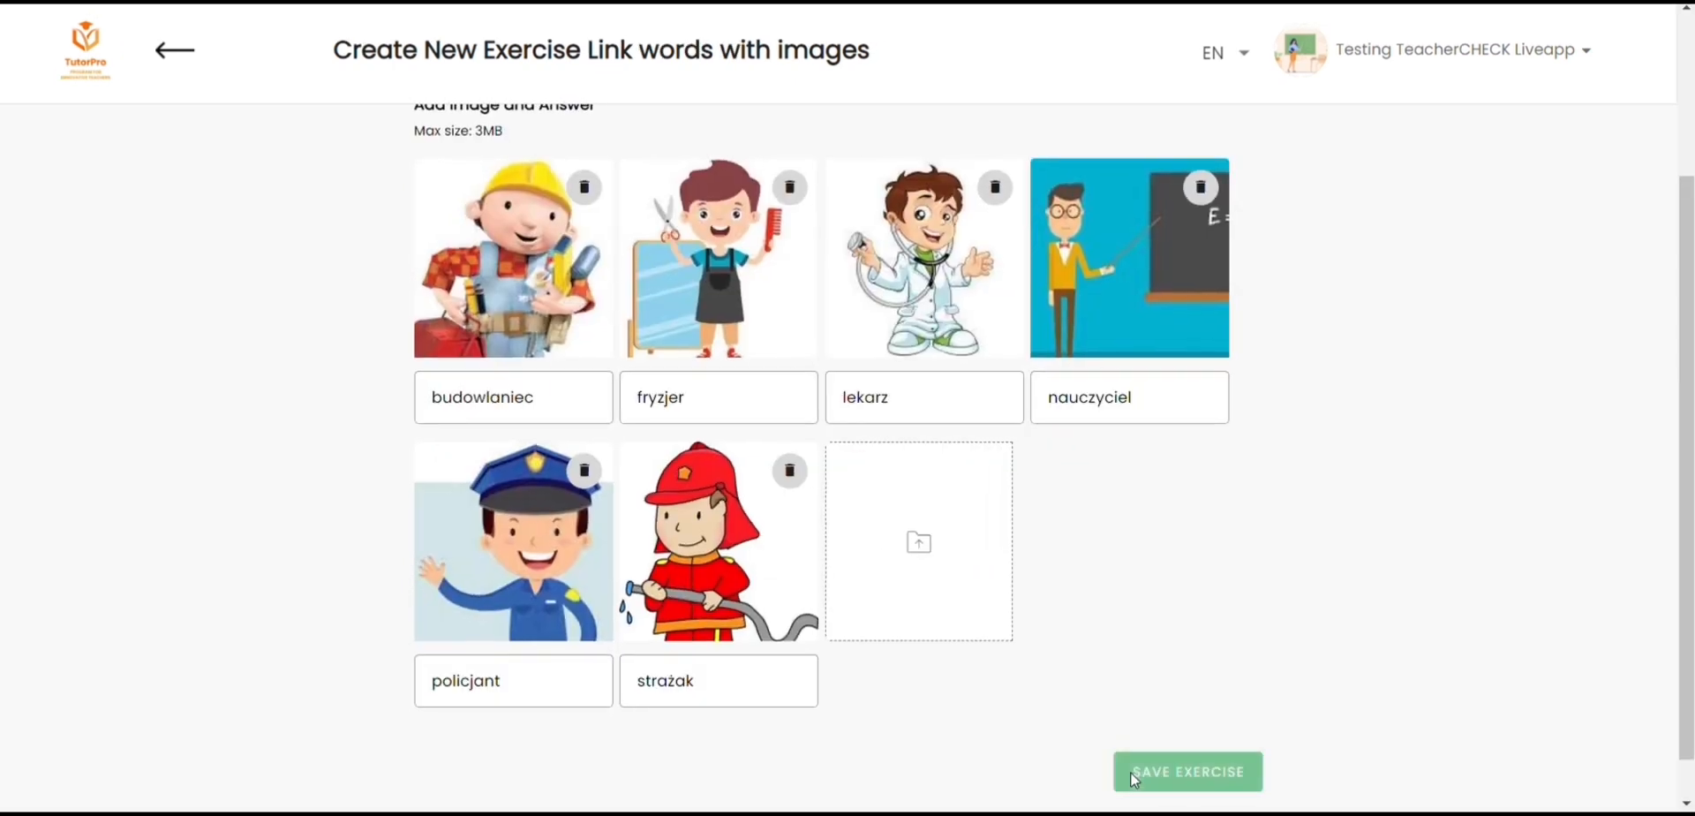
left_click(1130, 772)
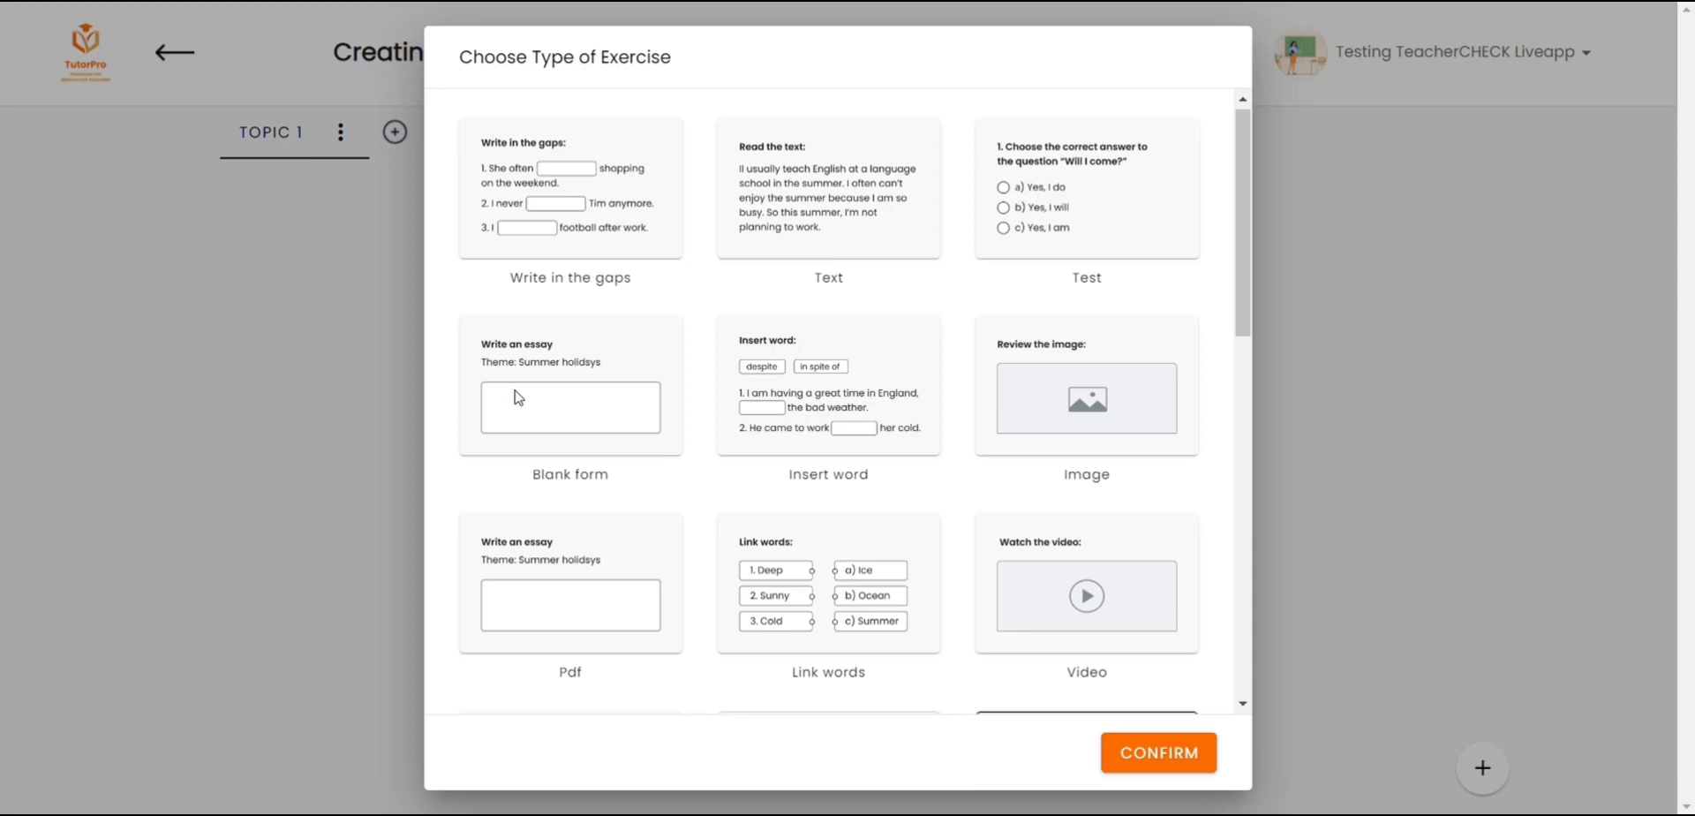
Step: Create a Blank form exercise titled "What about your mood today?" with "." as additional text and save it
left_click(518, 397)
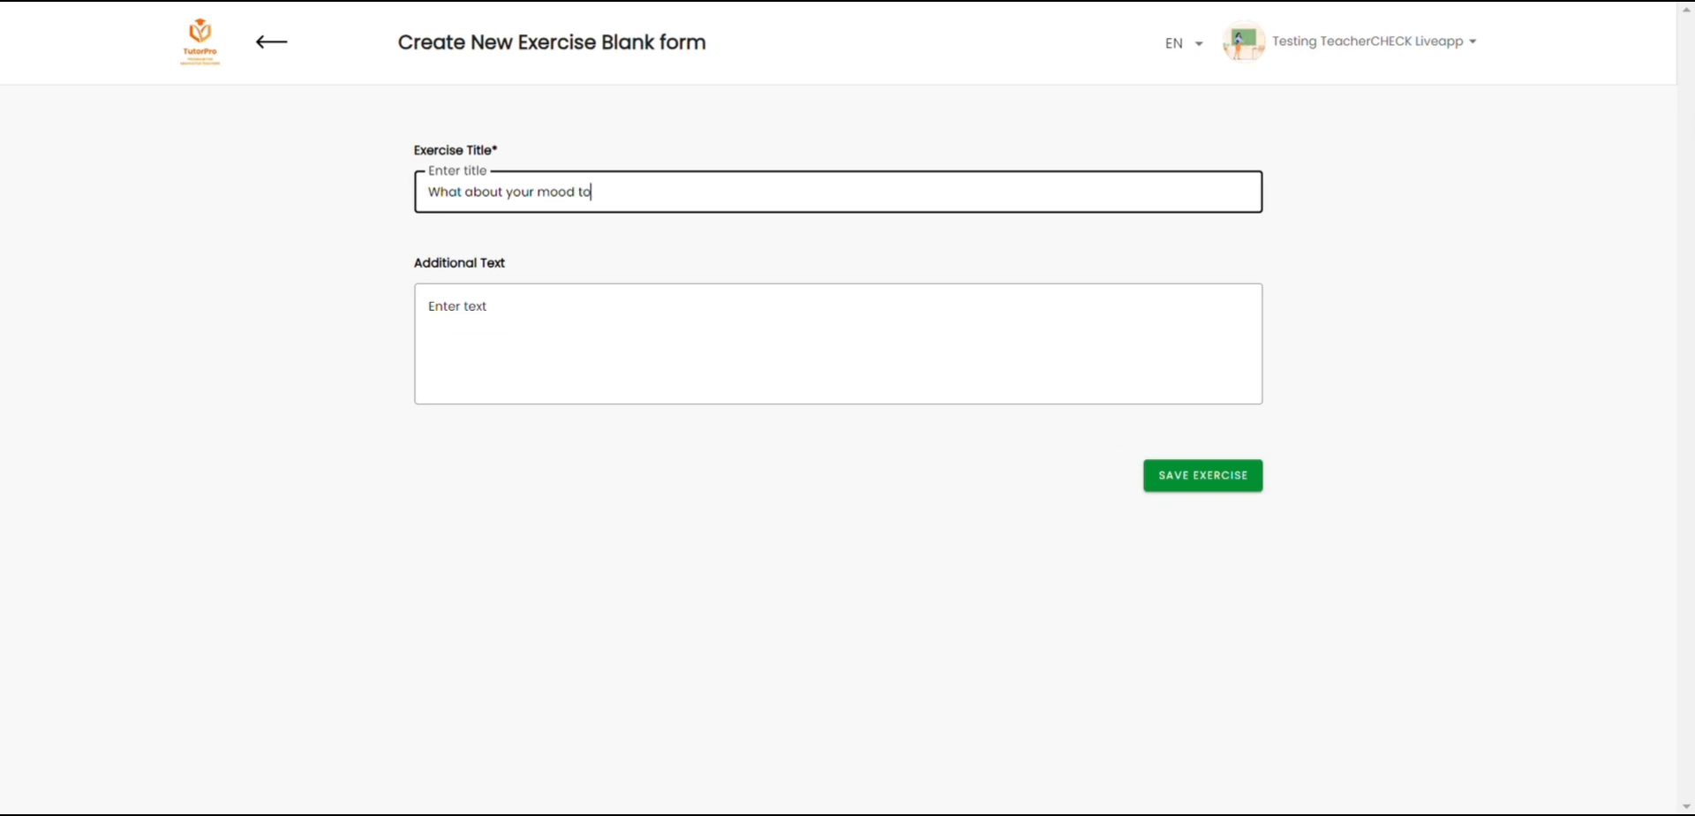
left_click(602, 303)
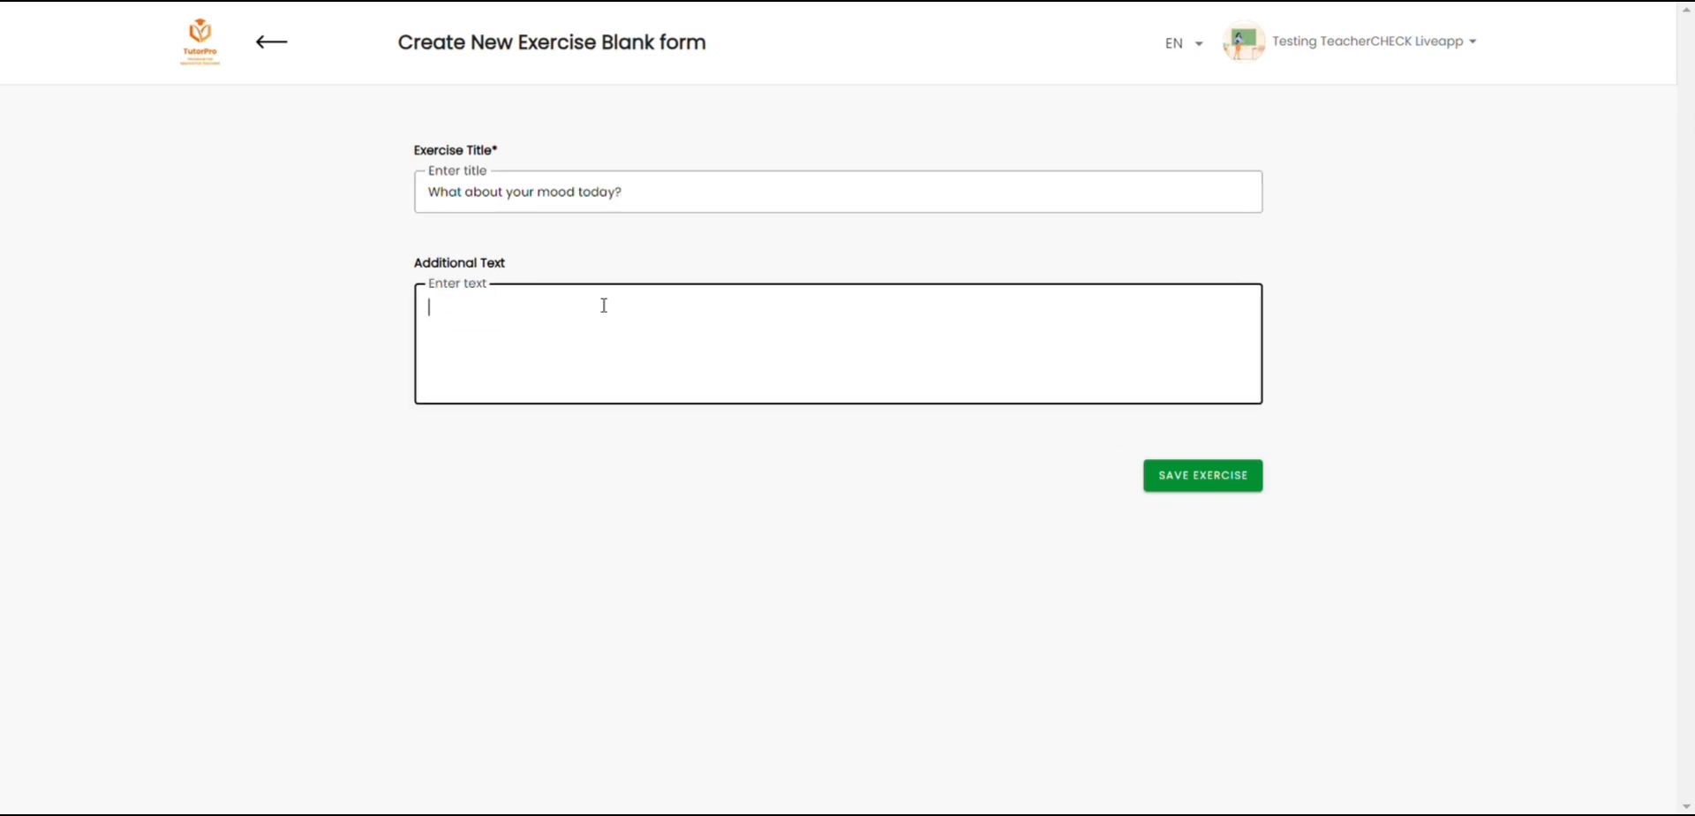
left_click(1157, 473)
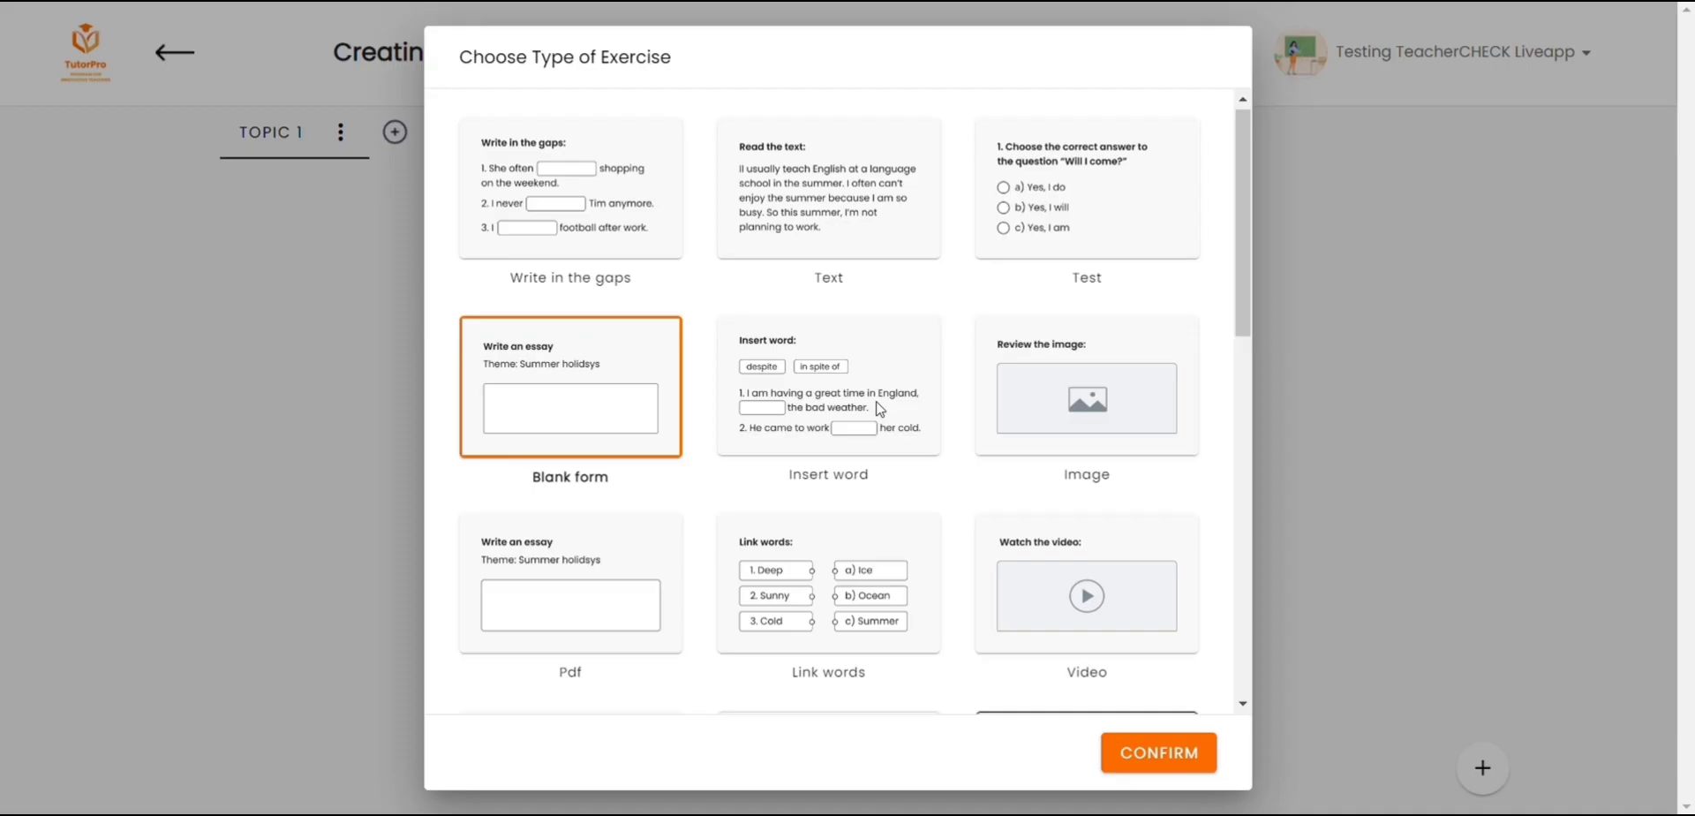
Step: Start an Insert word exercise titled "Proszę uzupełnić zdania poprawną formą czasownika musieć" and paste the three sentences as its exercise text
left_click(829, 389)
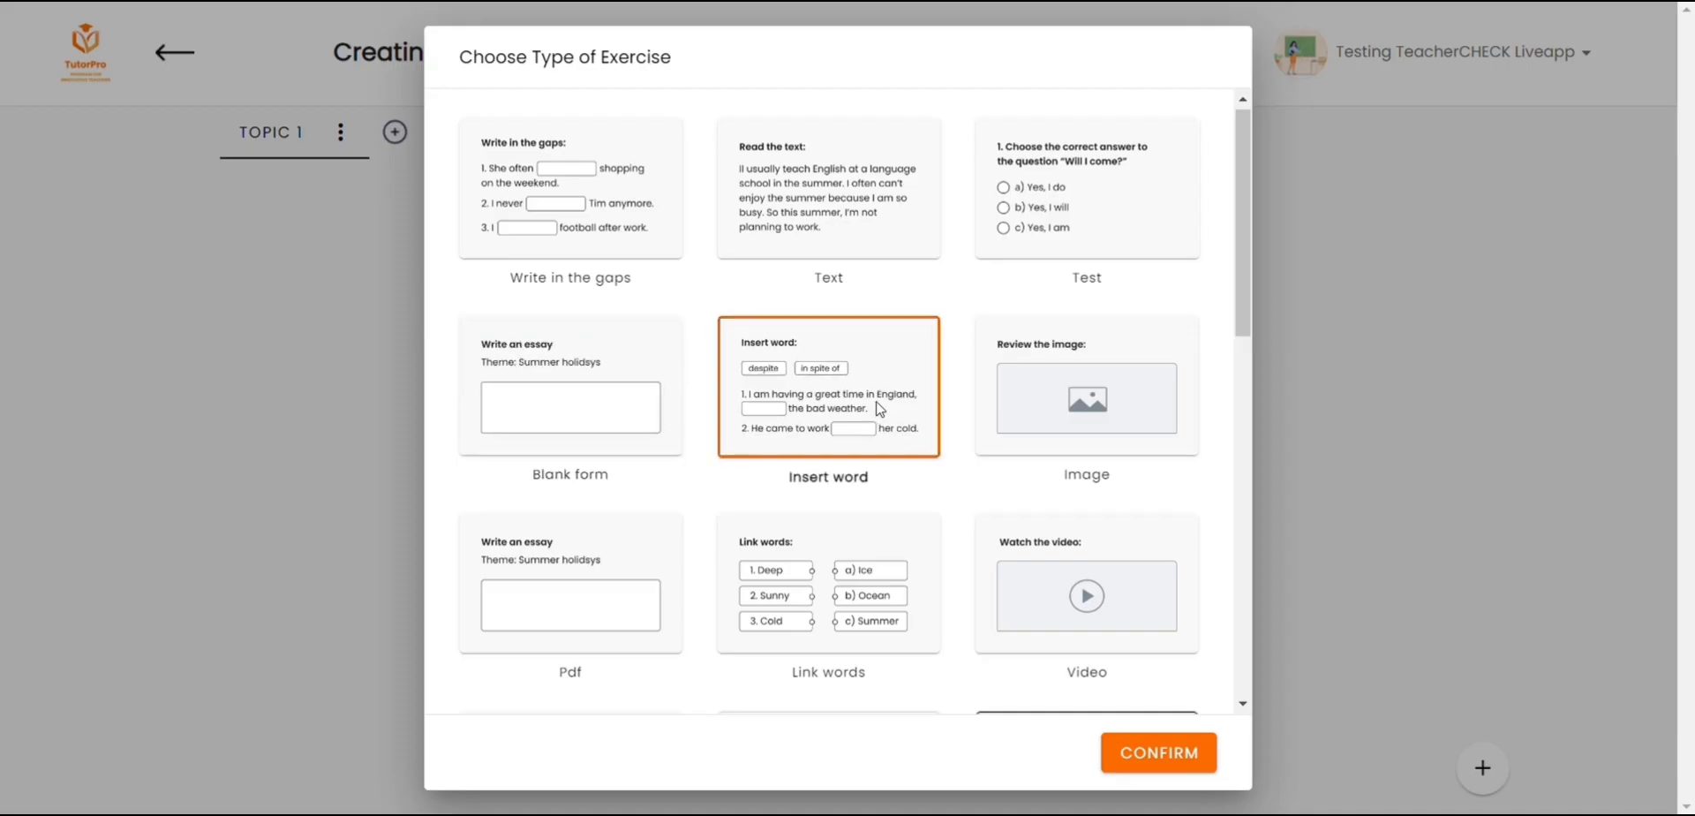
left_click(1061, 686)
type("Proszę uzupełnić zdania poprawną formą czasownika musieć")
left_click(507, 379)
type("Tu  (wy) [możecie] parkować wasz samochód. Dzisiaj (ja)[muszę] gotować obiad po południu. Czy (ty) [musisz] iść z psem na spacer.")
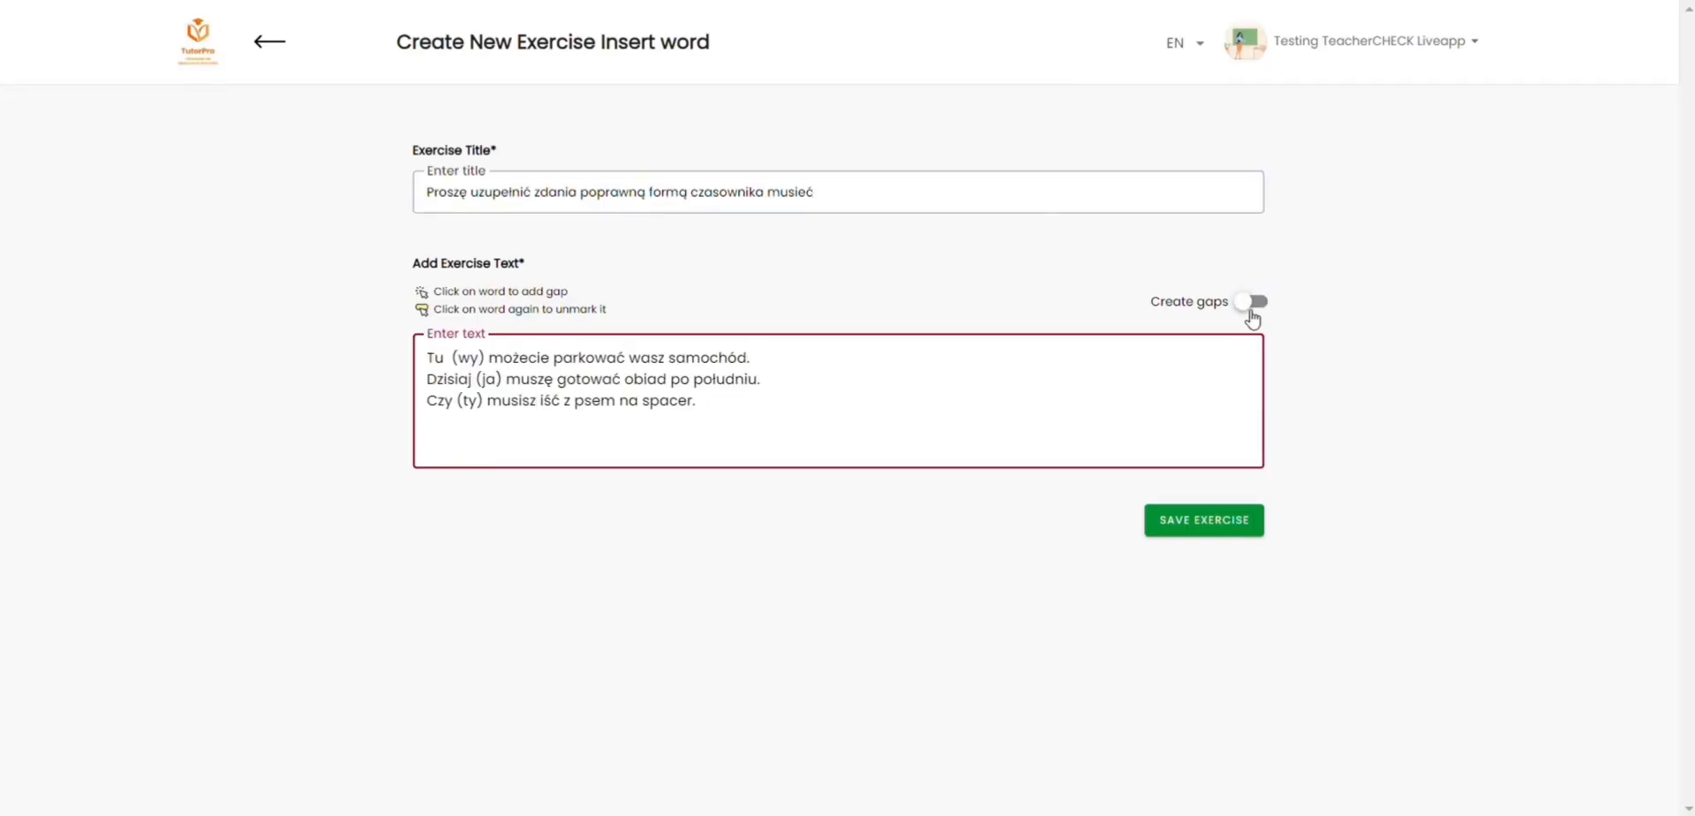
Step: Turn the words "możecie", "muszę" and "musisz" into gaps and save the Insert word exercise
left_click(1253, 302)
left_click(548, 371)
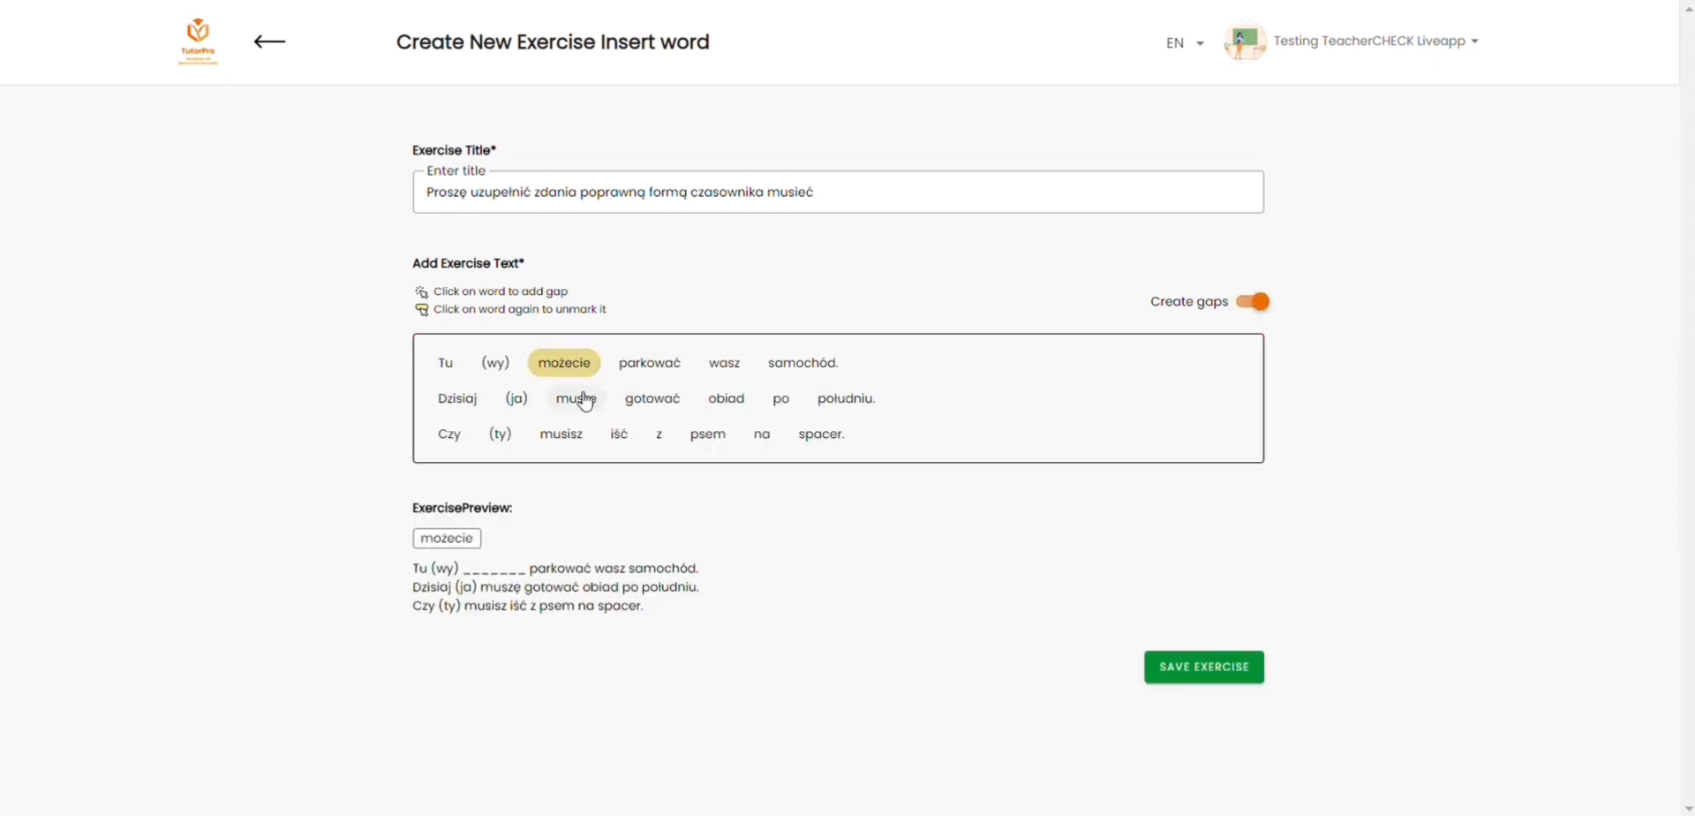
left_click(578, 399)
left_click(565, 433)
left_click(1199, 671)
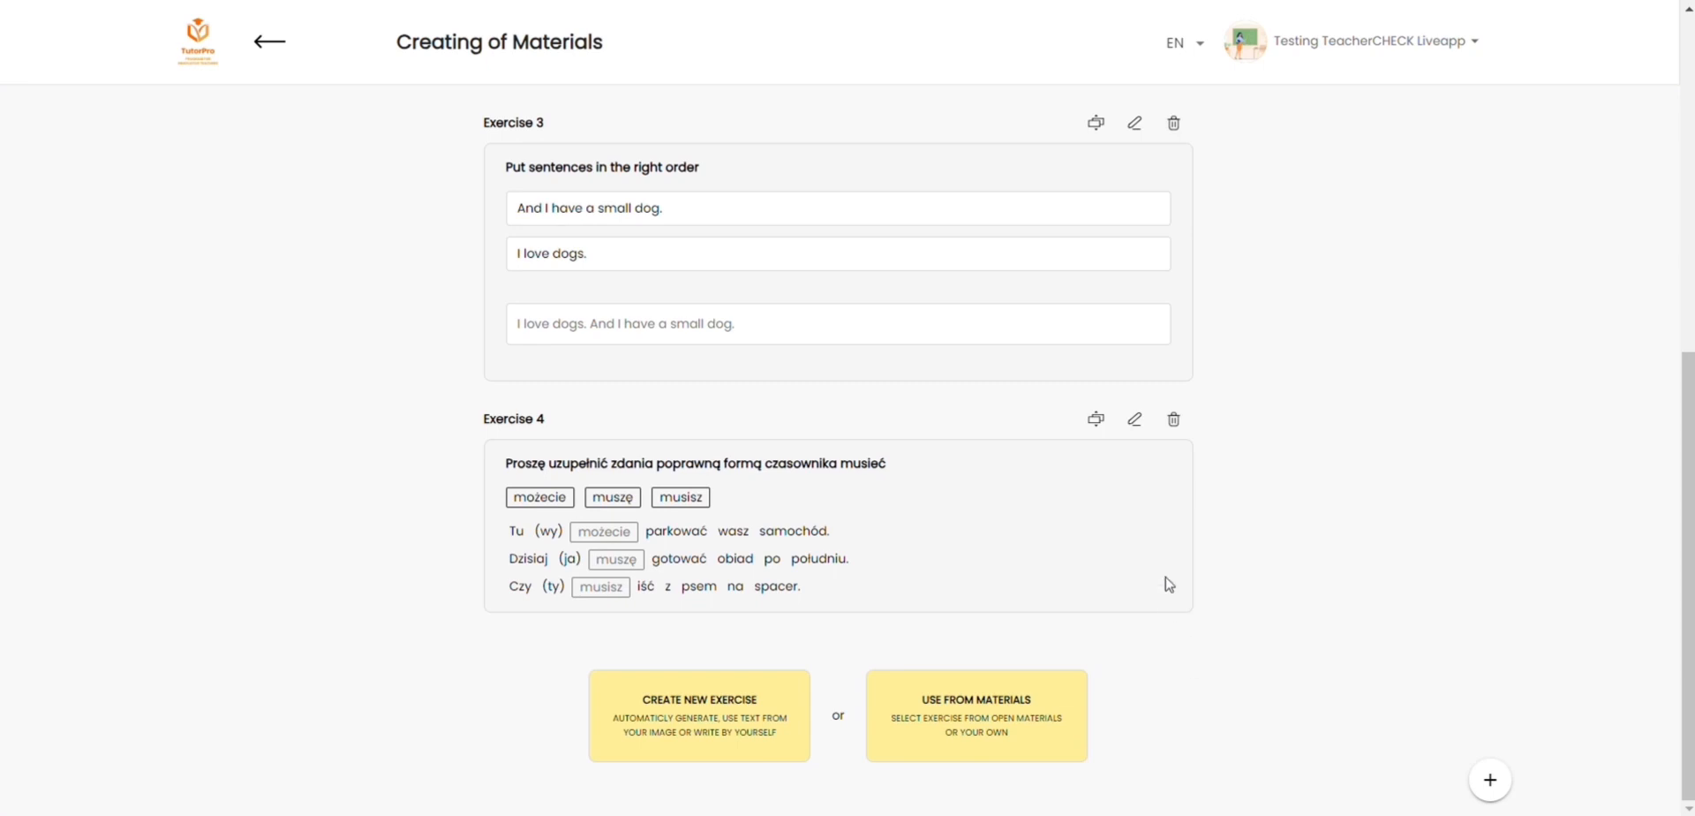
Step: Edit Exercise 4 and add "Czy (my) musimy jechać szybciej w mieście?" without square brackets as its first line of text
left_click(1135, 422)
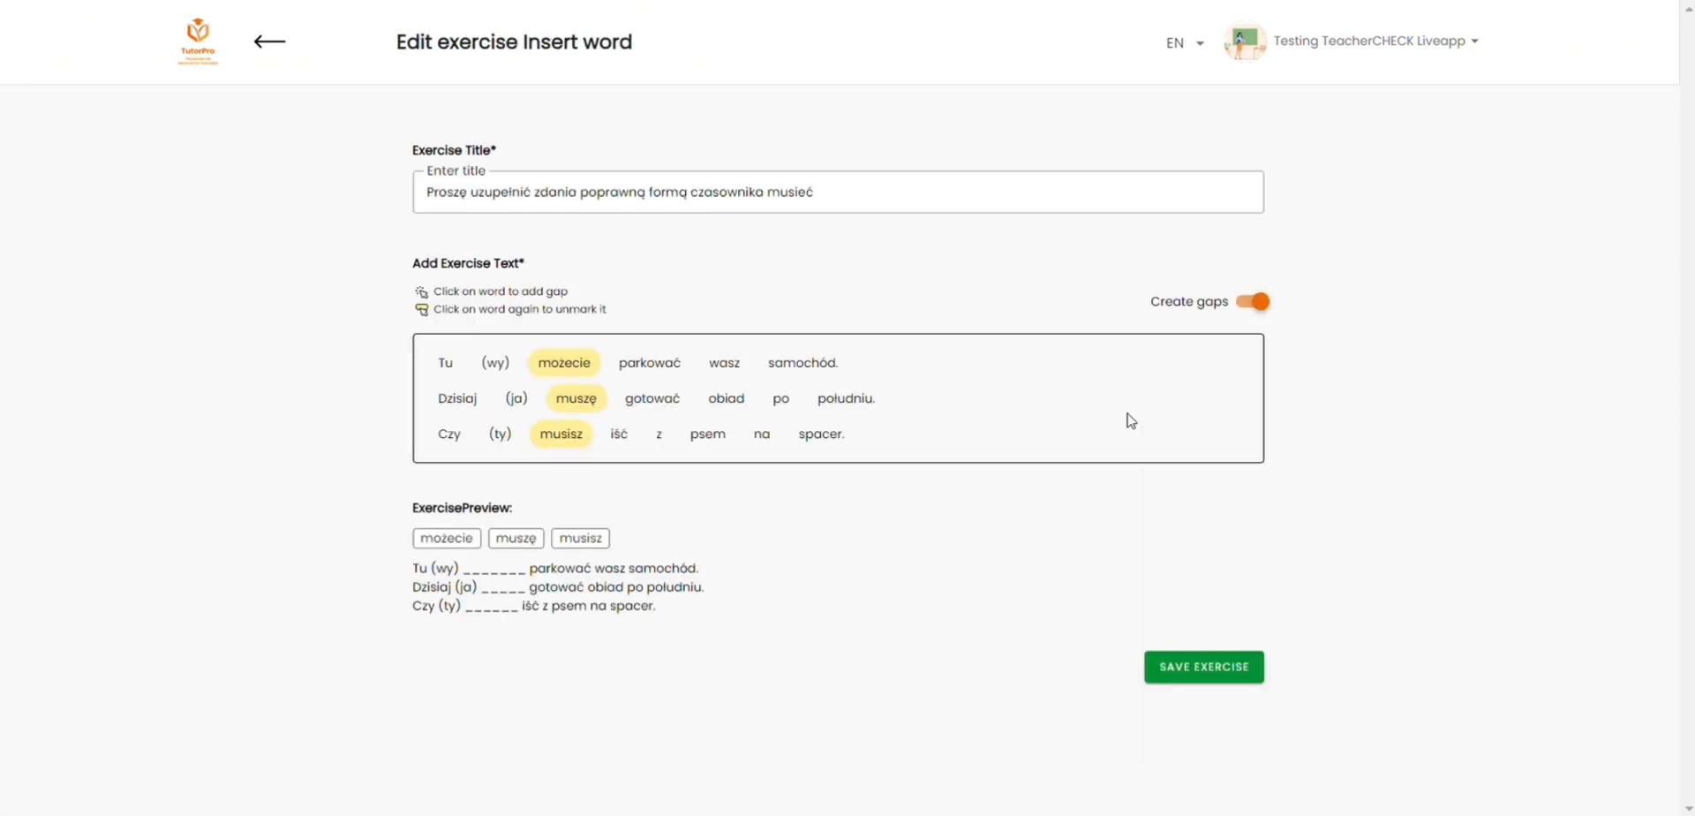
left_click(1254, 301)
left_click(429, 361)
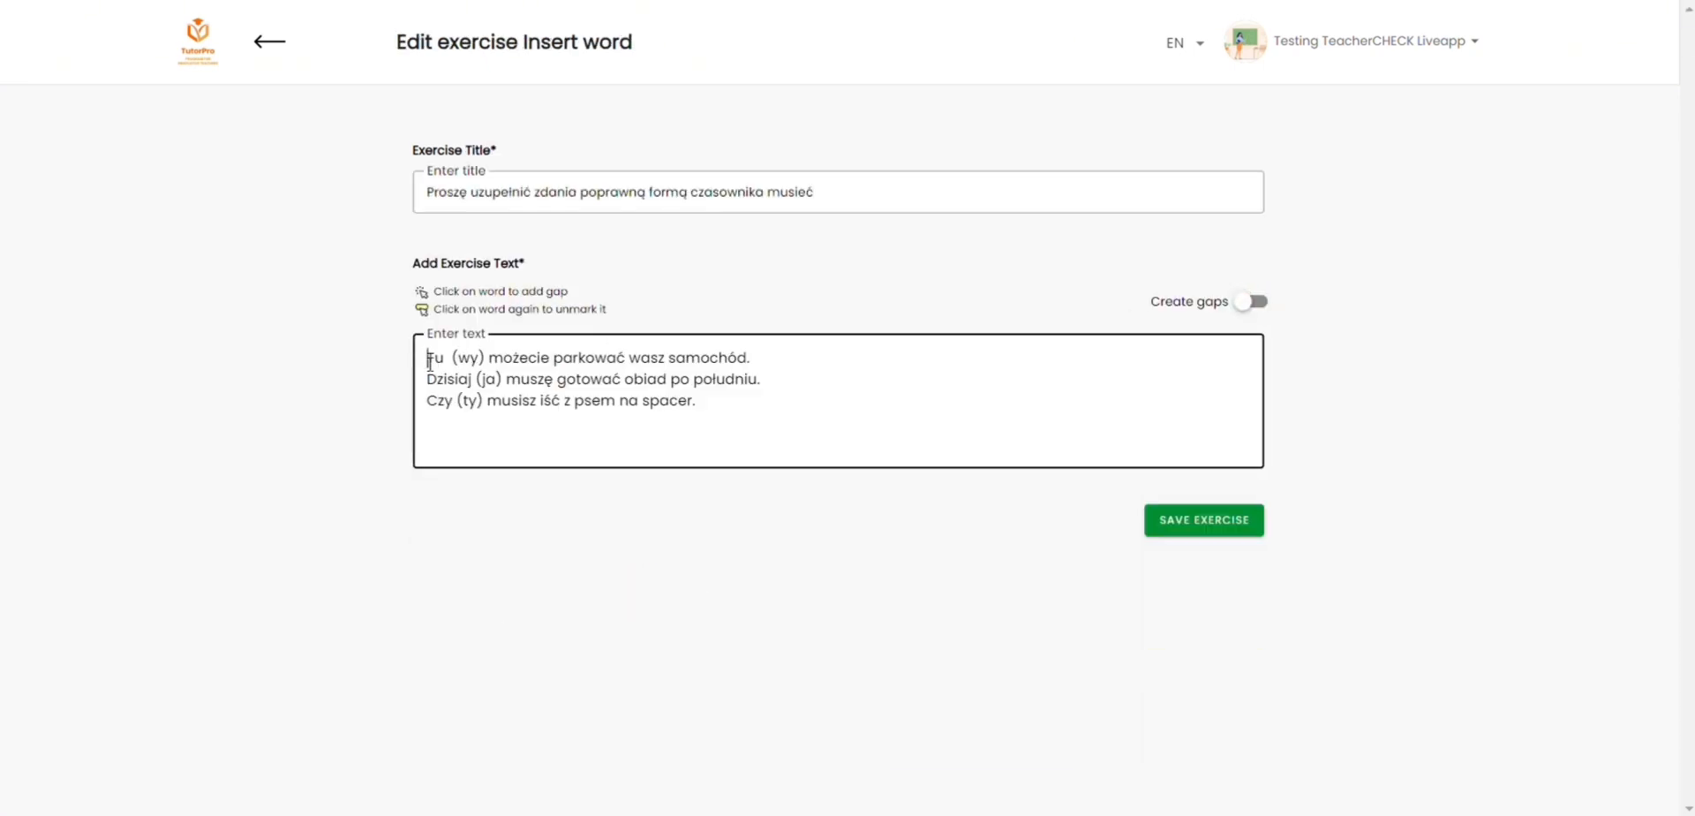
type("Czy (my) [musimy] jechać szybciej w mieście?")
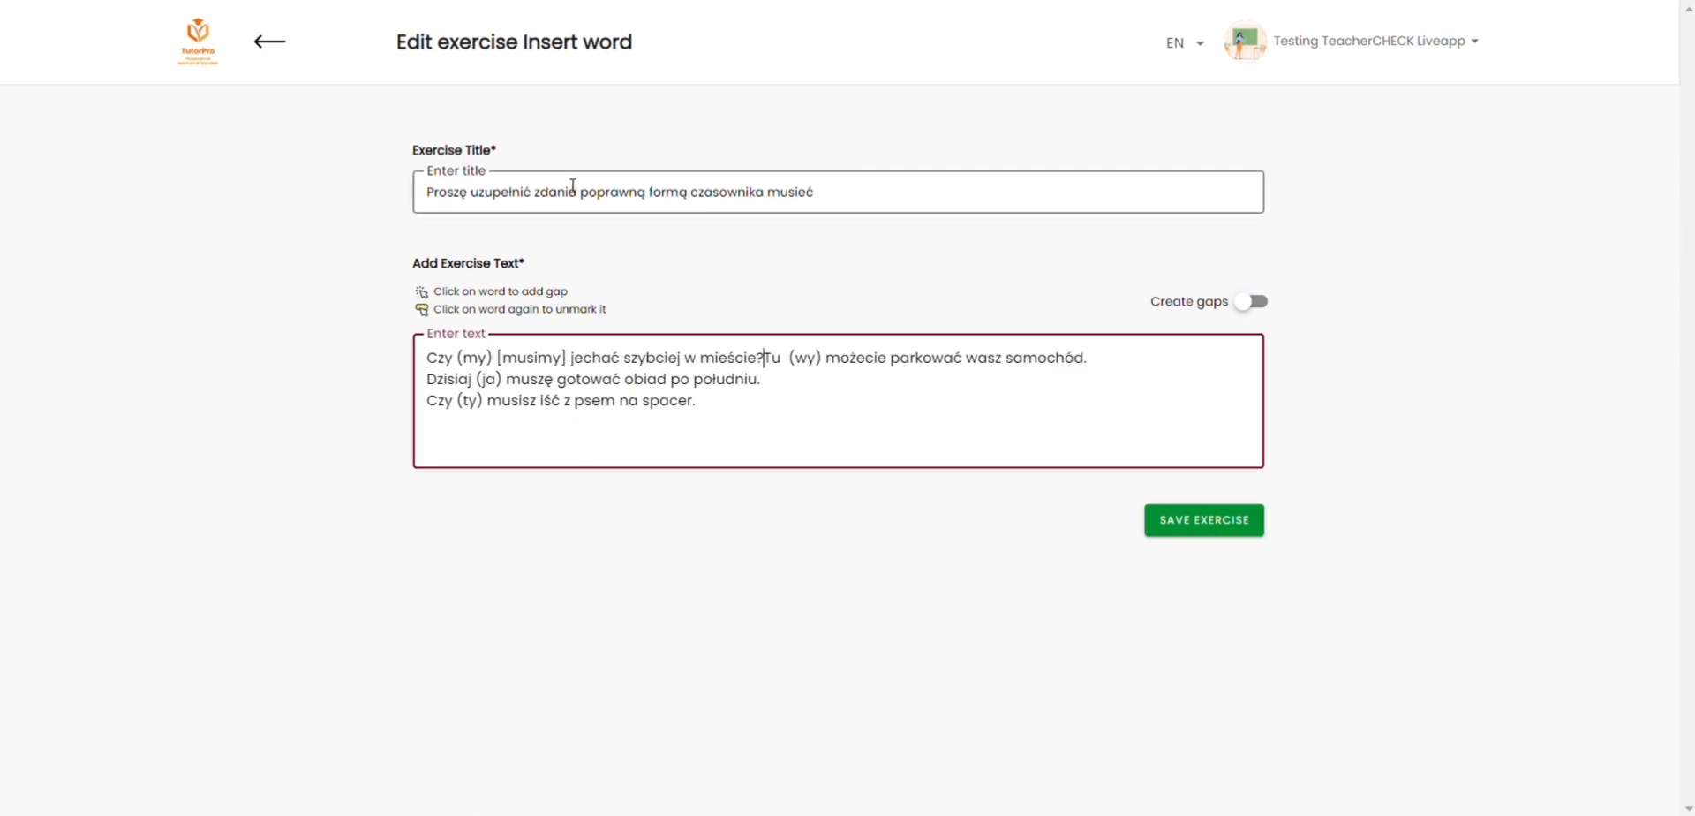
key("Return")
left_click(568, 357)
key("BackSpace")
left_click(503, 358)
key("BackSpace")
Step: Turn "musimy" in the first sentence into a gap and save the edited Insert word exercise
left_click(1254, 303)
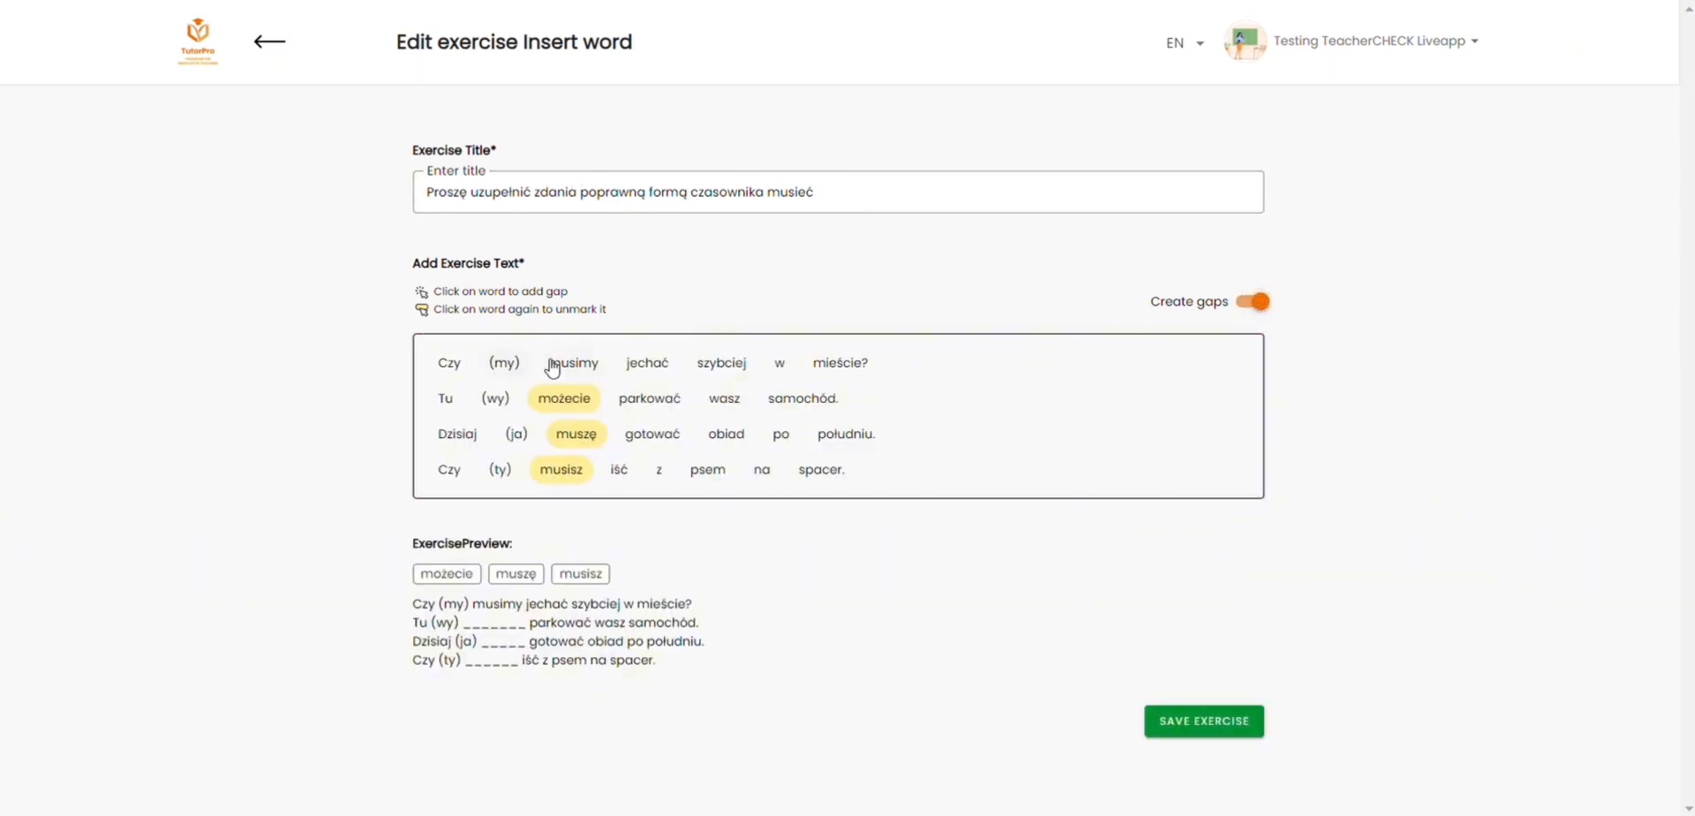
left_click(552, 367)
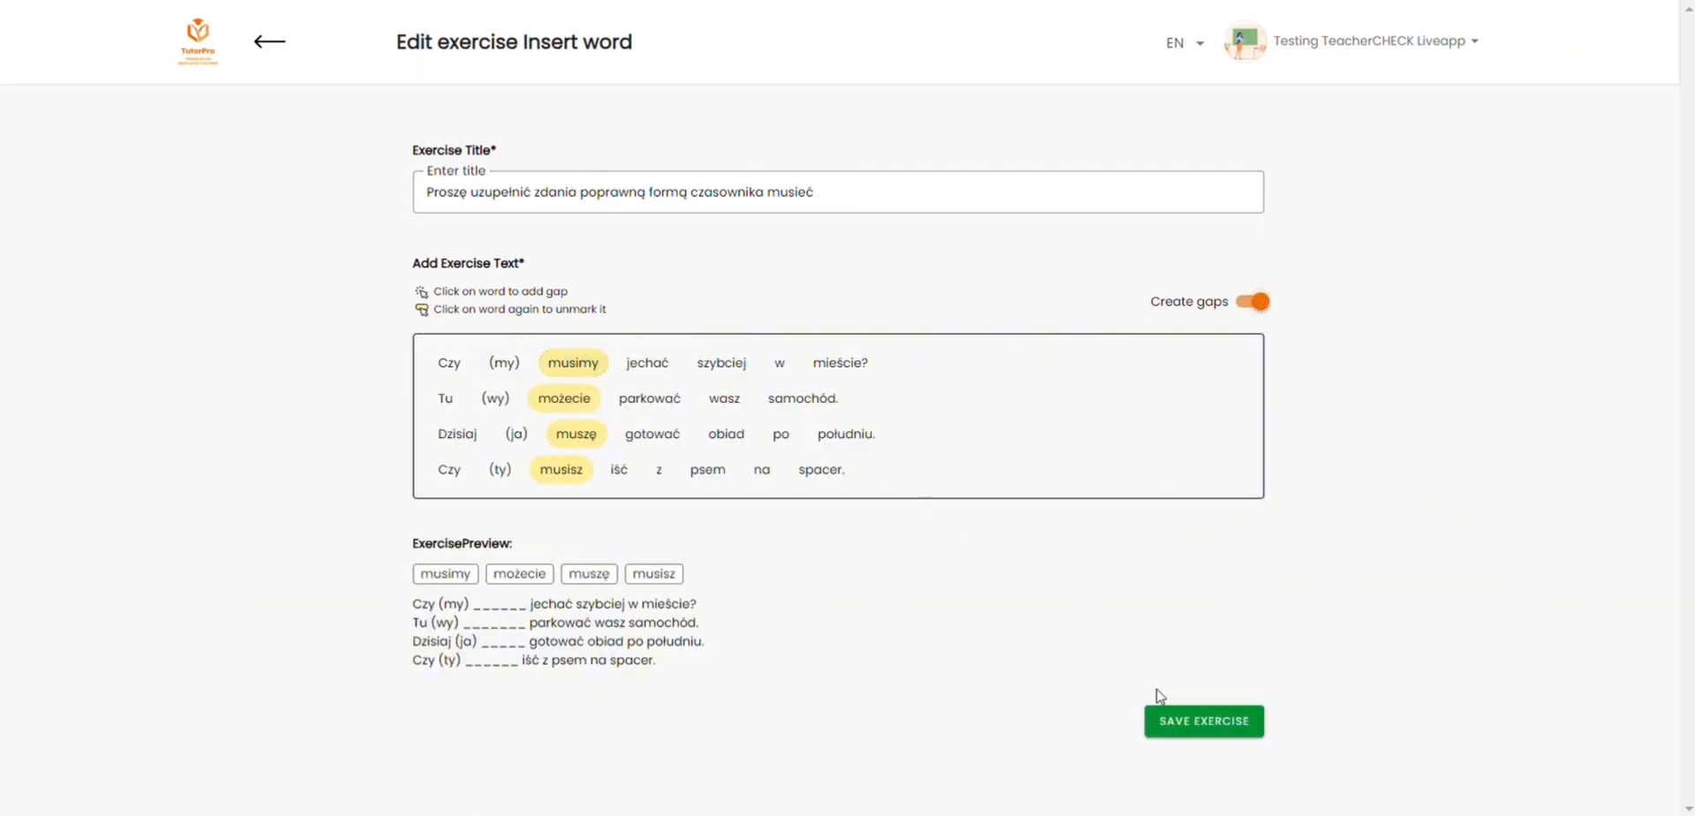
left_click(1189, 719)
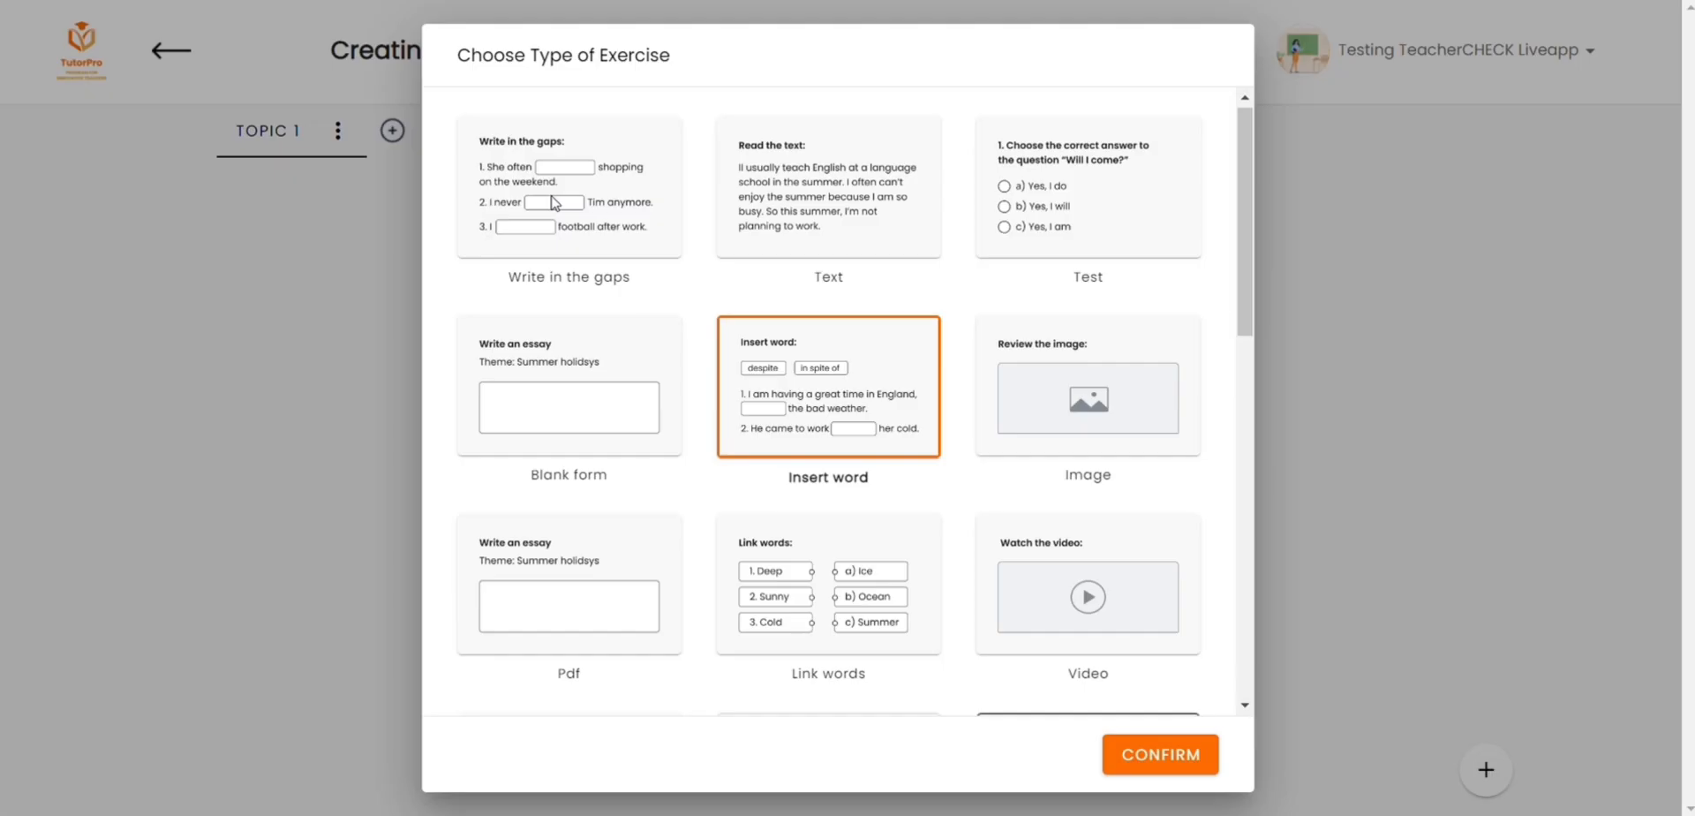
Step: Set up the Write in the gaps exercise and mark "lata" after 54, "lat" after 14, "lata" after 24 and "rok" after 1 as gaps
left_click(555, 203)
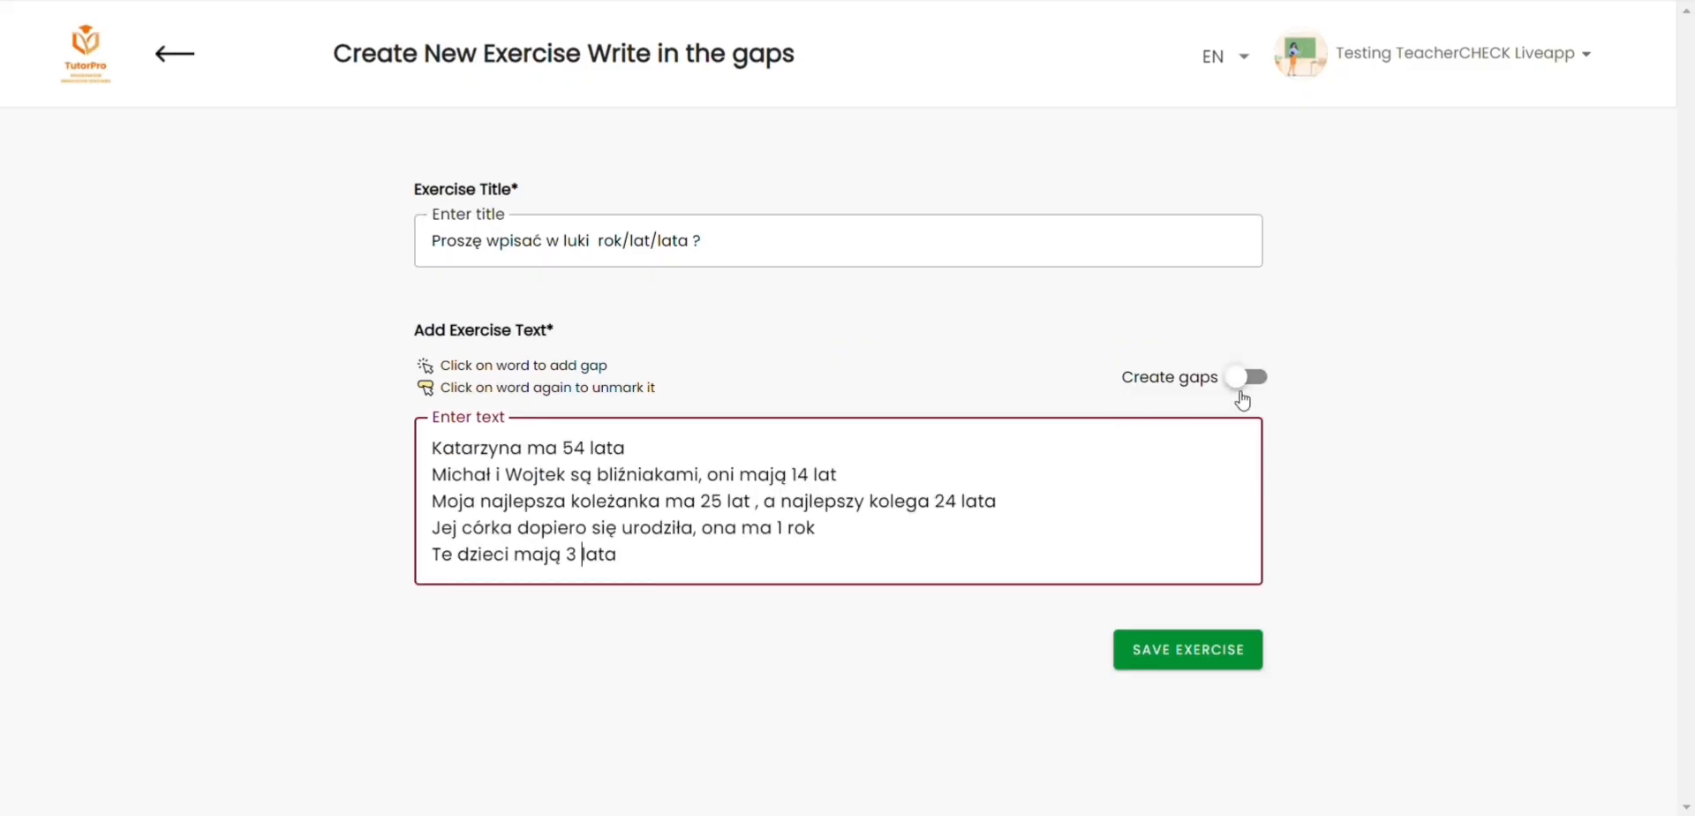
left_click(1241, 389)
left_click(692, 453)
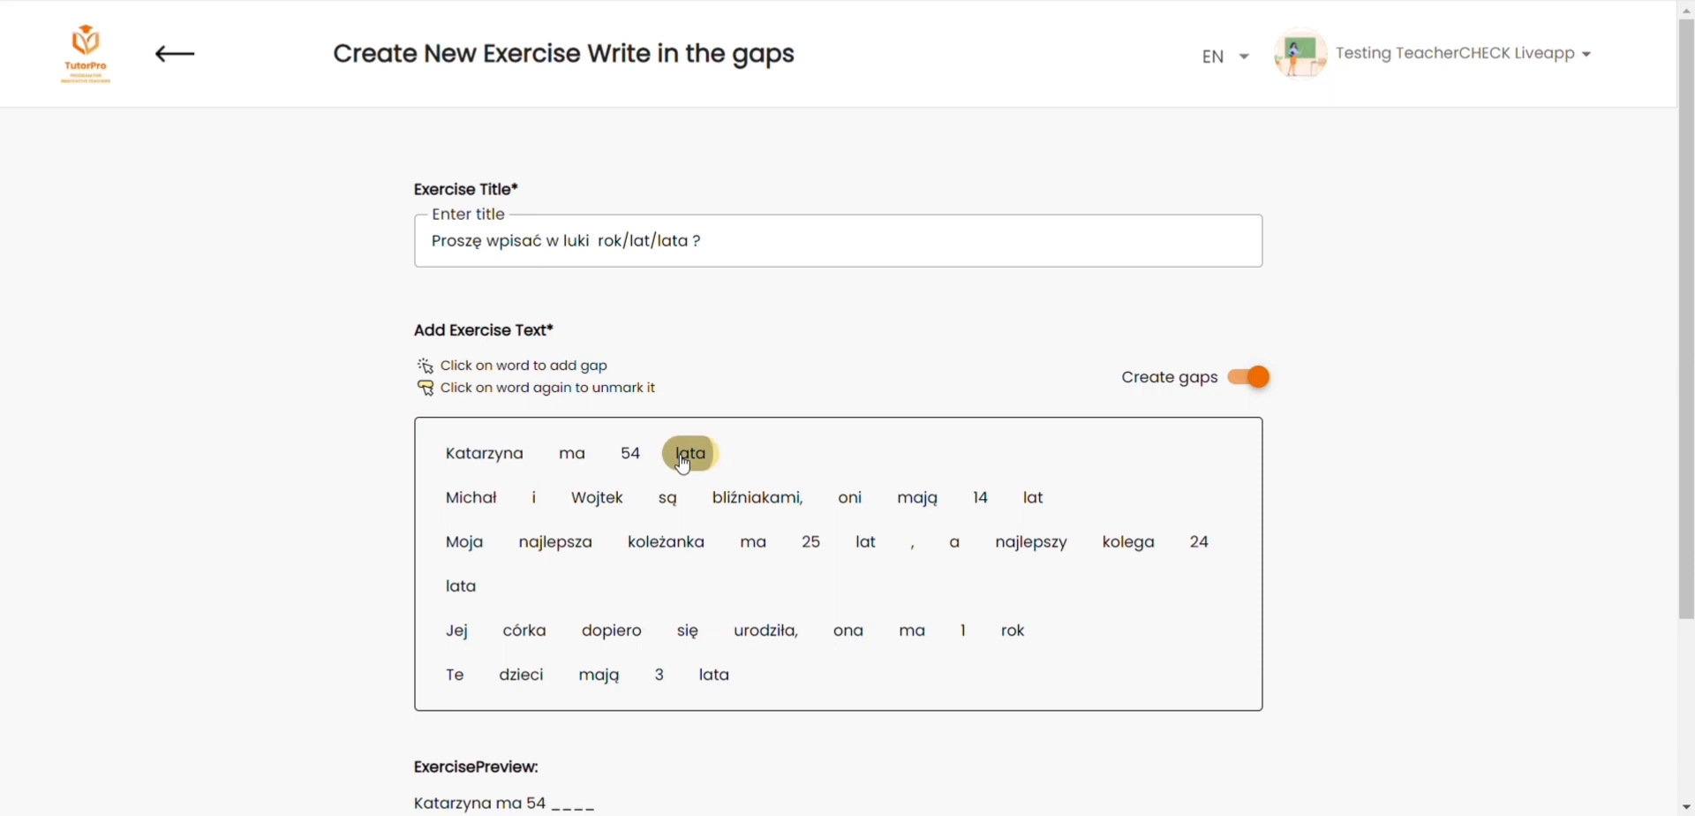
left_click(1033, 497)
left_click(461, 586)
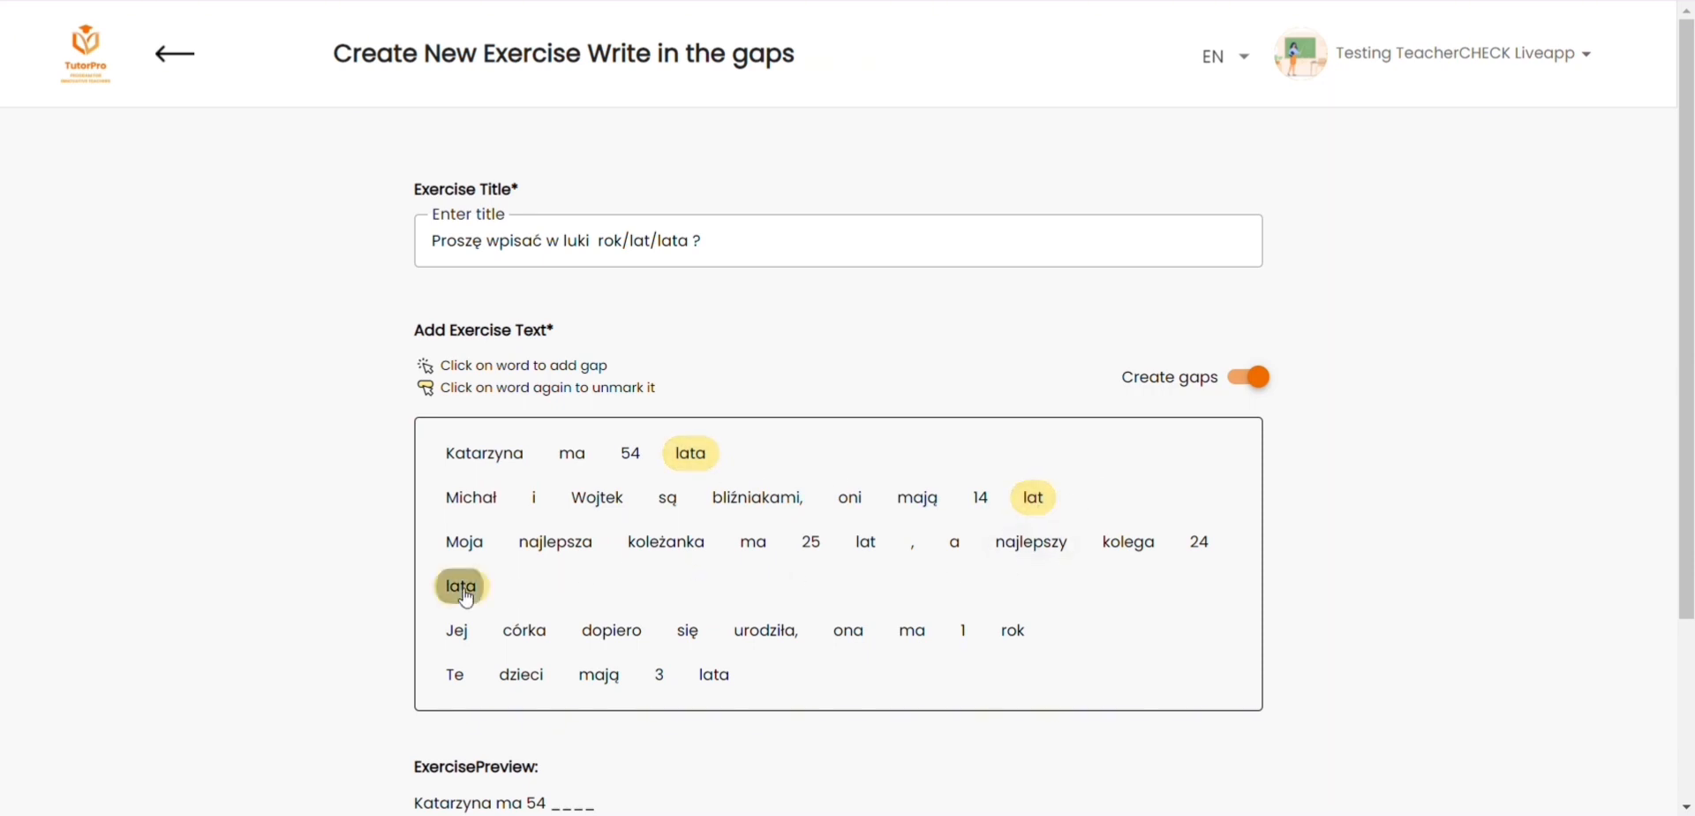
left_click(1003, 632)
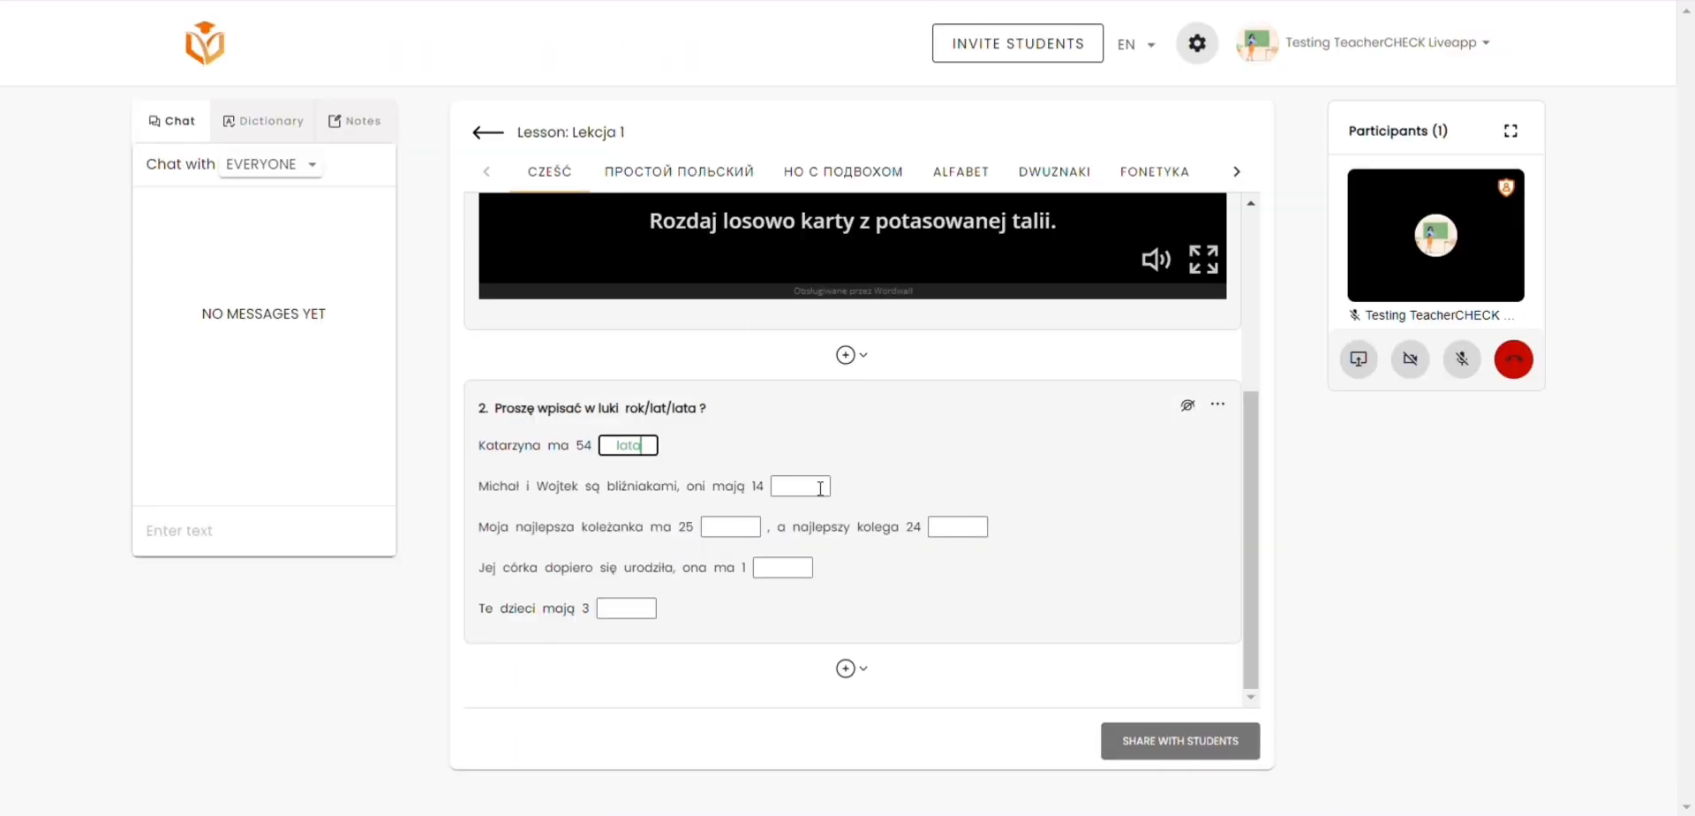
Step: Fill in "lat" in the gap after "oni mają 14" of the lesson's rok/lat/lata exercise
left_click(820, 487)
type("lat")
left_click(731, 526)
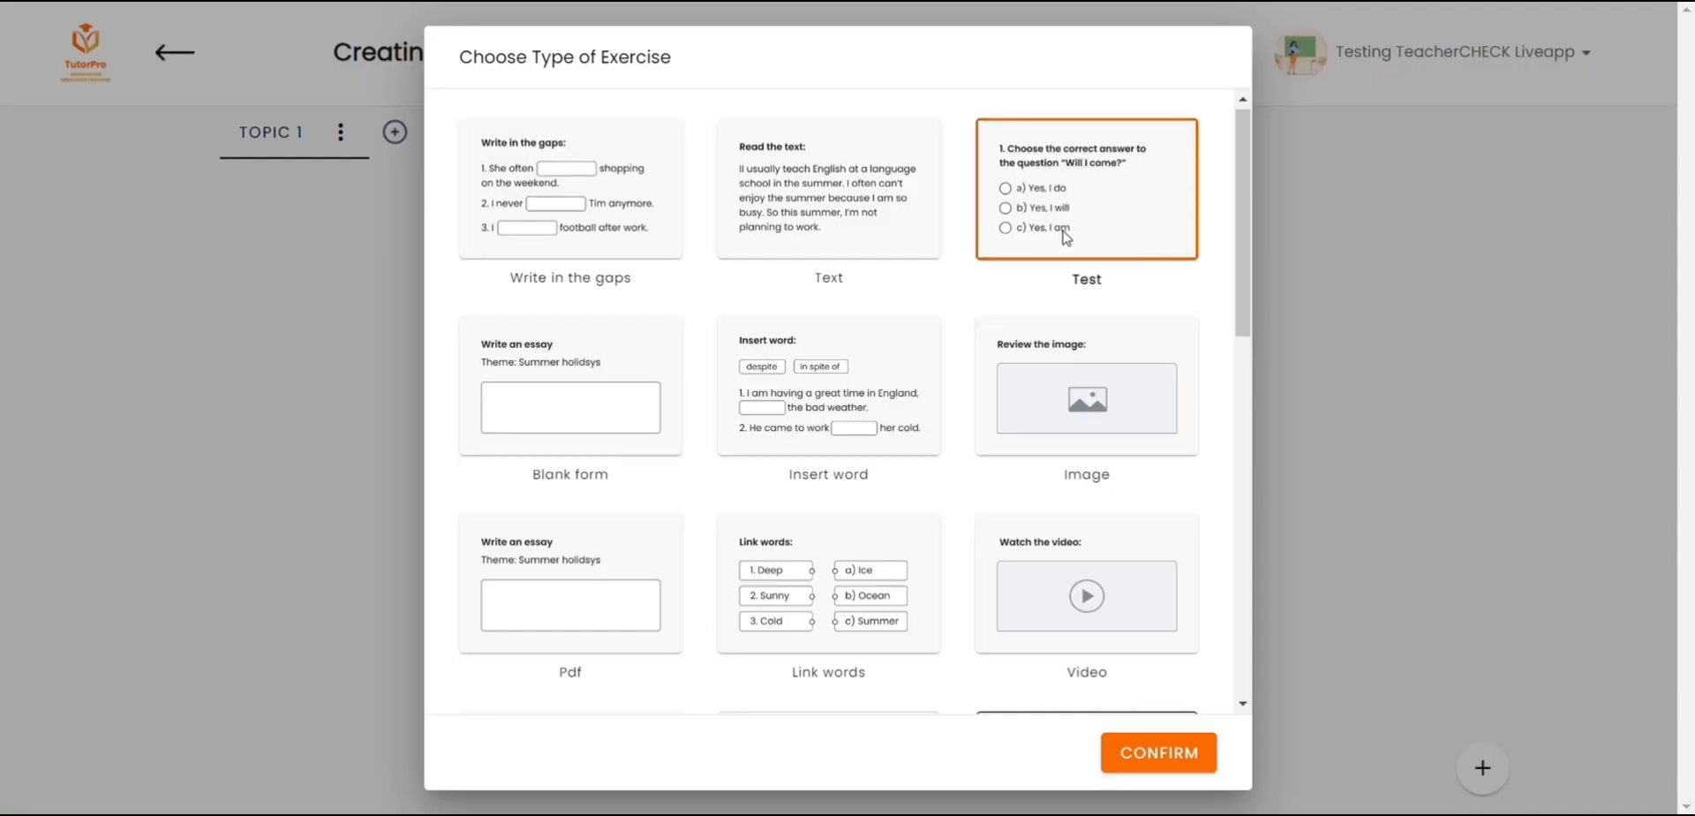
Step: Title the Test exercise "Answer the questions for this" and enter question 1 asking what the character does on the weekend
type("Answer the questions for this")
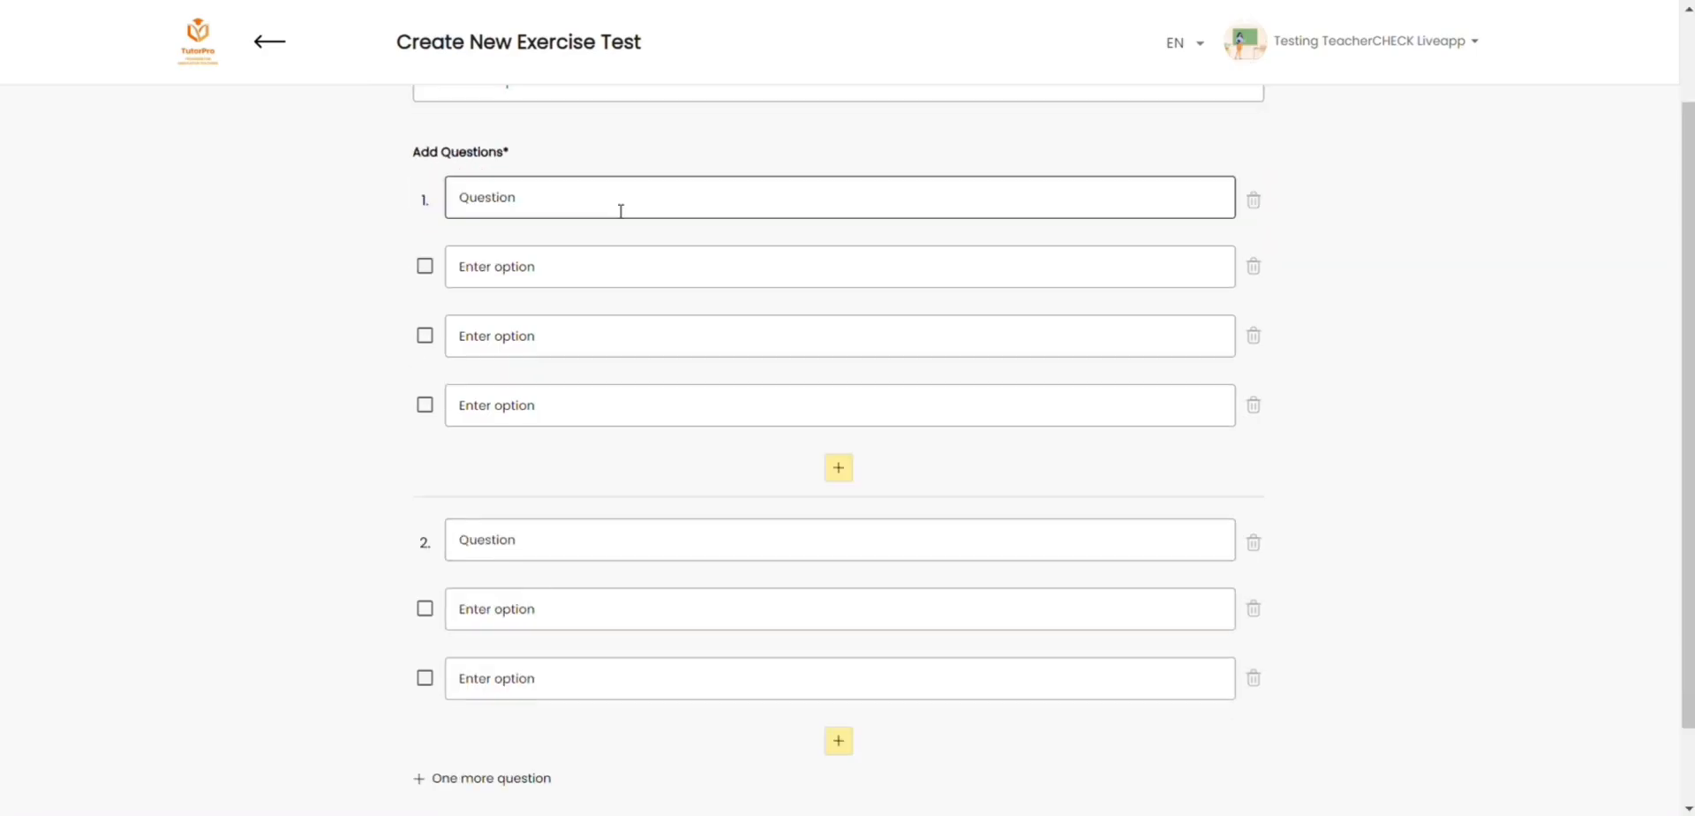
type("What Emma do ")
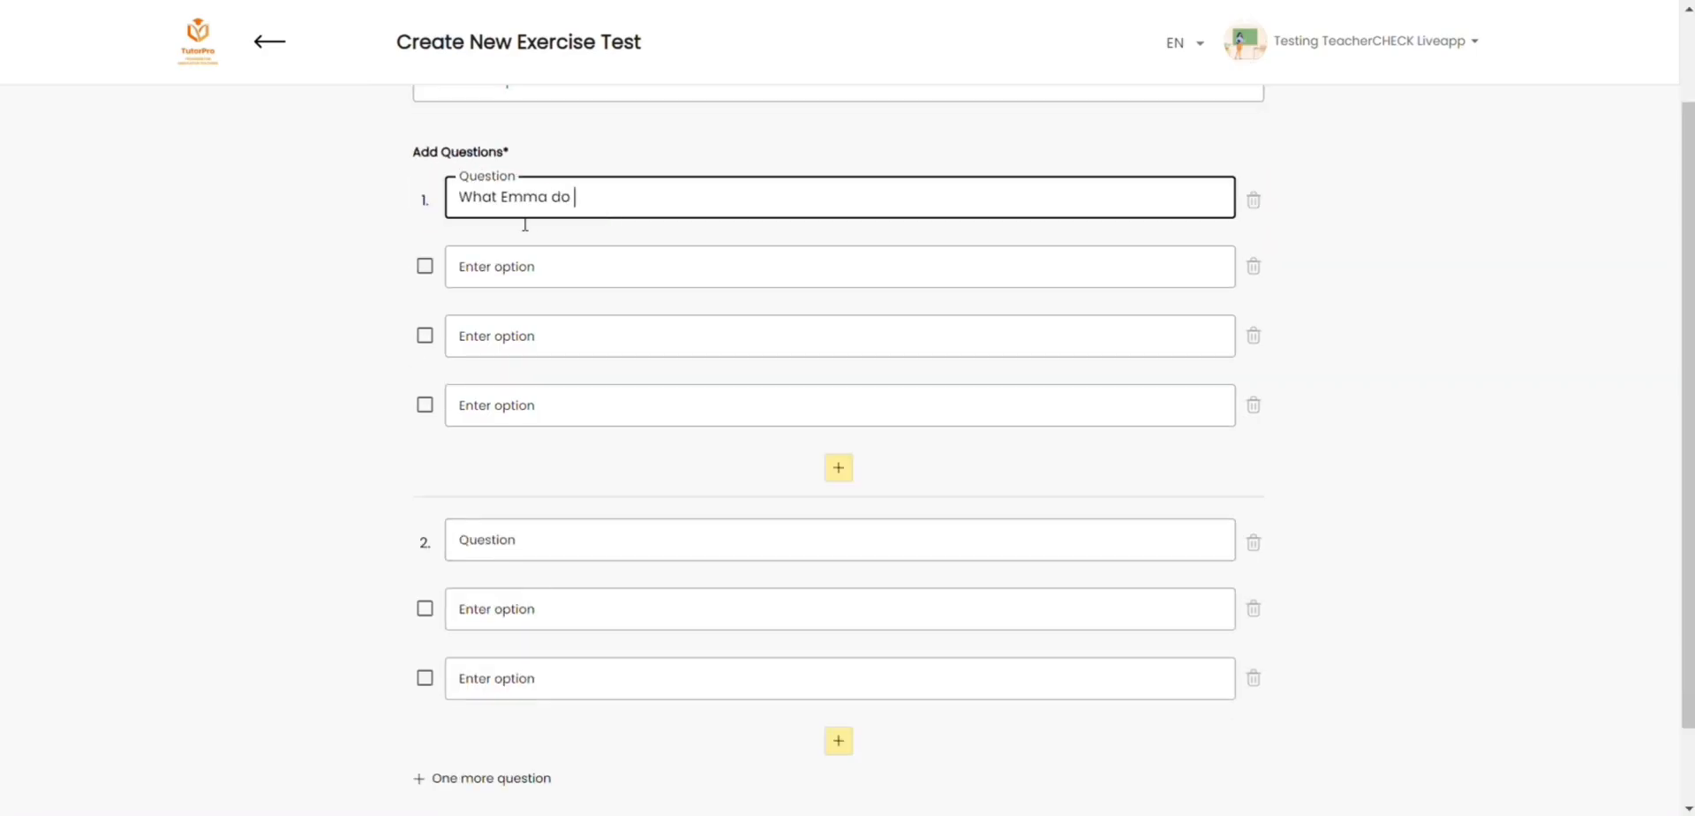
type("on the weekend?")
Step: Give question 1 the options "swimmind", "go walking with friends" and "cooking", marking "go walking with friends" as correct
key("Tab")
type("swimmind")
key("Tab")
type("go walking with friends")
key("Tab")
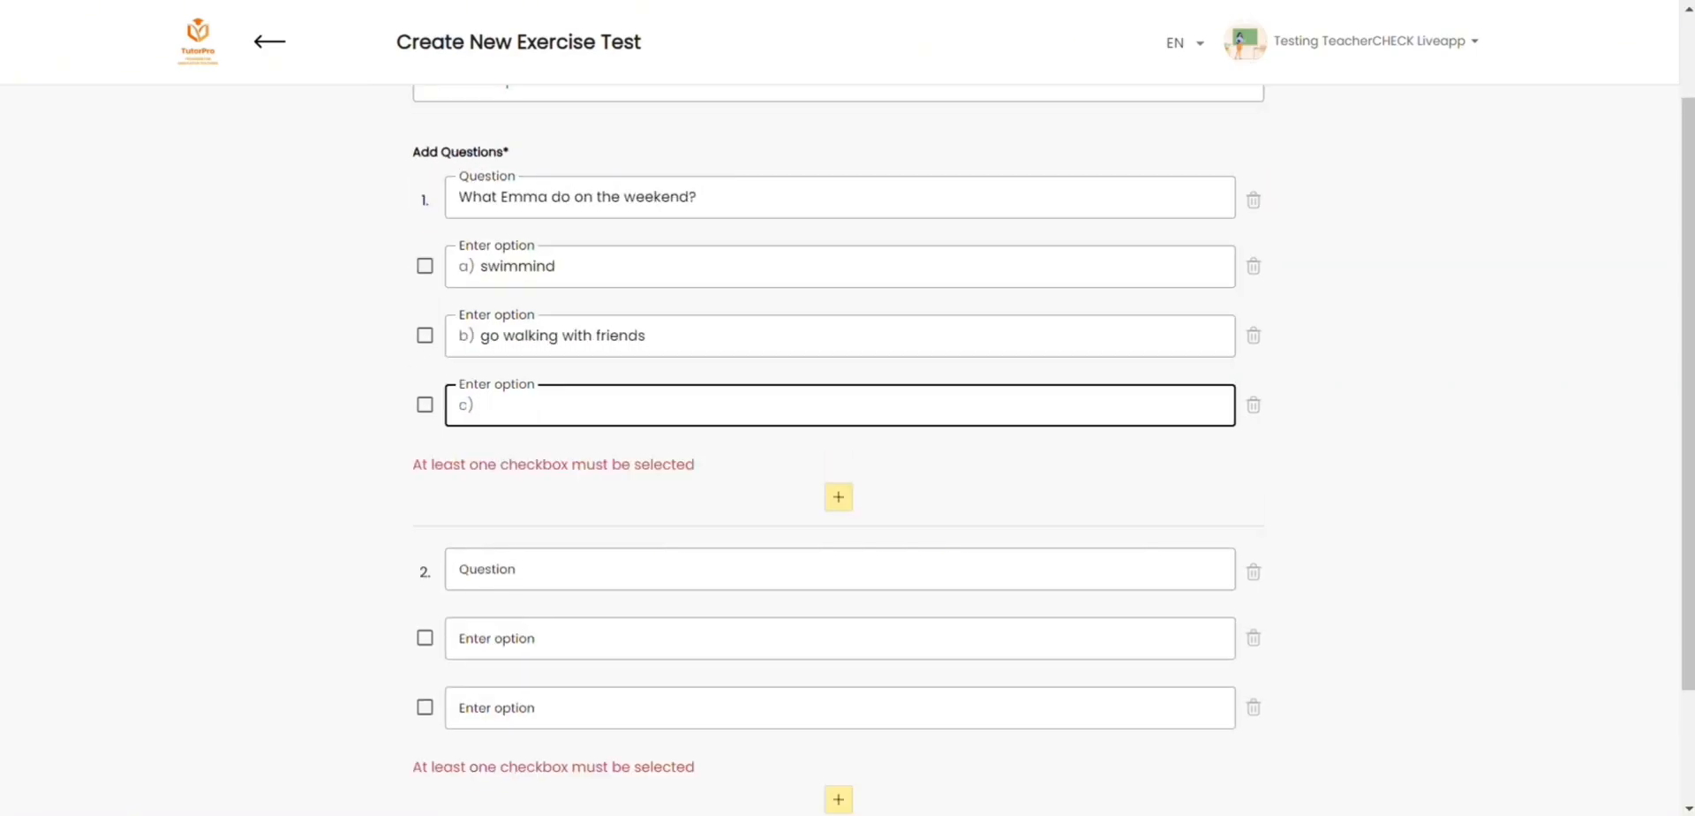
type("cooking")
key("Tab")
scroll(662, 269, "down", 1)
type("Wh")
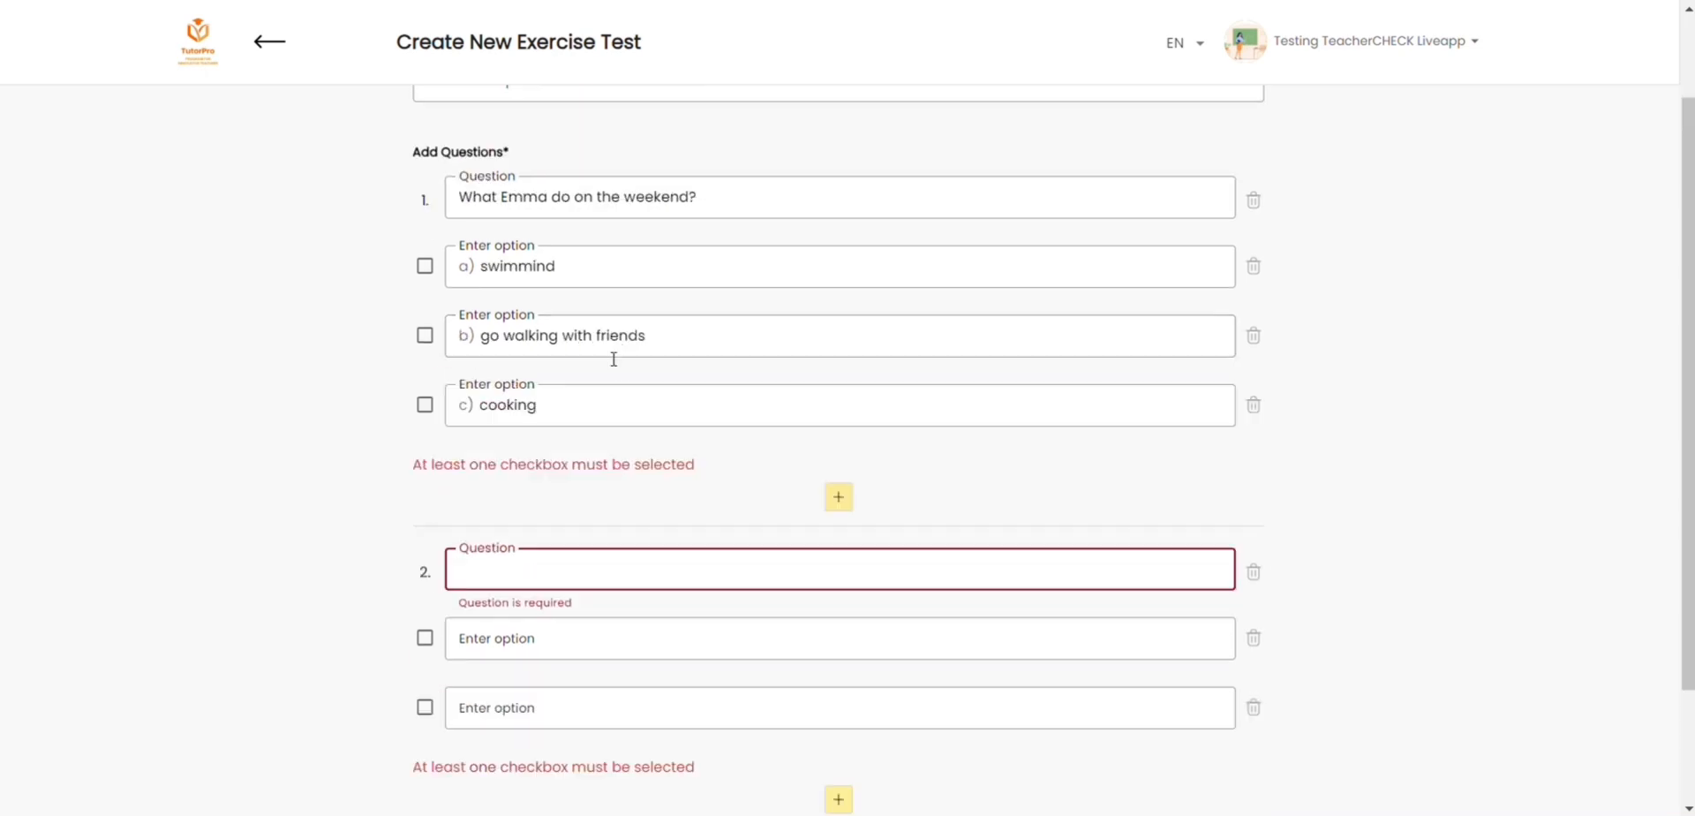
left_click(424, 334)
Step: Add question 2 about the character's evenings with options "doing homework" (marked correct) and "watching films", and save the Test exercise
left_click(536, 526)
type("What Emma")
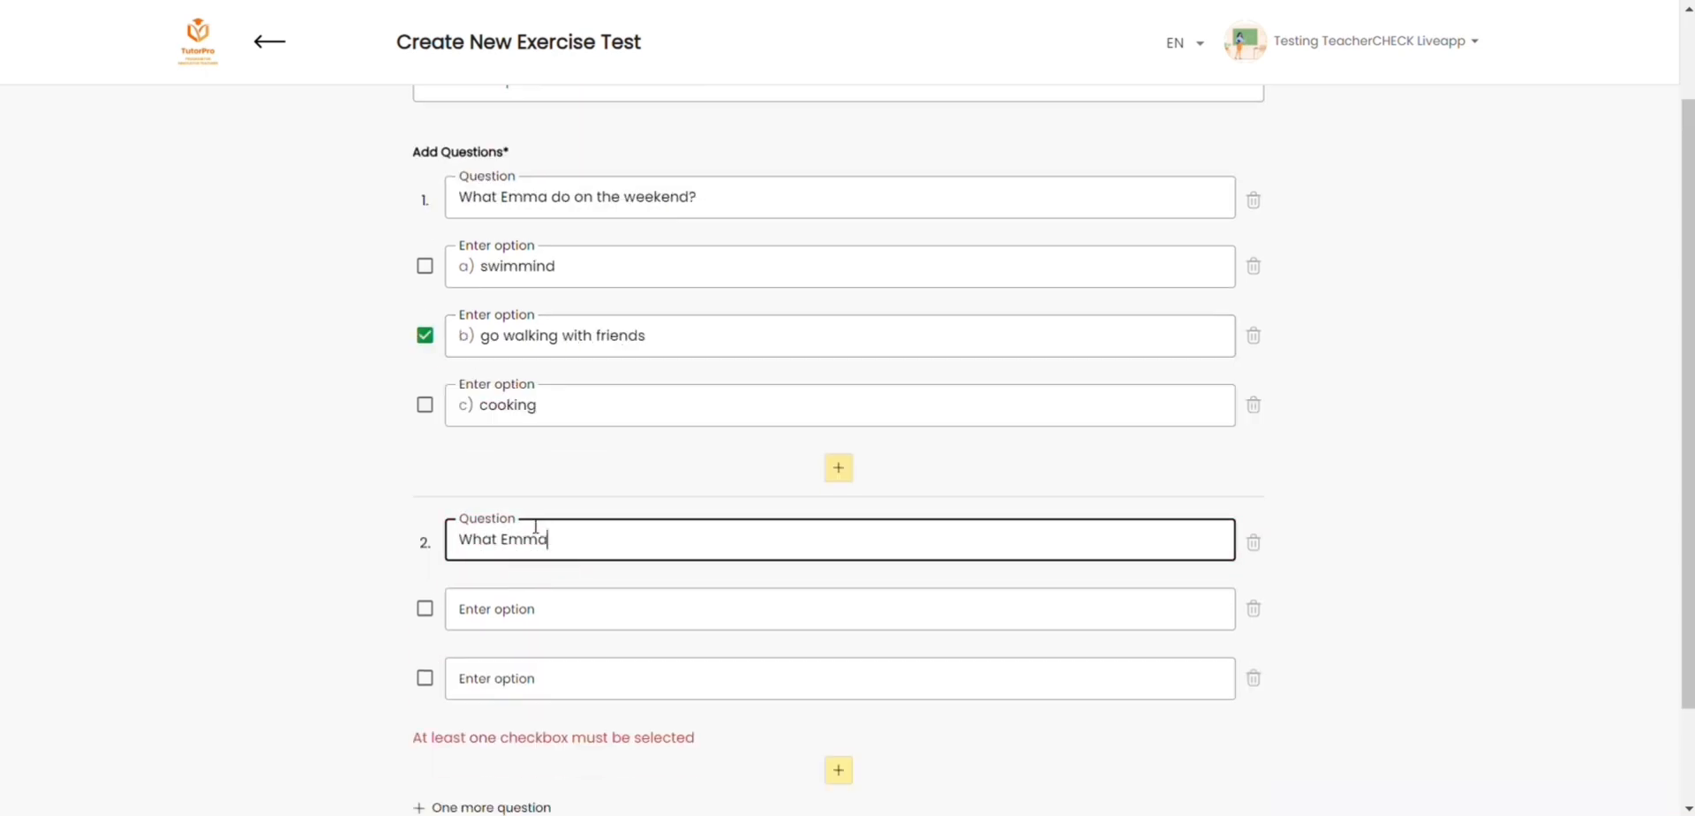
type(" always do in the evening?")
key("Tab")
type("doing homework")
key("Tab")
type("watching films")
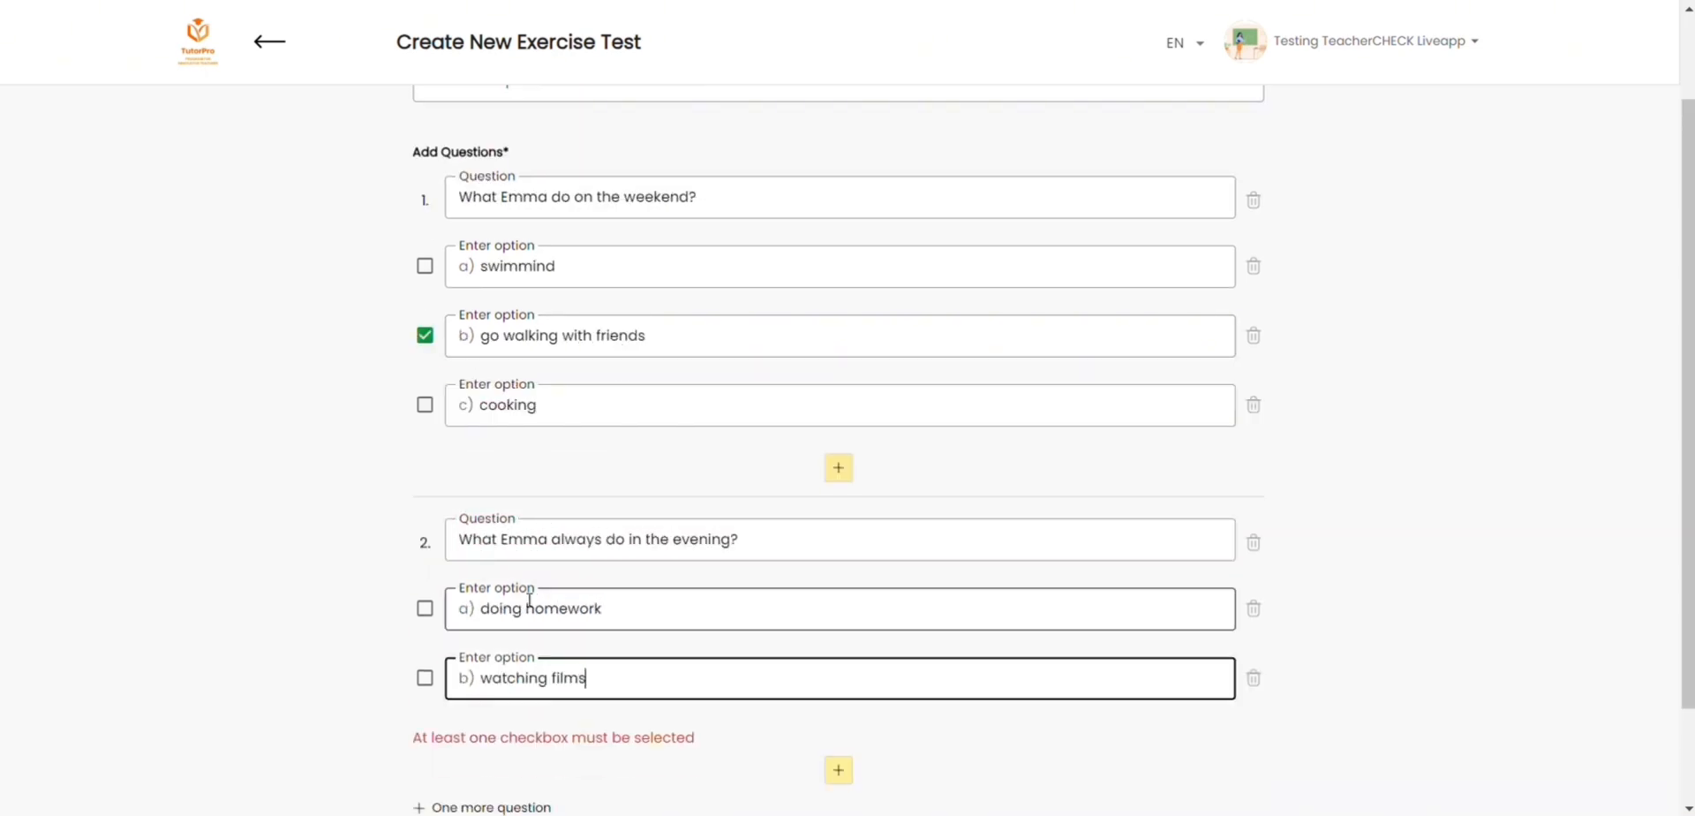
left_click(424, 608)
scroll(795, 618, "down", 1)
left_click(1179, 741)
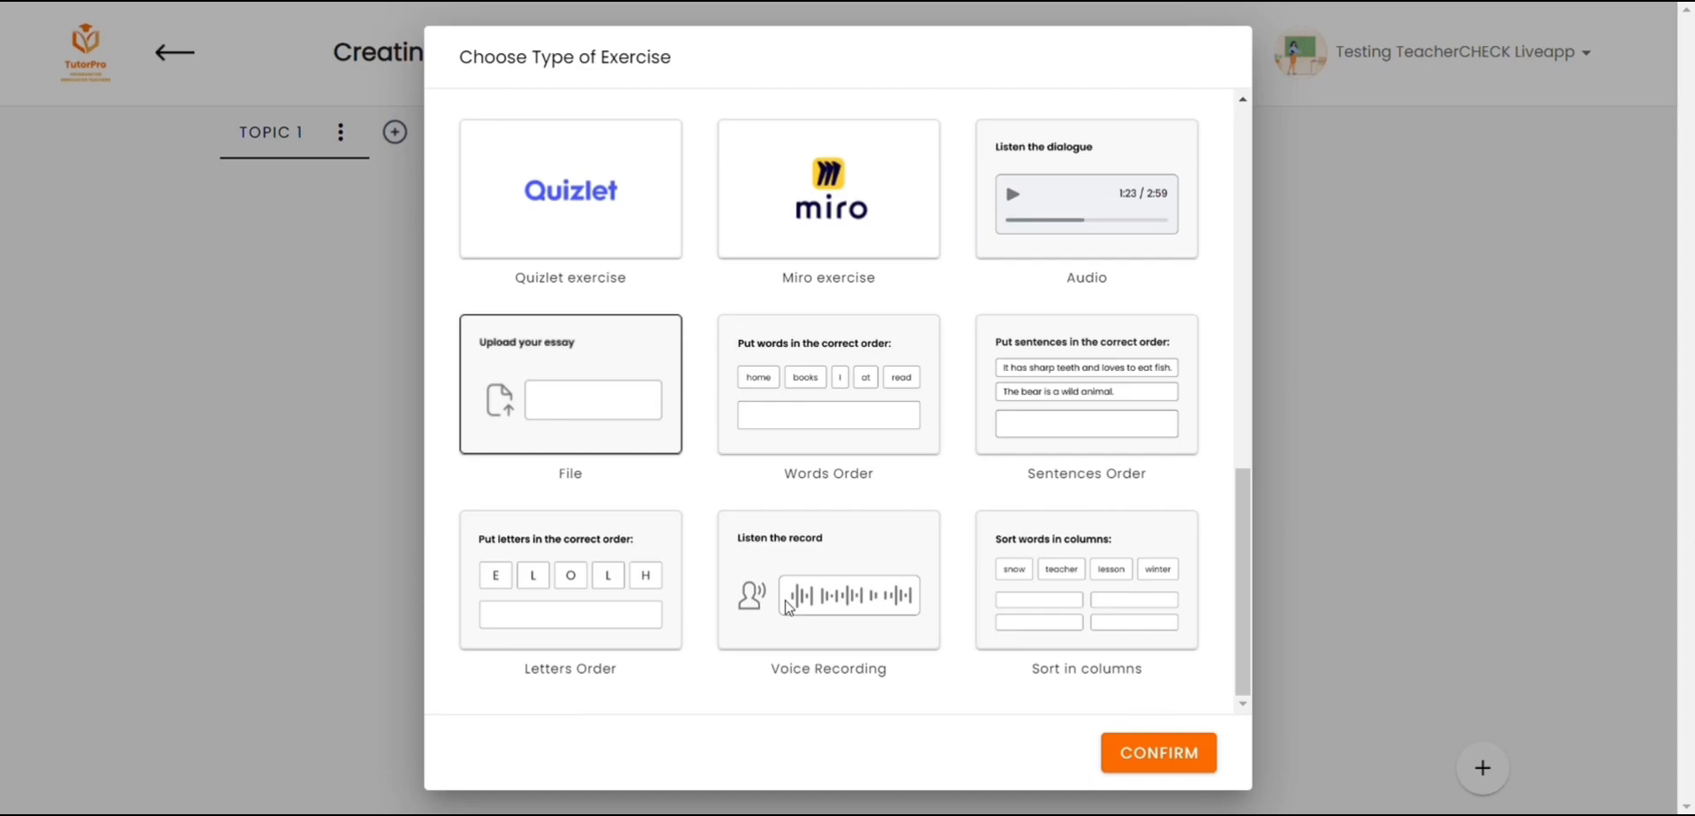
Step: Set up a Voice Recording exercise and record a voice message of about 12 seconds
left_click(788, 607)
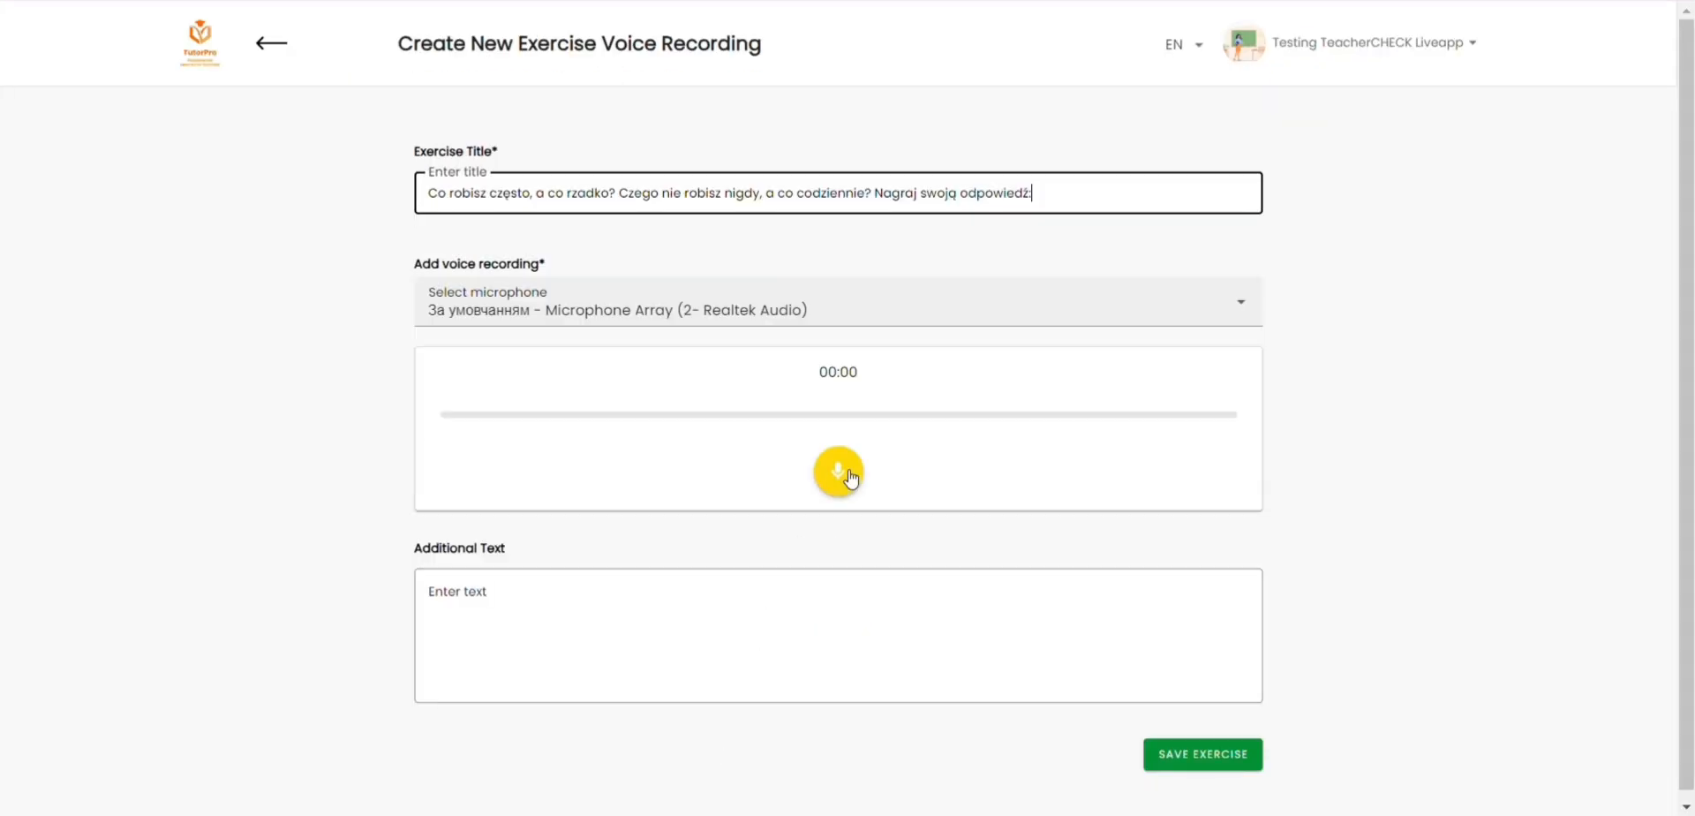
left_click(843, 477)
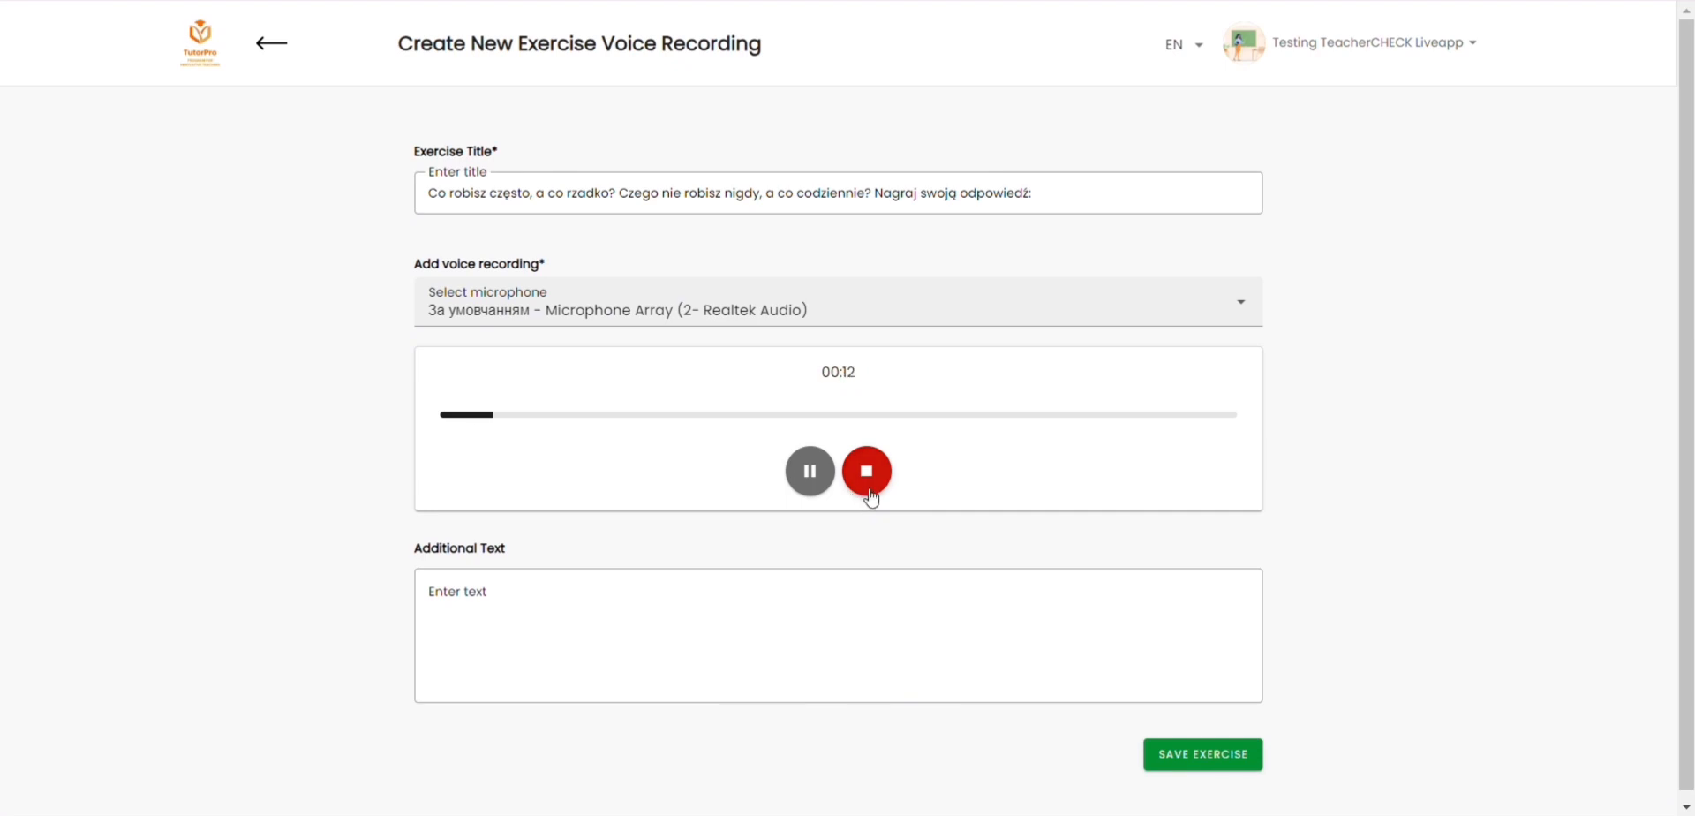
left_click(867, 471)
Step: Enter "/" as the additional text and set the microphone to "Зв'язок - Microphone Array (2- Realtek Audio)"
left_click(786, 583)
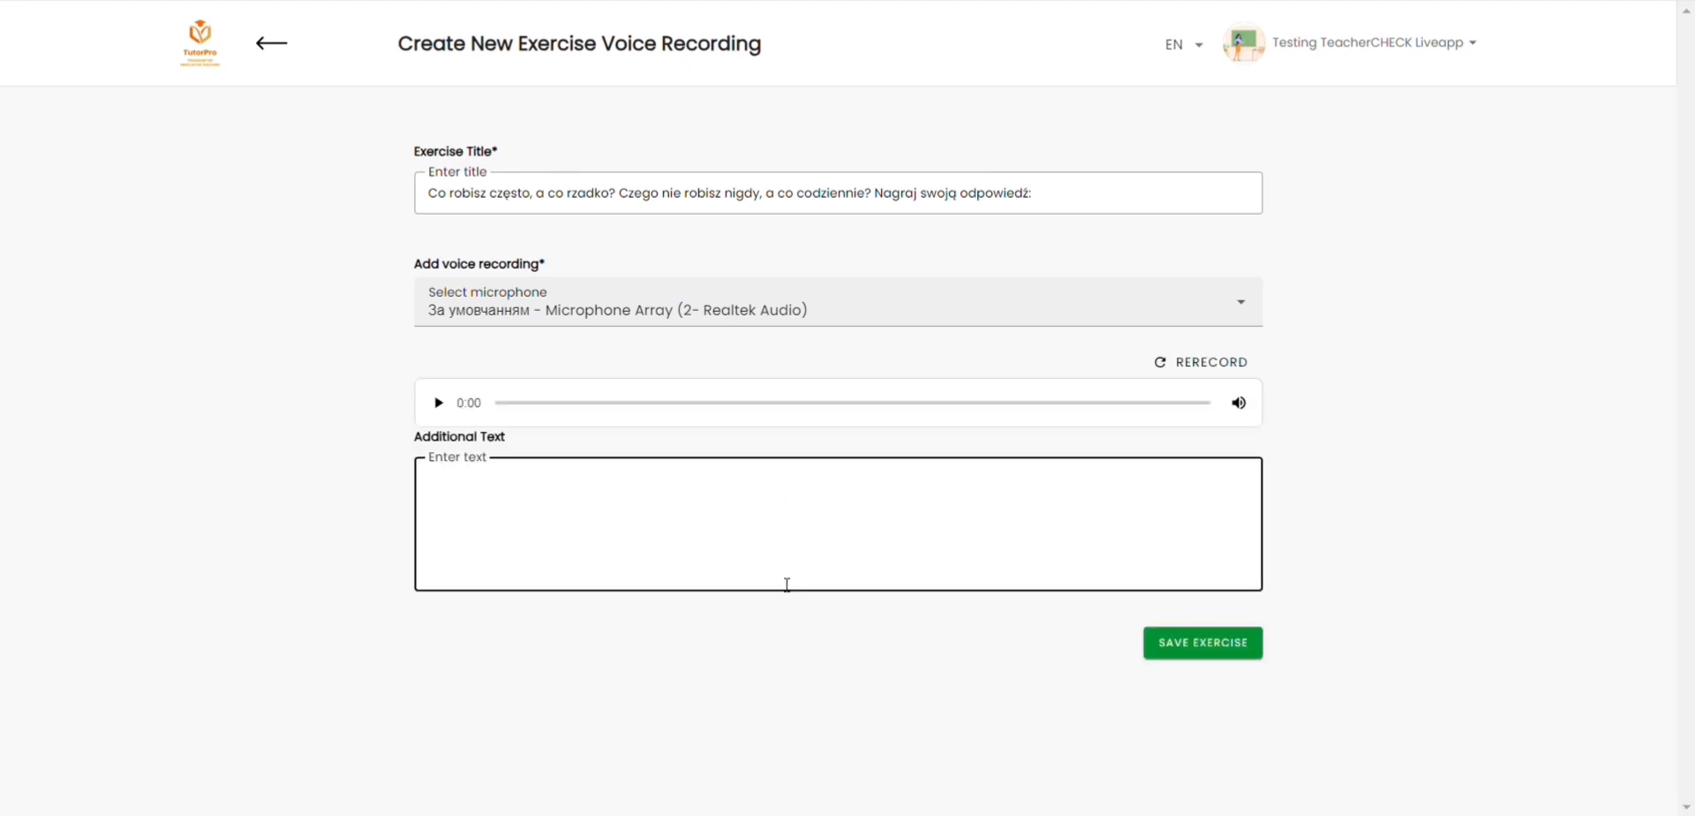
left_click(840, 324)
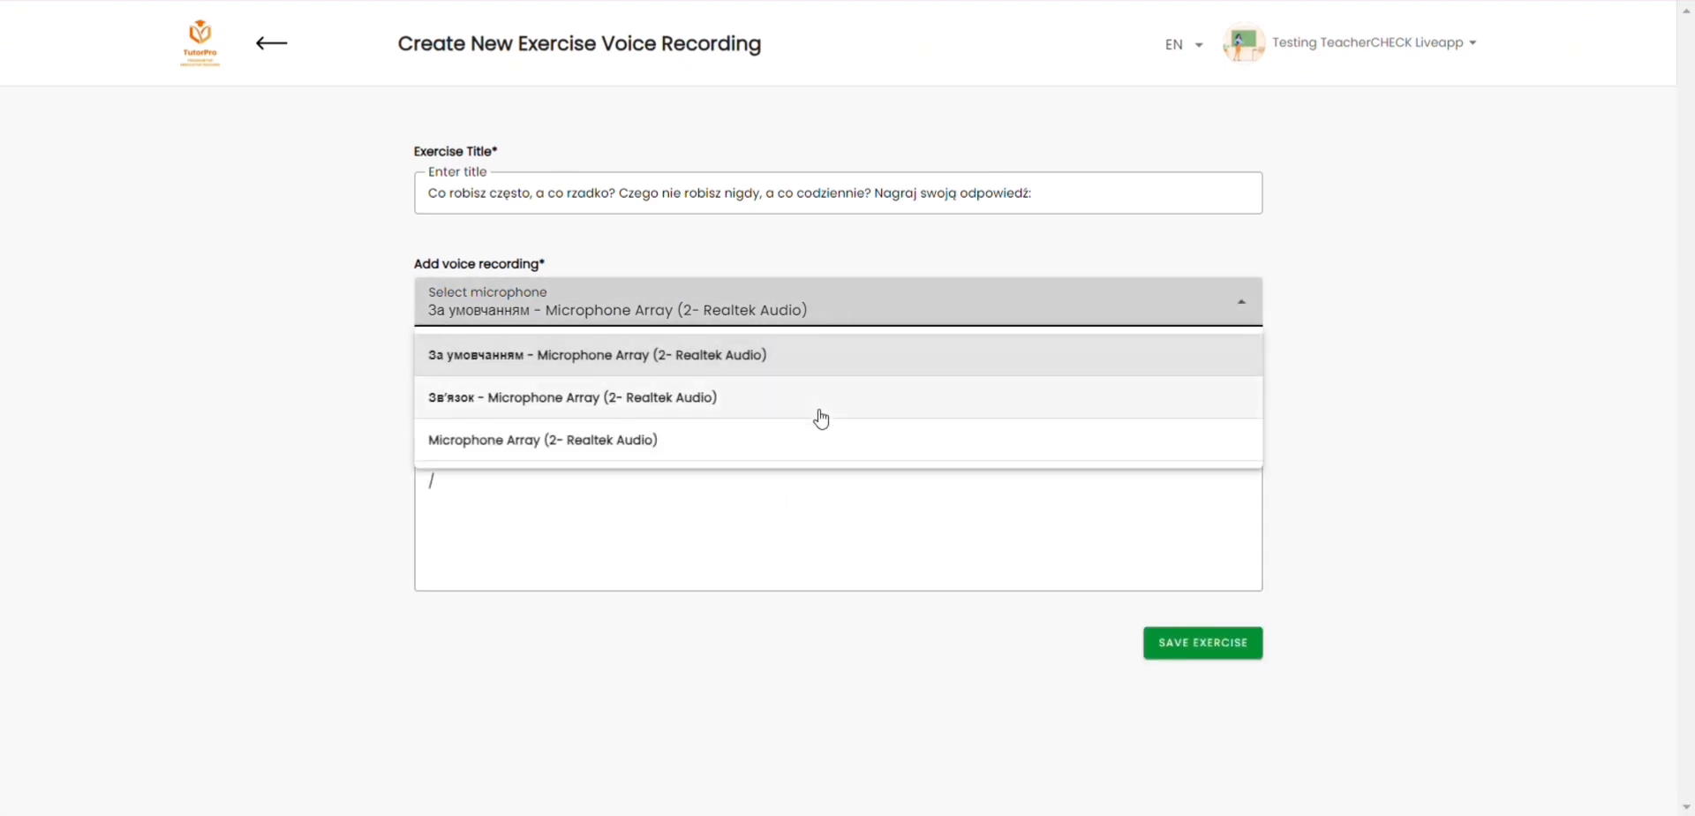
left_click(820, 410)
left_click(859, 321)
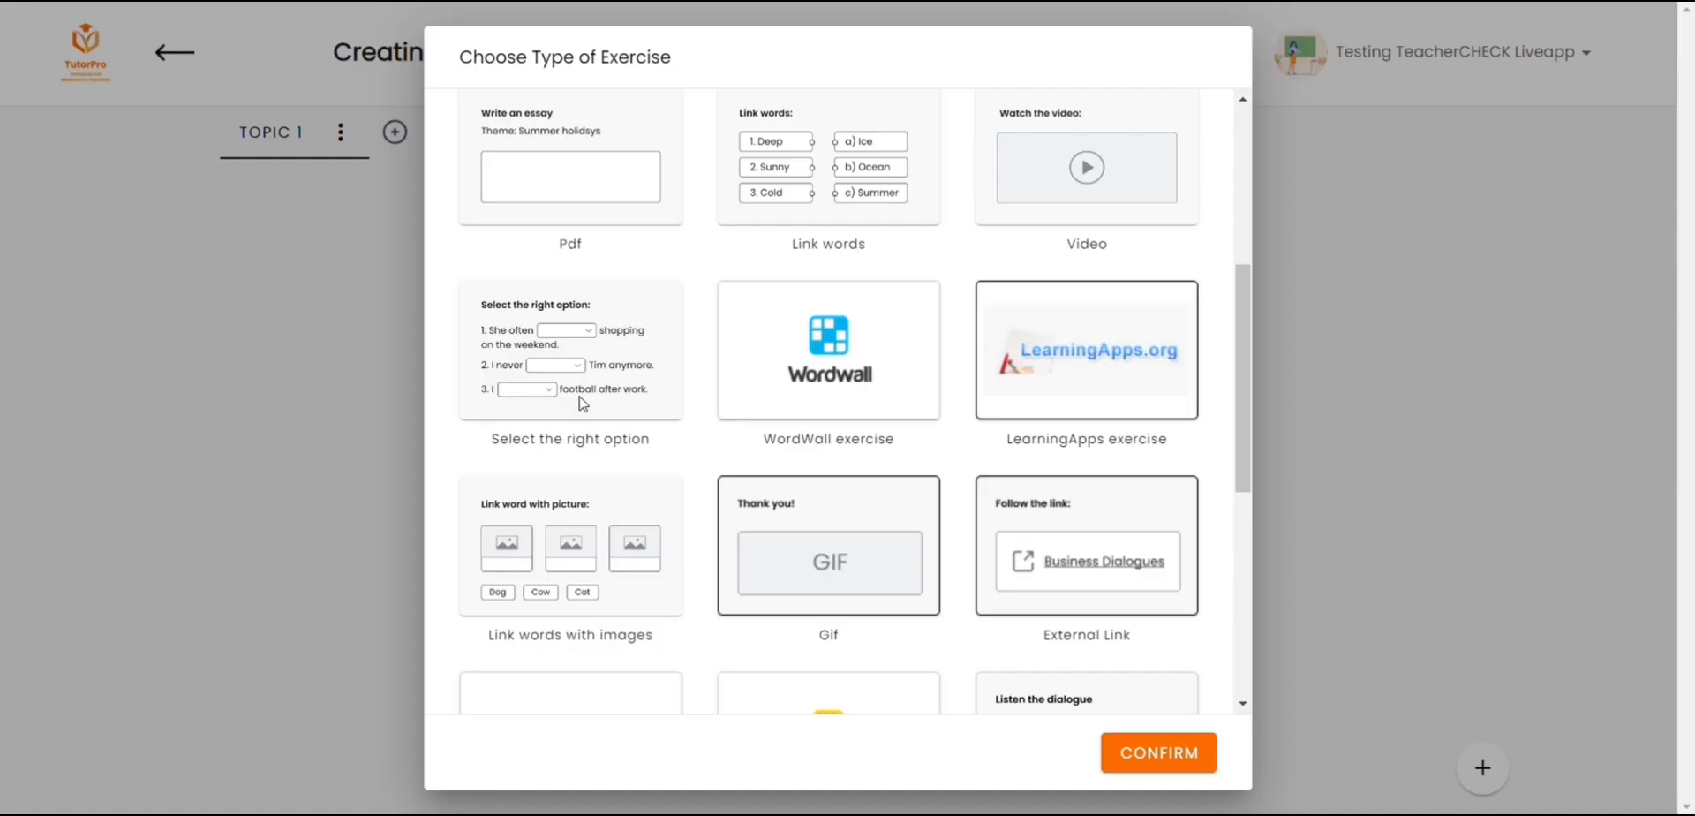
Step: Start a Select the right option exercise titled "Proszę uzupełnić zdania poprawną formą czasownika musieć" and paste its two sentences
left_click(582, 404)
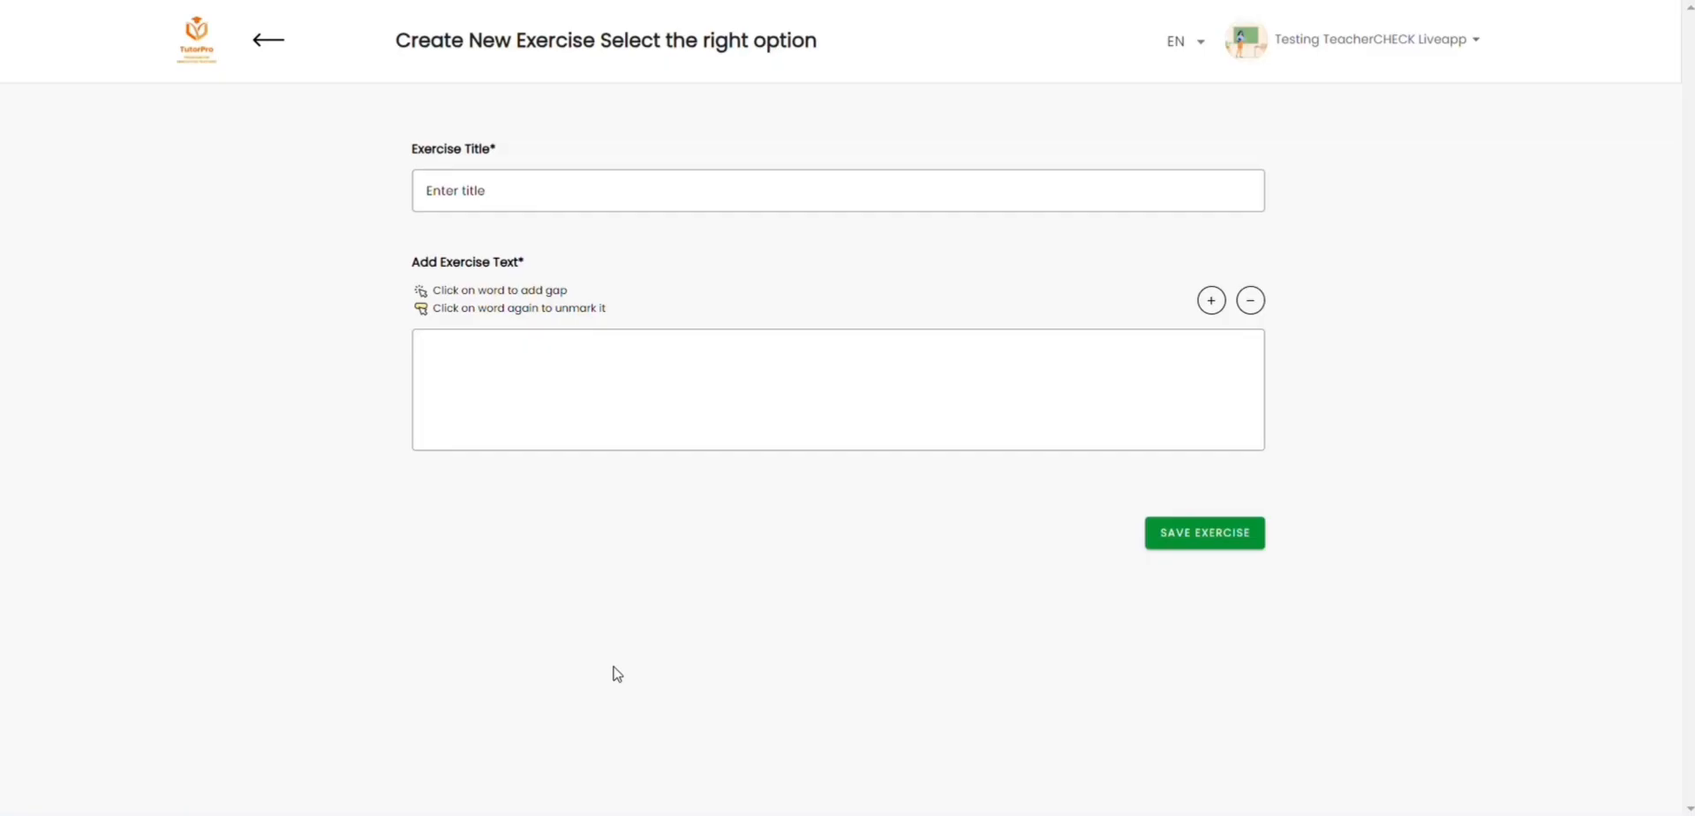
left_click(833, 191)
type("Proszę uzupełnić zdania poprawną formą czasownika musieć")
left_click(741, 390)
type("Dzisiaj musimy (my) musimy*/musicie sprzątać kuchnię i łazienkę. O której (ty) musisz*/musi być dzisiaj w domu?")
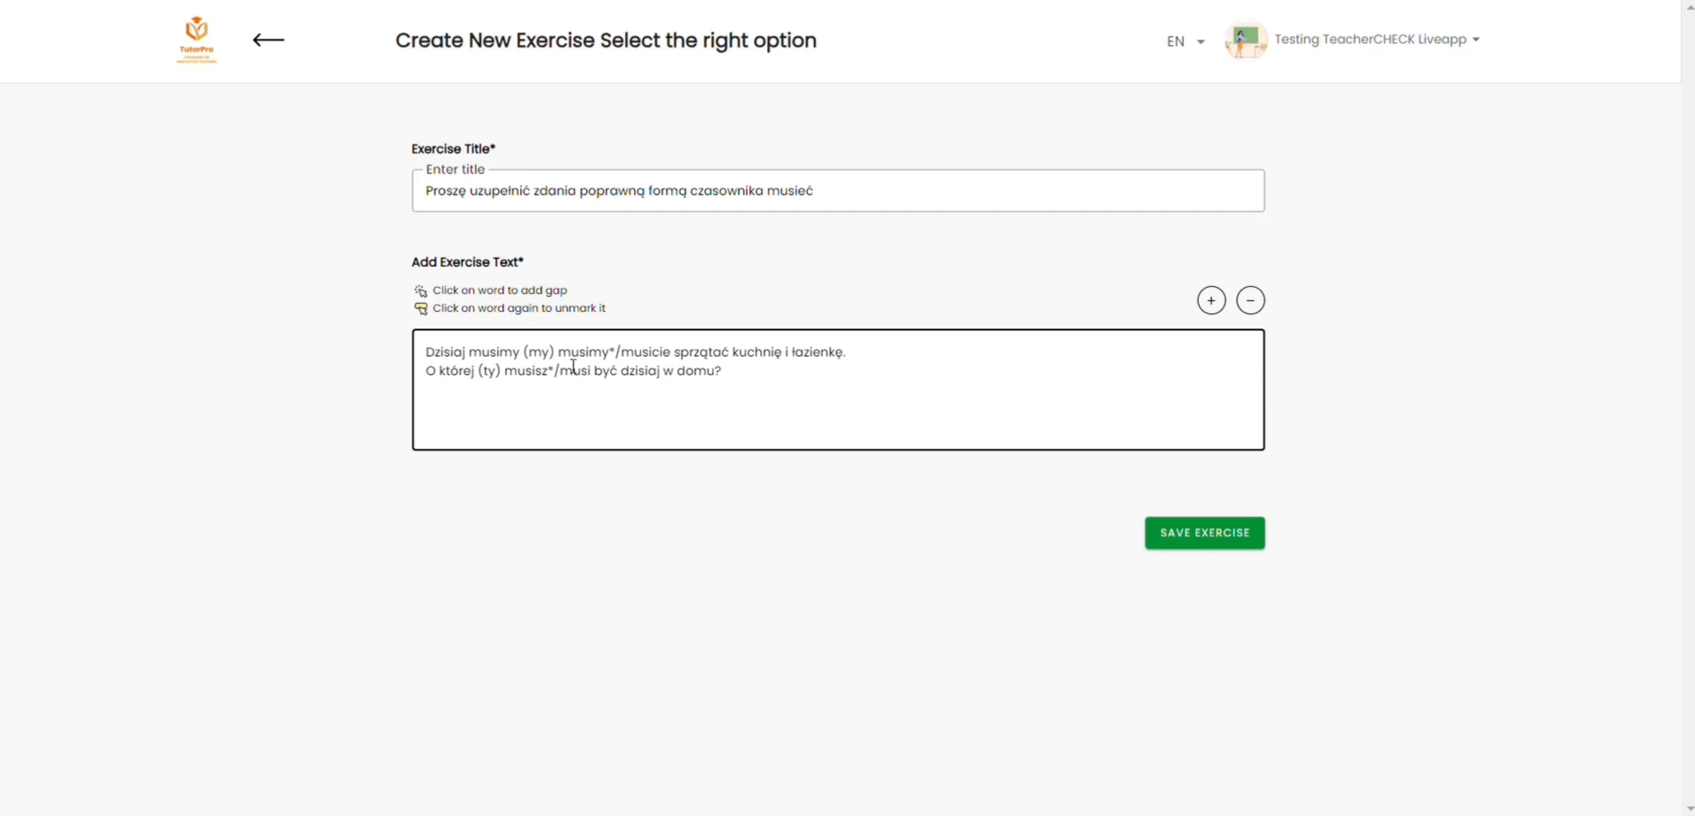
Step: Turn "musimy*" in the first sentence into a gap and add "musicie" as option b
left_click_drag(558, 353, 608, 353)
left_click(1211, 298)
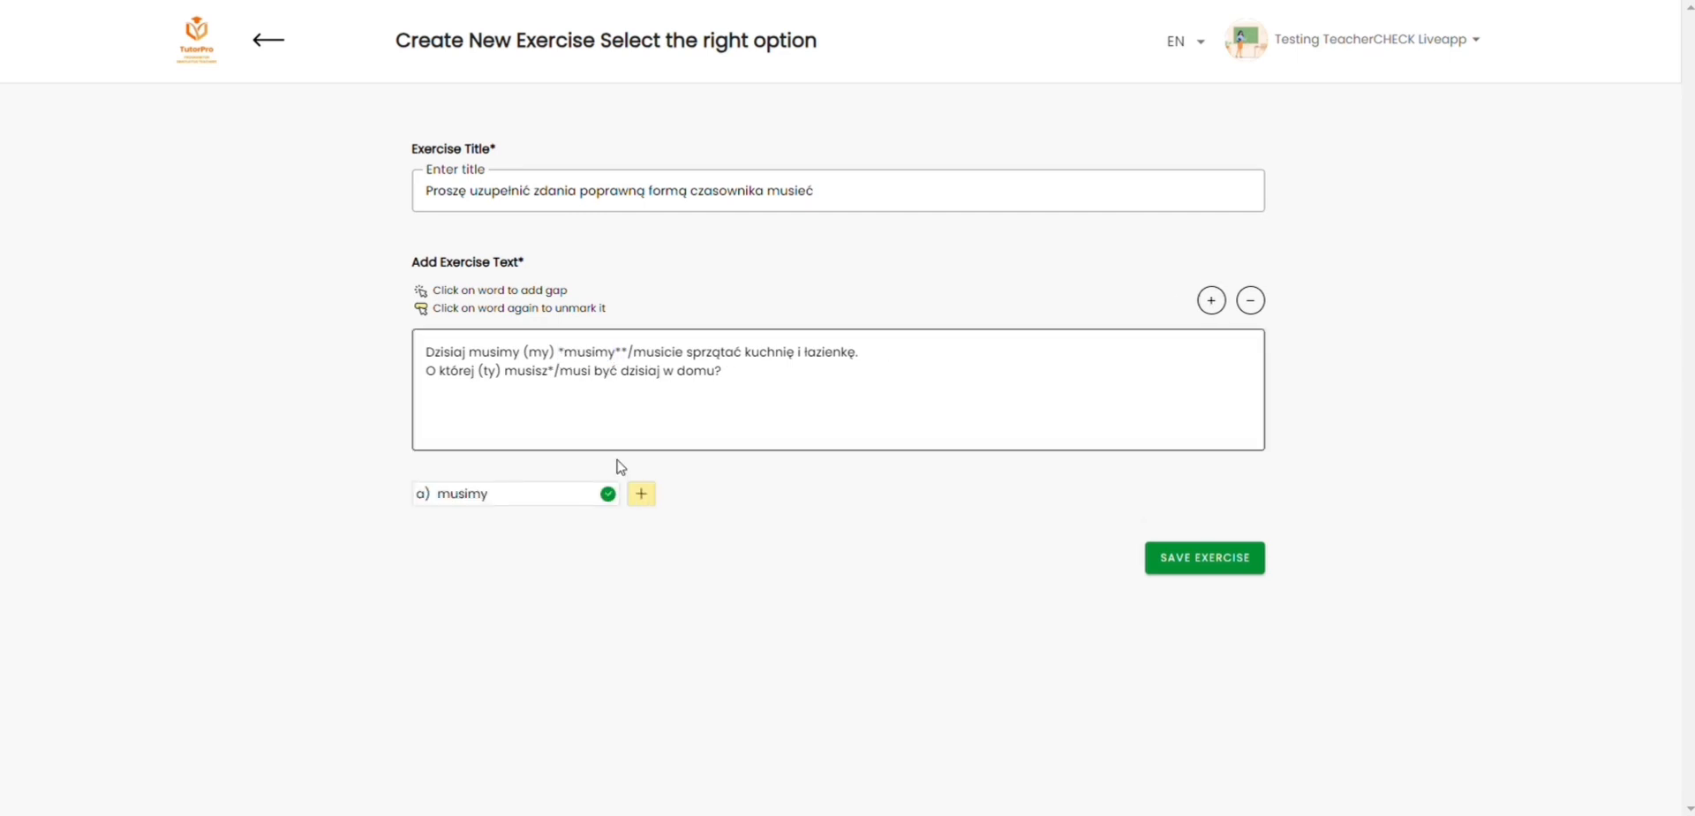
left_click(642, 492)
type("musicie")
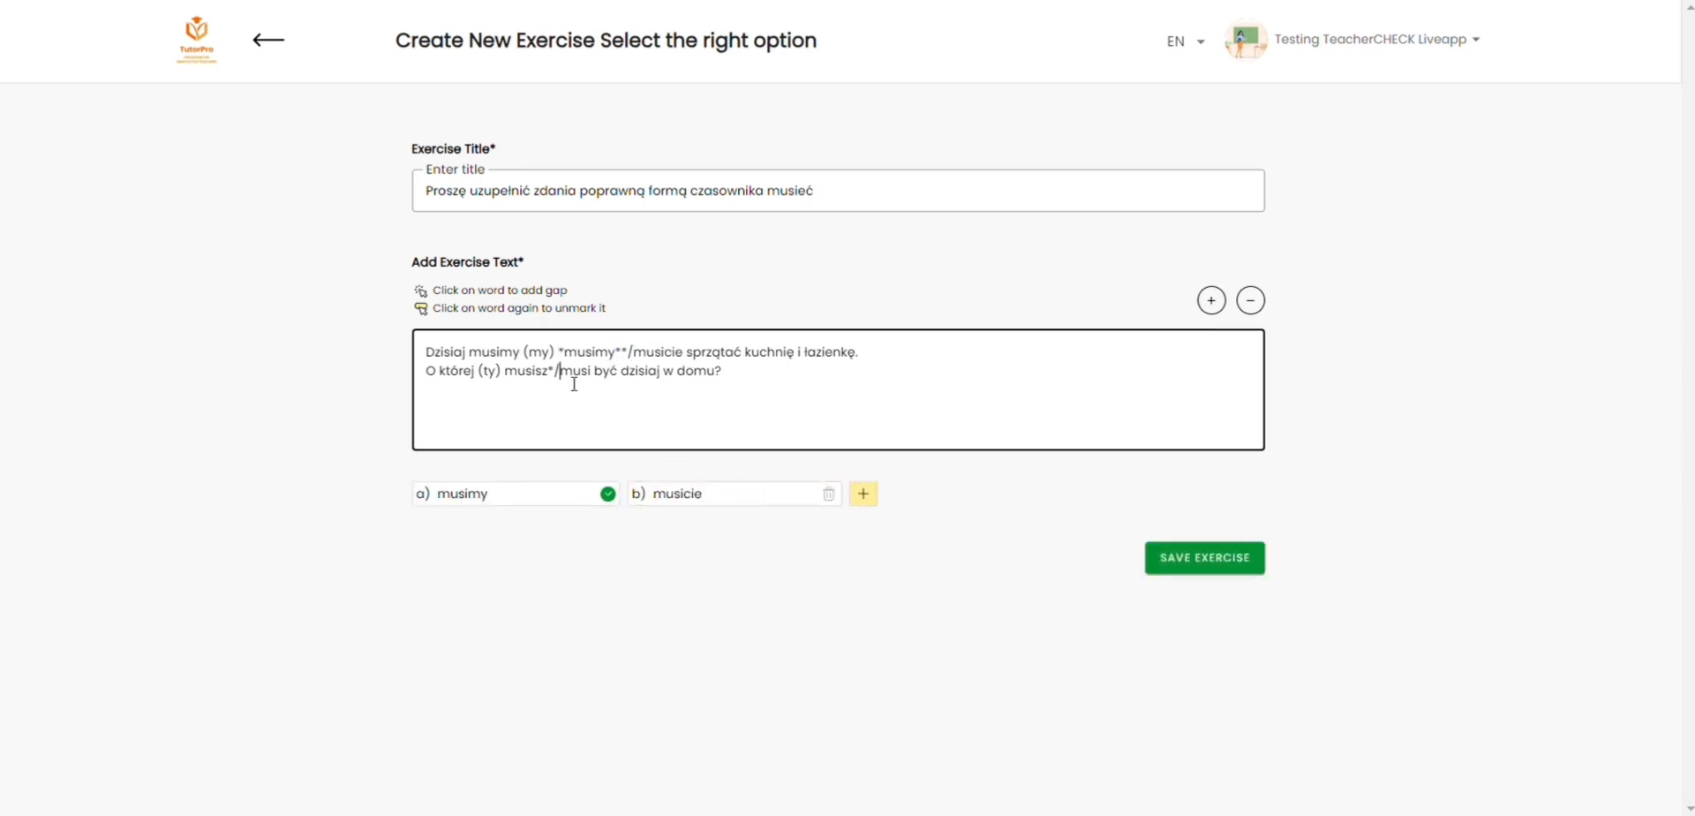
Step: Turn "musi" in the second sentence into a gap and save the Select the right option exercise
double_click(573, 371)
left_click(1211, 301)
left_click(1192, 600)
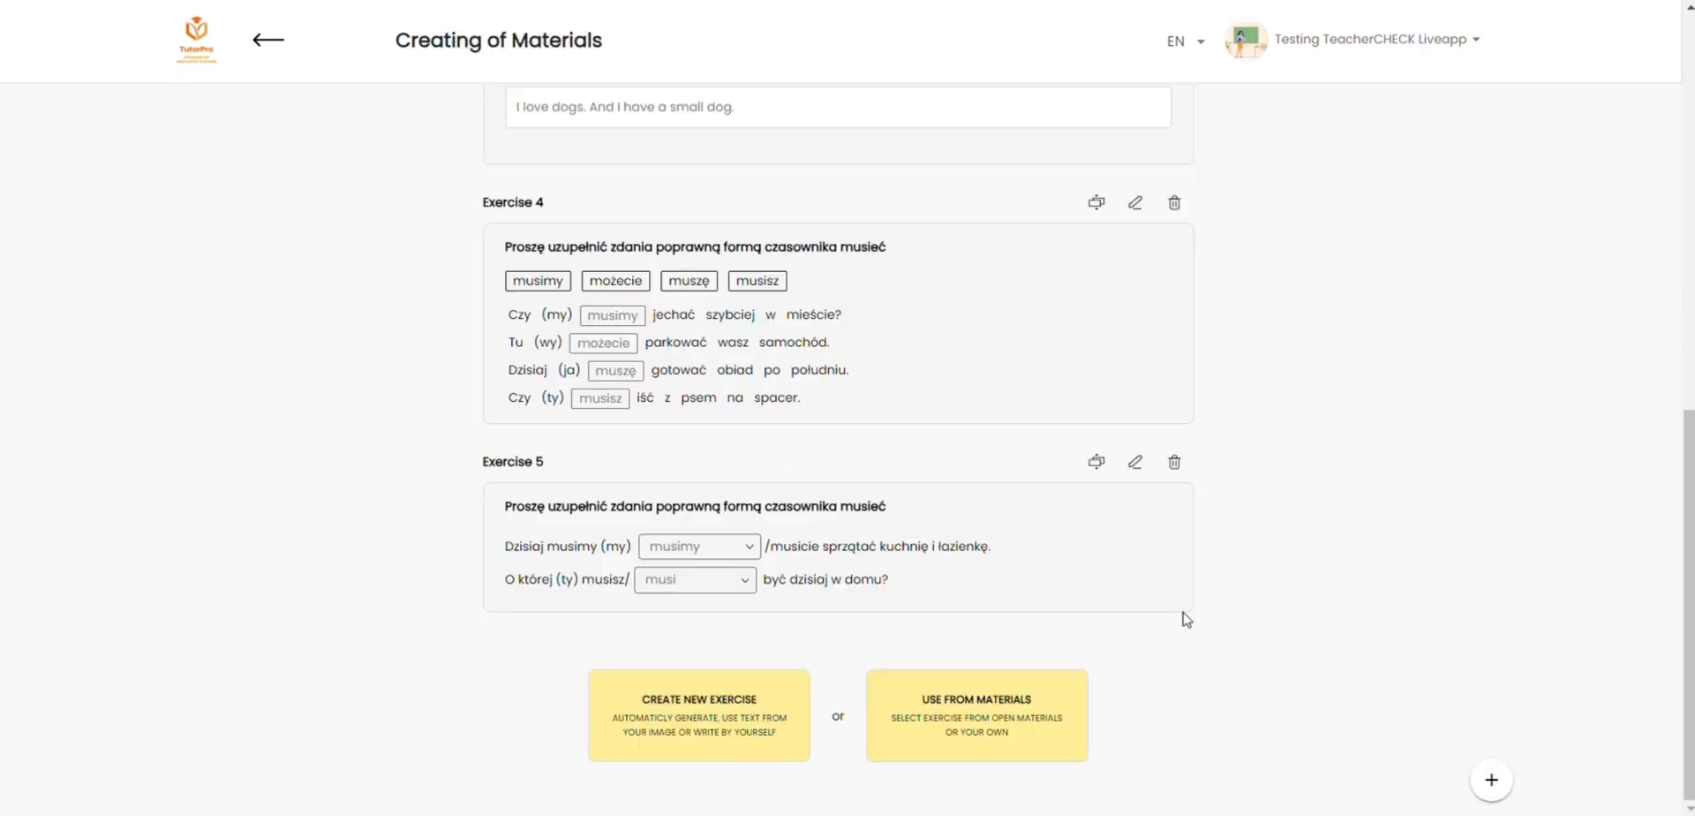
Step: Open Exercise 5 for editing and remove the gap from "musi" in the second sentence
left_click(1137, 465)
left_click_drag(566, 375, 606, 378)
left_click(1248, 300)
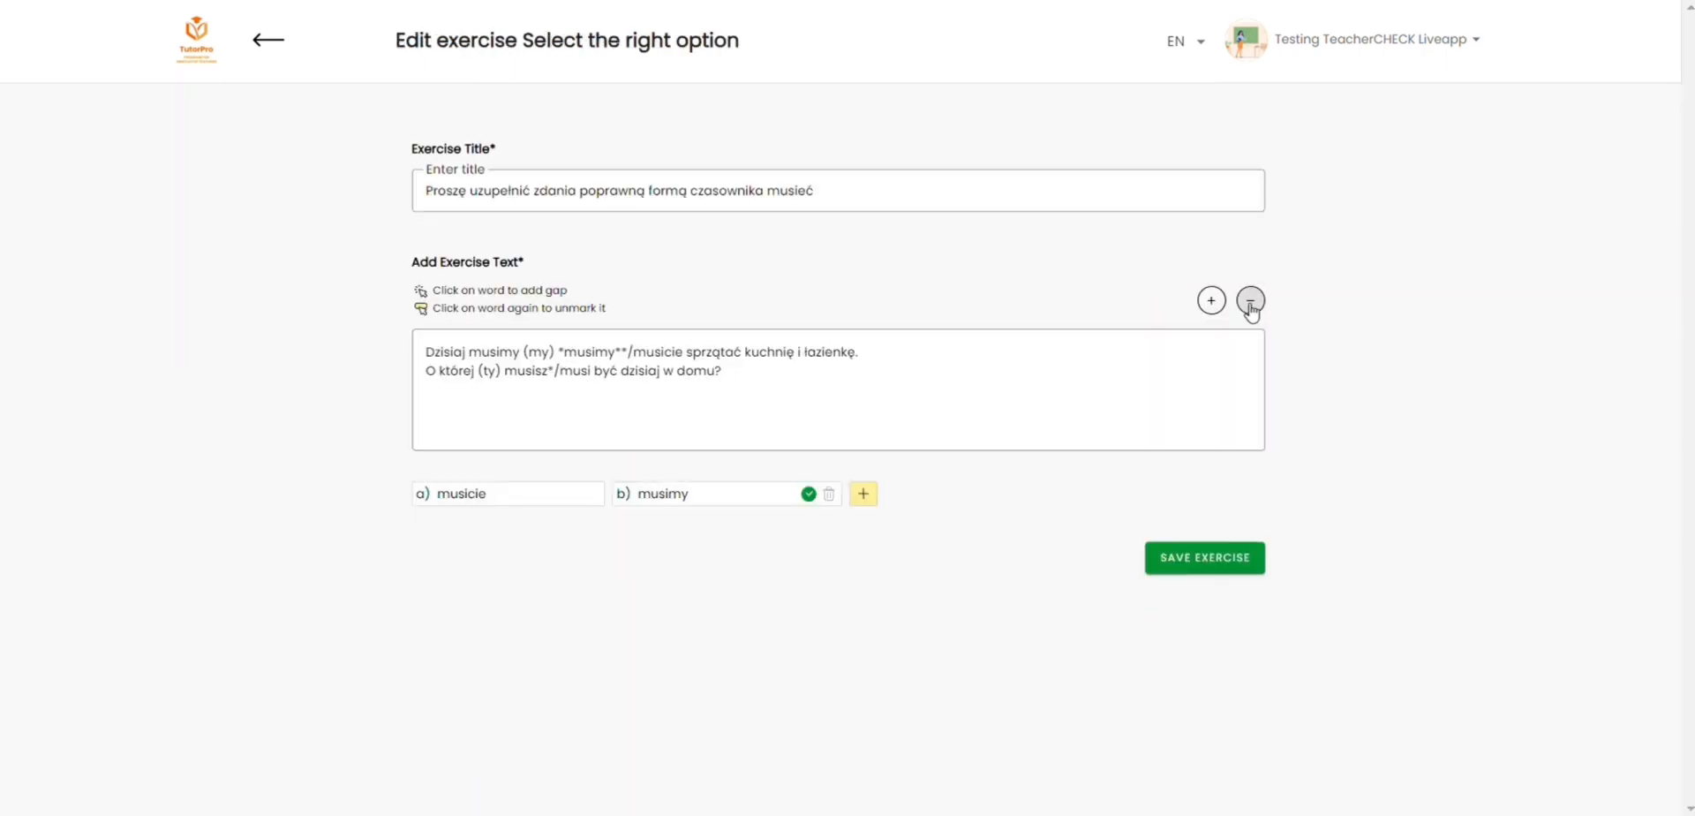
Step: Save the changes to the Select the right option exercise
left_click(1228, 558)
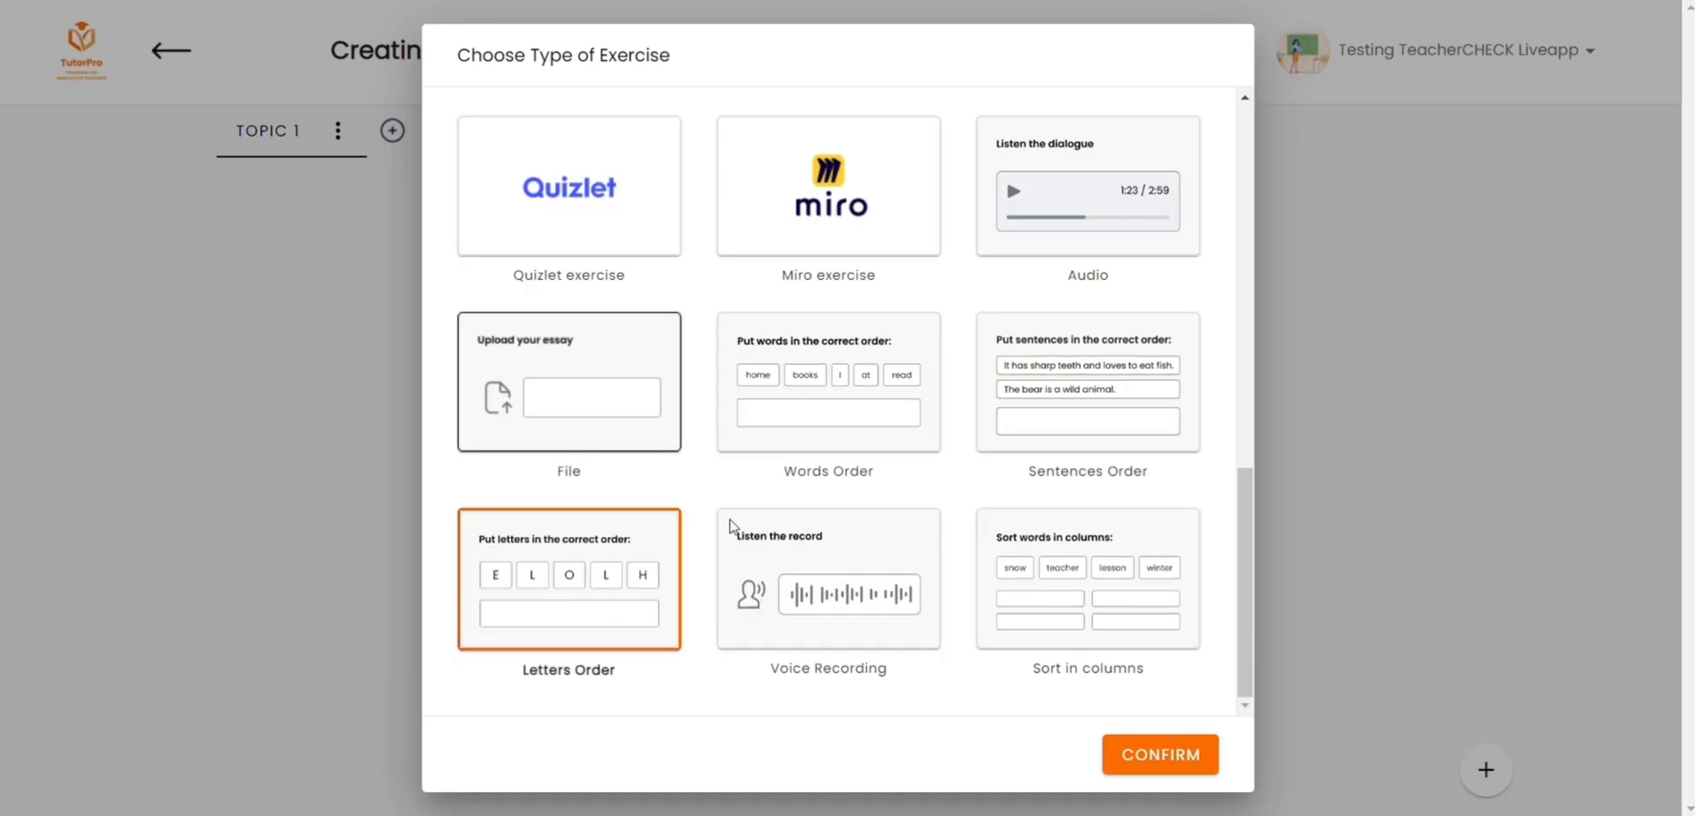
Step: Create a Letters Order exercise titled "write the word" with the word "animals" and save it
left_click(1024, 389)
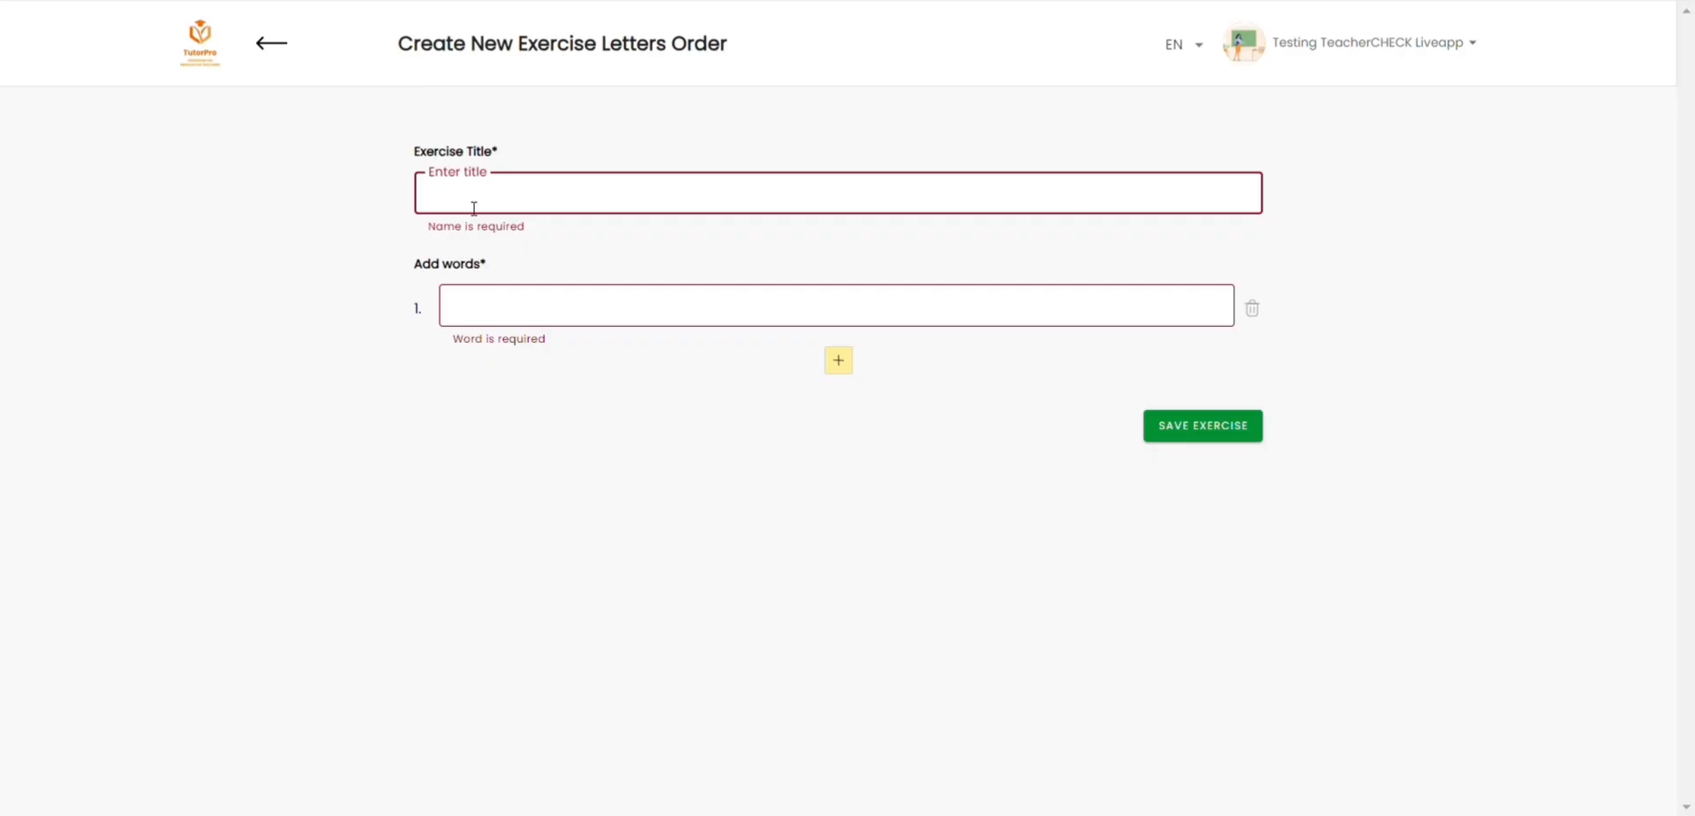
type("write the word")
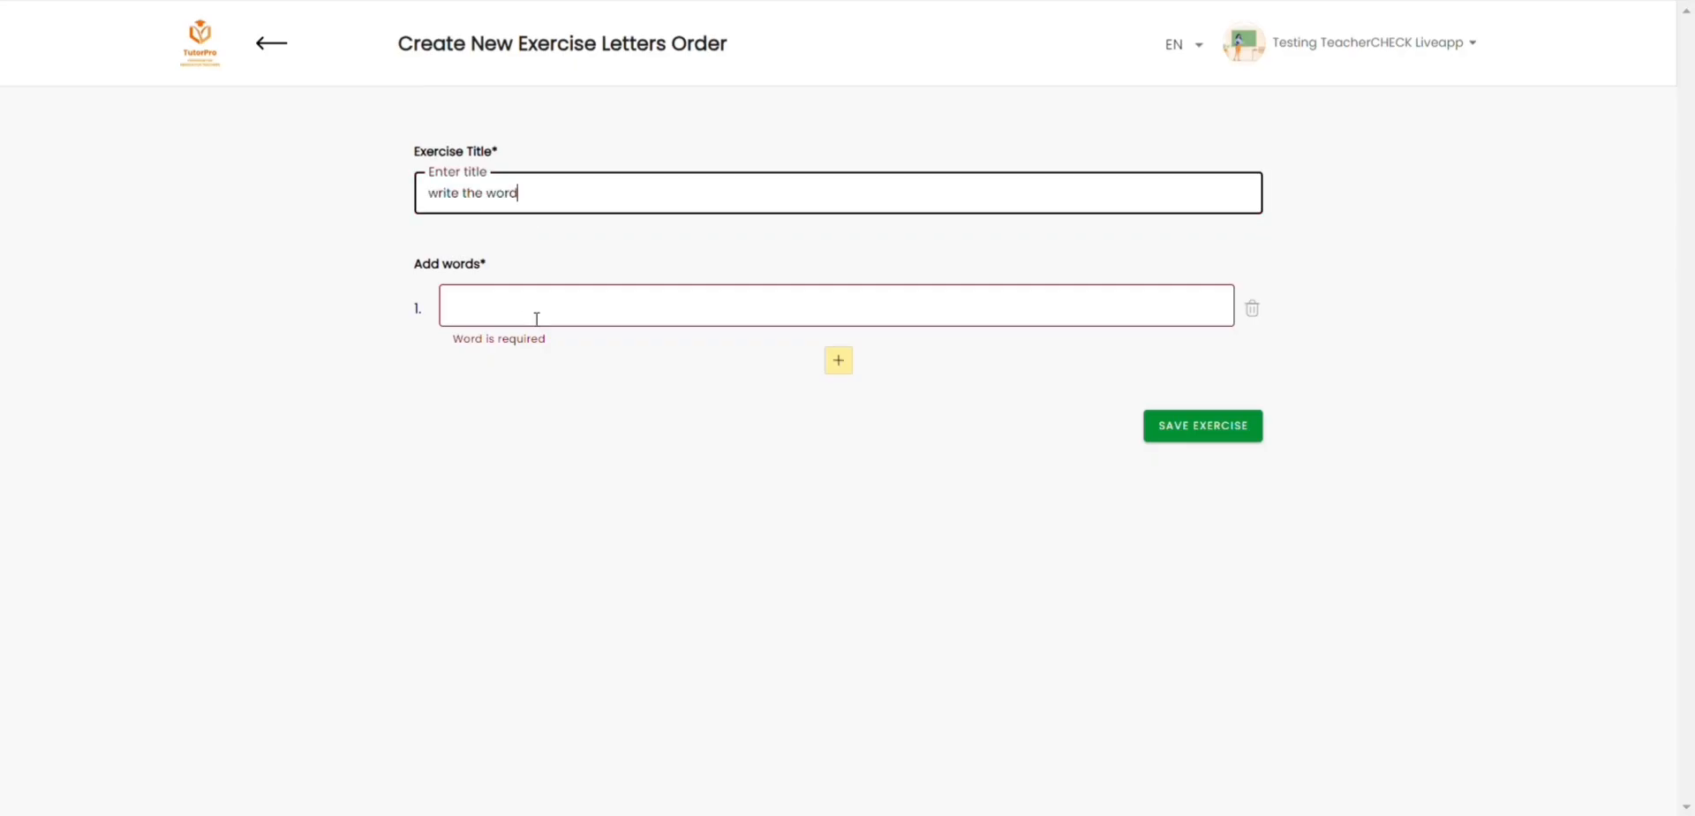
left_click(536, 309)
type("animals")
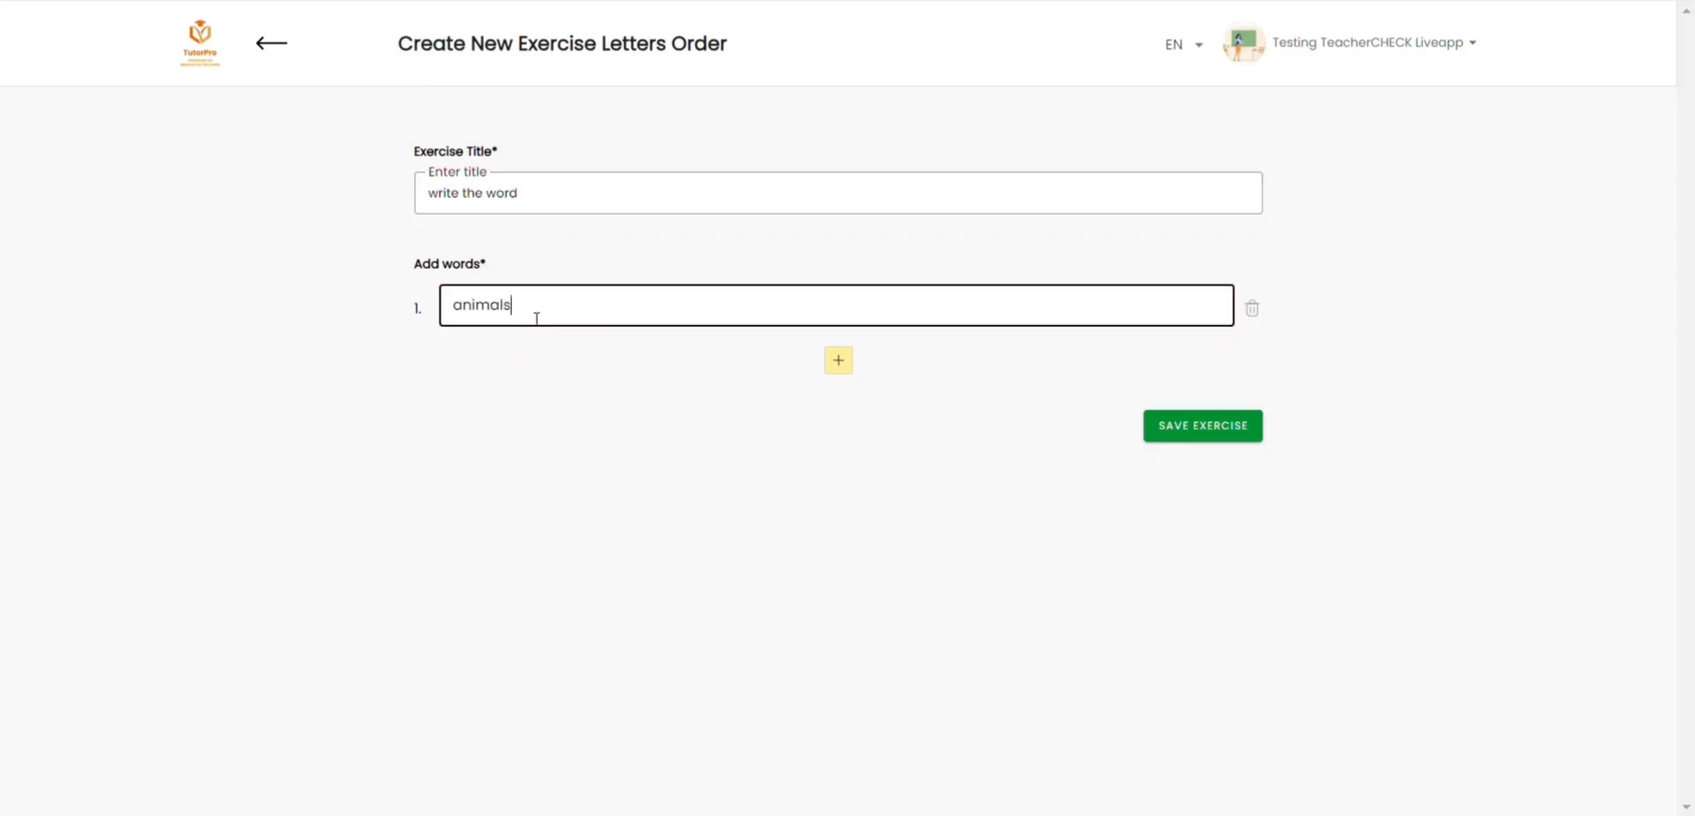
left_click(1259, 436)
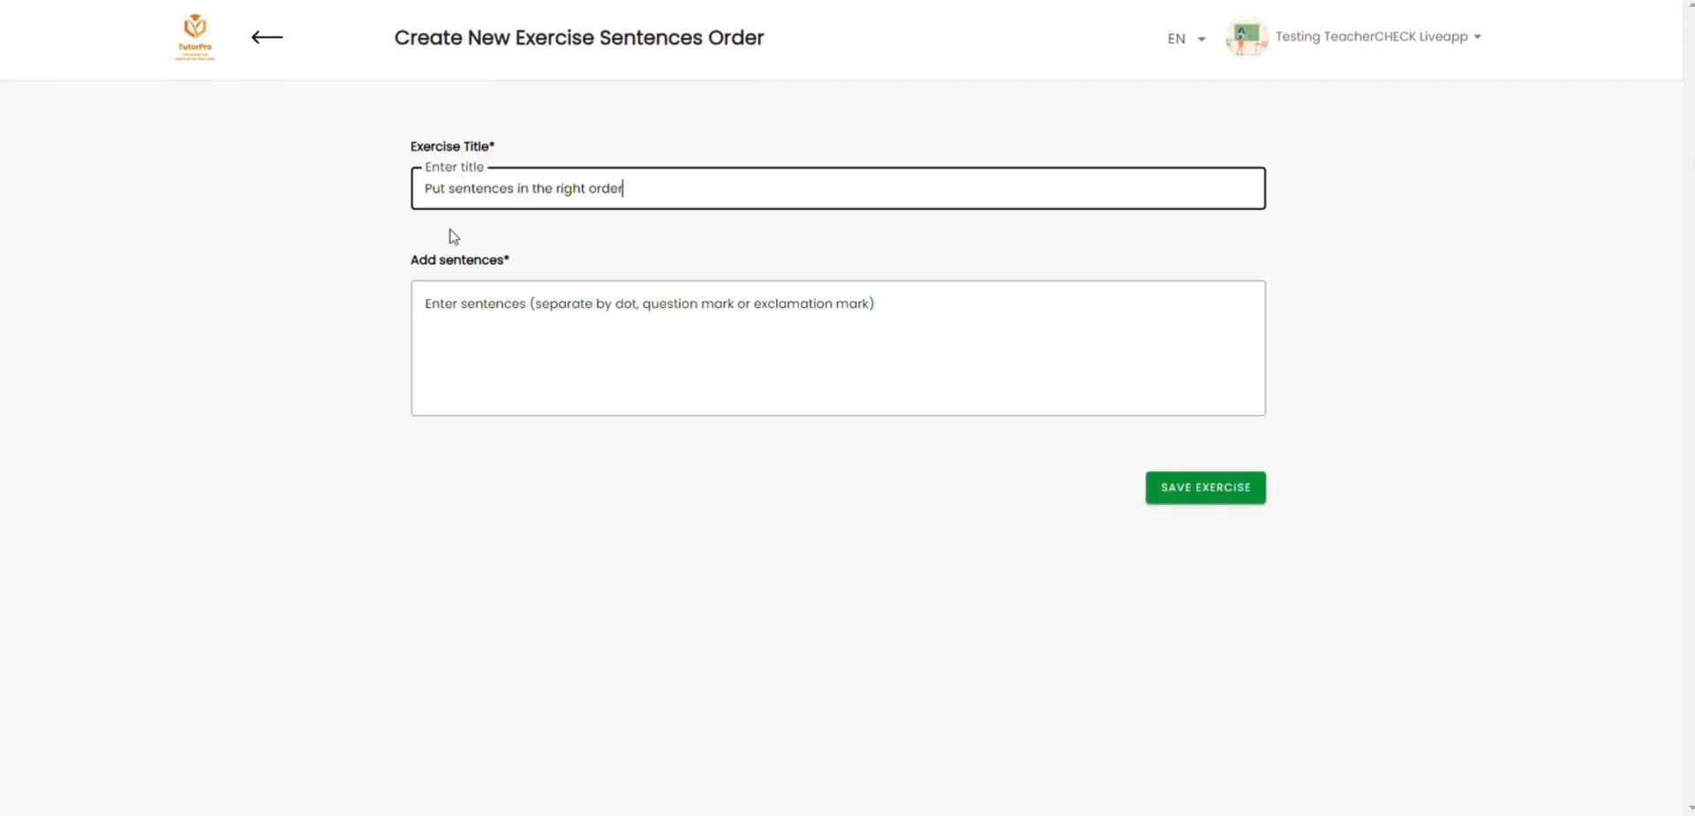
Step: Enter "I love dogs. And I have a small dog." in the Sentences Order exercise "Put sentences in the right order" and save it
left_click(726, 321)
type("I")
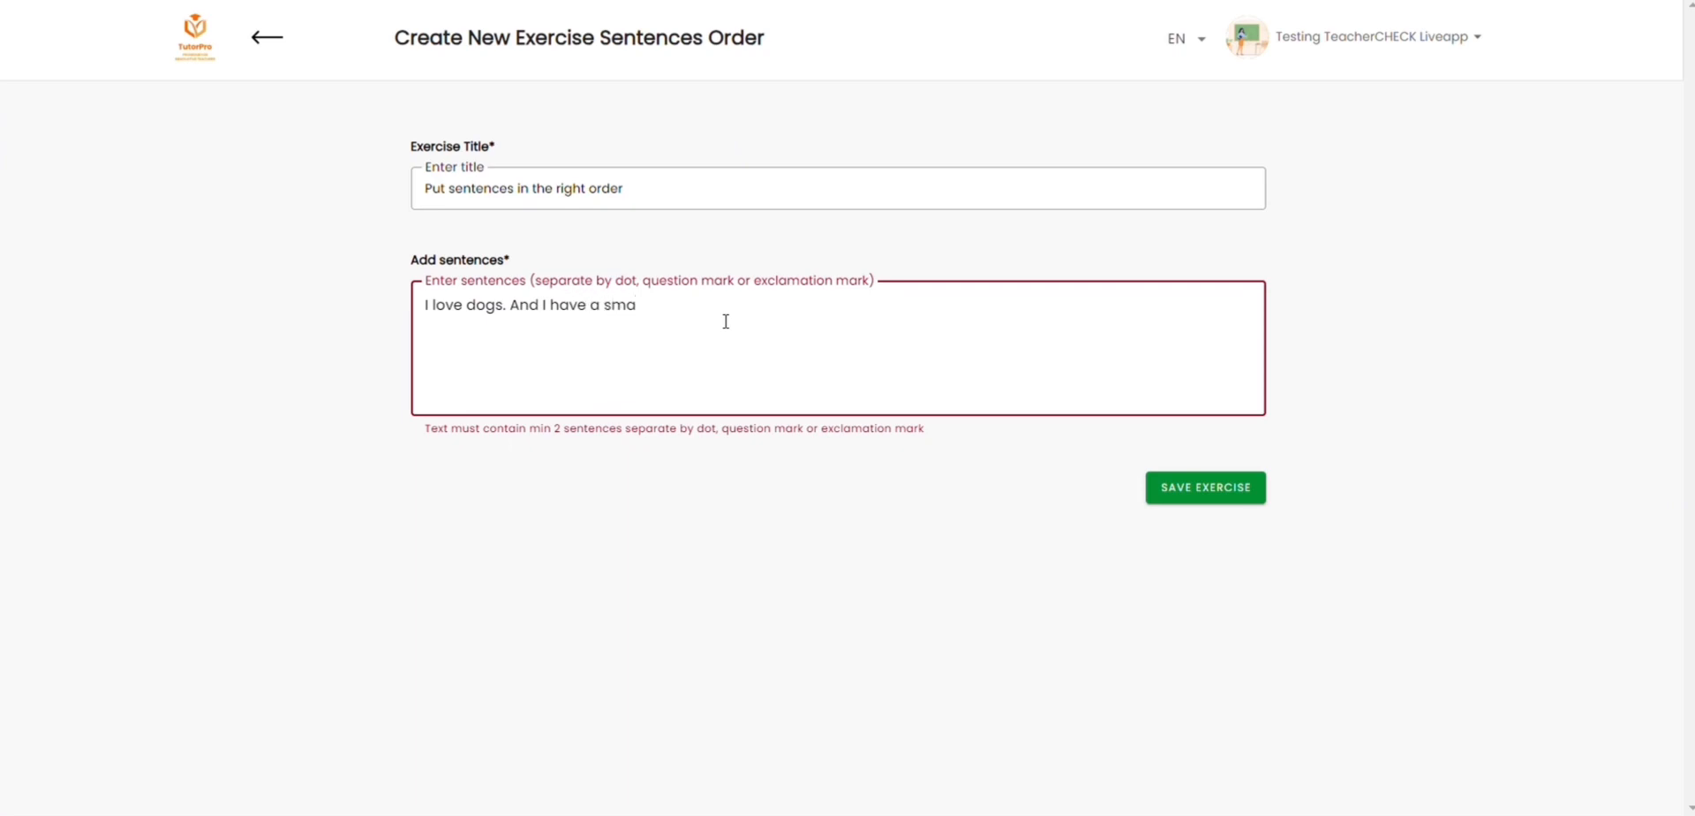
type("love dogs. And I have a small dog.")
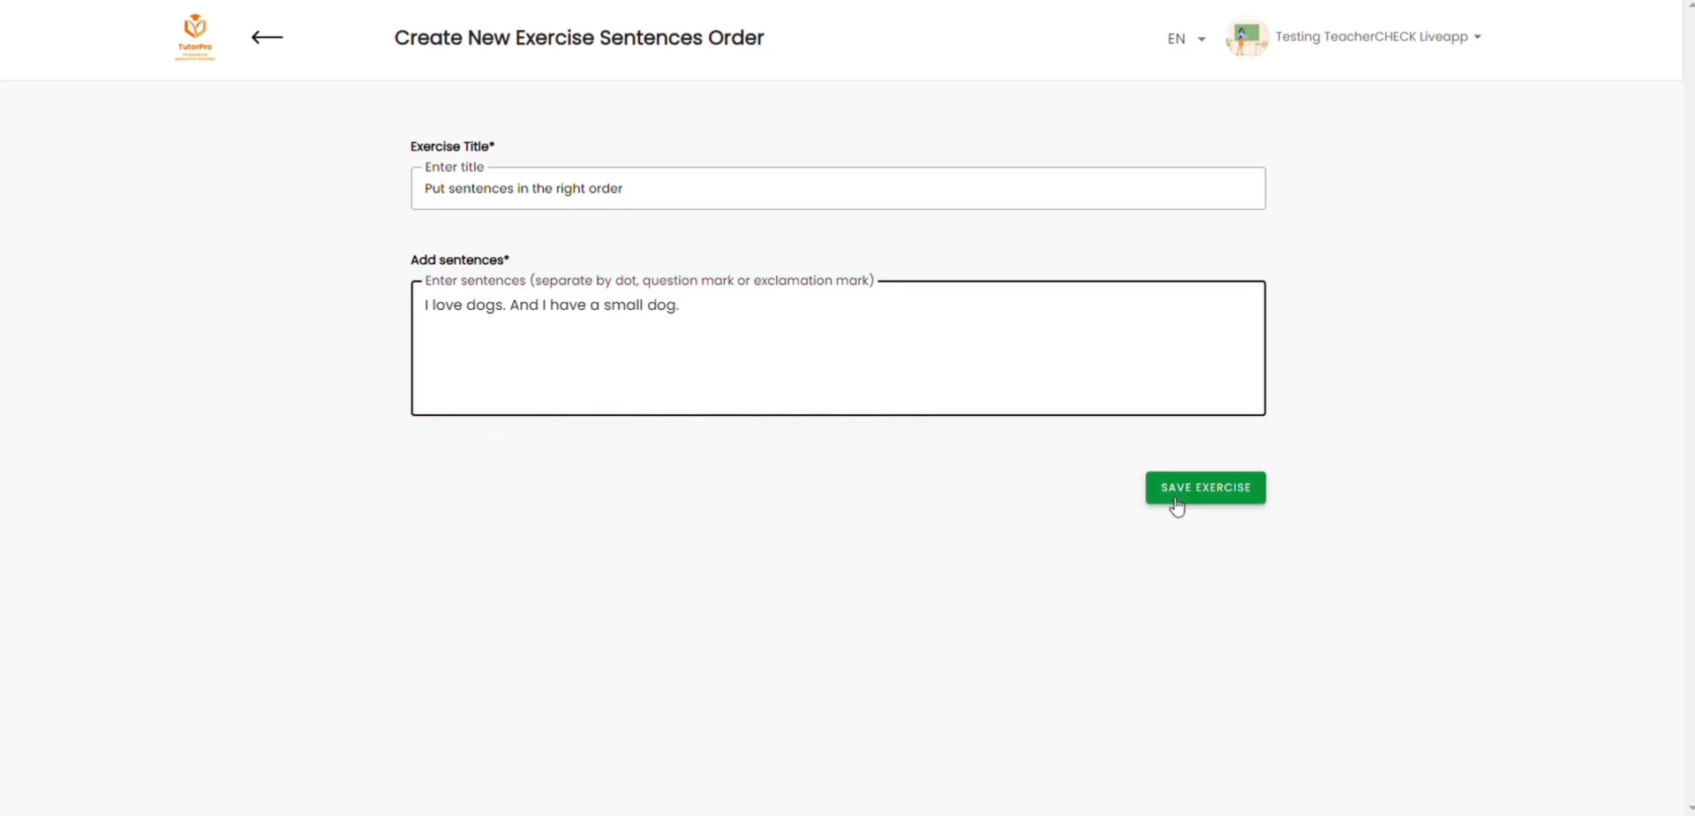
left_click(1172, 500)
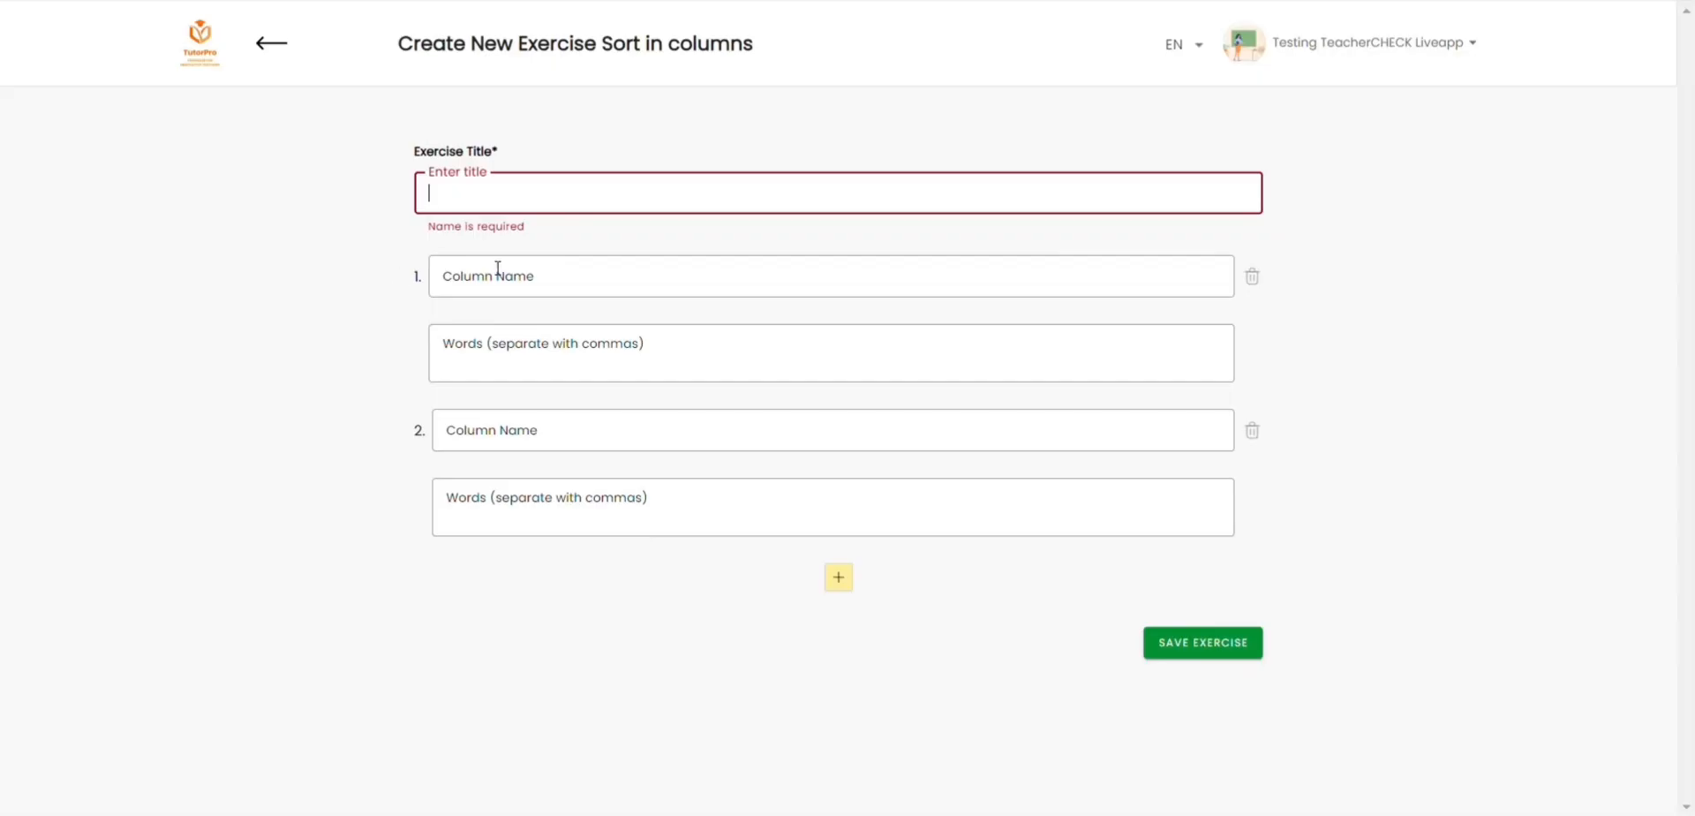
Step: Title the Sort in columns exercise "Proszę uzupełnić tabelkę." and fill column "lato" with czerwiec,lipiec,sierpień
type("Proszę uzupełnić tabelkę.")
left_click(498, 276)
type("lato")
left_click(598, 348)
type("czerwiec,lipiec,sierpień")
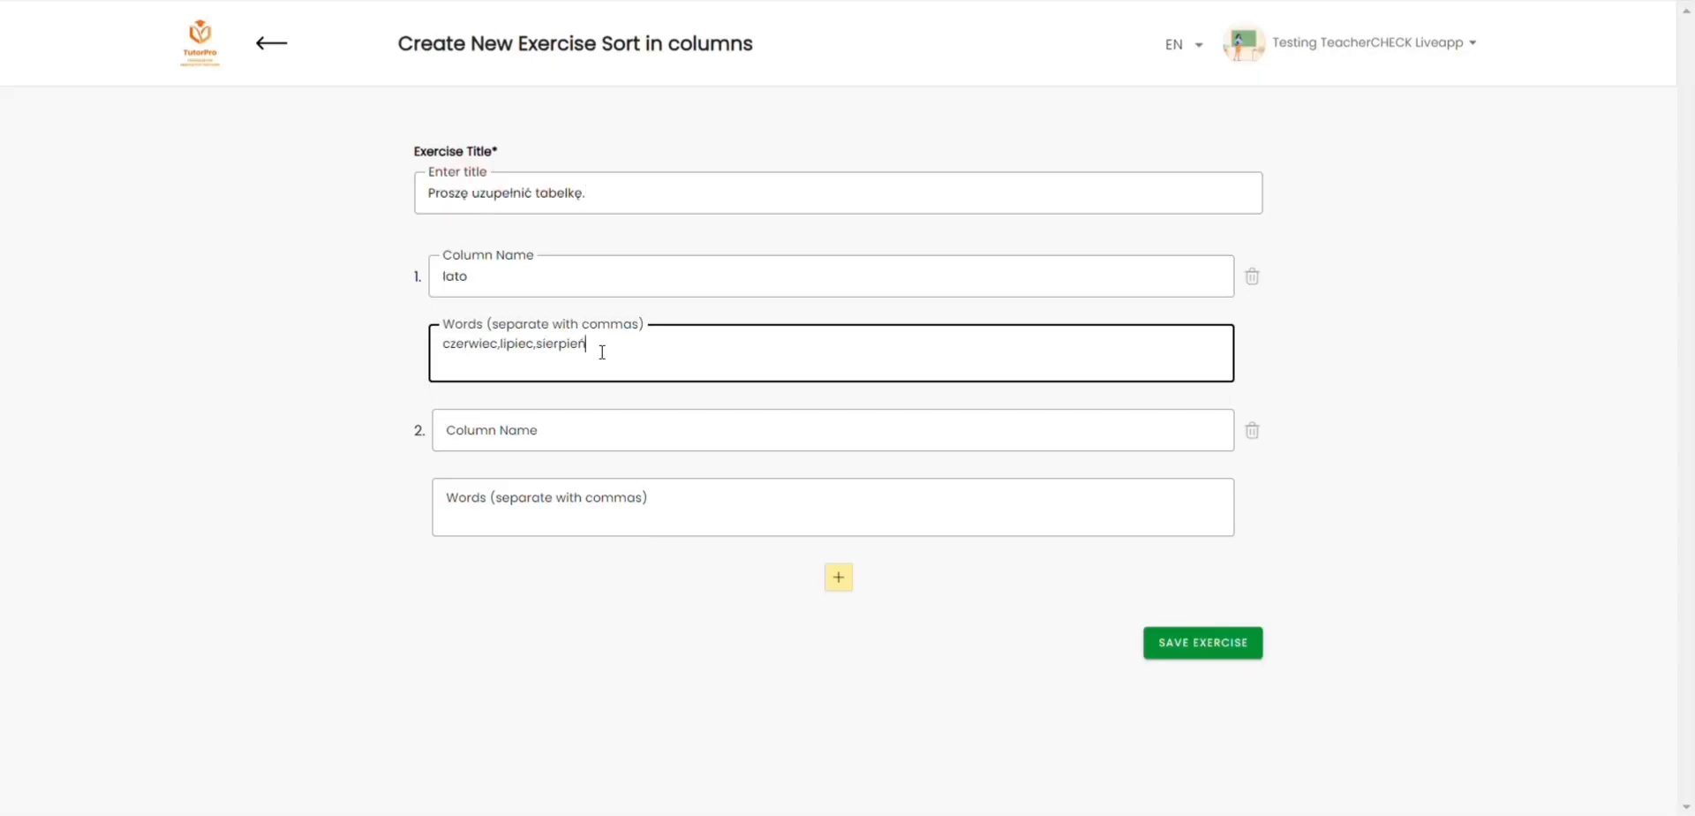
Step: Name the second column "jesień" and enter the words wrzesień,październik,listopad
left_click(542, 437)
type("jesień")
left_click(706, 533)
type("wrzesień,październik,listopad")
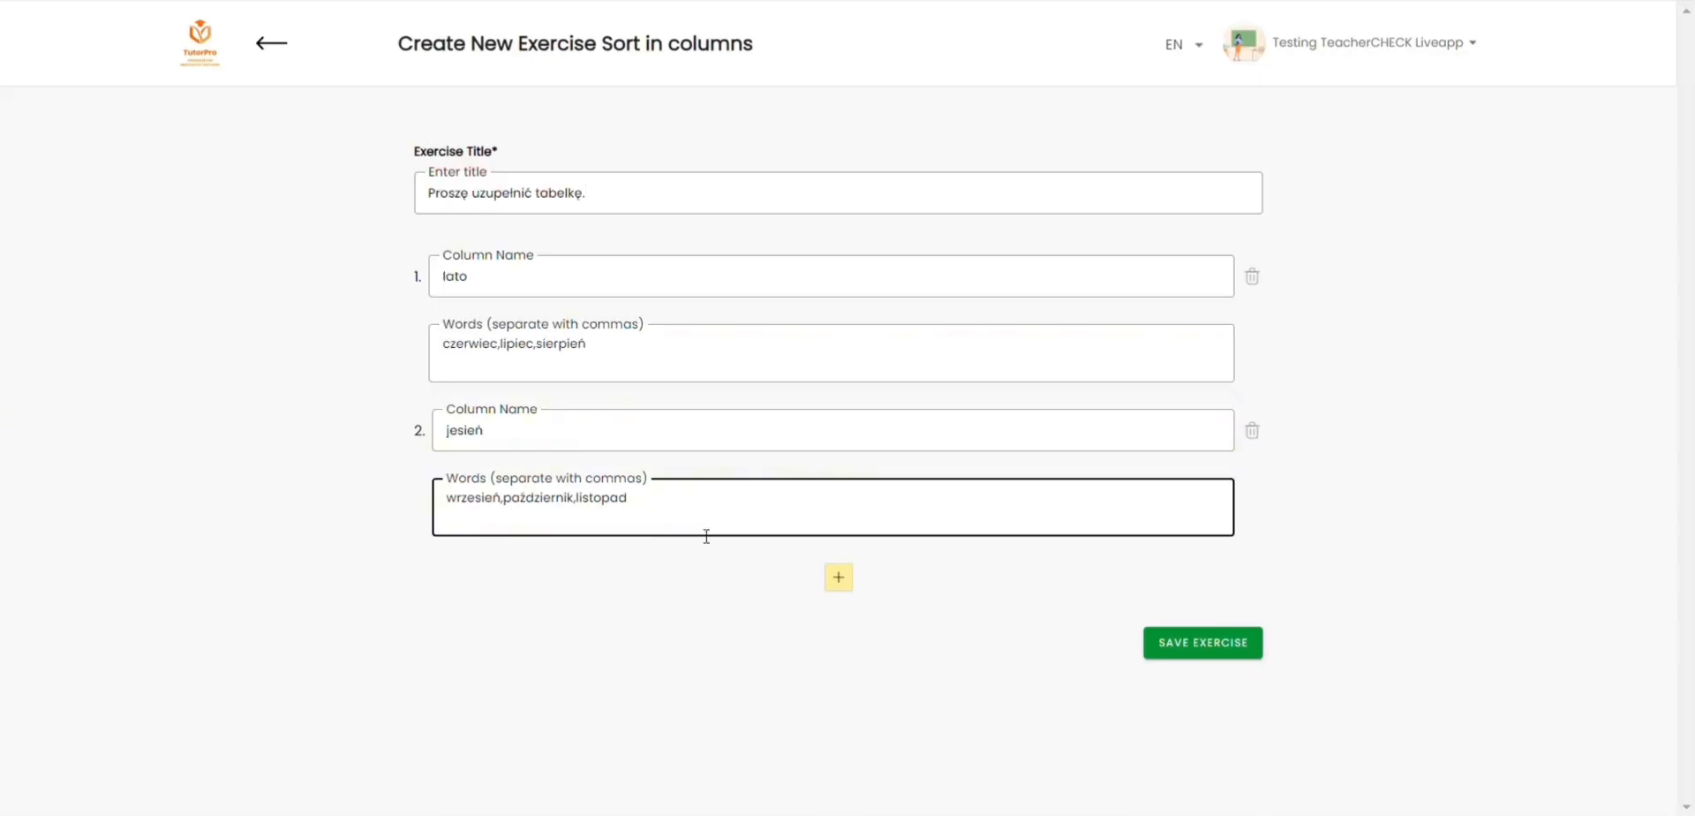
Step: Add a third column "zima" with the words styczeń,luty,grudzień
left_click(839, 578)
type("zima")
left_click(712, 647)
type("styczeń,luty,grudzień")
Step: Add a fourth column "wiosna" with the words marzec,kwiecień,maj and save the Sort in columns exercise
scroll(711, 648, "down", 1)
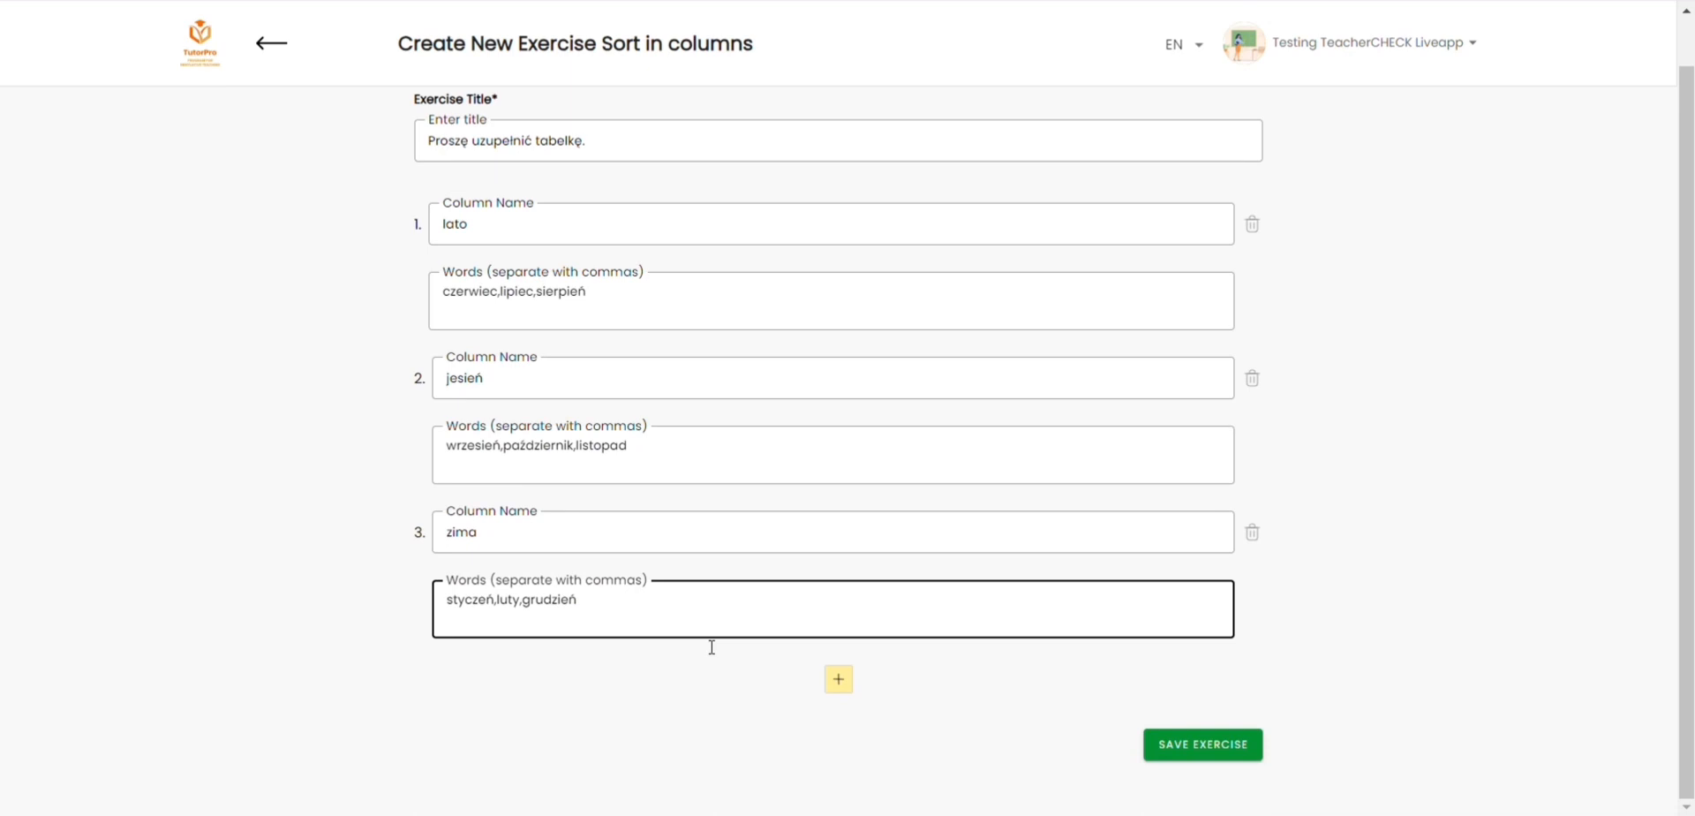
left_click(834, 678)
scroll(706, 618, "down", 2)
left_click(560, 542)
type("wiosna")
left_click(590, 619)
type("marzec,kwiecień,maj")
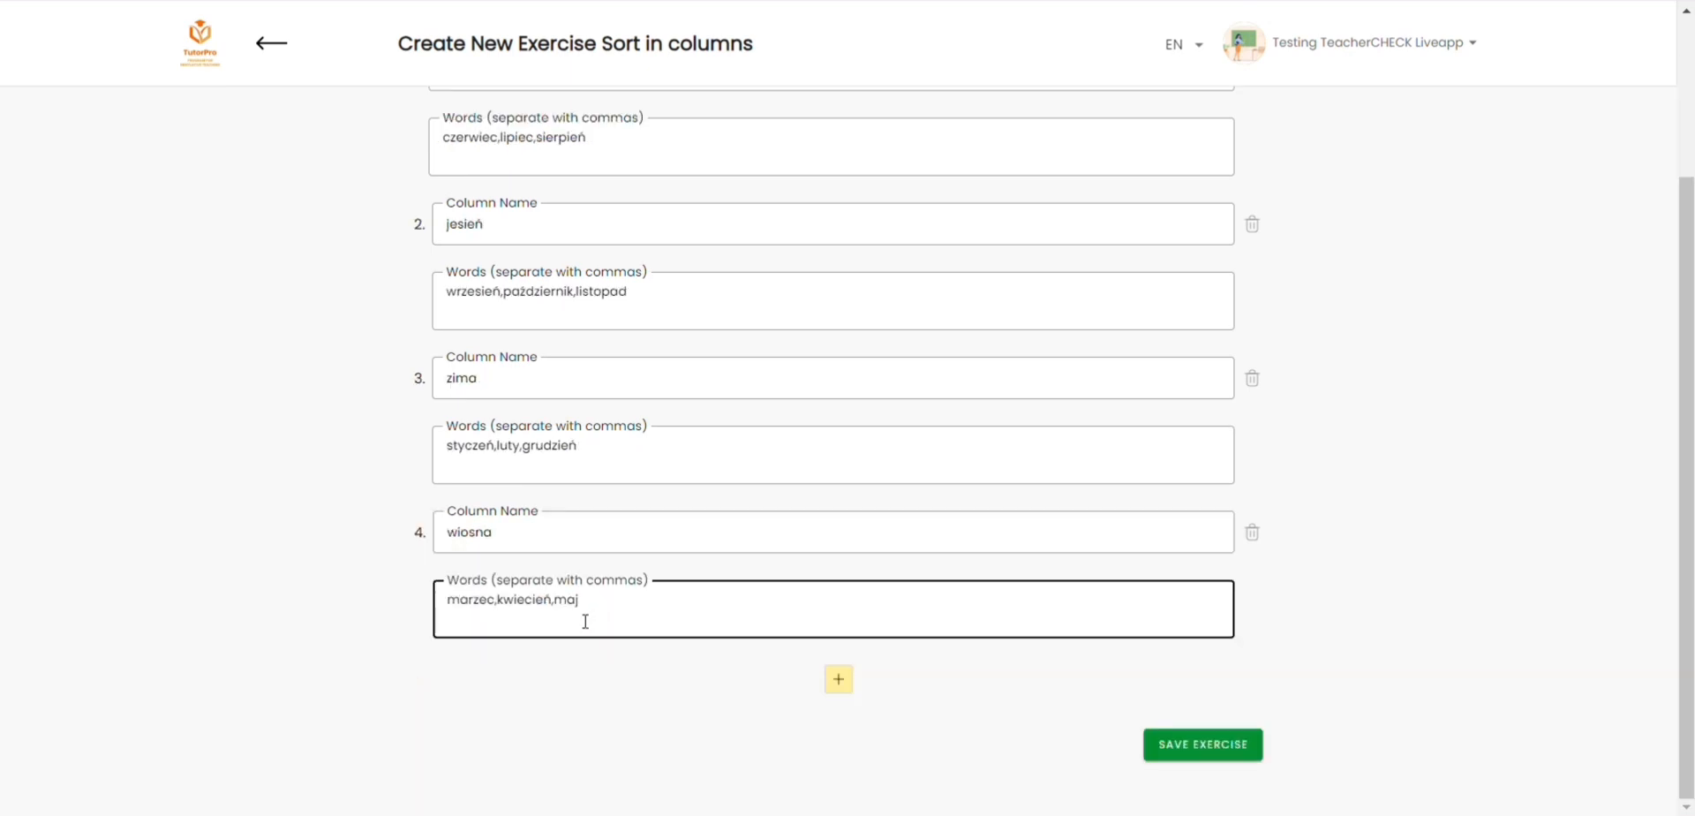
left_click(1173, 752)
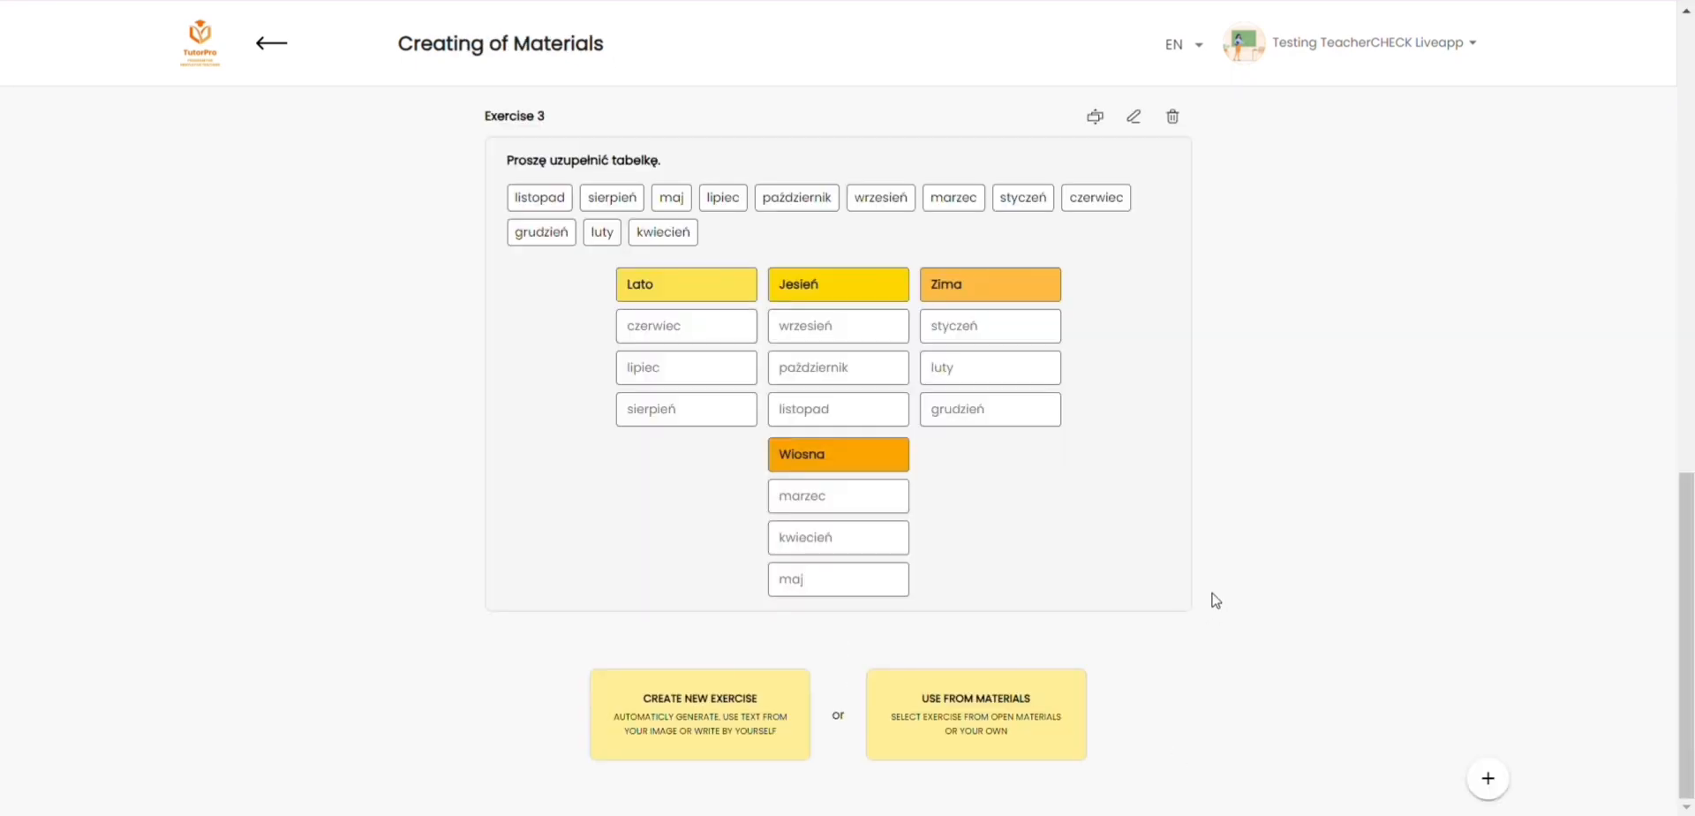
Step: Set up the Link words exercise "Dopasuj miesiące (jaki miesiąc - jakiego miesiąca)" with four word combinations
left_click(856, 414)
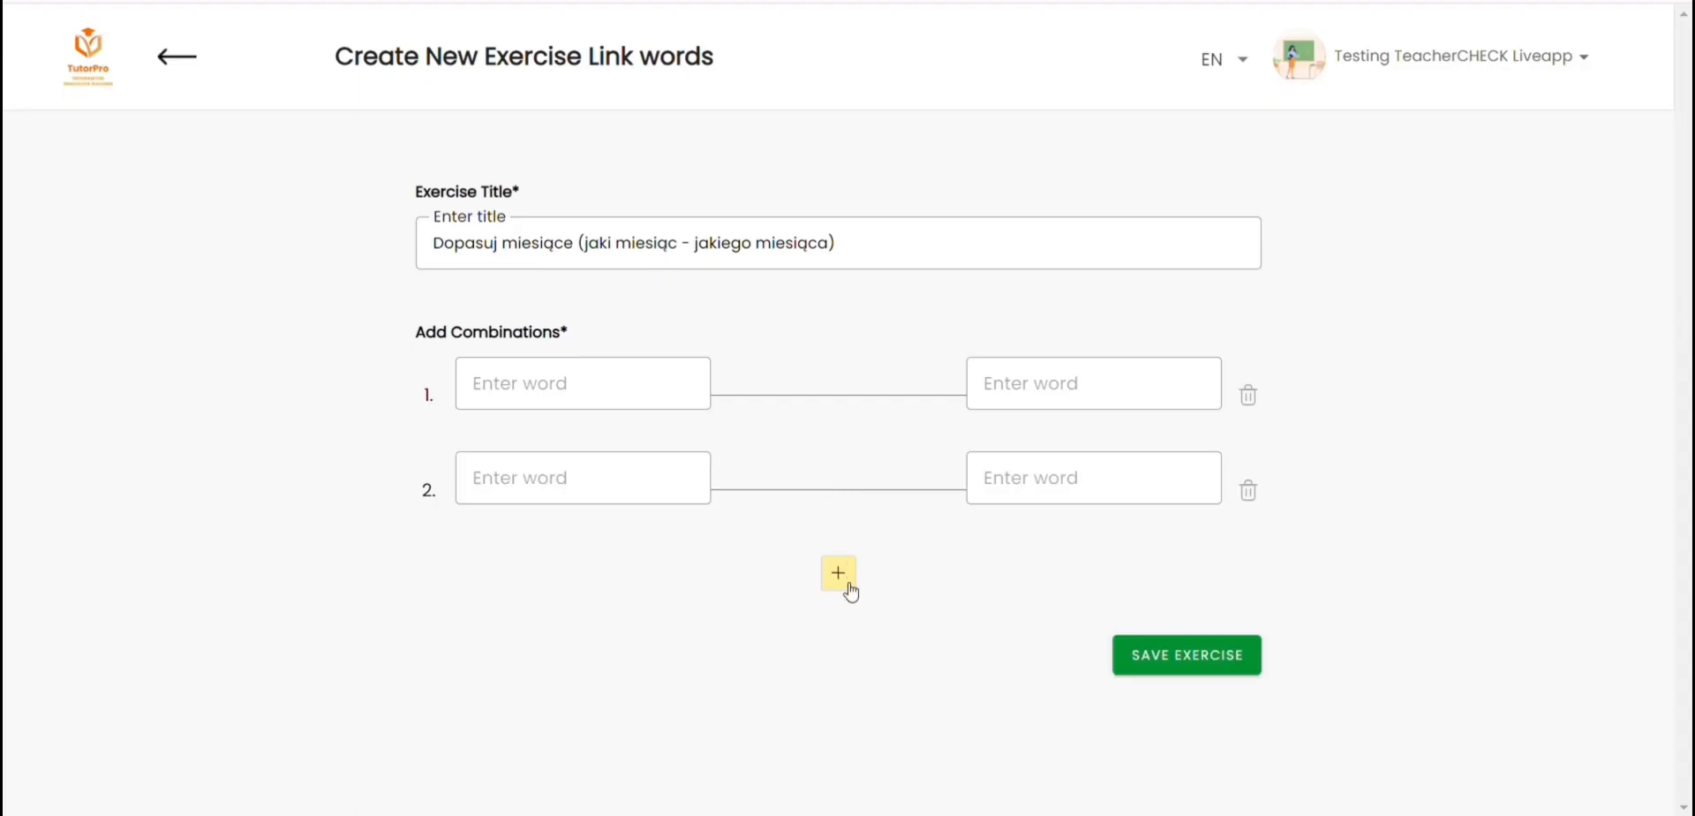
left_click(841, 582)
left_click(839, 678)
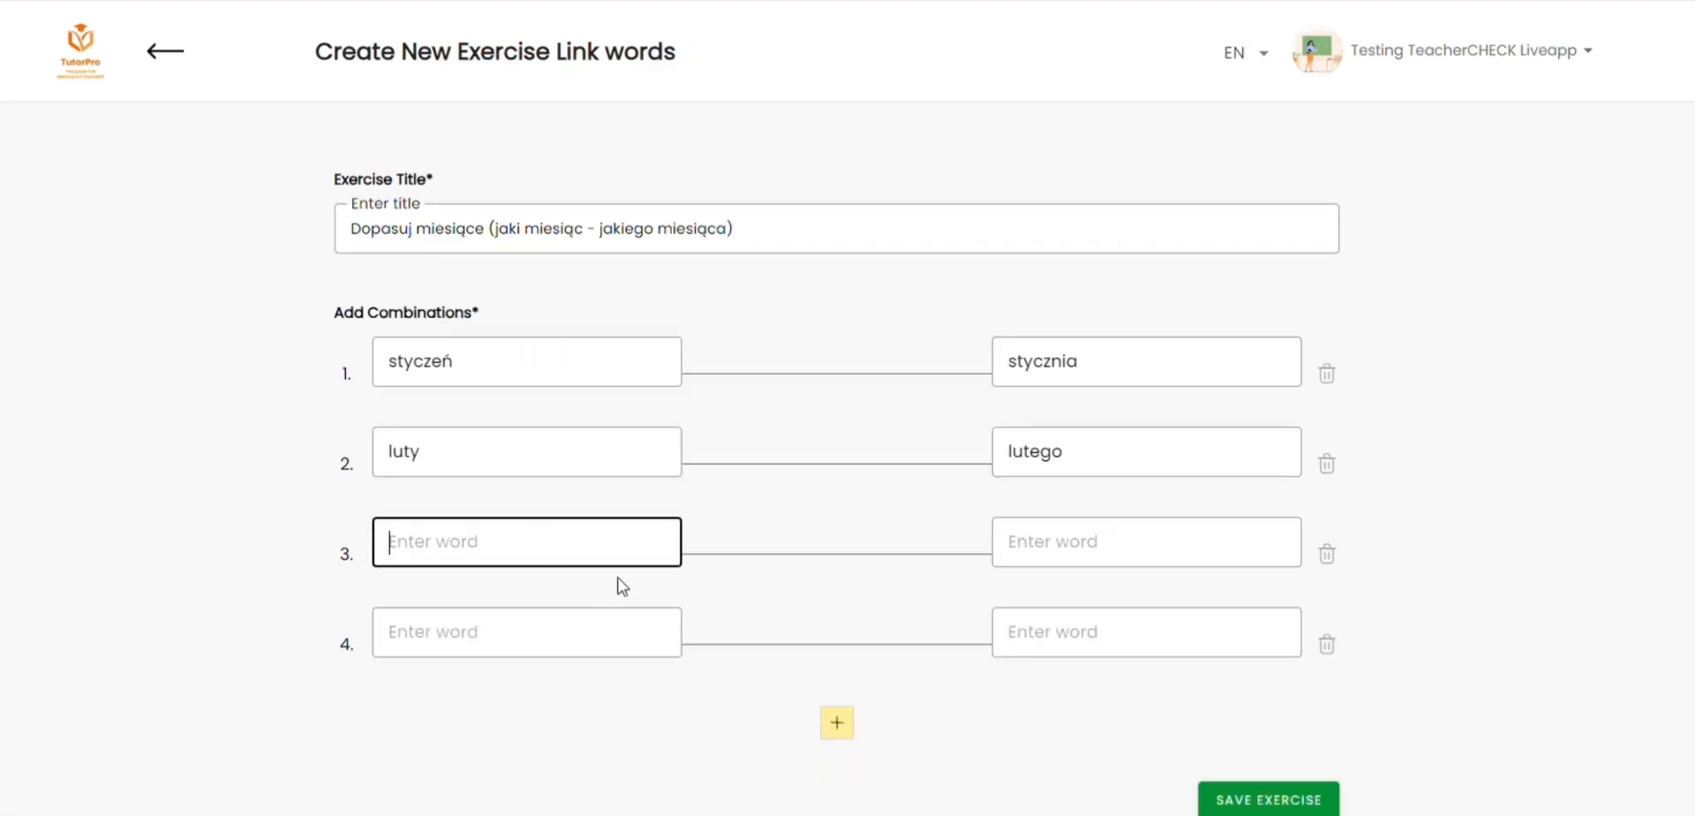
Step: Fill the combinations with styczeń–stycznia, luty–lutego, marzec–marca and kwiecień–kwietnia, and save the Link words exercise
type("marzec")
key("Tab")
type("marca")
left_click(548, 632)
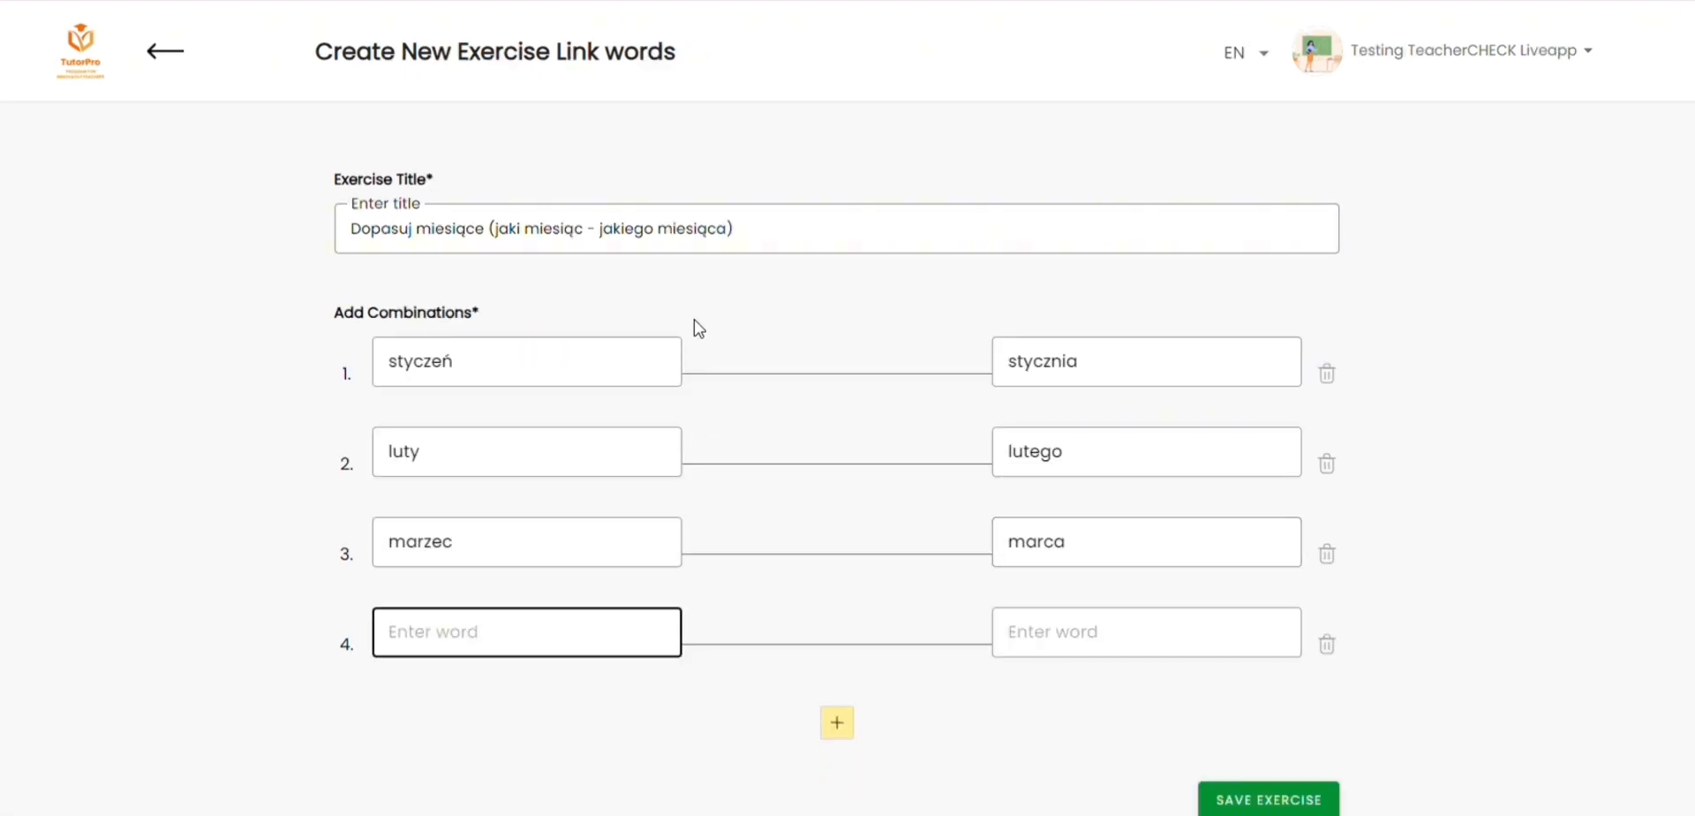
type("kwiecień")
key("Tab")
type("kwietnia")
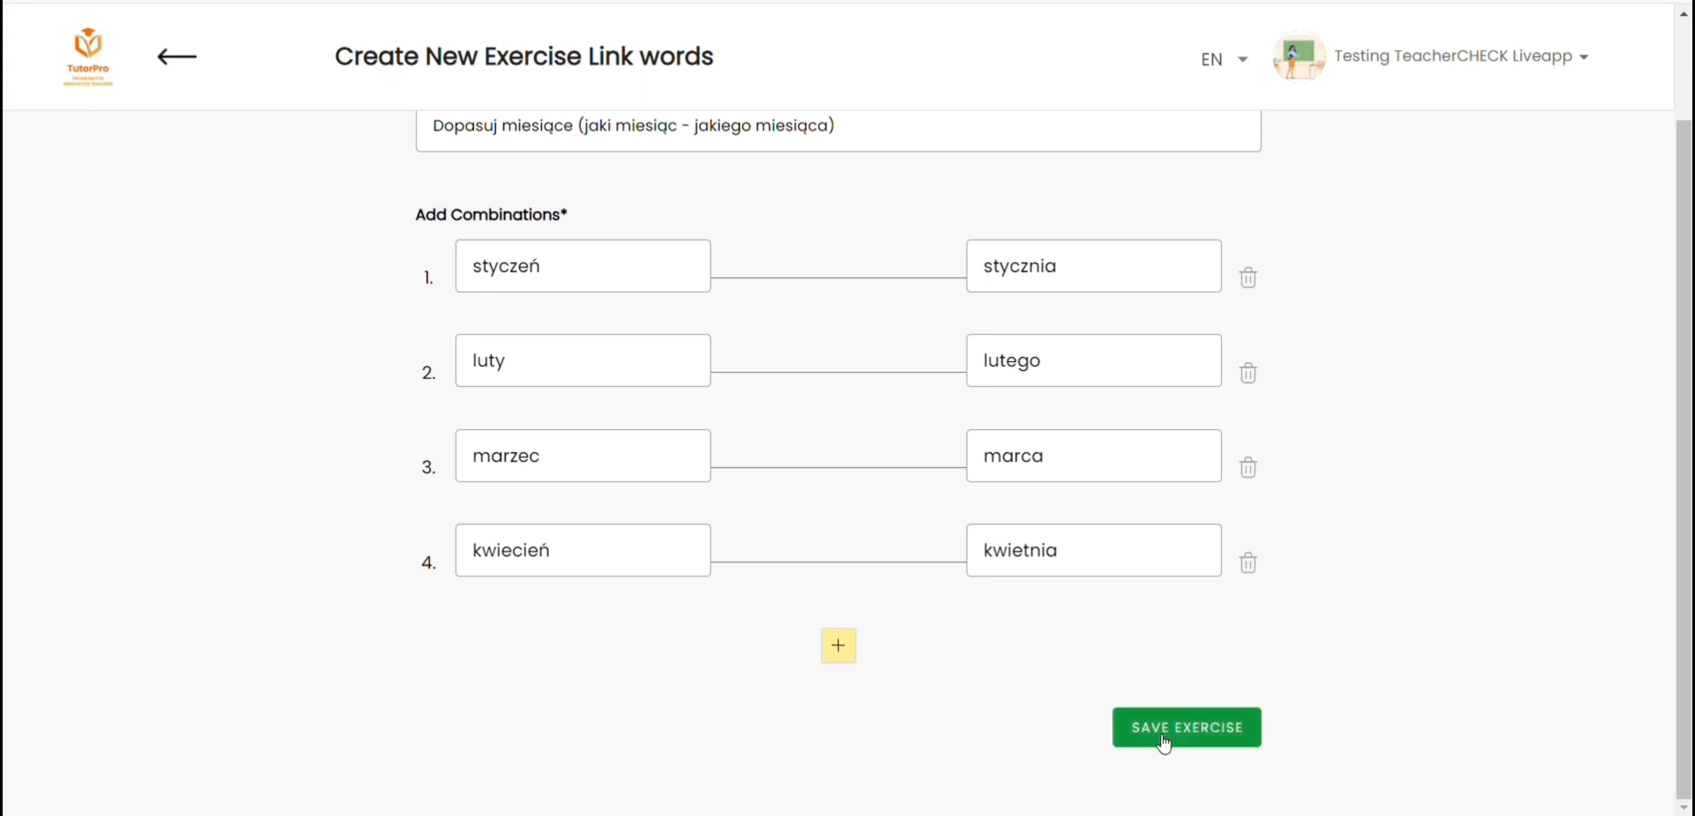
left_click(1164, 744)
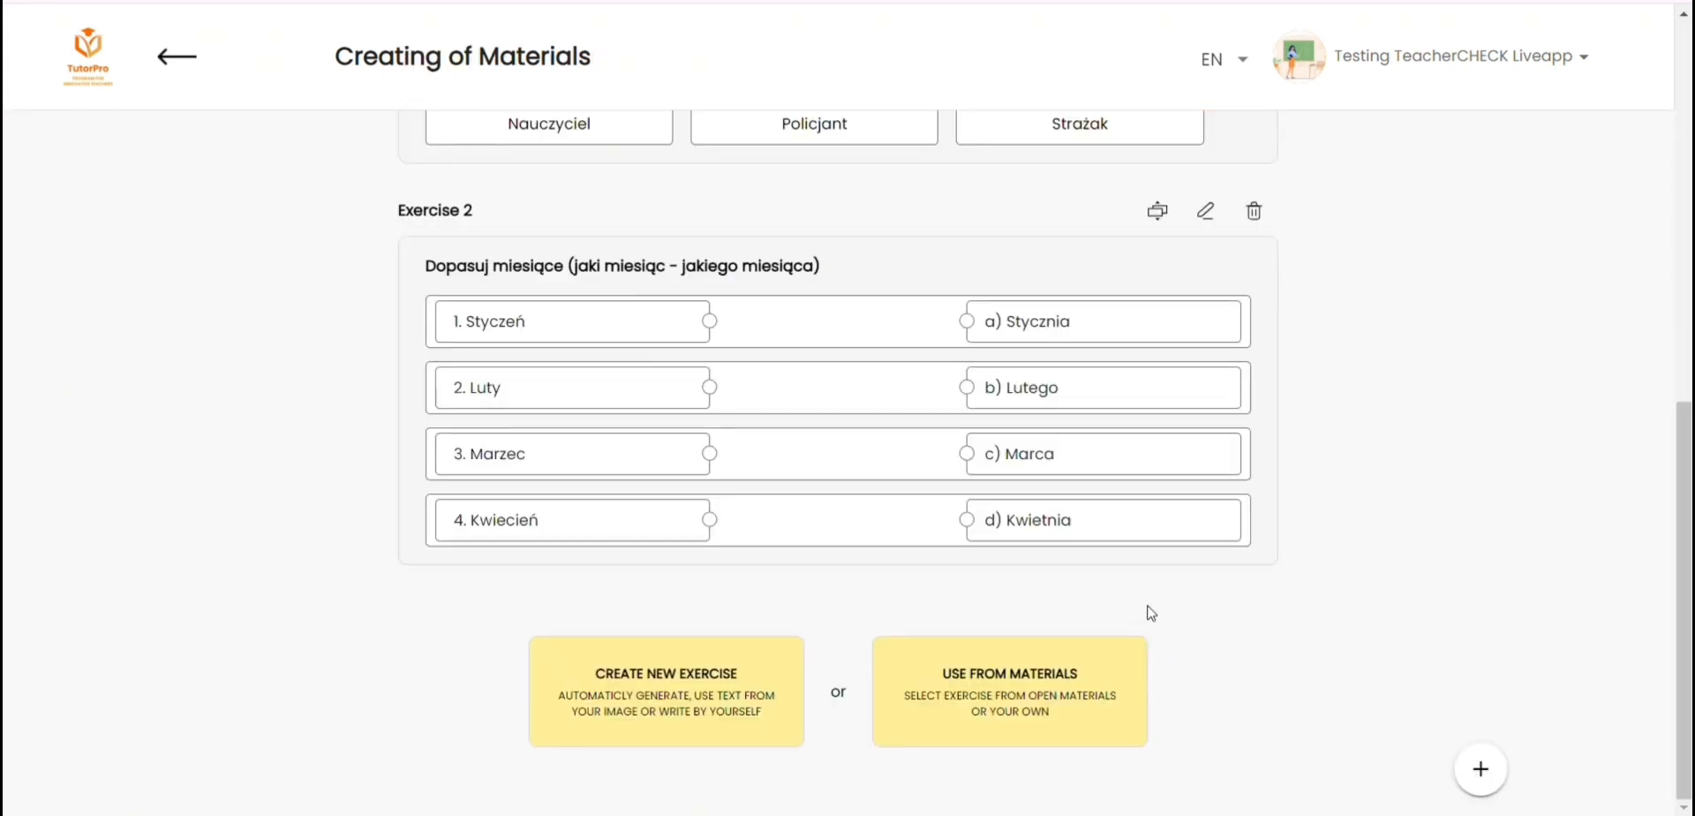
Step: Start a new exercise and look over the embedded card game, the Advanced personalities worksheet and the Farytale PDF
left_click(666, 689)
scroll(632, 212, "down", 6)
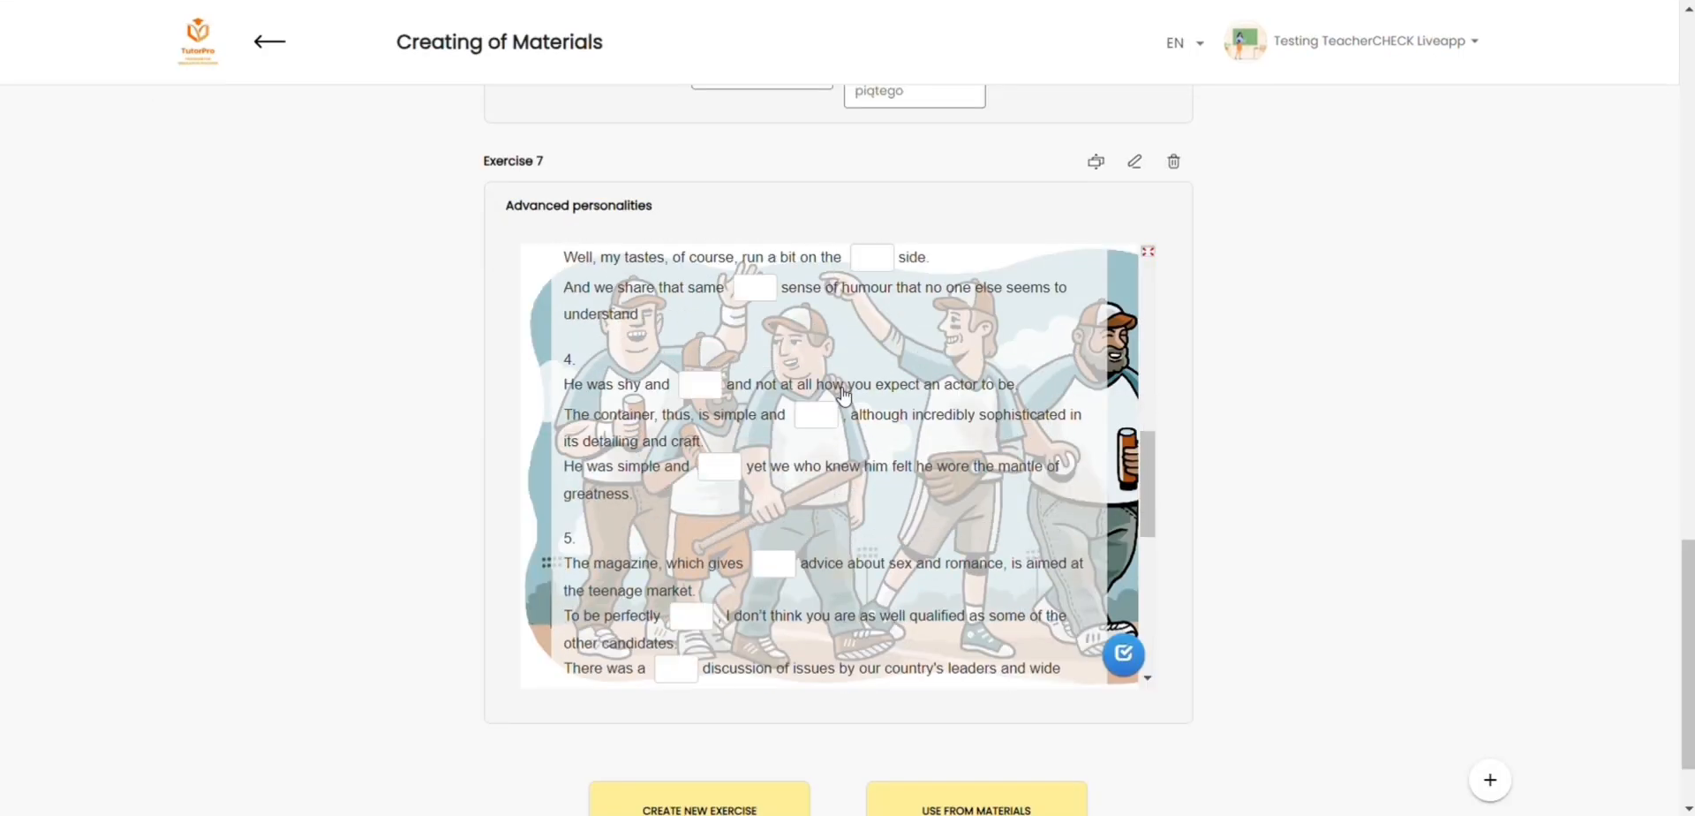
scroll(843, 395, "down", 3)
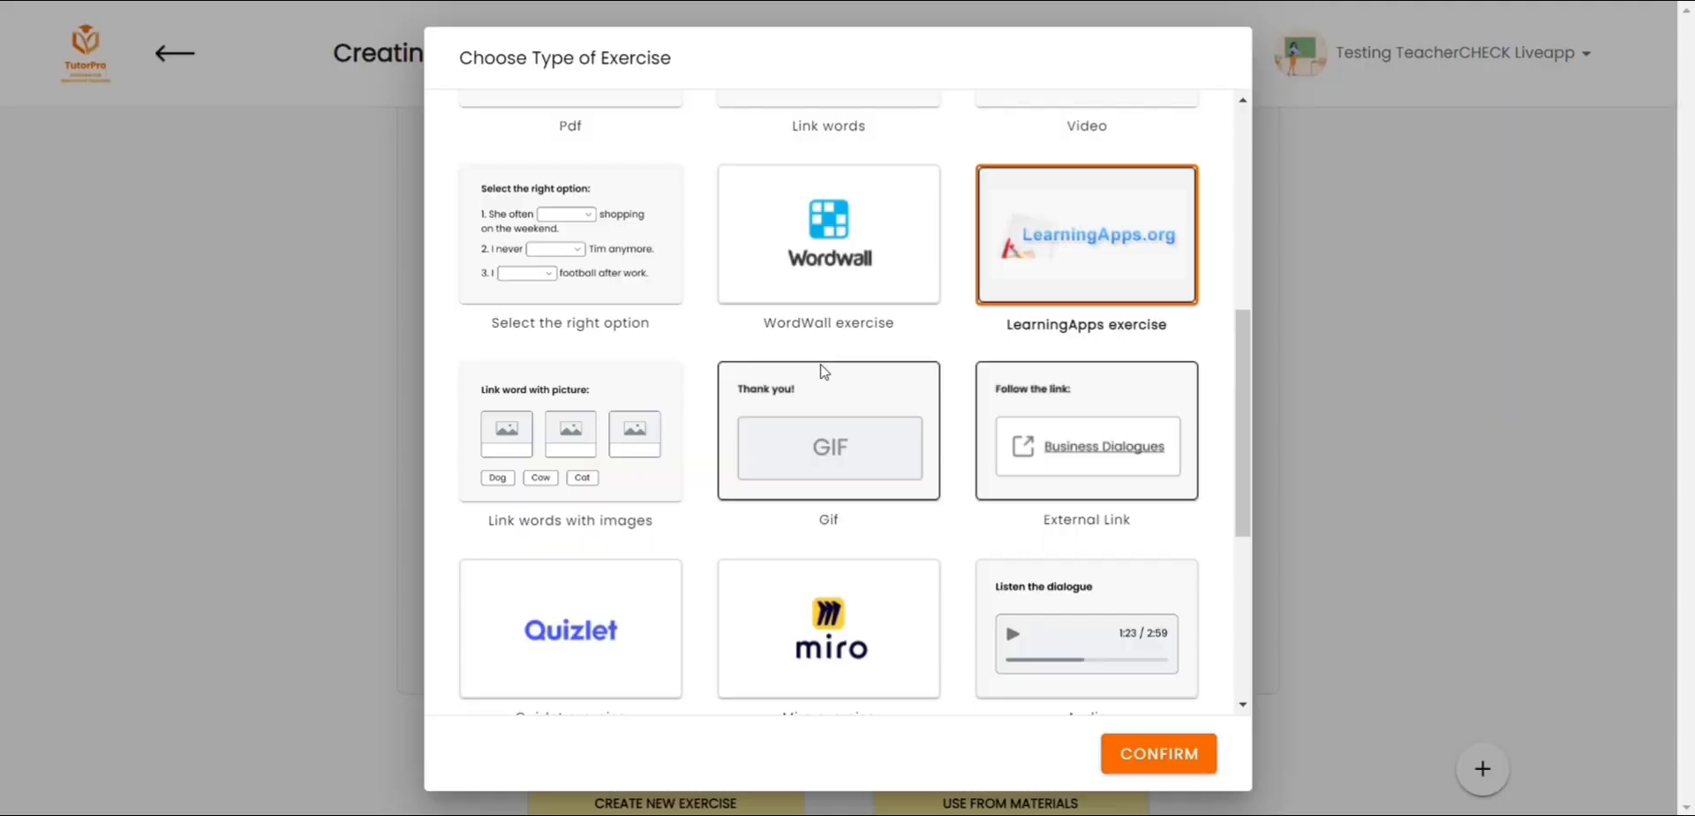
scroll(821, 371, "up", 5)
scroll(821, 371, "up", 1)
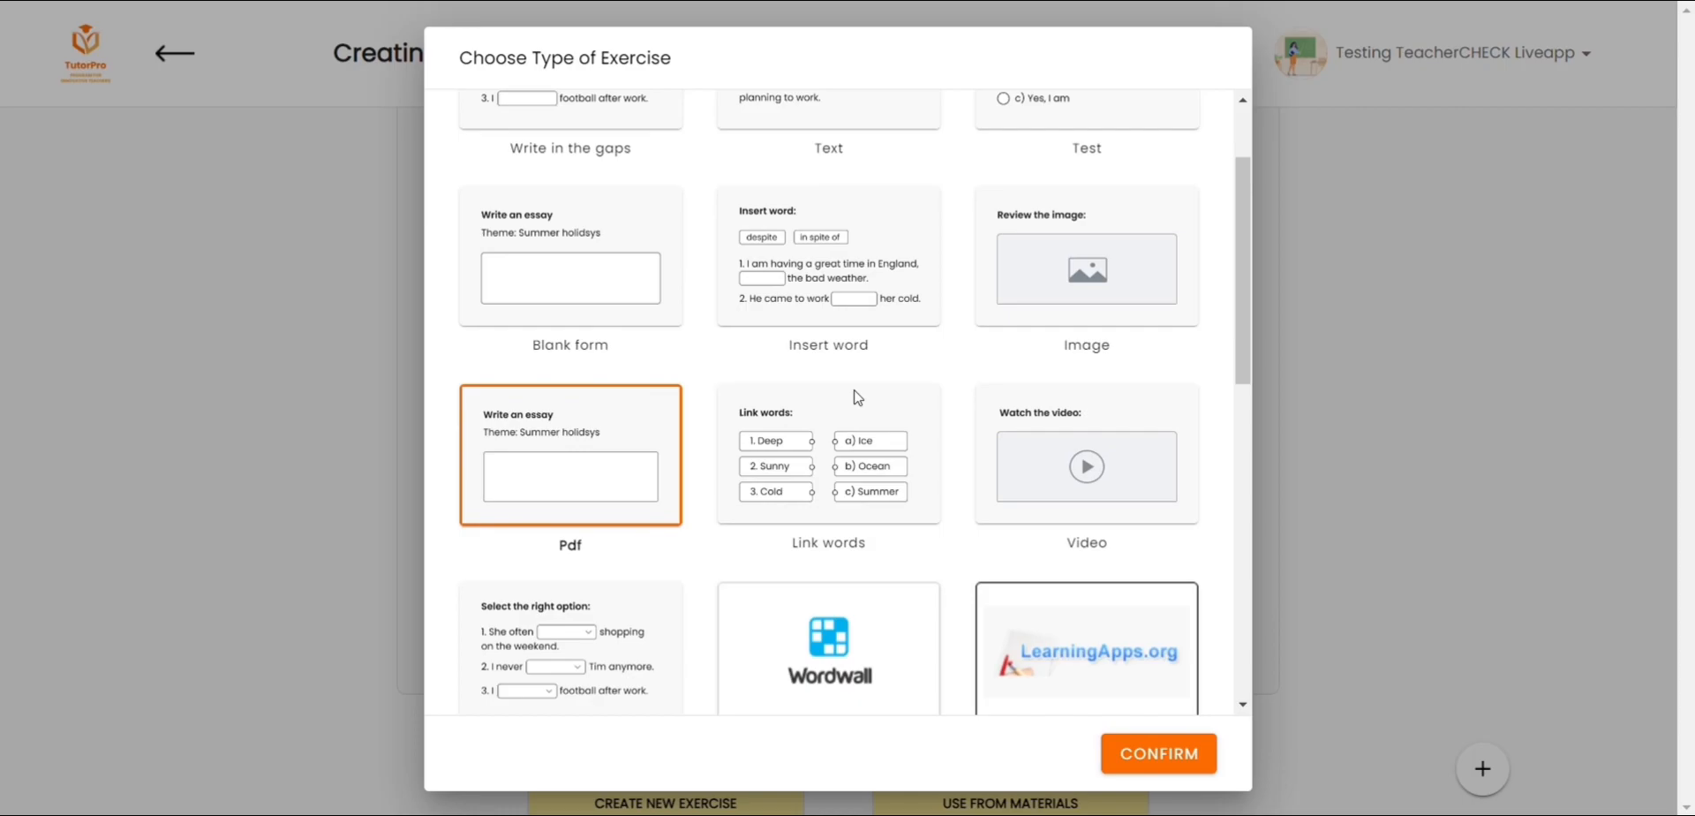
scroll(855, 394, "down", 3)
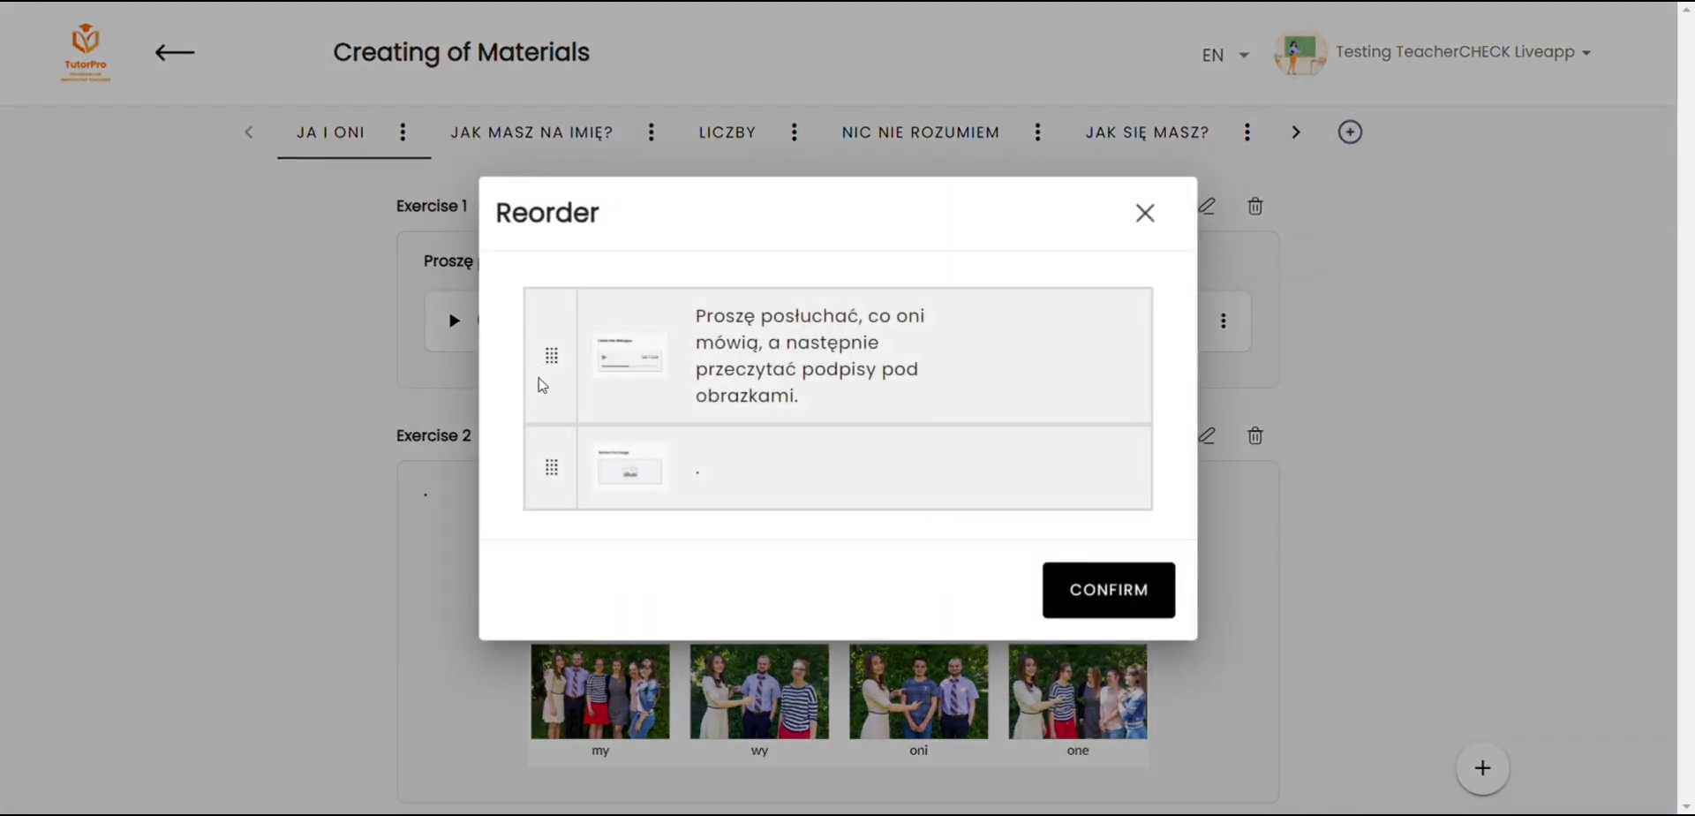
Step: Move the listening exercise below the picture exercise in the JA I ONI topic, and add a topic "rozumie" after PODSUMOWANIE
left_click_drag(542, 385, 541, 490)
left_click(1094, 589)
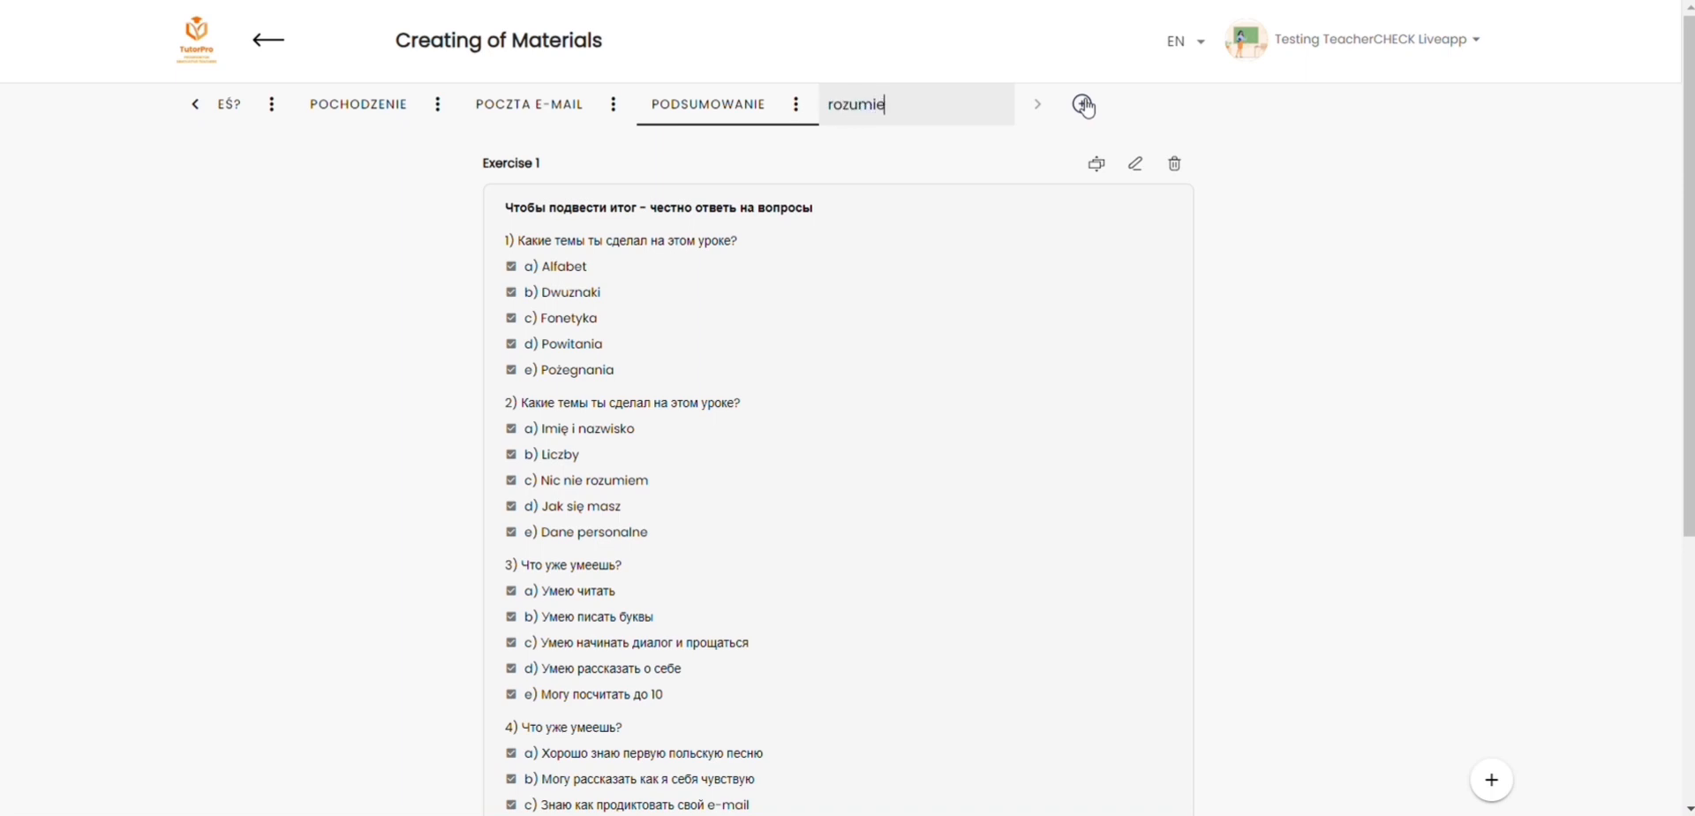
key("Return")
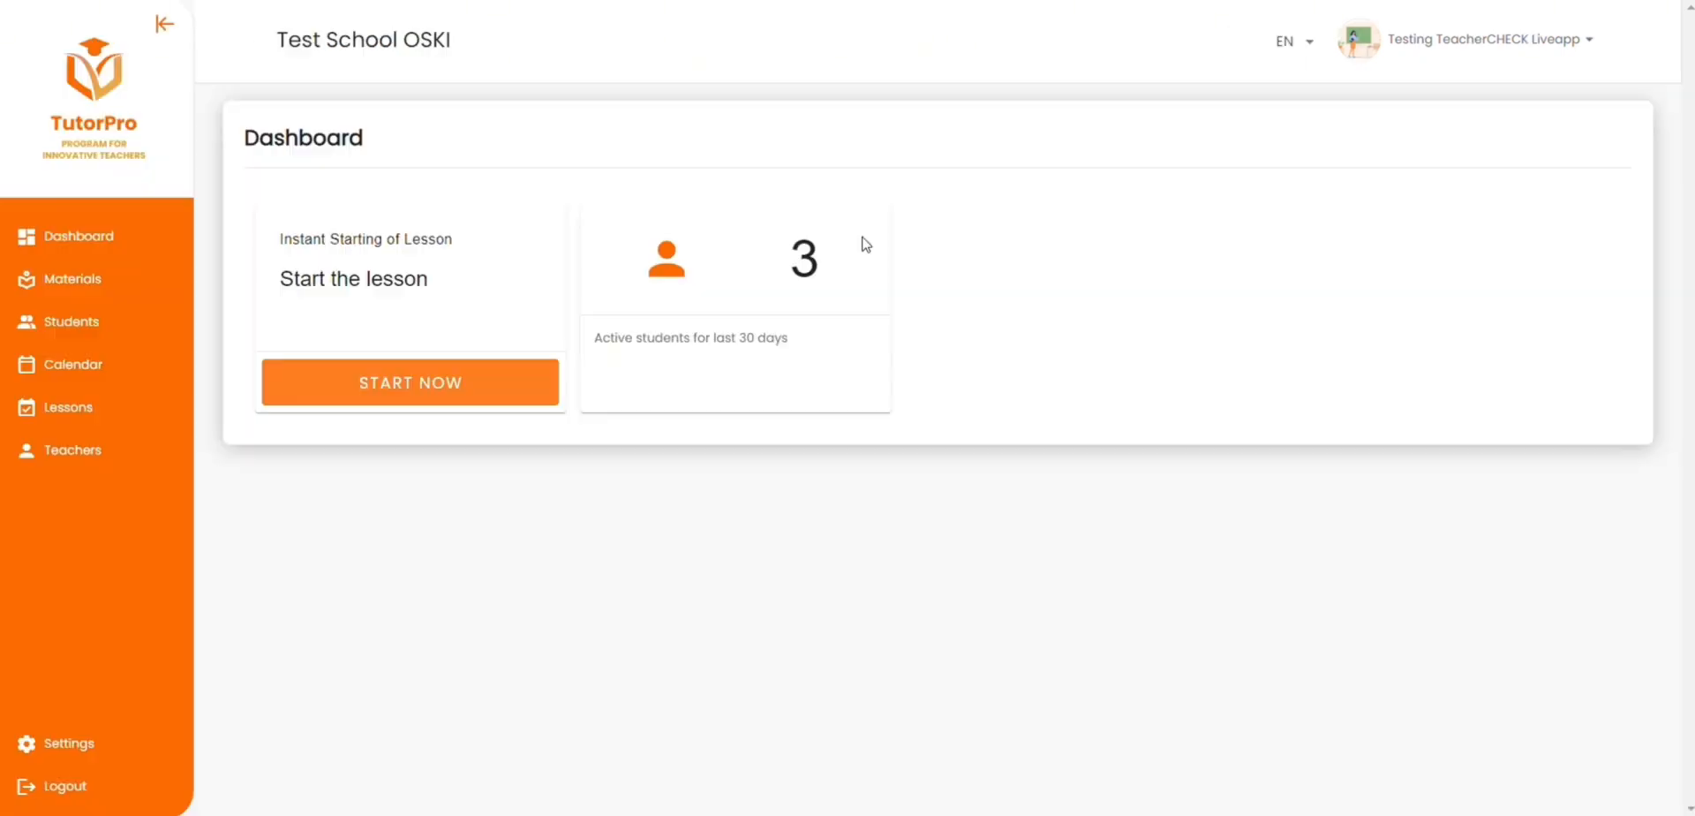
Step: Start creating a new teacher and fill in the teacher's name and e-mail
left_click(88, 450)
left_click(1617, 180)
left_click(645, 227)
type("Elizabeth")
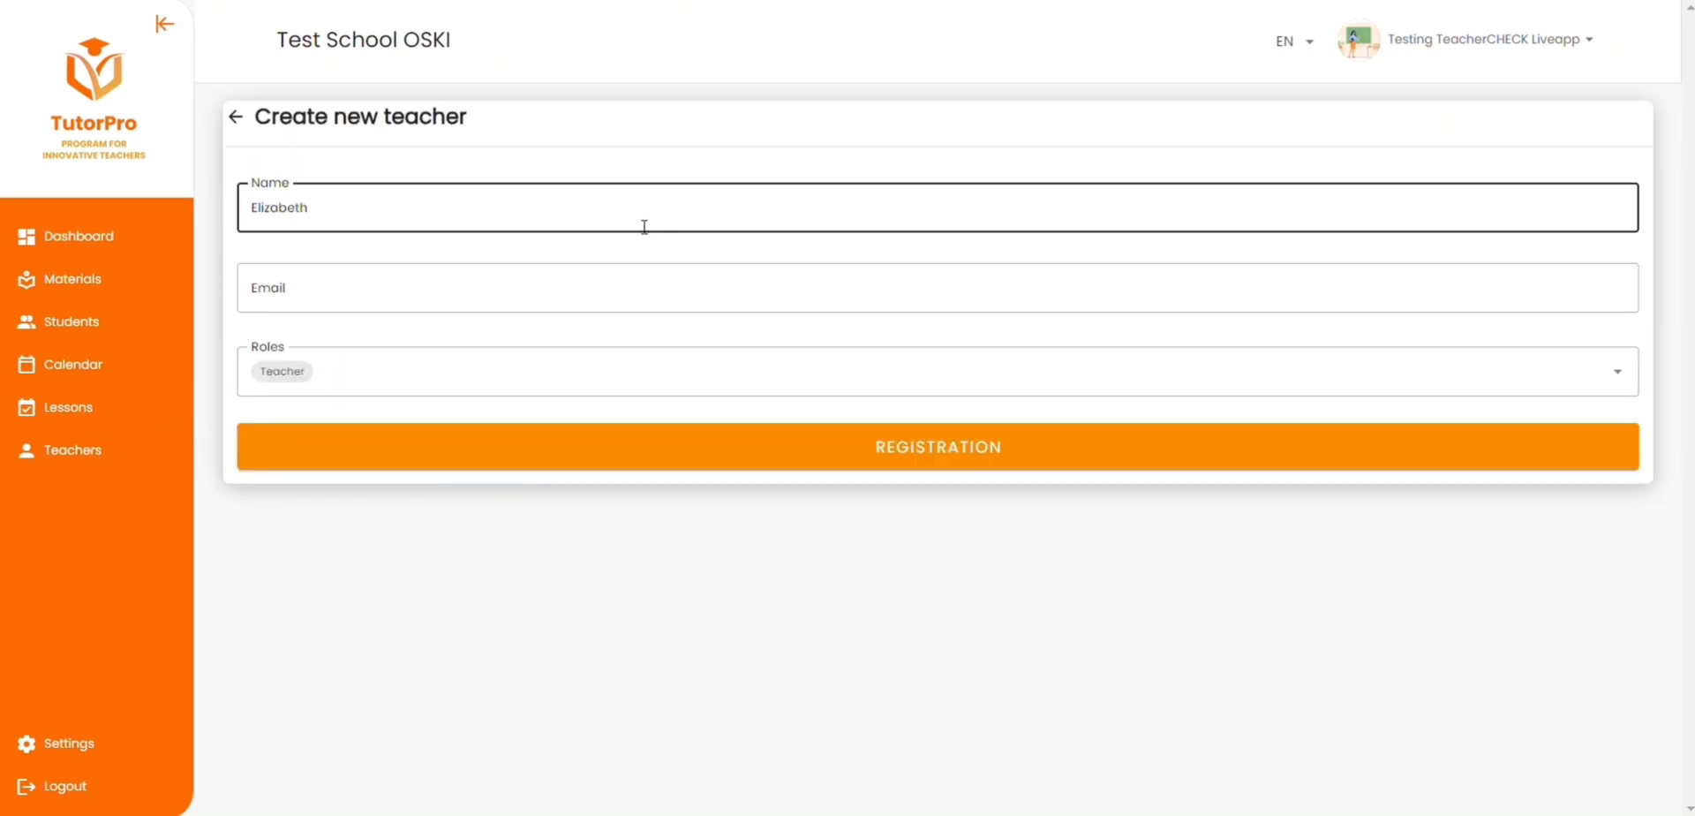
left_click(643, 291)
Step: Set the new teacher's role to Teacher and register the account
left_click(379, 371)
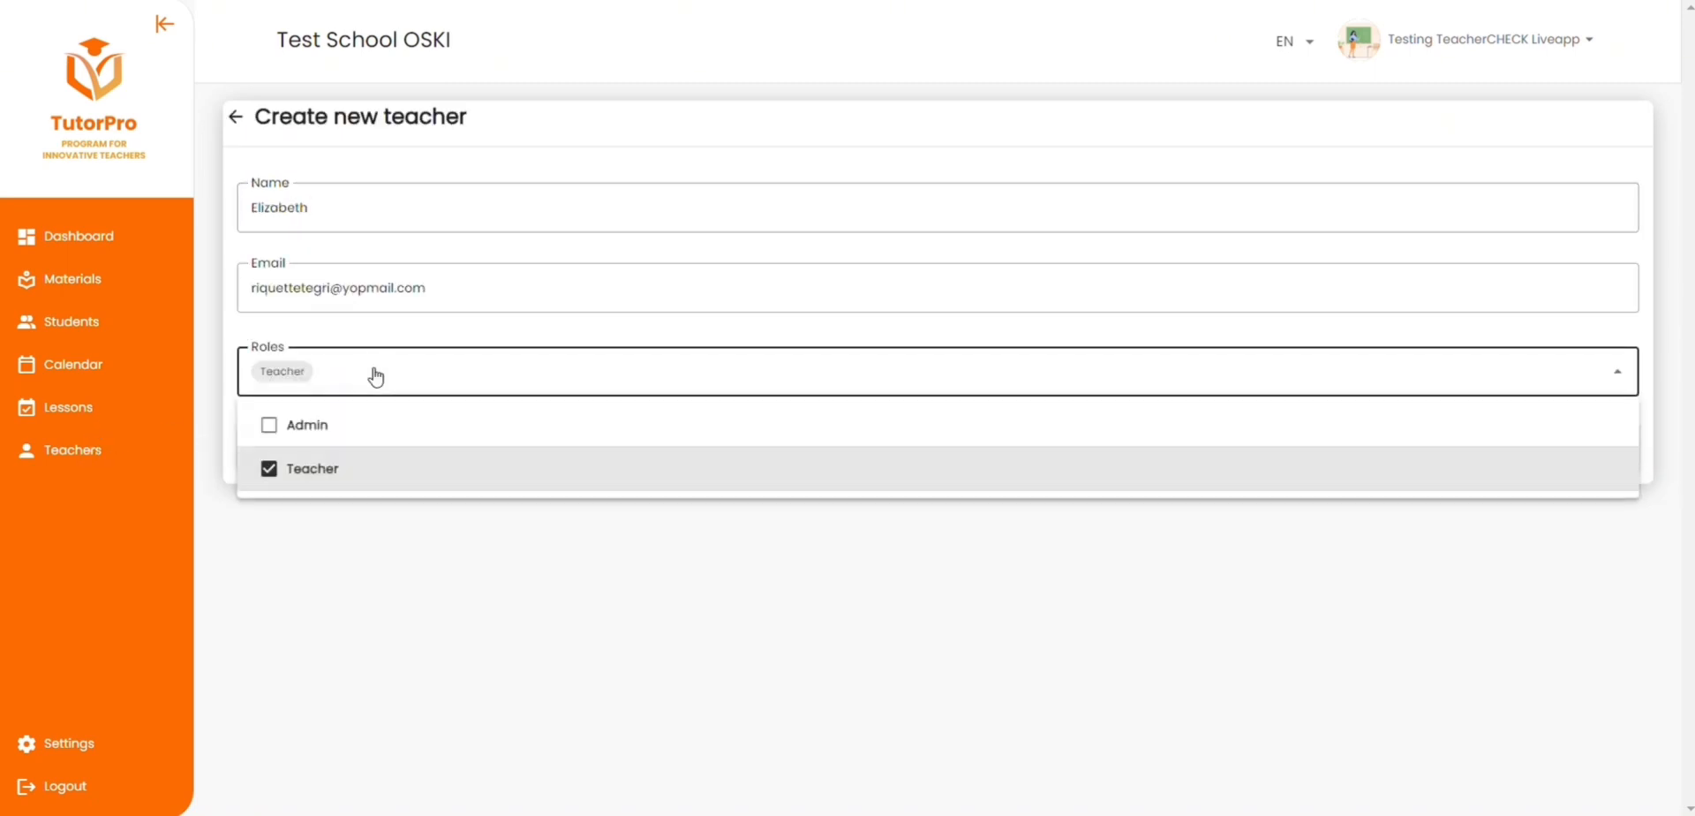
left_click(325, 469)
left_click(328, 470)
left_click(361, 376)
left_click(565, 444)
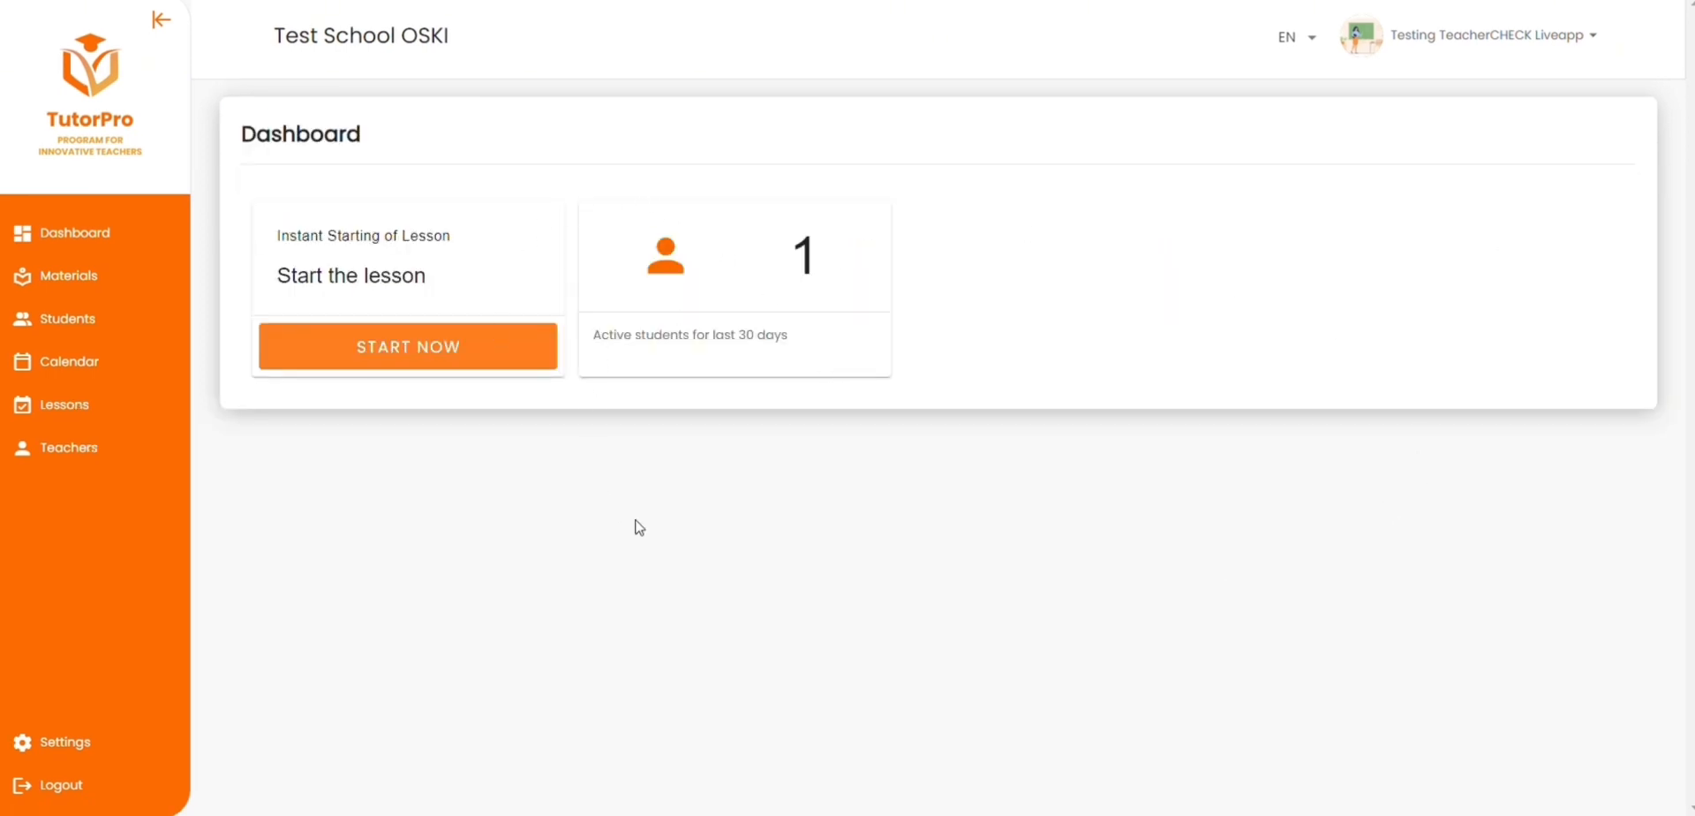
Step: Start an instant lesson, enter it with the camera off, and view its Dictionary and Notes
left_click(490, 363)
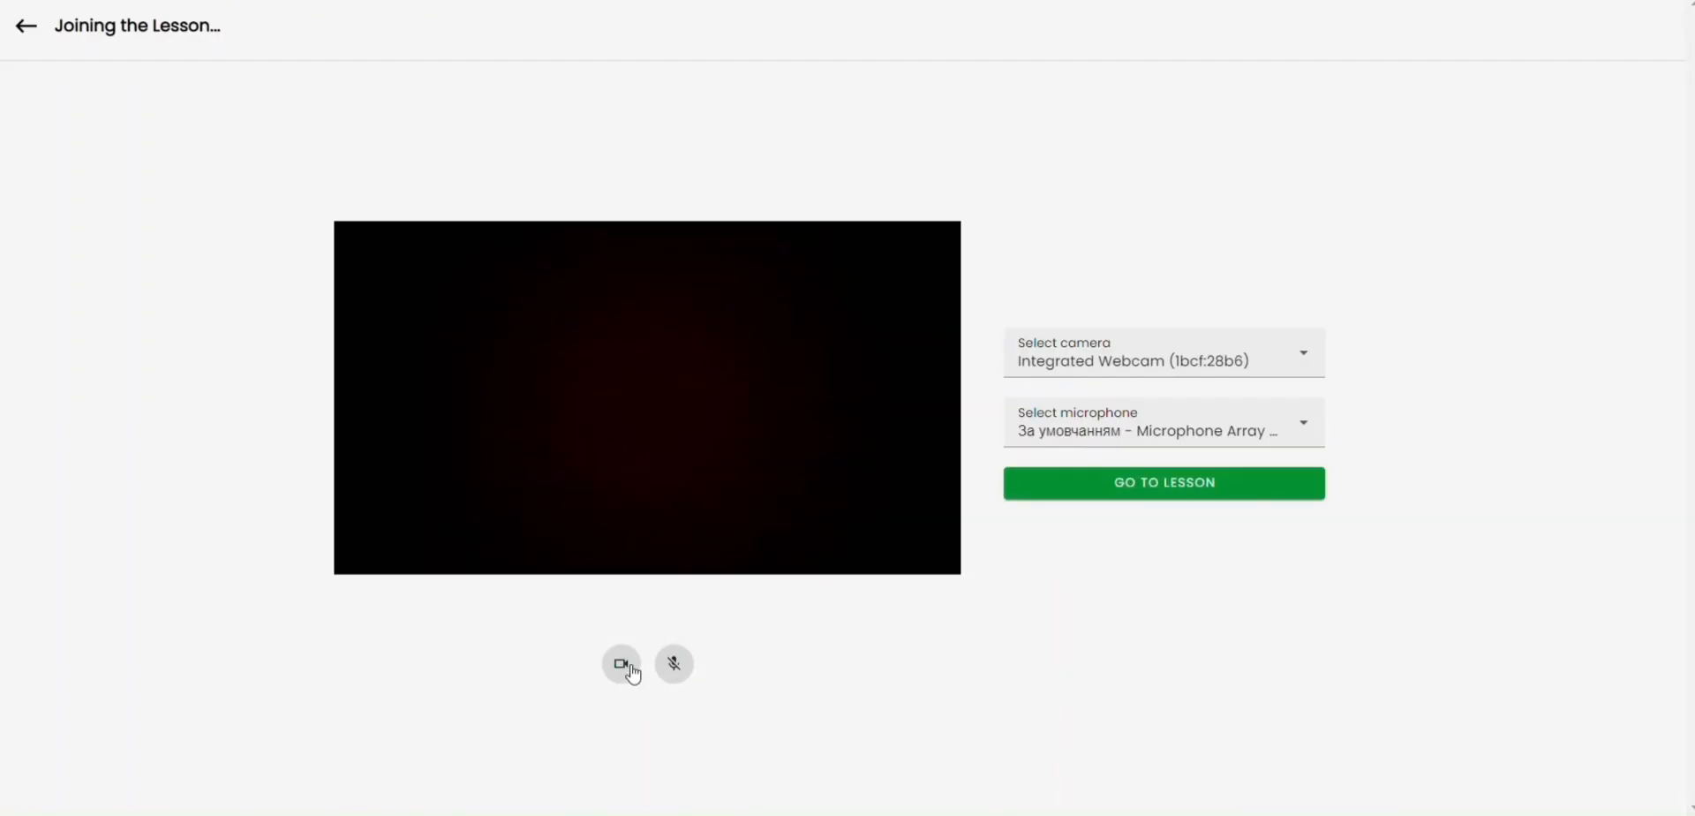
left_click(633, 669)
left_click(1135, 484)
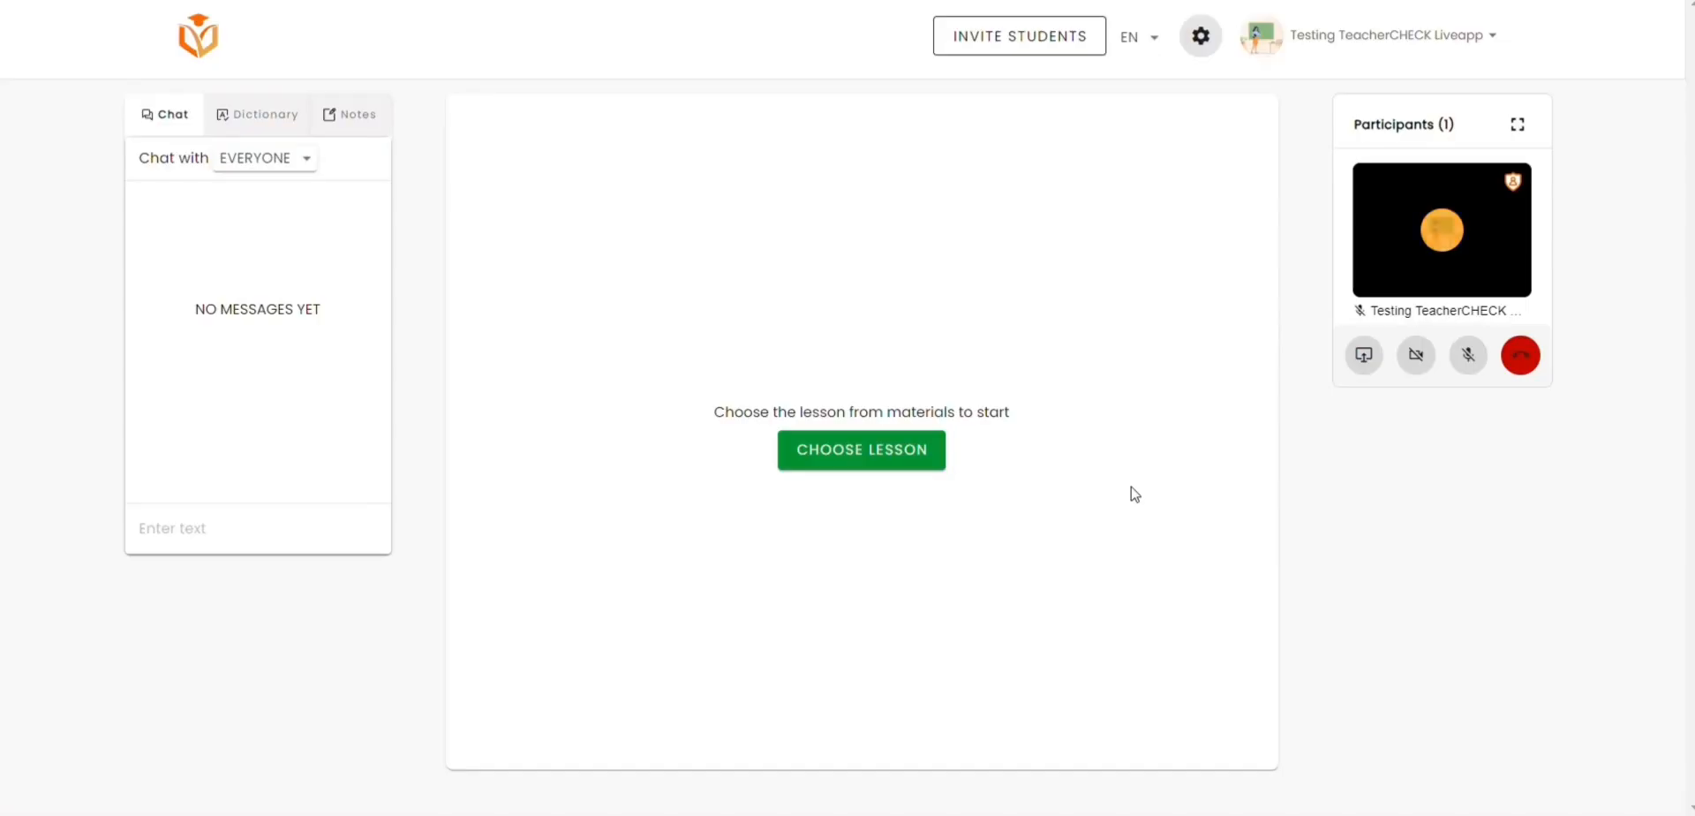
left_click(239, 132)
left_click(378, 114)
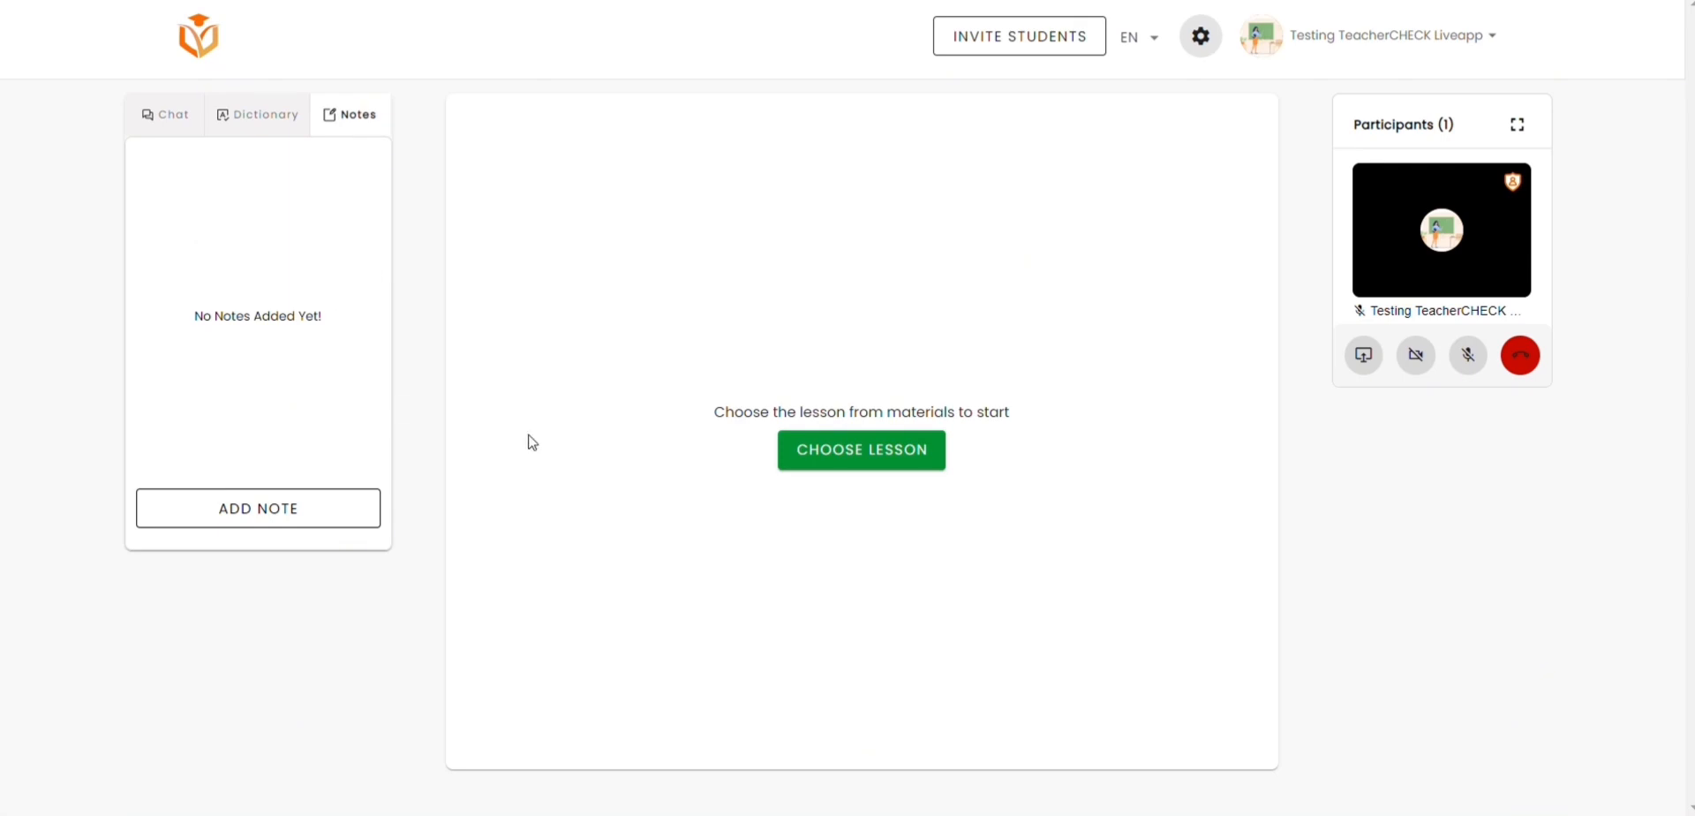
Step: Choose Lekcja 1 from the Polski A1 materials as the lesson content
left_click(859, 443)
left_click(561, 371)
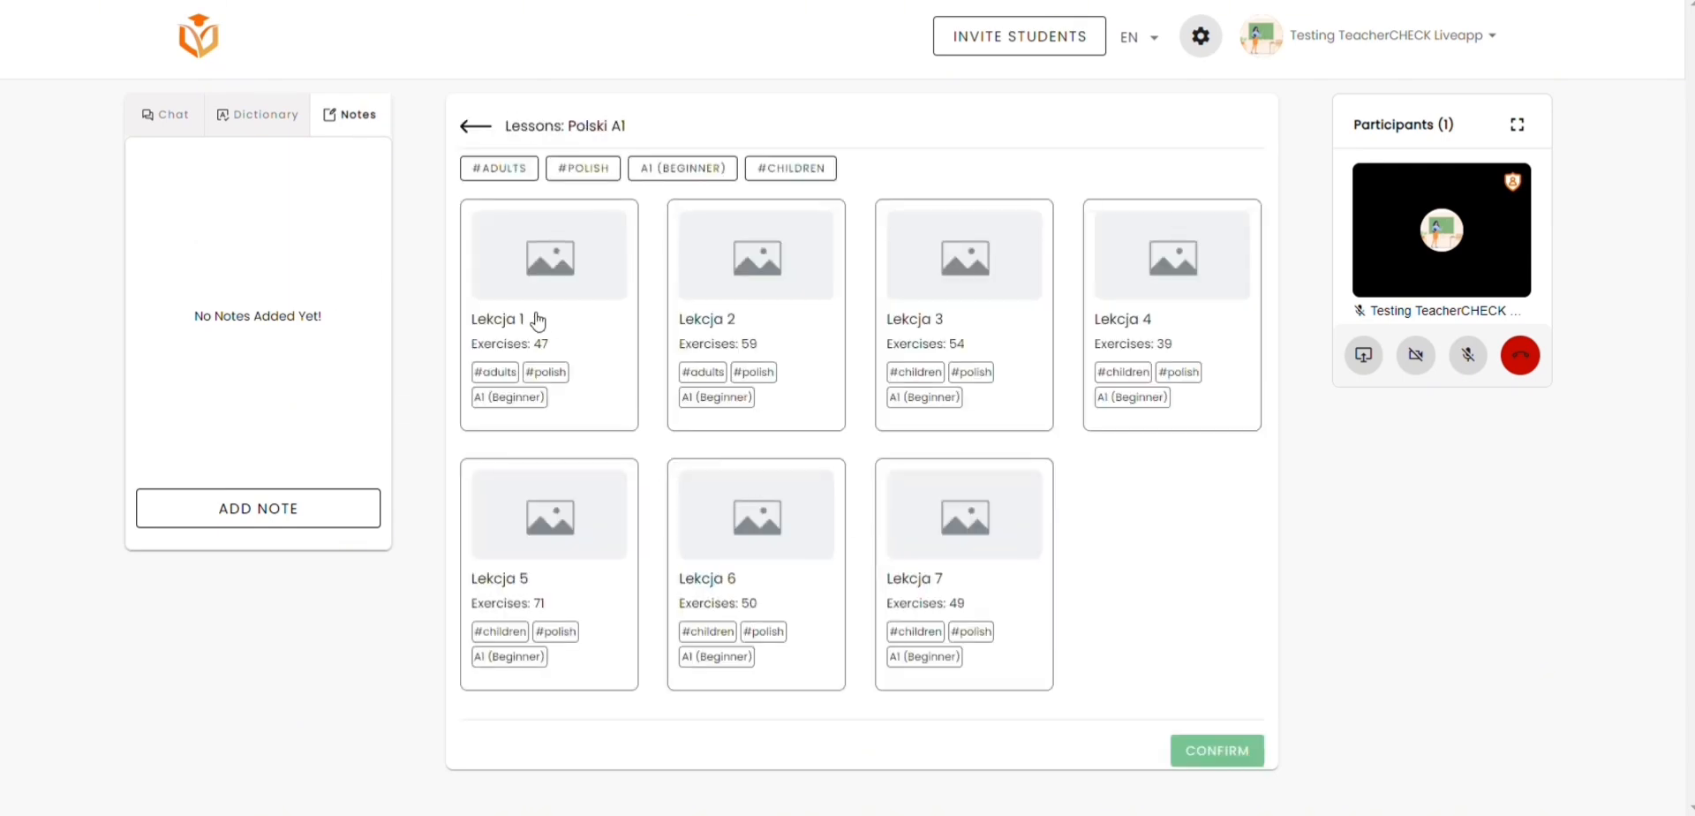
left_click(533, 321)
left_click(1216, 755)
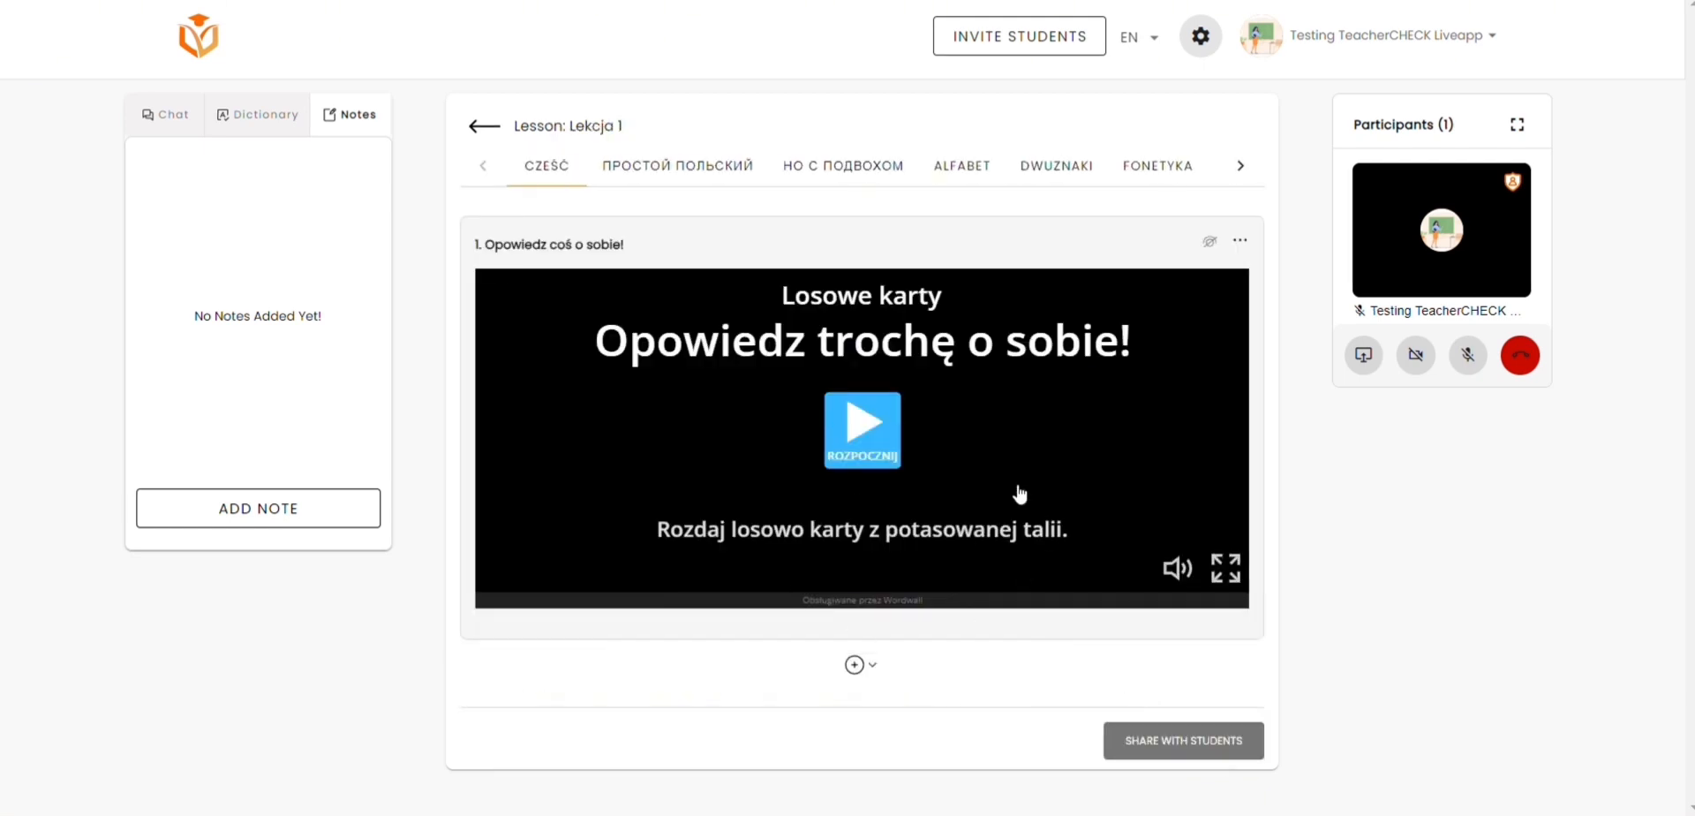
Step: Invite the individual student Mój uczeń to the lesson
left_click(1052, 42)
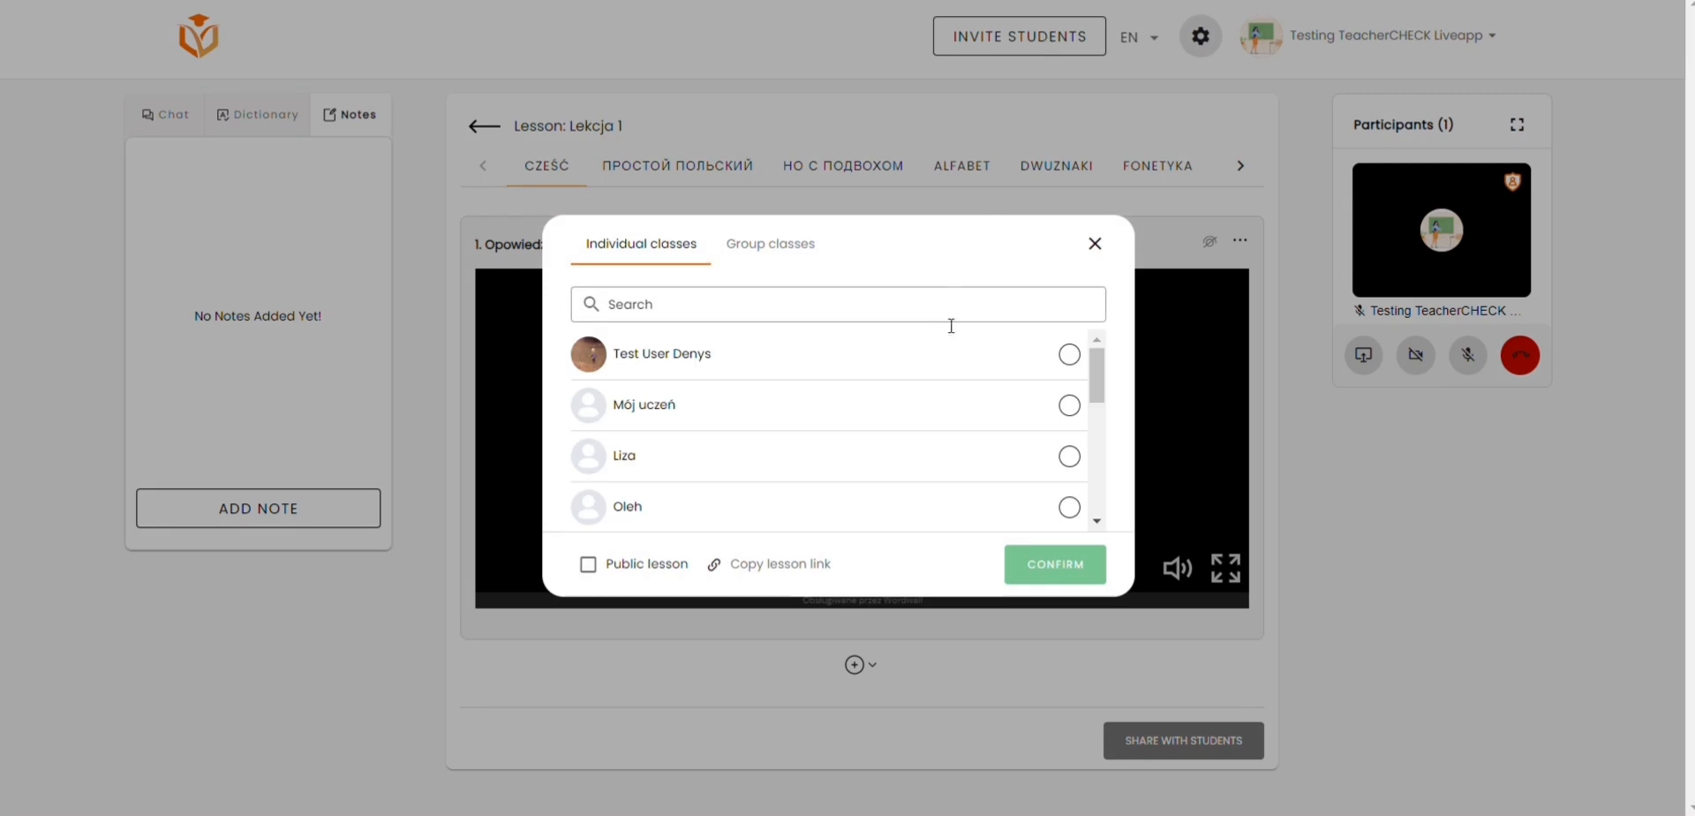
left_click(886, 461)
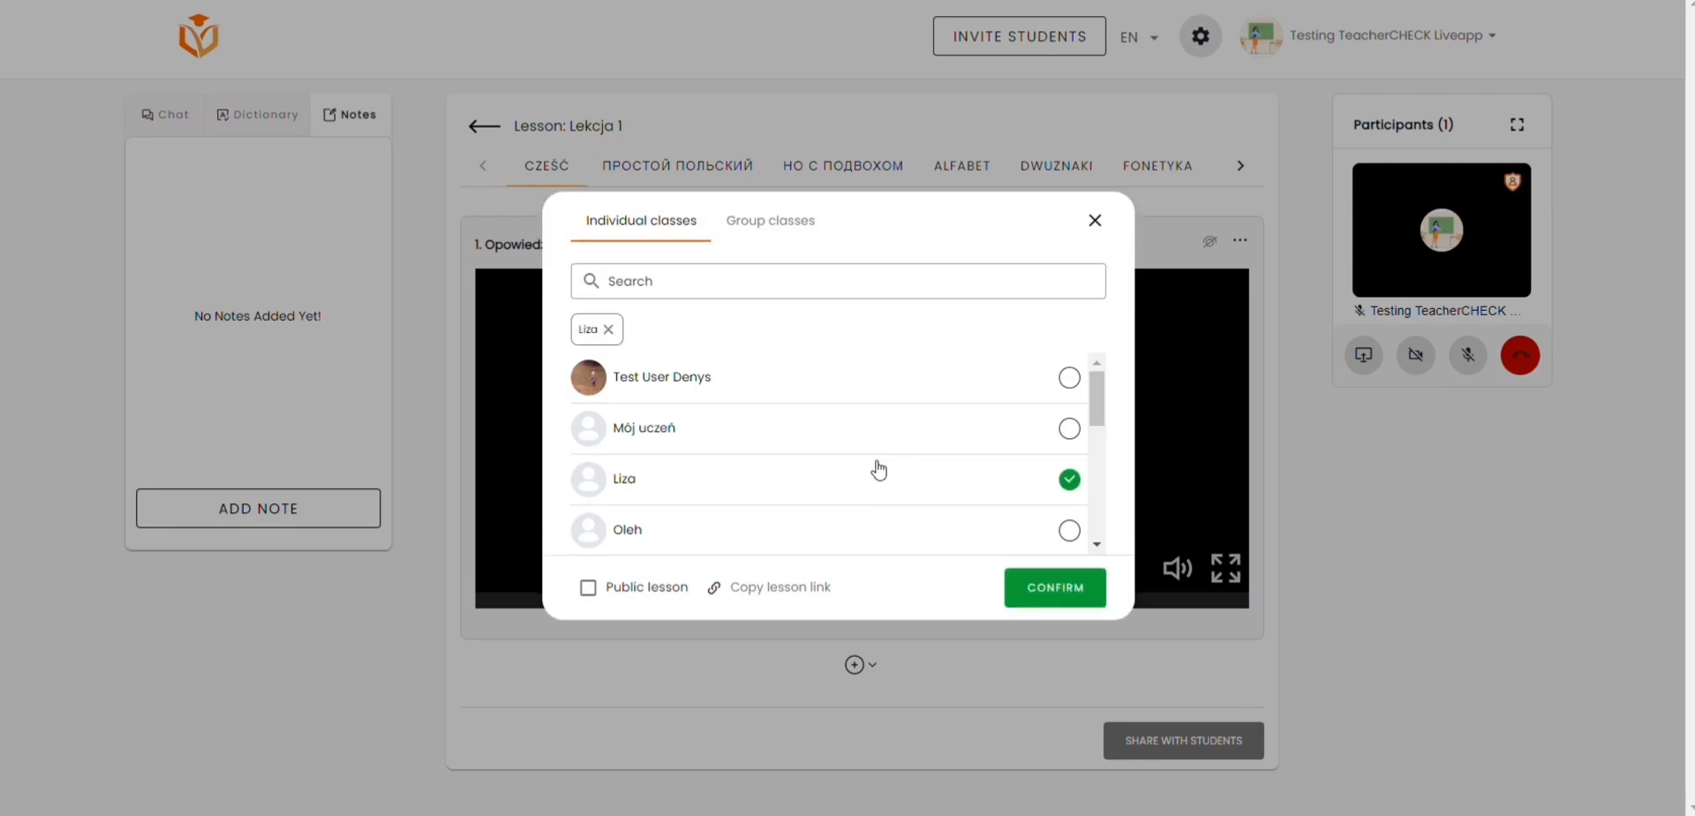
left_click(861, 419)
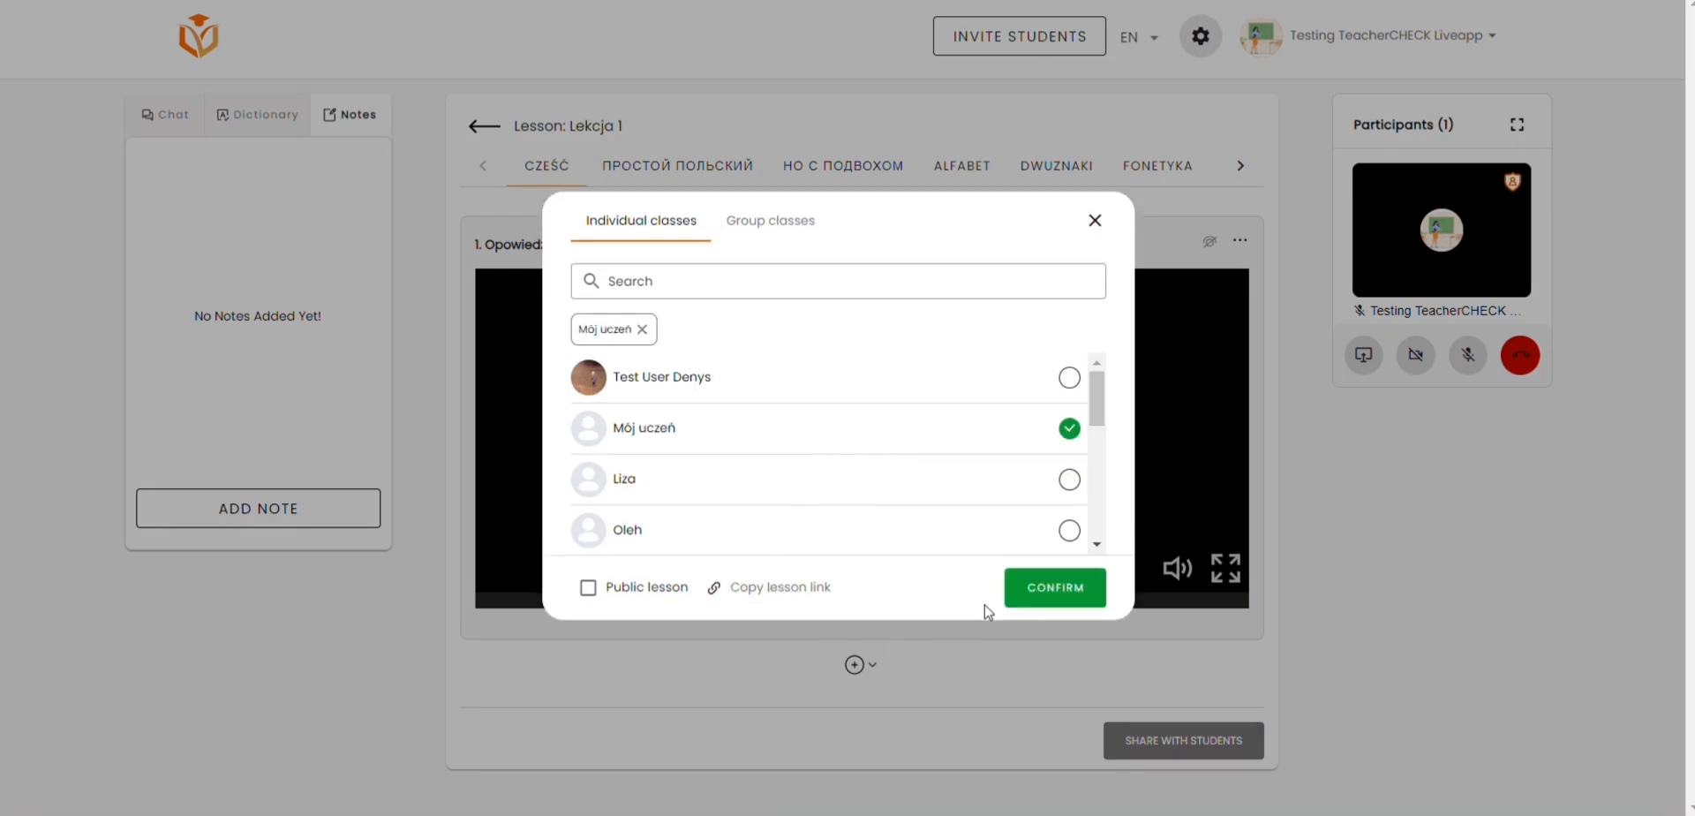
left_click(1029, 588)
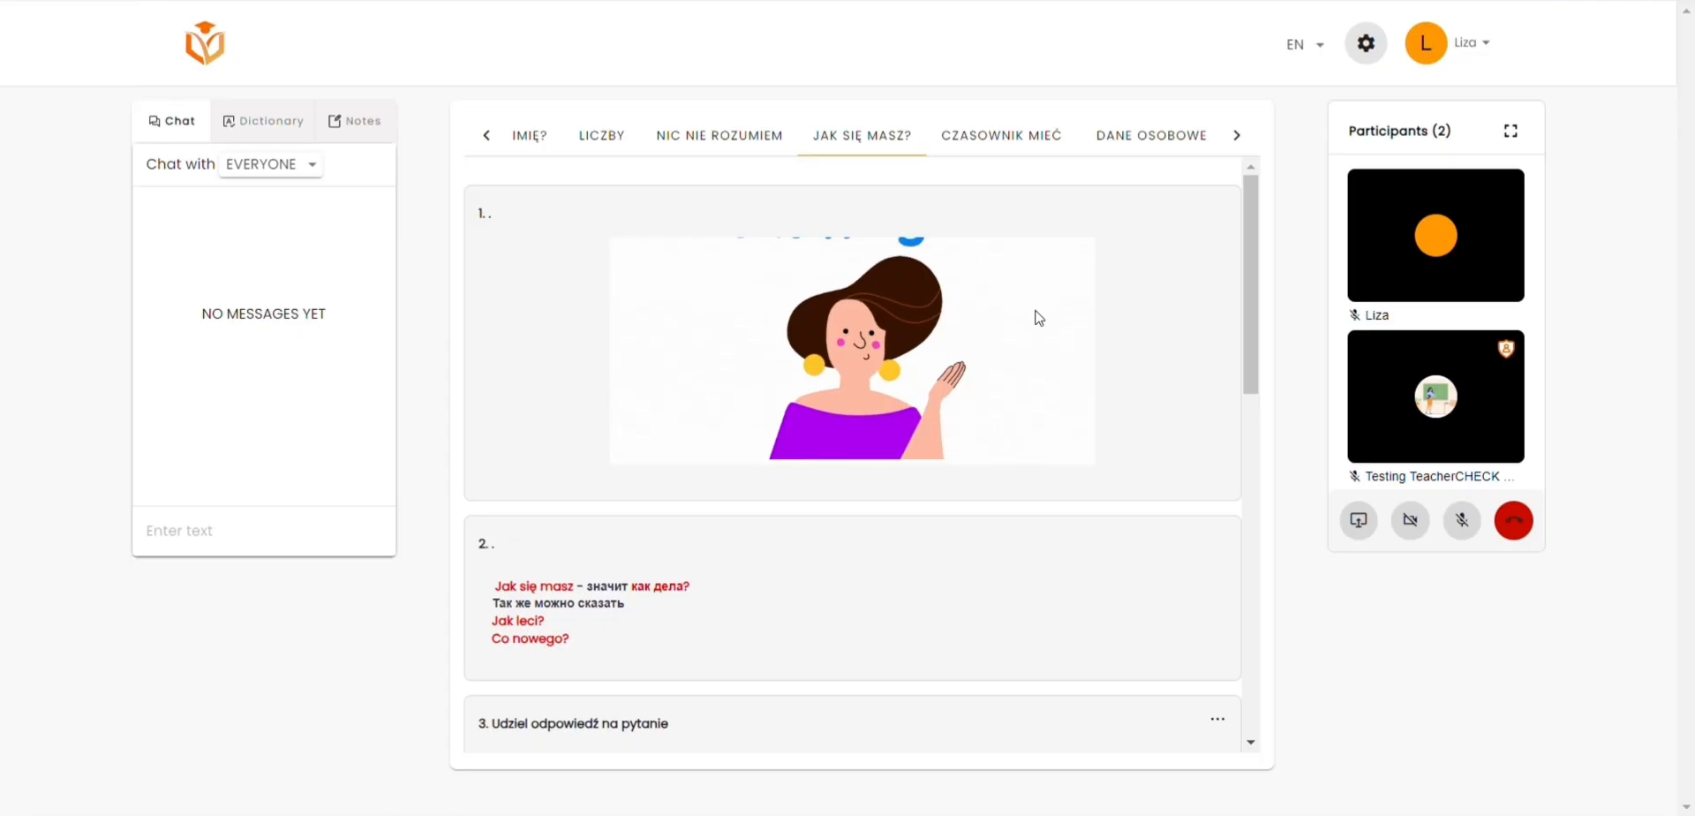
Step: Look through the exercises of the Jak się masz?, Czasownik mieć and Dane osobowe topics in the student's lesson view
scroll(897, 243, "down", 15)
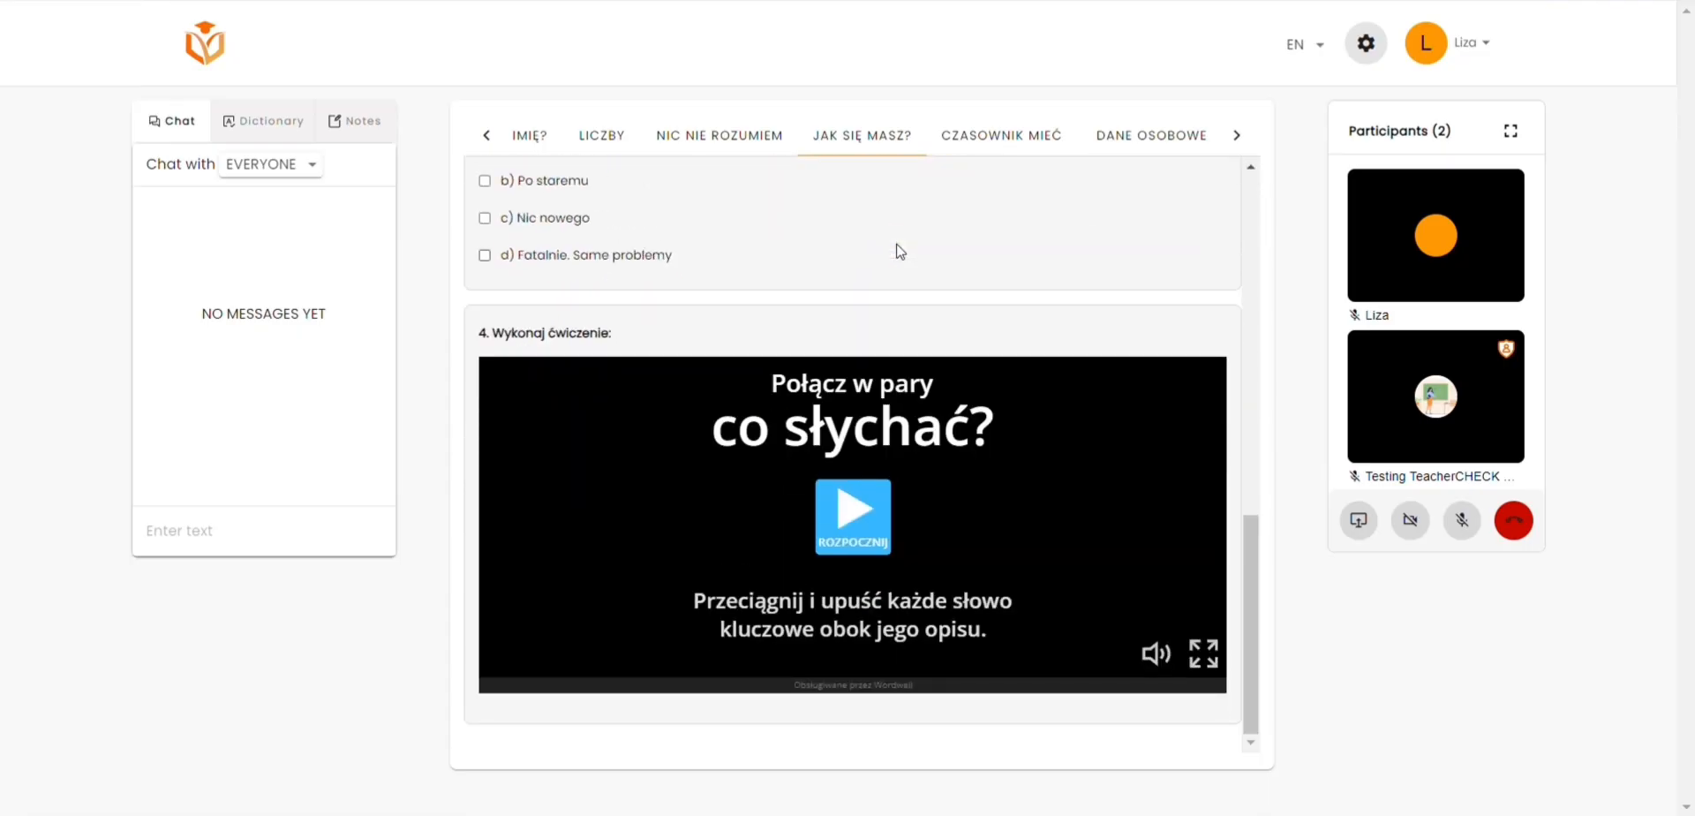
left_click(998, 136)
scroll(973, 215, "down", 5)
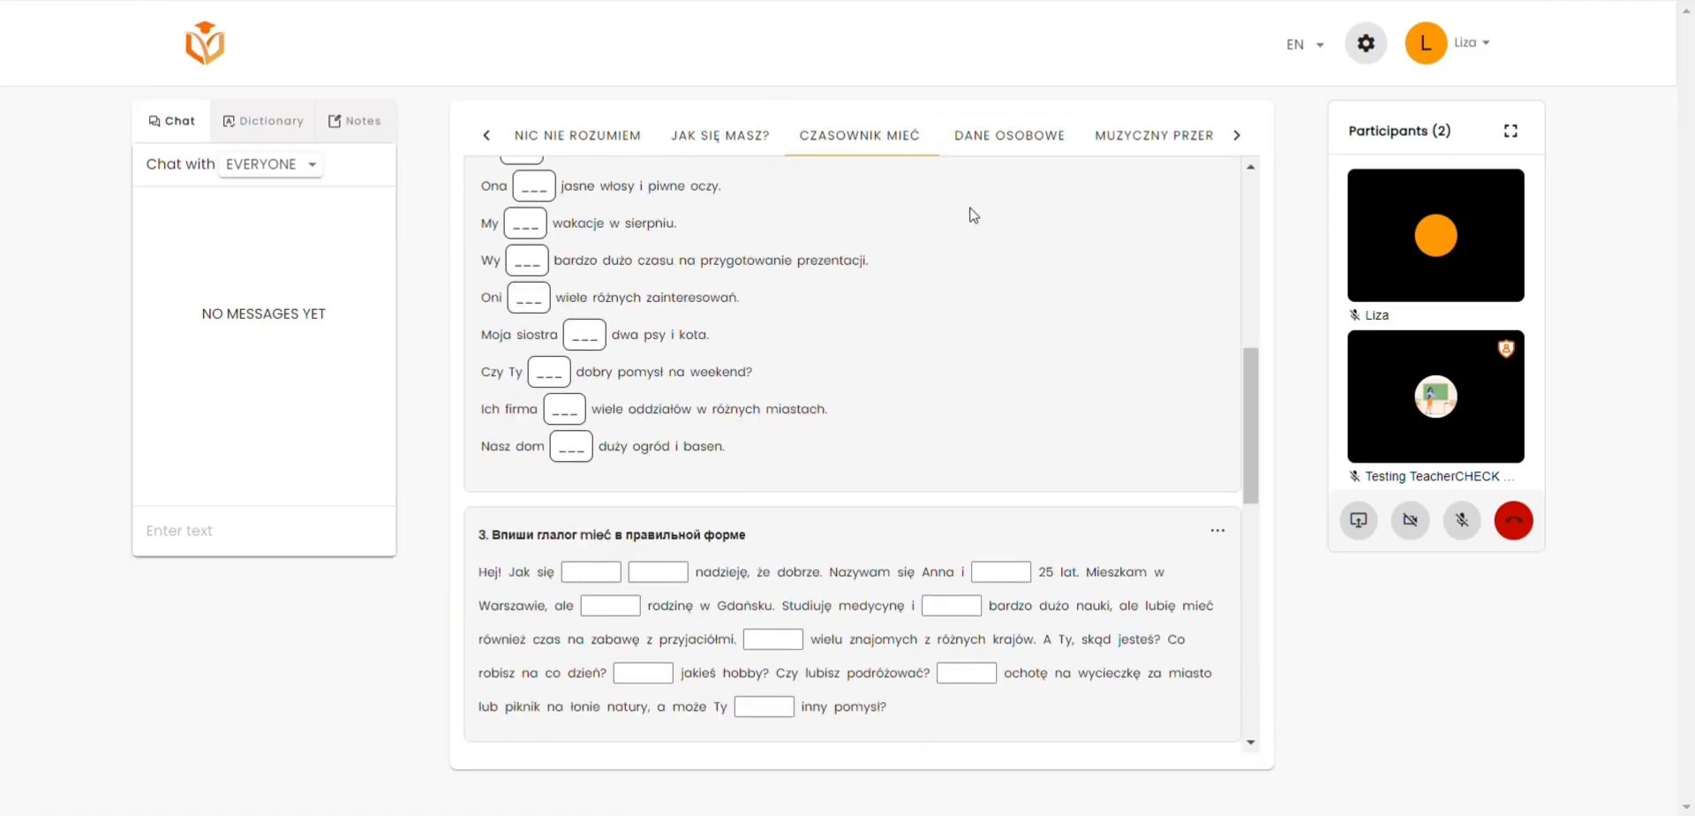
scroll(971, 215, "down", 5)
left_click(1004, 135)
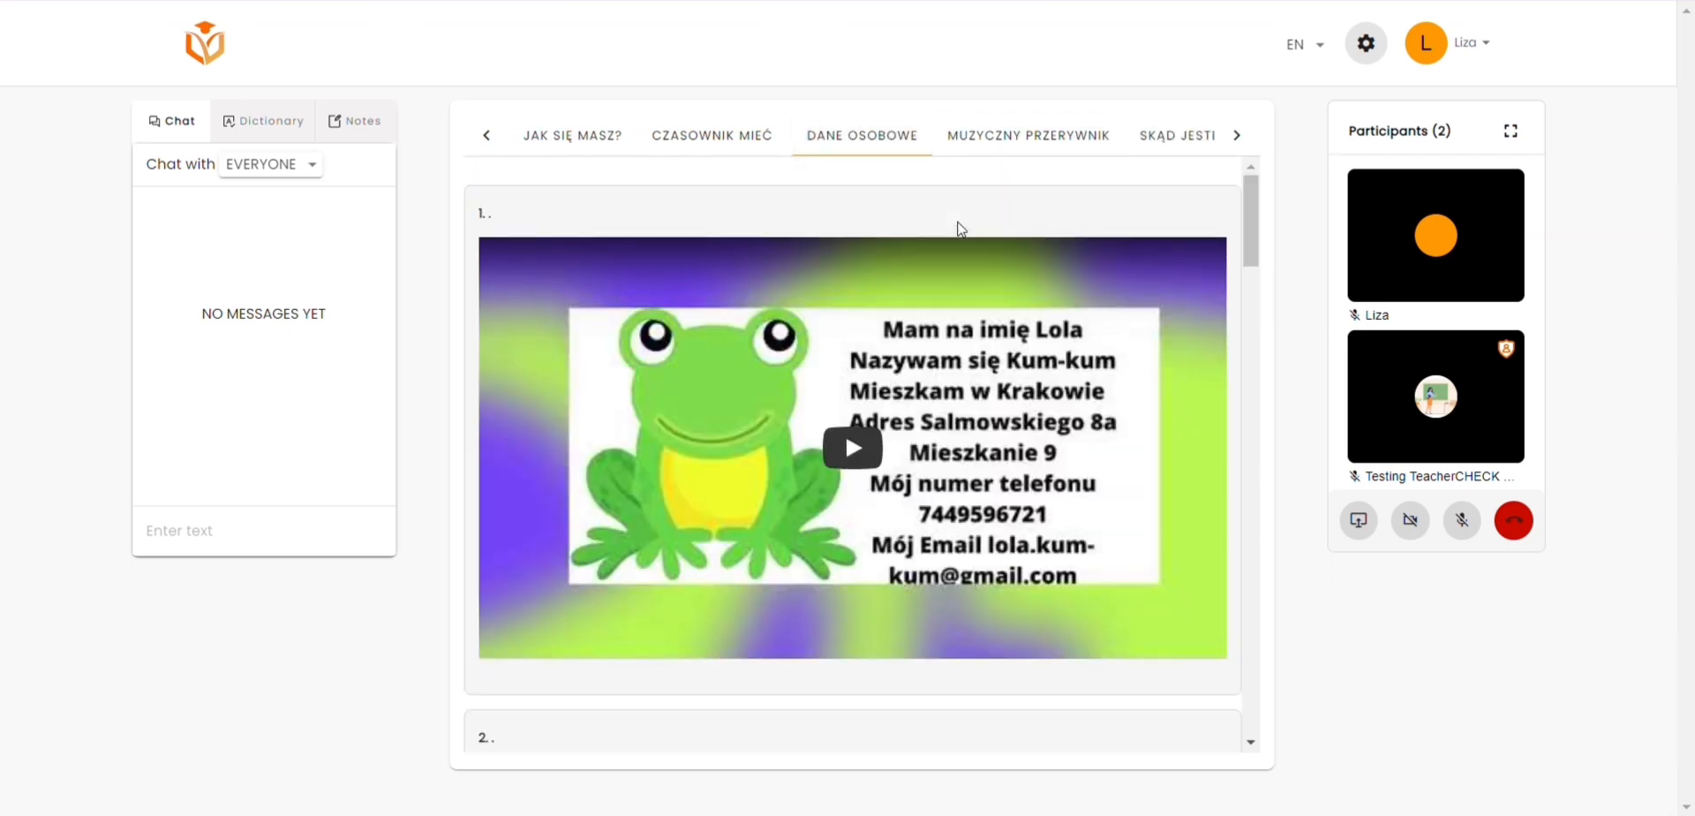
scroll(961, 230, "down", 20)
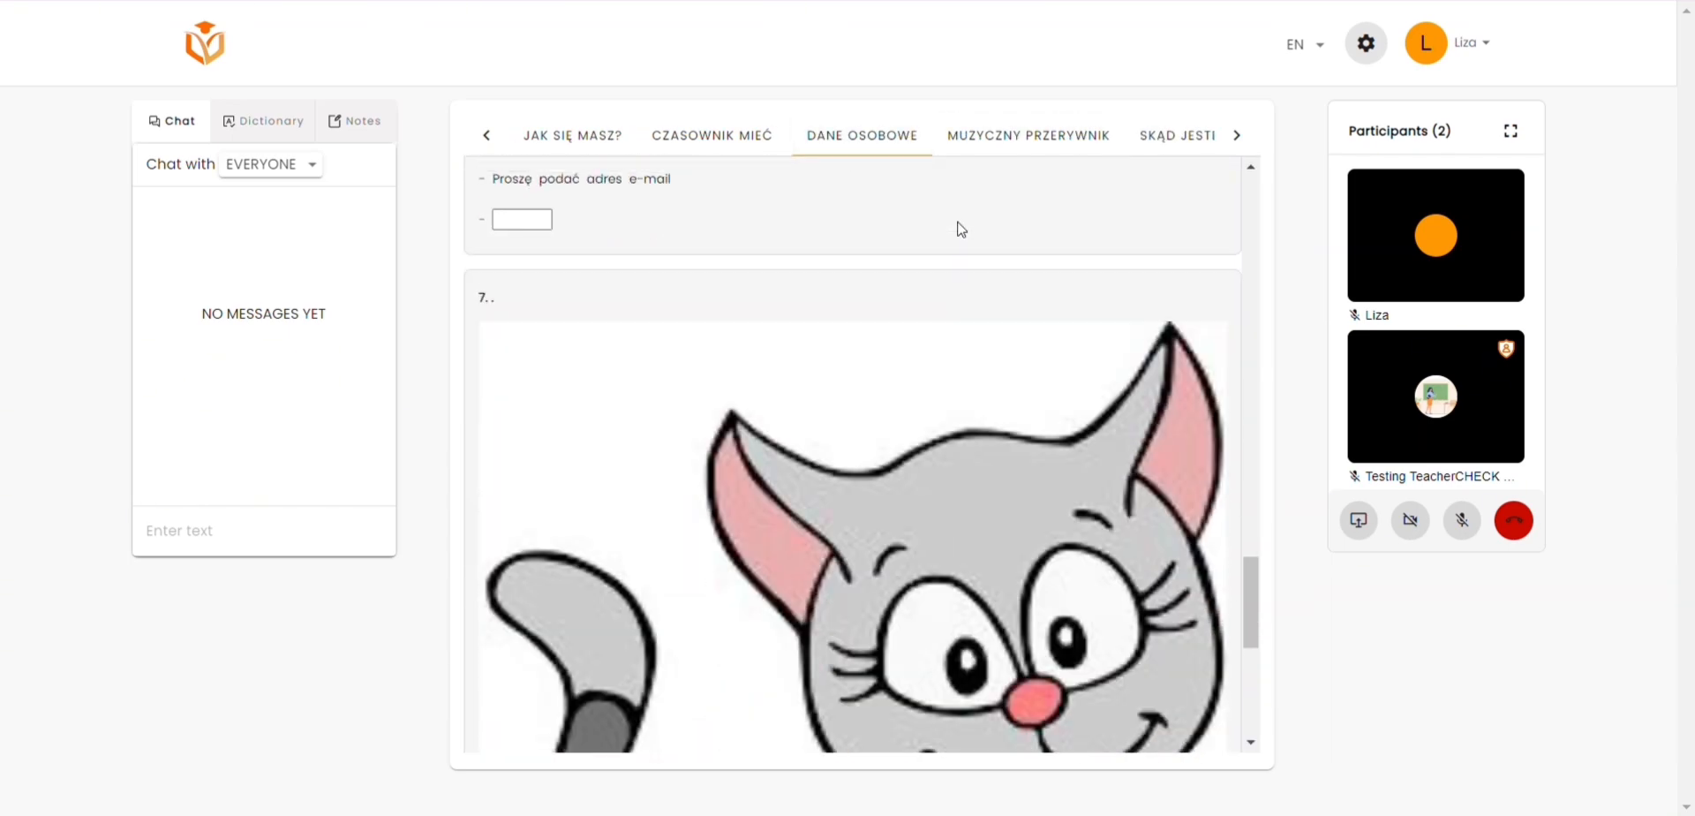
scroll(961, 229, "down", 5)
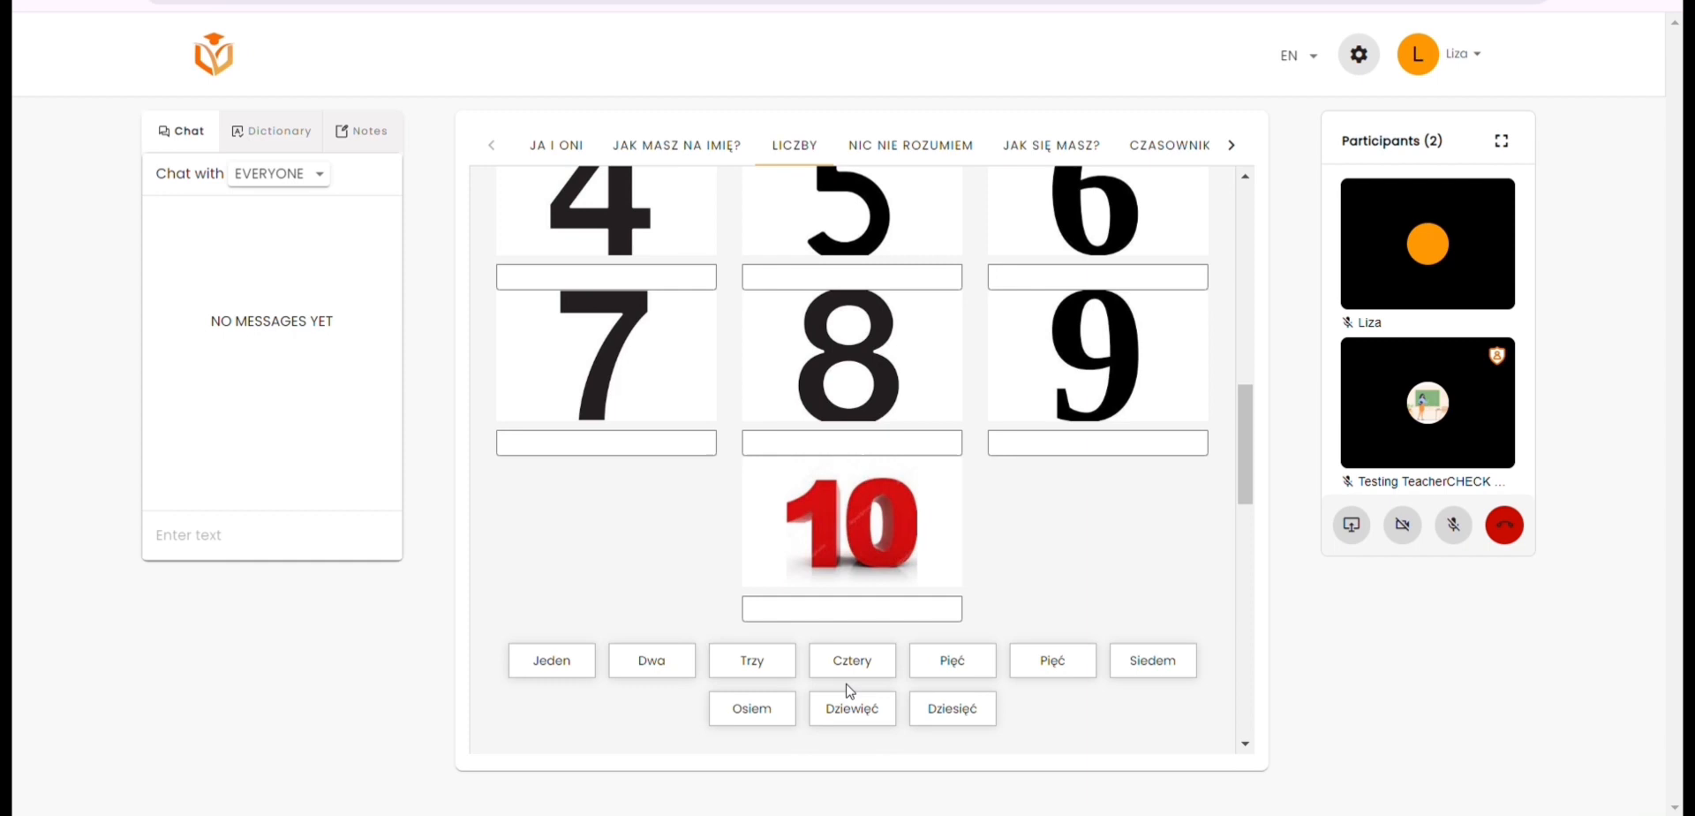
left_click_drag(867, 666, 838, 289)
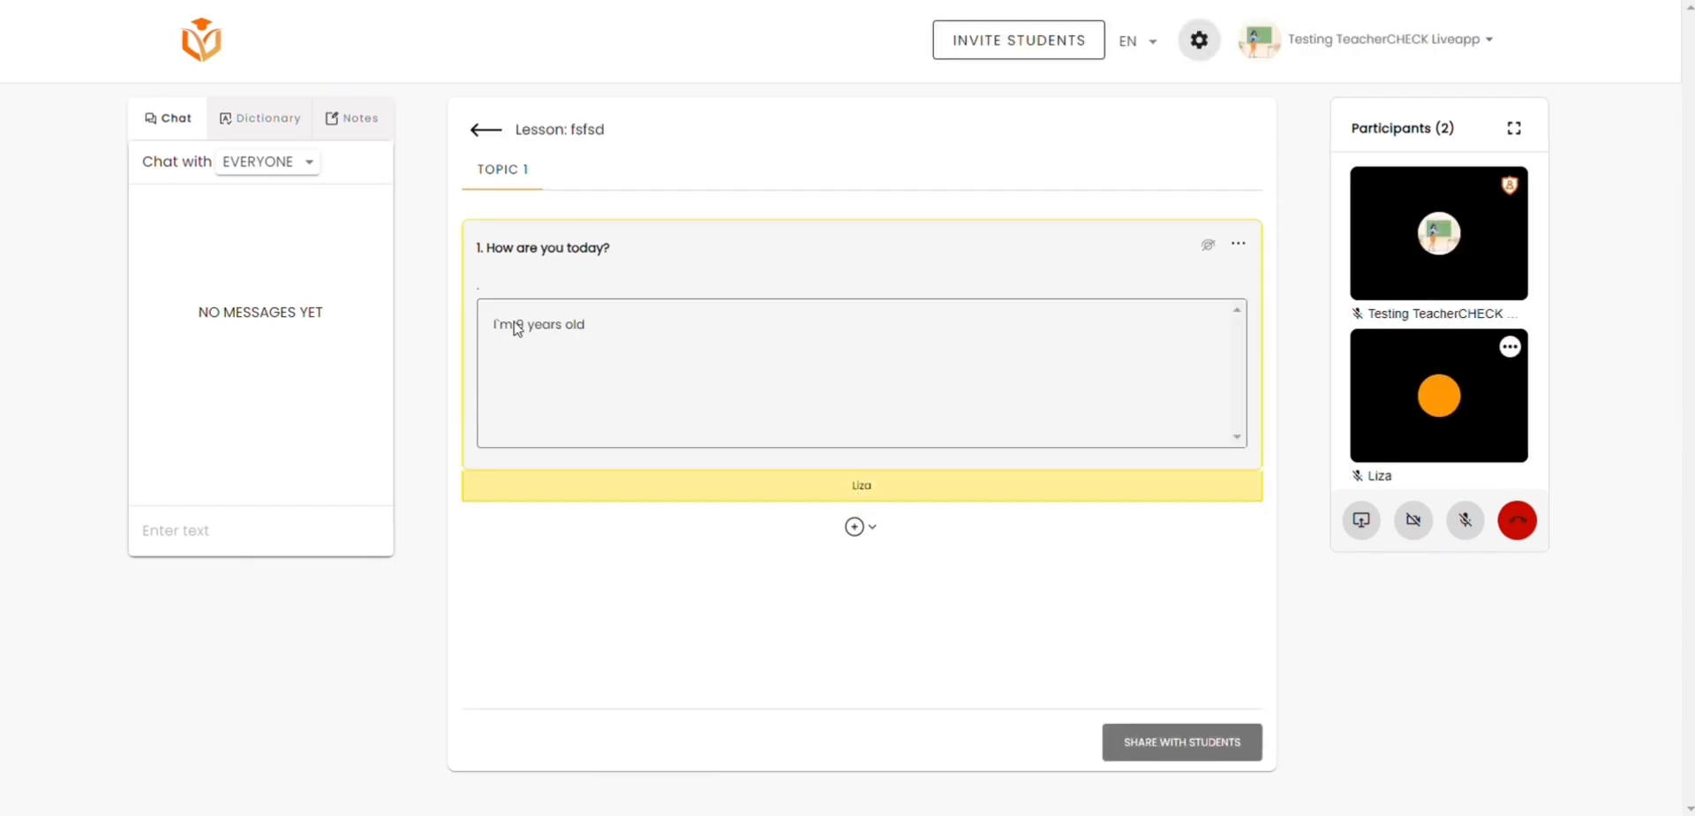
Step: Correct the student's answer to "How are you today?" to read "I'm fine. Thank you"
left_click(525, 327)
type("fine. Thank you")
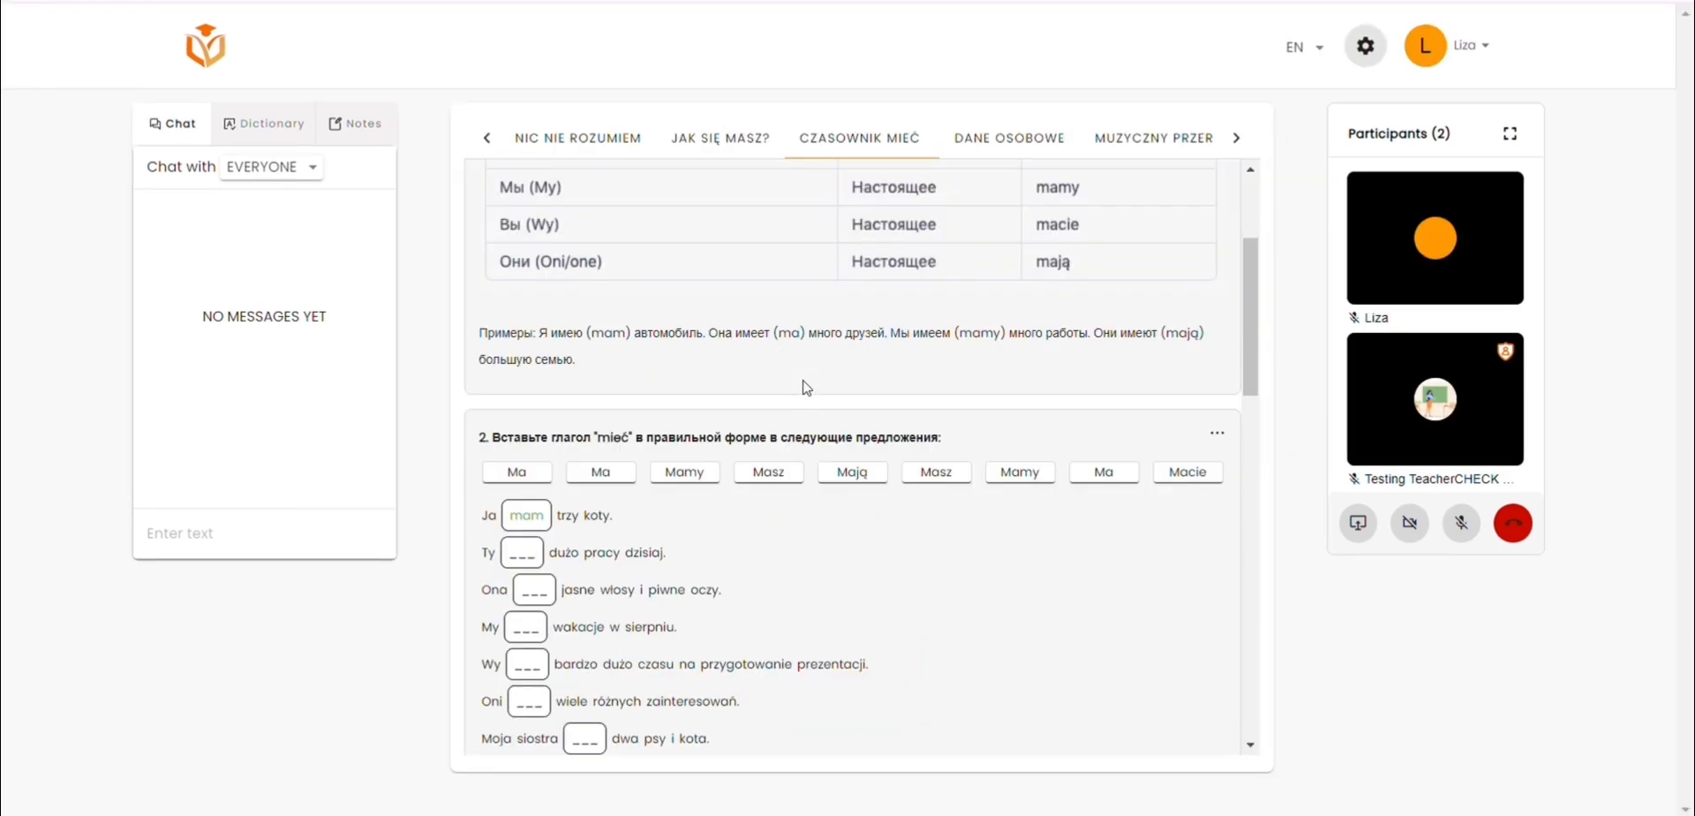
Step: Place masz and ma in the gaps of the Ty and Ona sentences in the mieć word-bank exercise
scroll(807, 388, "down", 2)
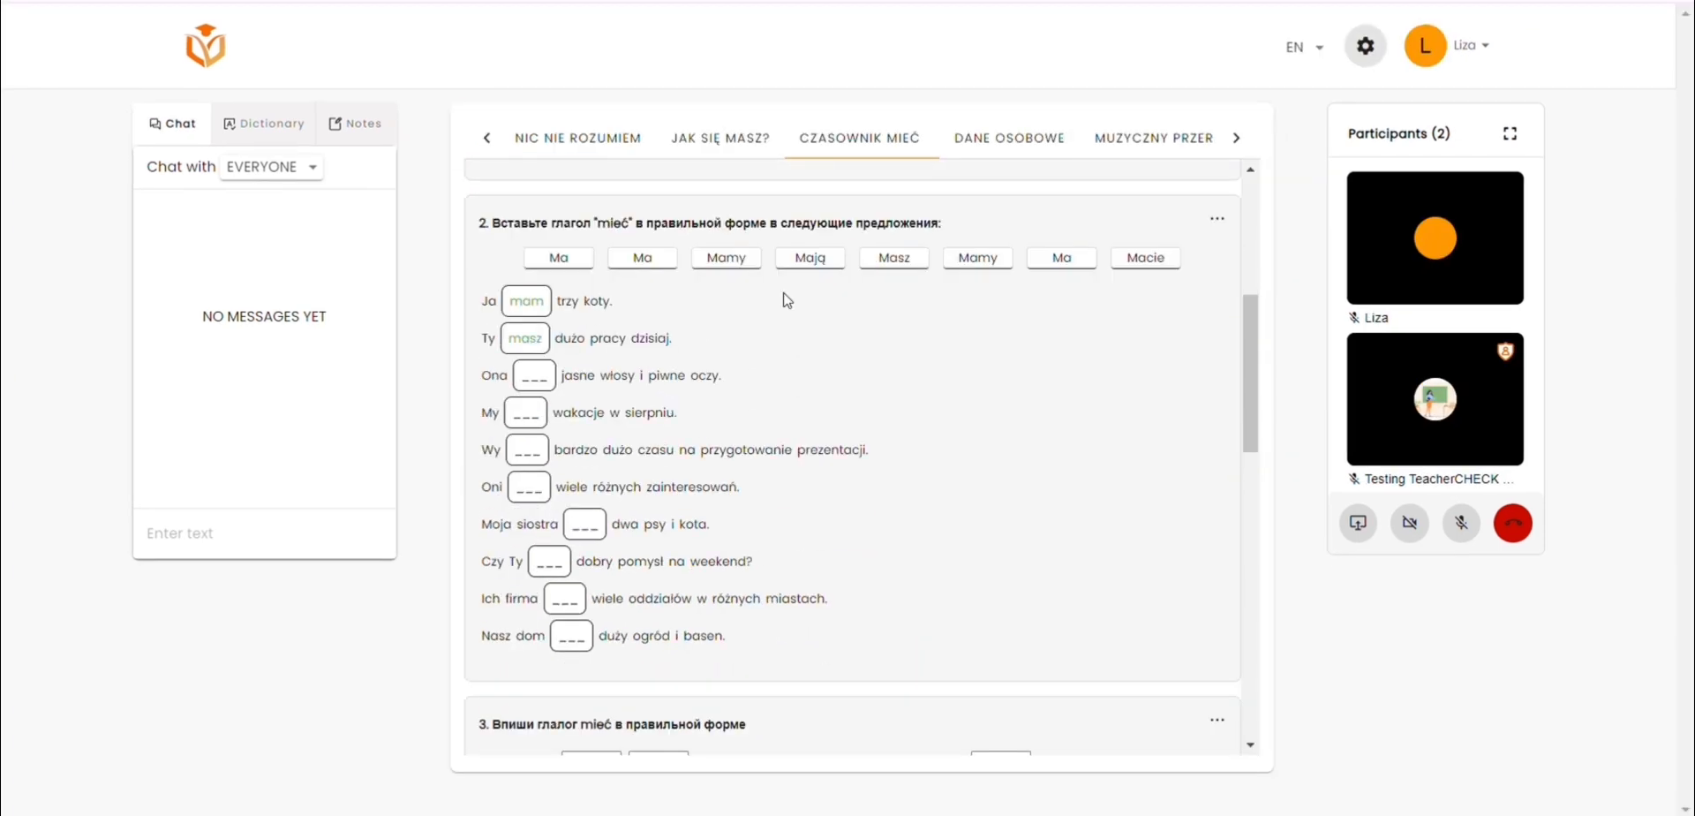
left_click_drag(643, 258, 534, 371)
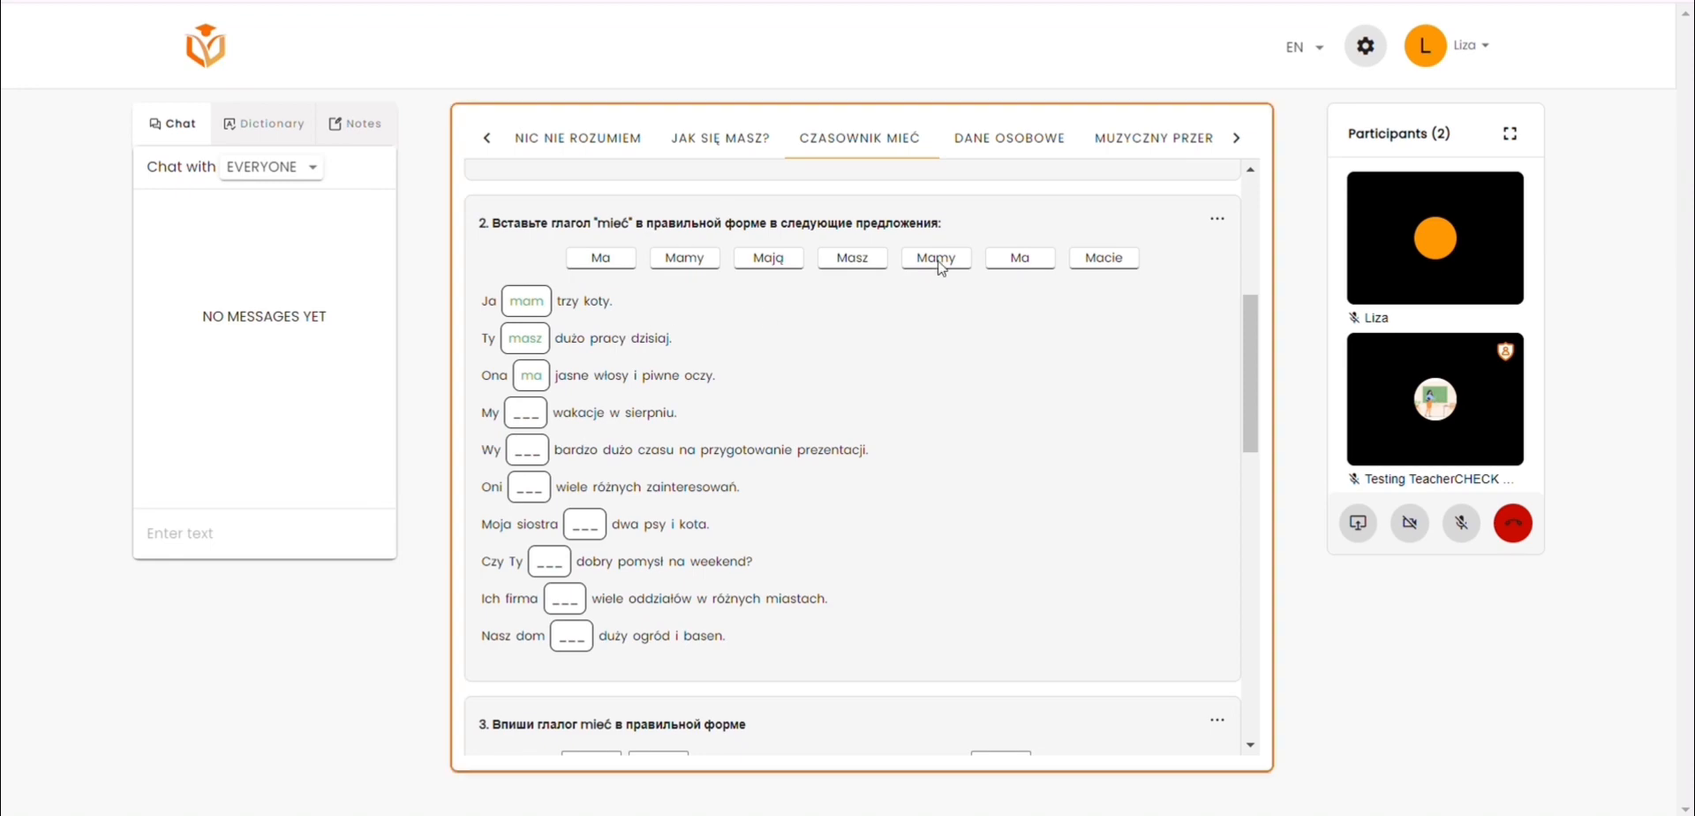
scroll(935, 274, "down", 3)
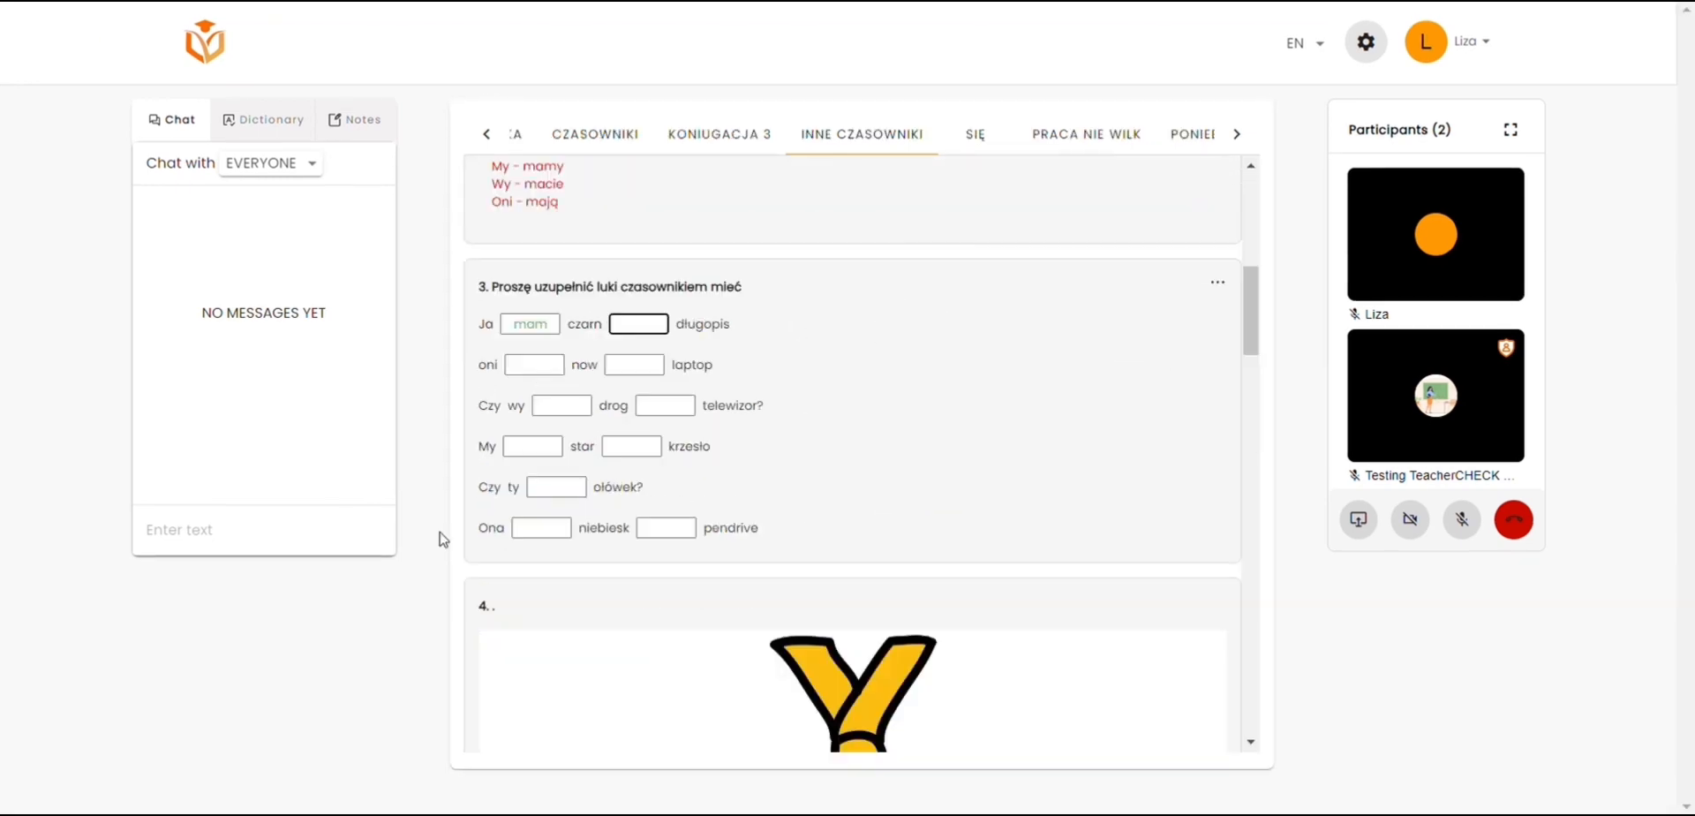
Step: Fill the gaps of the oni sentence with maja and y, and of the Czy wy sentence with macie and i
left_click(532, 369)
type("maja")
left_click(633, 369)
type("y")
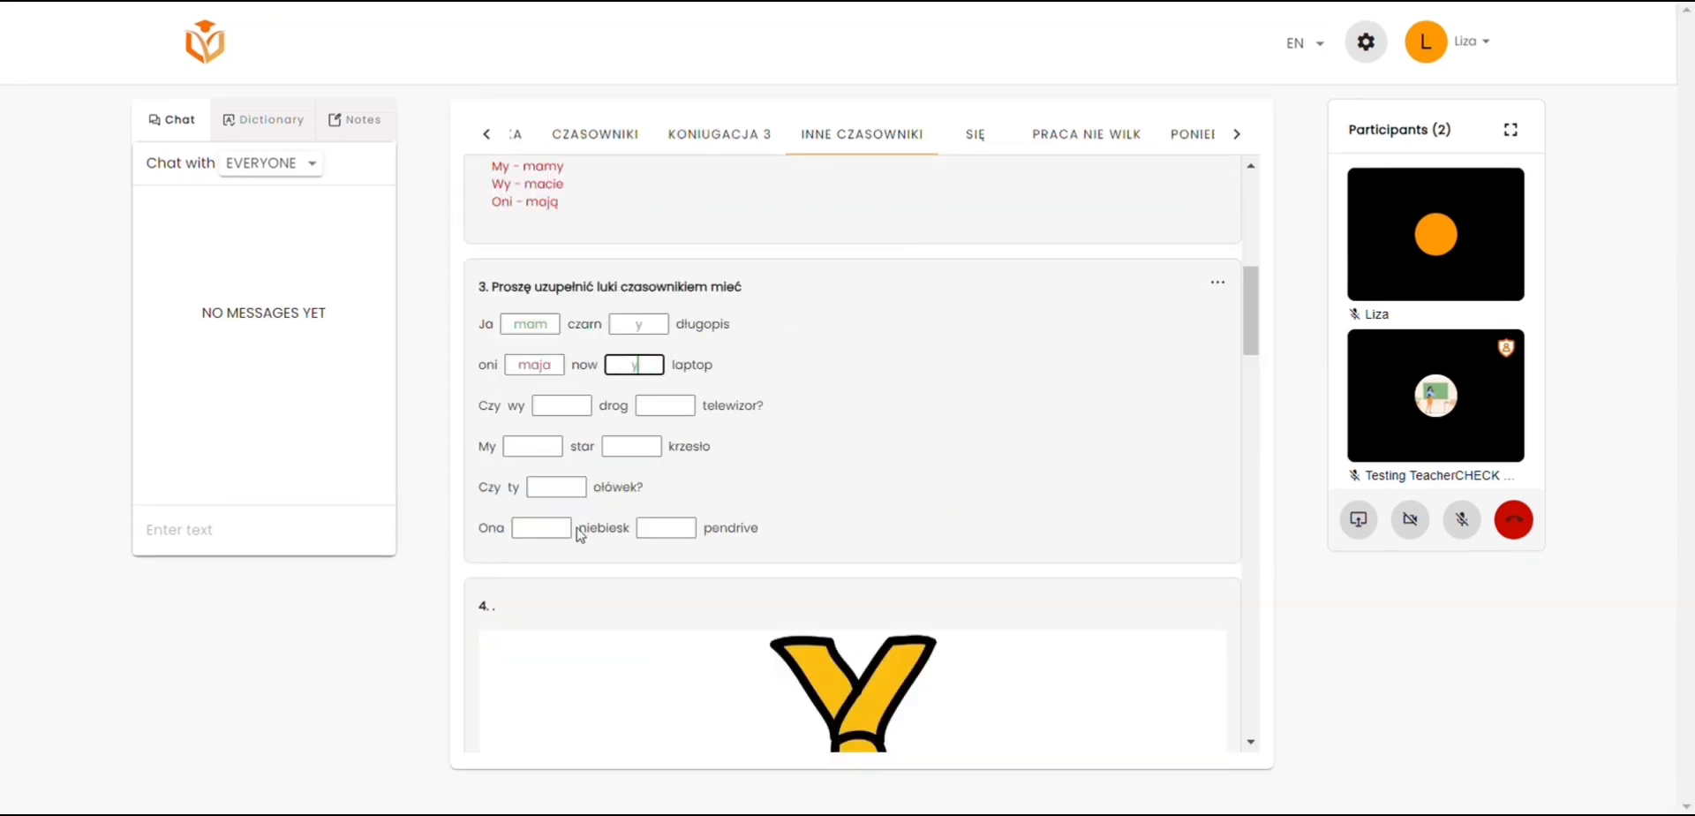
left_click(563, 408)
type("macie")
left_click(676, 404)
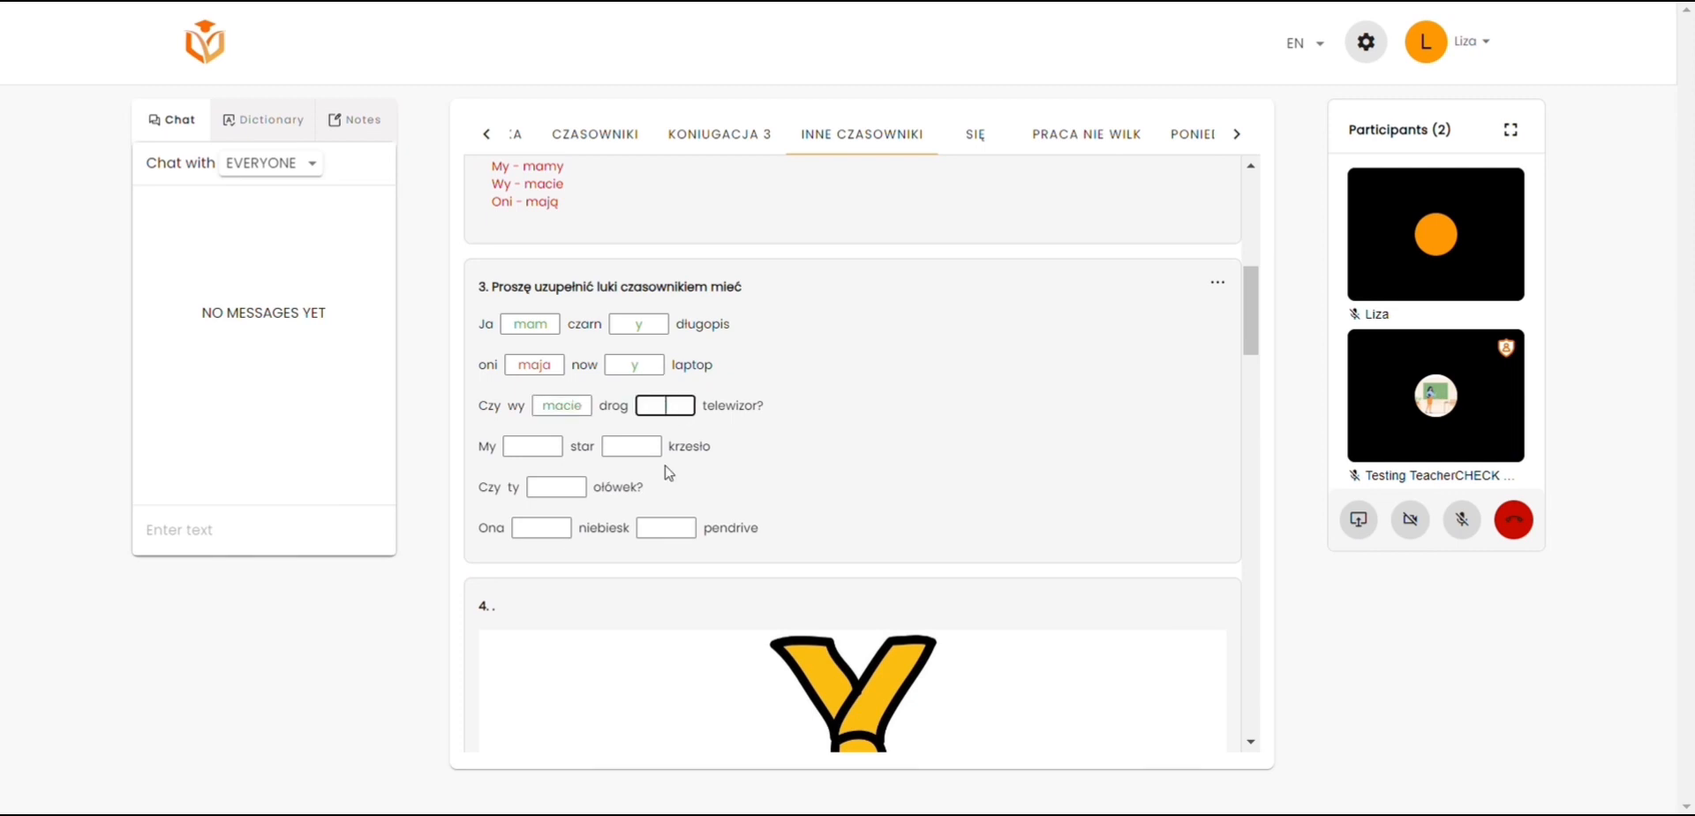
type("i")
Step: Enter mamy and i in the My sentence and ma in the Ona sentence, and view the student's result for each gap
left_click(542, 455)
type("mamy")
left_click(658, 443)
type("i")
key("Tab")
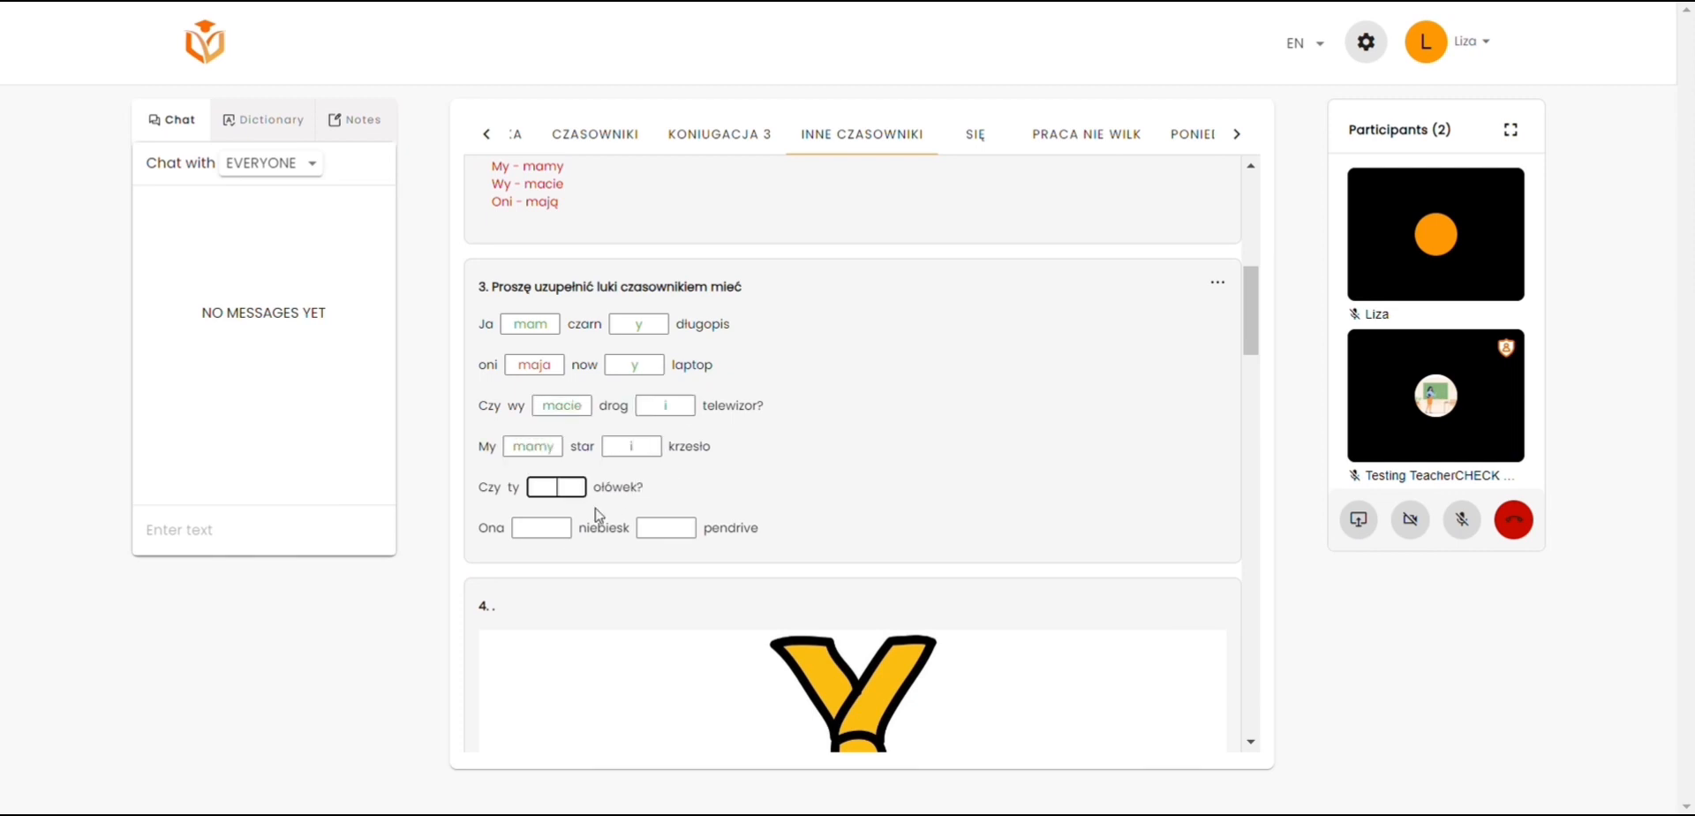
key("Tab")
type("ma")
key("Tab")
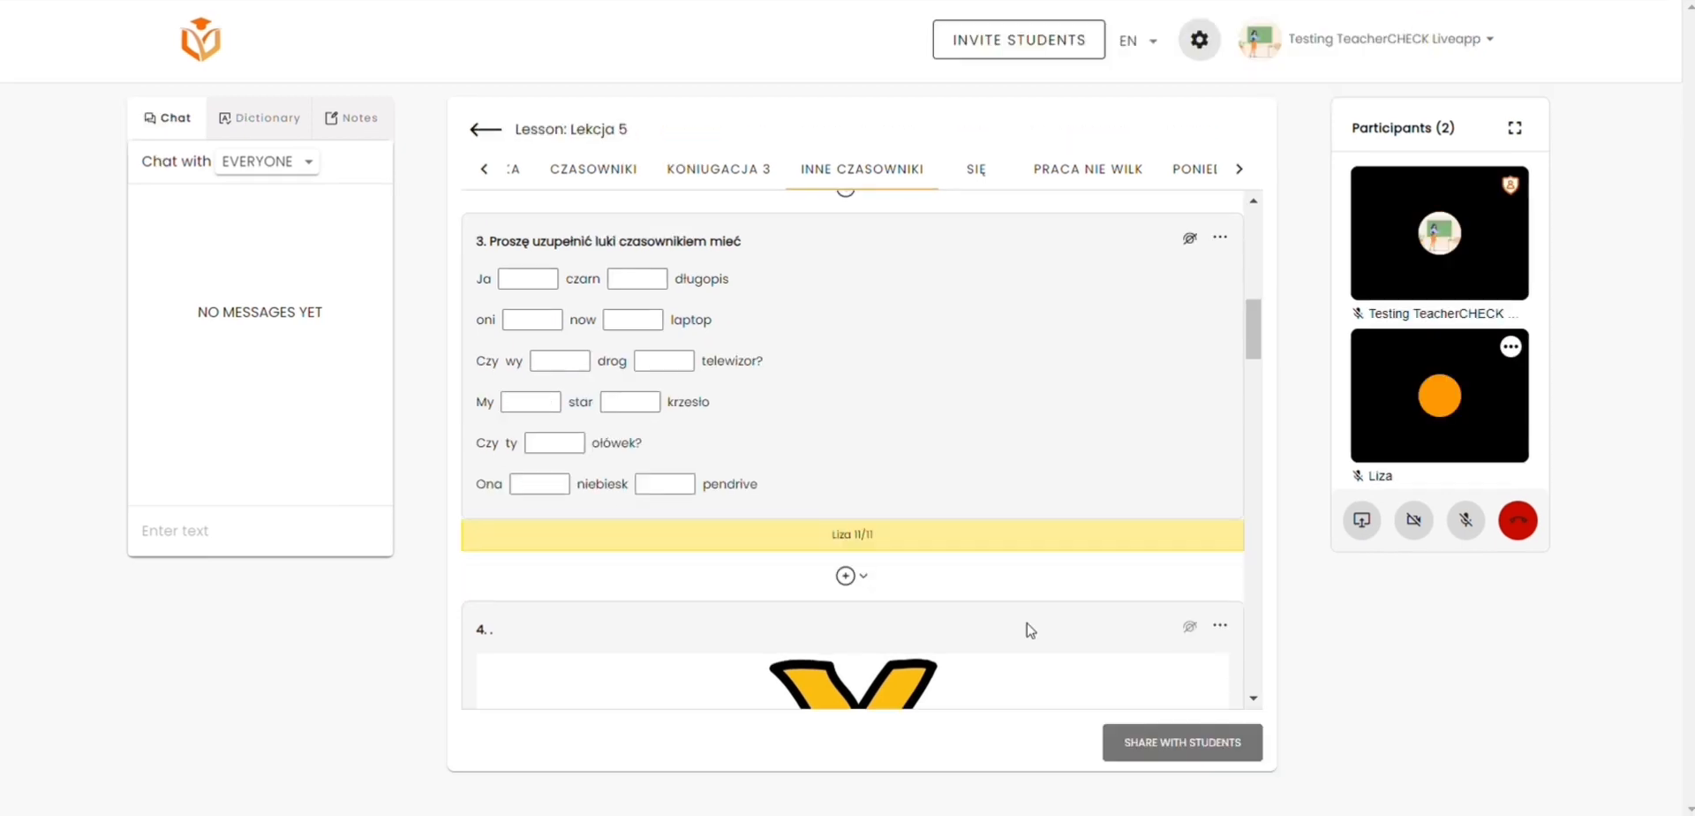
mouse_move(893, 552)
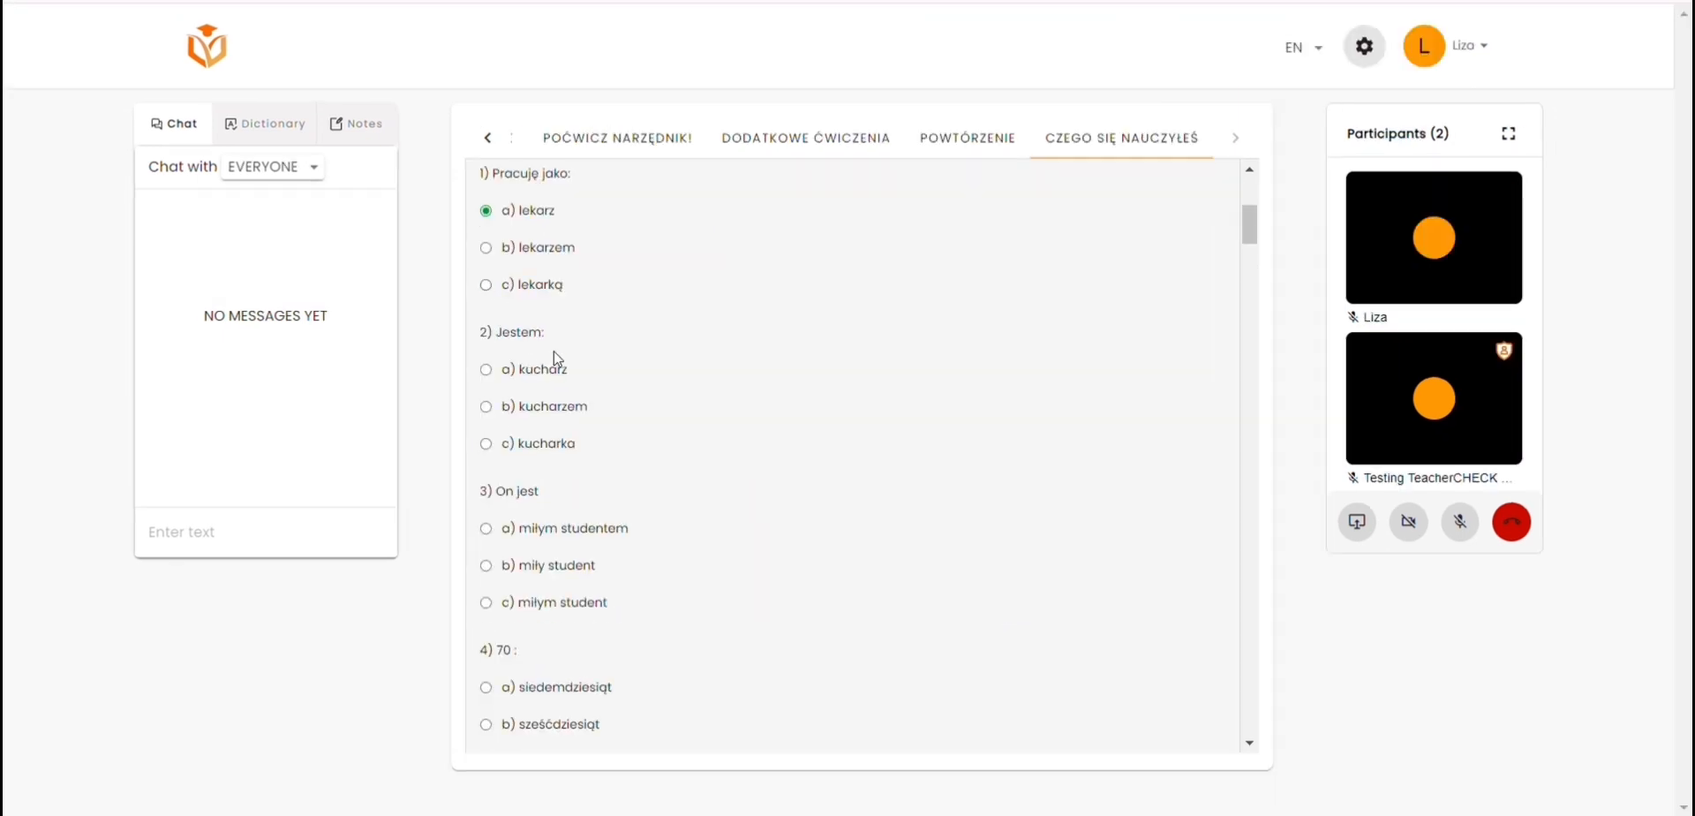
Step: Answer questions 2 and 3 of the Czego się nauczyłeś quiz with kucharzem and miłym studentem
scroll(500, 382, "down", 1)
left_click(491, 385)
scroll(503, 401, "down", 2)
left_click(488, 395)
scroll(533, 388, "down", 2)
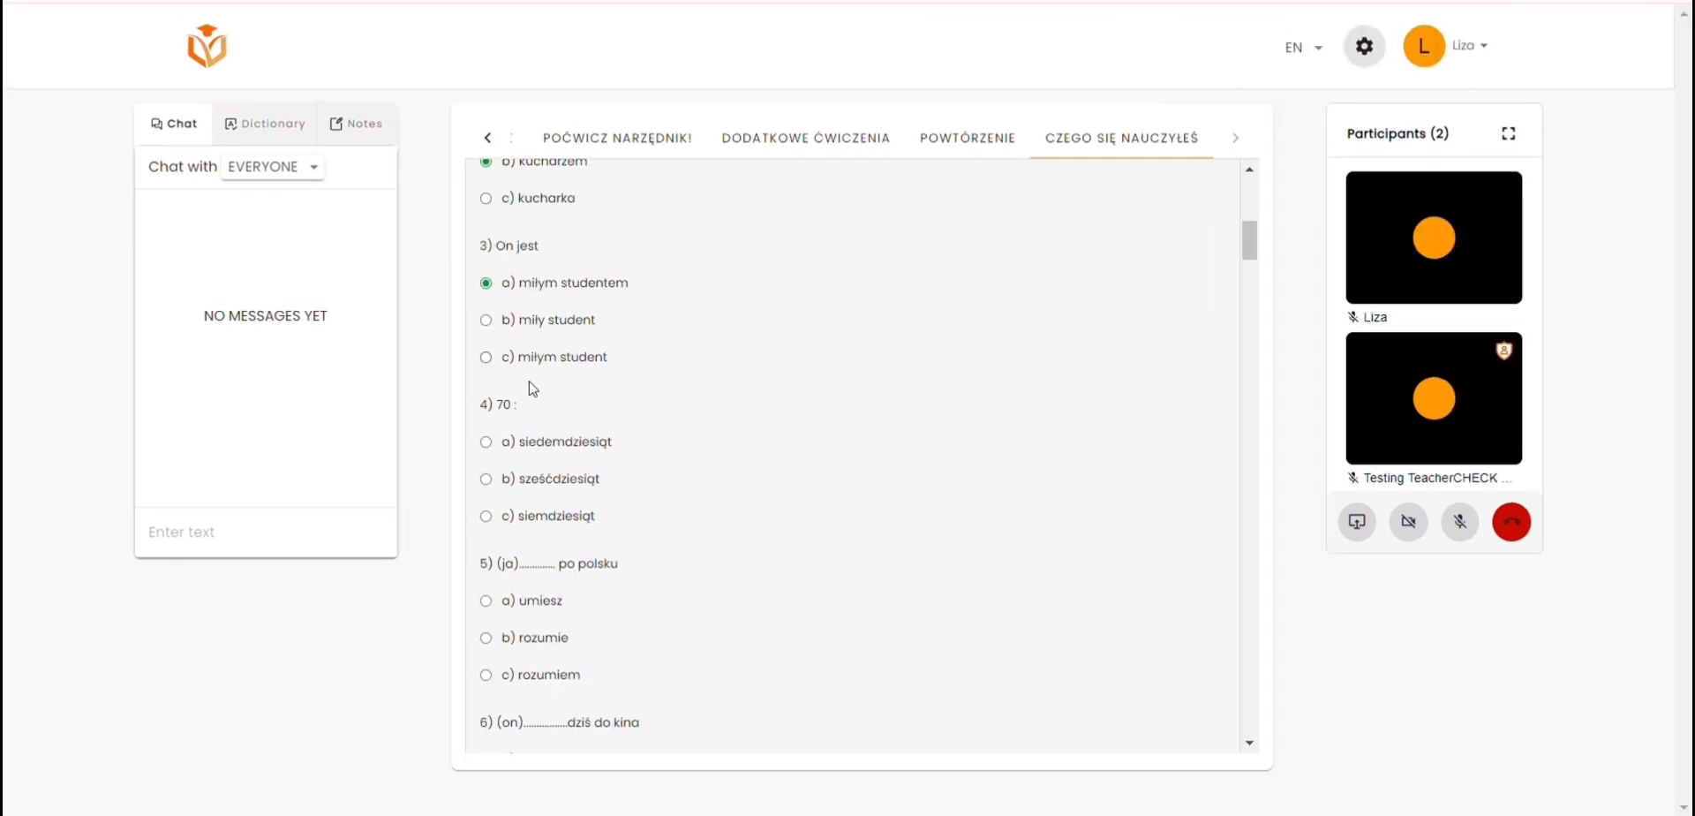
Step: Answer quiz questions 5, 6 and 7 with rozumiem, ide and piszą
left_click(486, 674)
scroll(491, 477, "down", 3)
left_click(486, 464)
scroll(491, 477, "down", 1)
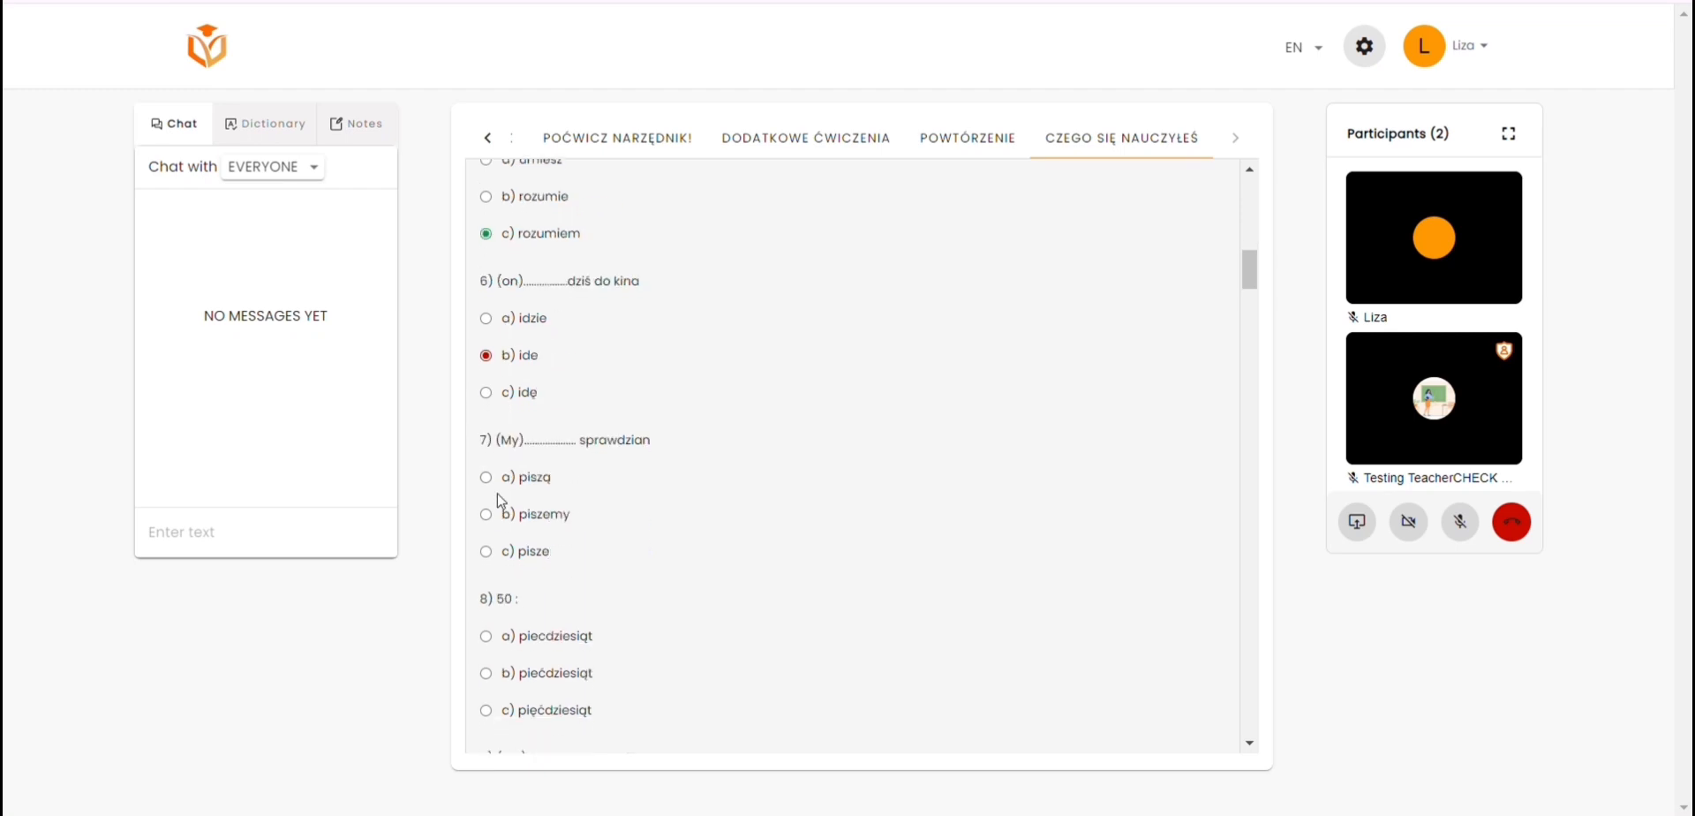
left_click(486, 486)
scroll(529, 481, "down", 2)
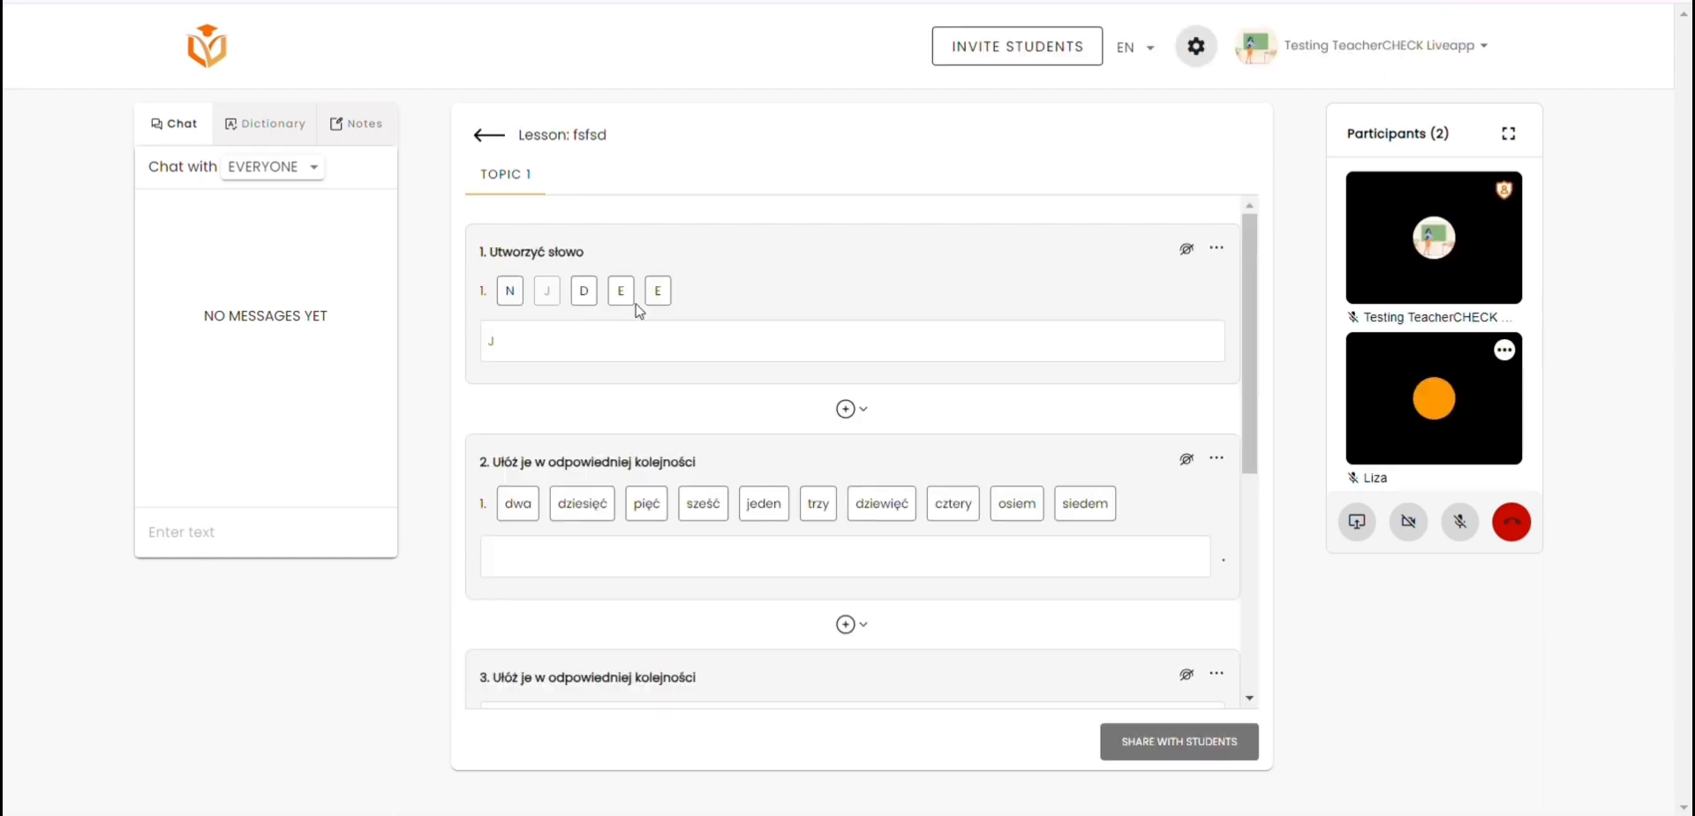
Step: Open the answer choices for the gap in the "O której (ty)" sentence
left_click(636, 292)
left_click(516, 292)
Step: Arrange the number words as jeden, dwa, trzy, dziewięć, pięć, sześć, cztery, siedem, osiem in the ordering exercise
scroll(693, 364, "down", 3)
left_click(763, 283)
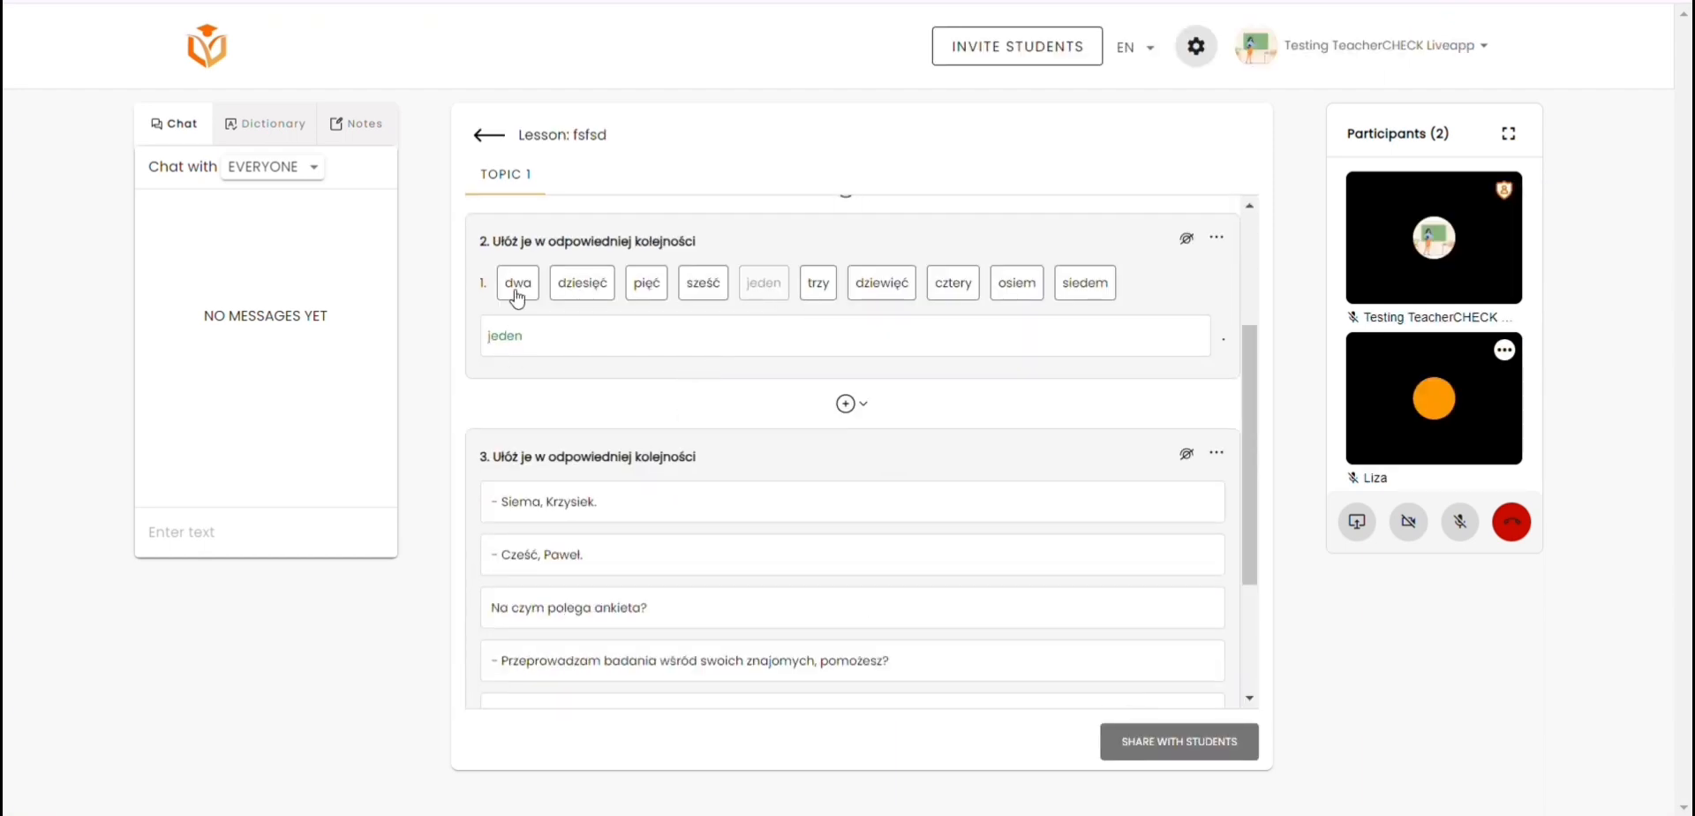
left_click(517, 287)
left_click(812, 287)
left_click(865, 291)
left_click(642, 291)
left_click(702, 284)
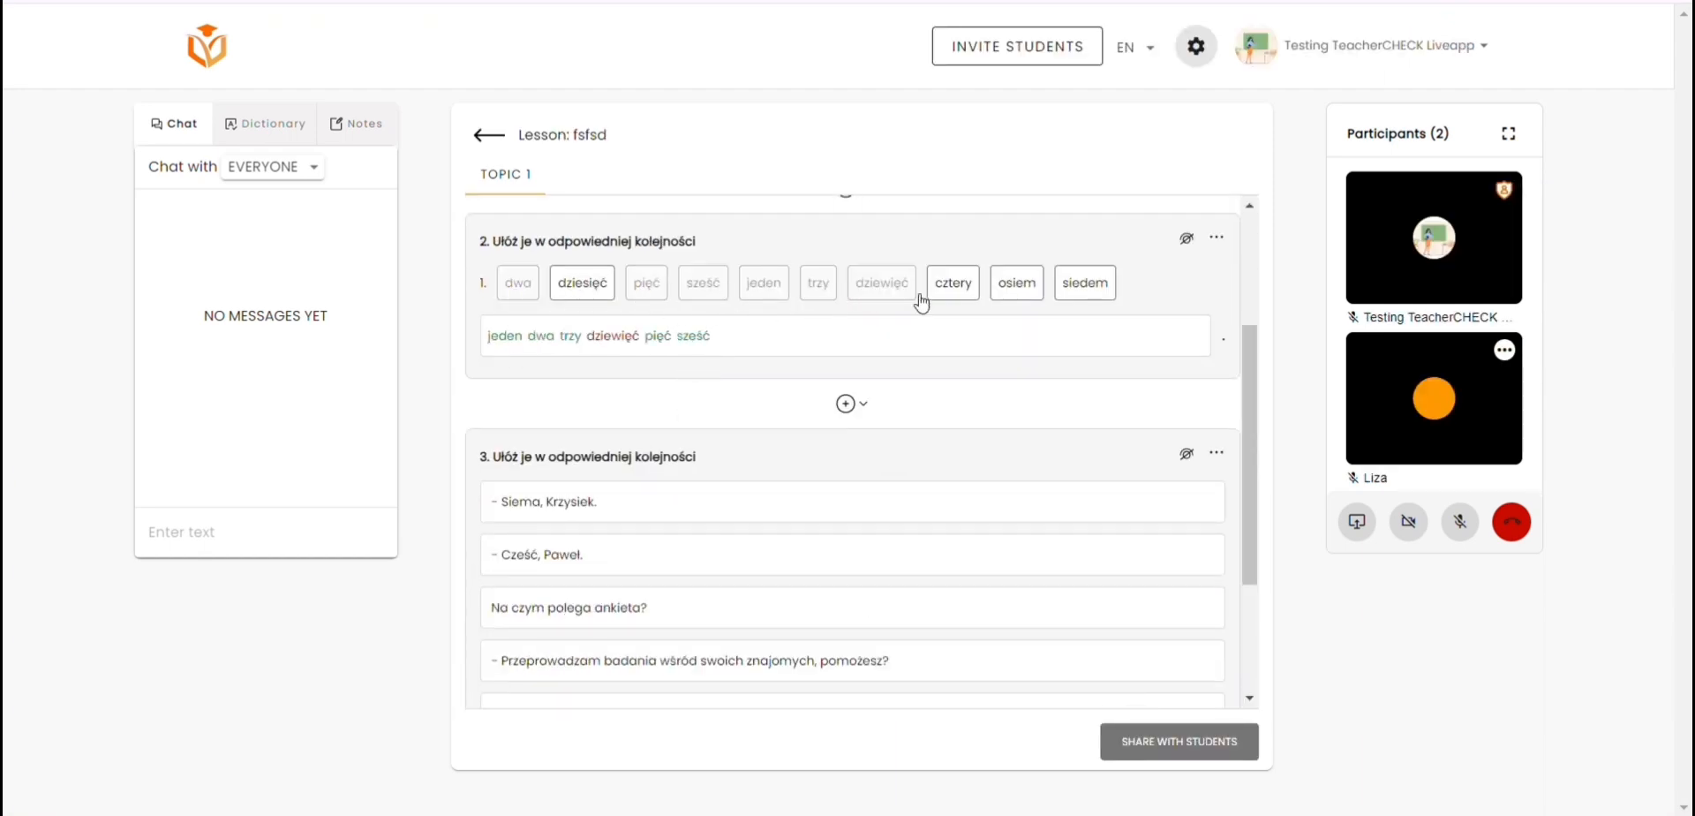
left_click(953, 284)
left_click(1085, 285)
left_click(1017, 284)
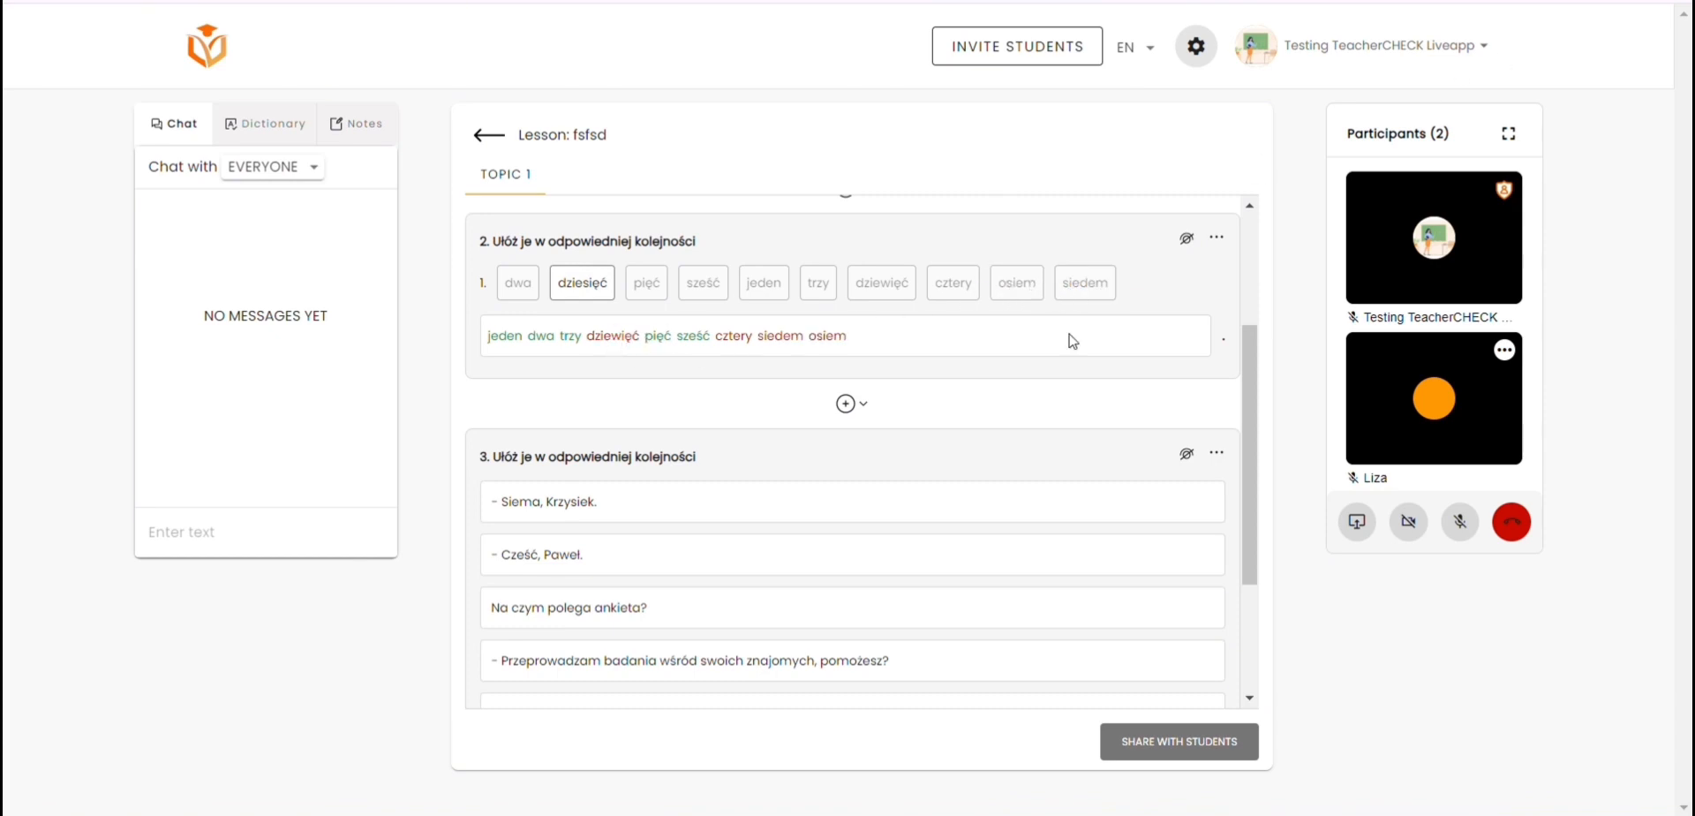
Step: Order the dialogue lines: the Cześć greeting, the Siema greeting, Przeprowadzam badania wśród swoich znajomych, Dlaczego nie?, Na czym polega ankieta?
scroll(768, 356, "down", 3)
left_click(768, 356)
left_click(654, 297)
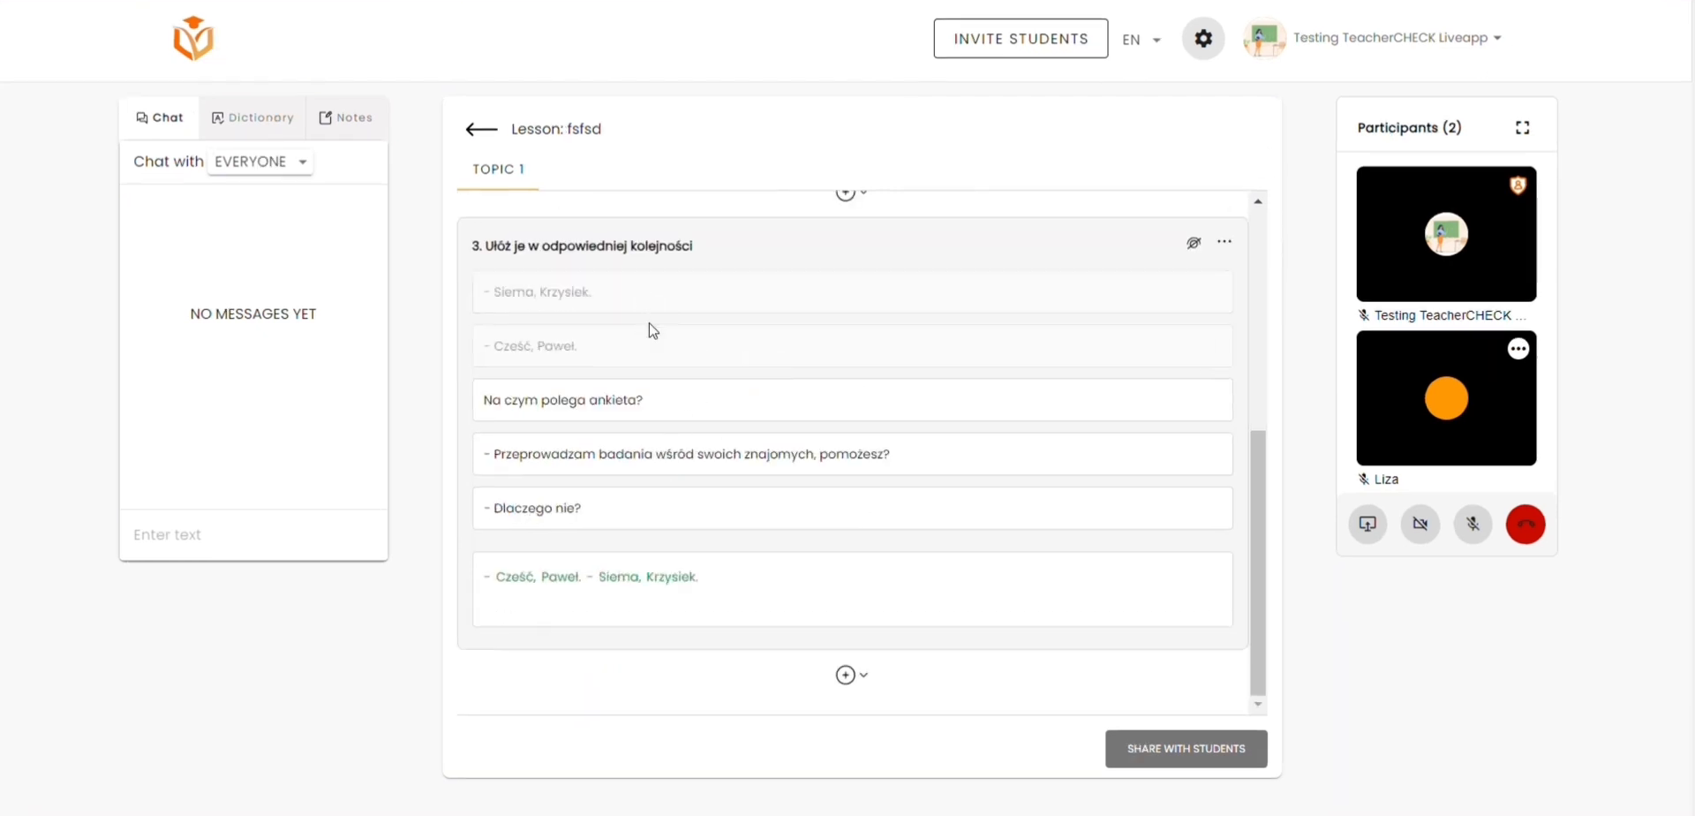
left_click(664, 449)
left_click(655, 510)
left_click(657, 406)
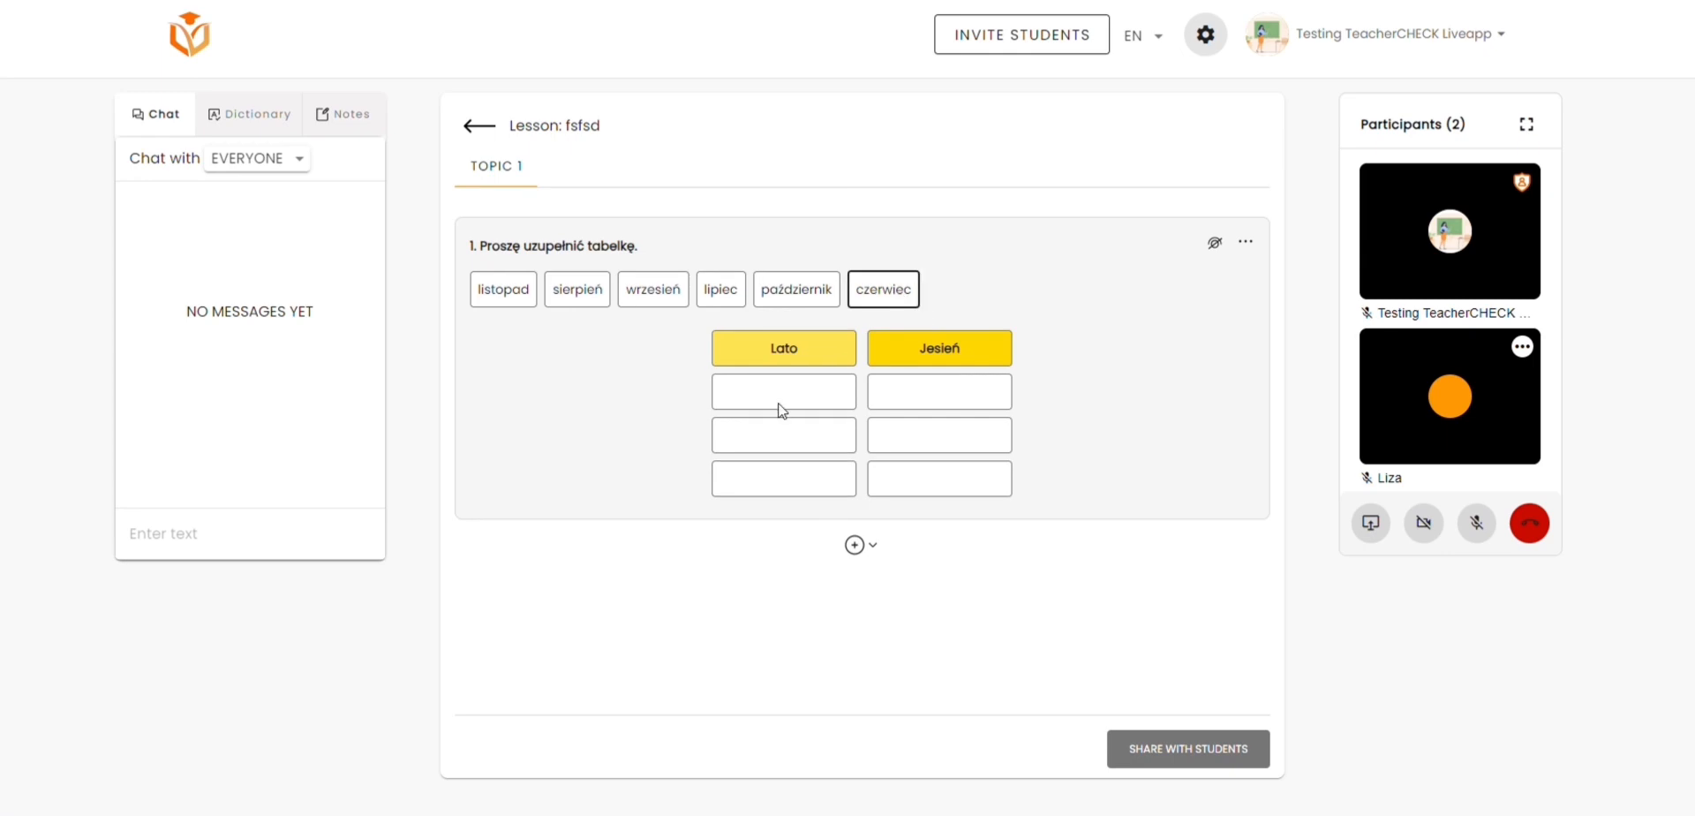
Step: Sort the months in the table, with czerwiec, lipiec and listopad under Lato and wrzesień, październik and sierpień under Jesień
left_click(778, 402)
left_click(797, 431)
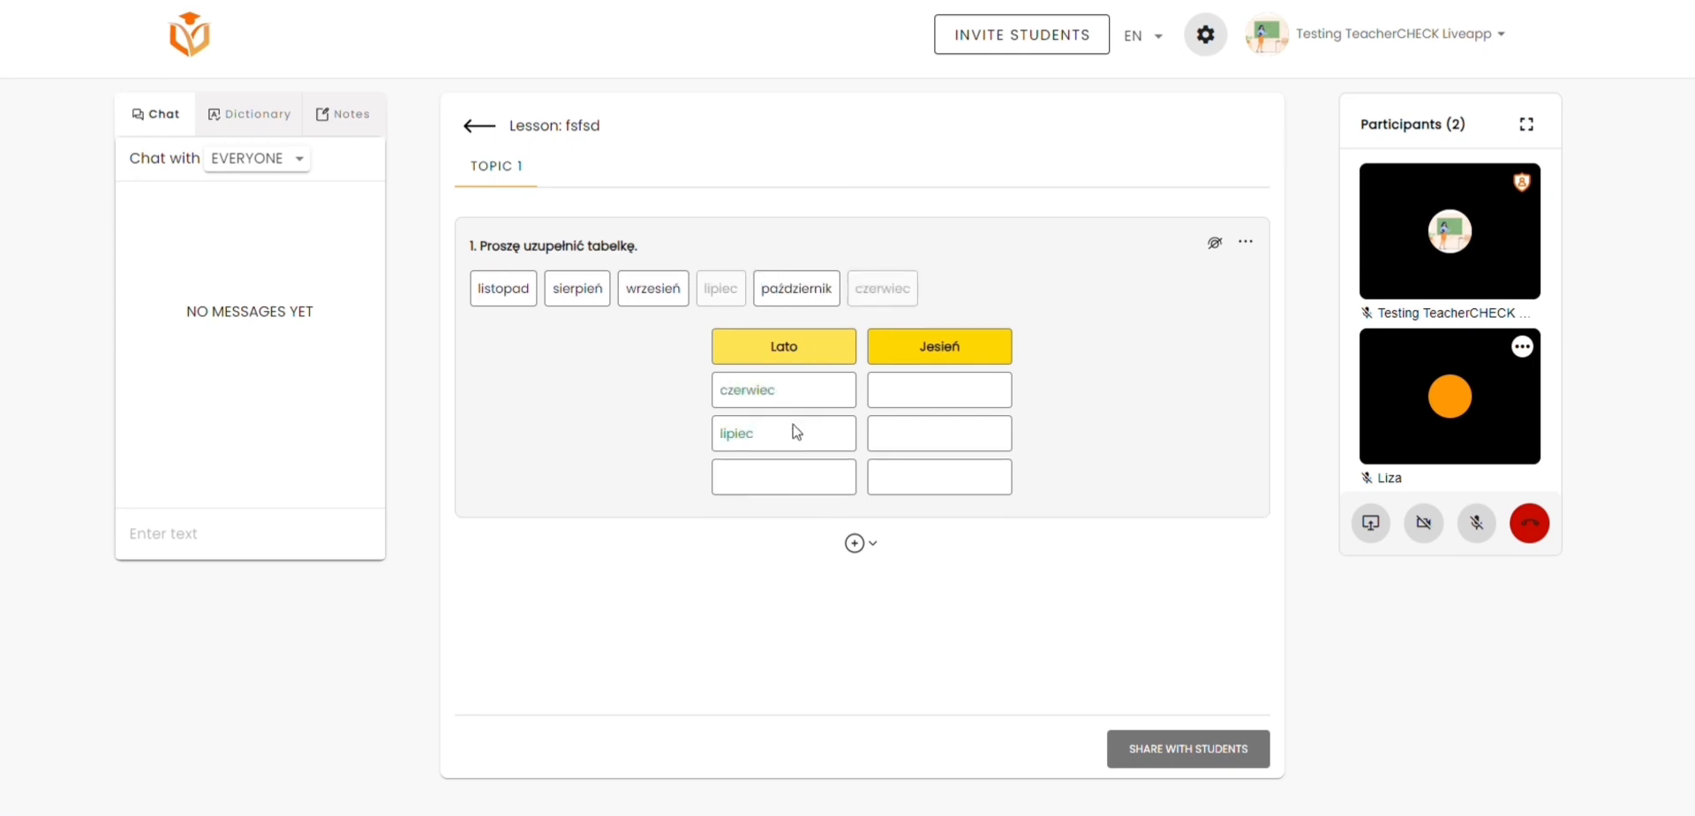
left_click_drag(653, 288, 938, 389)
left_click_drag(796, 288, 936, 435)
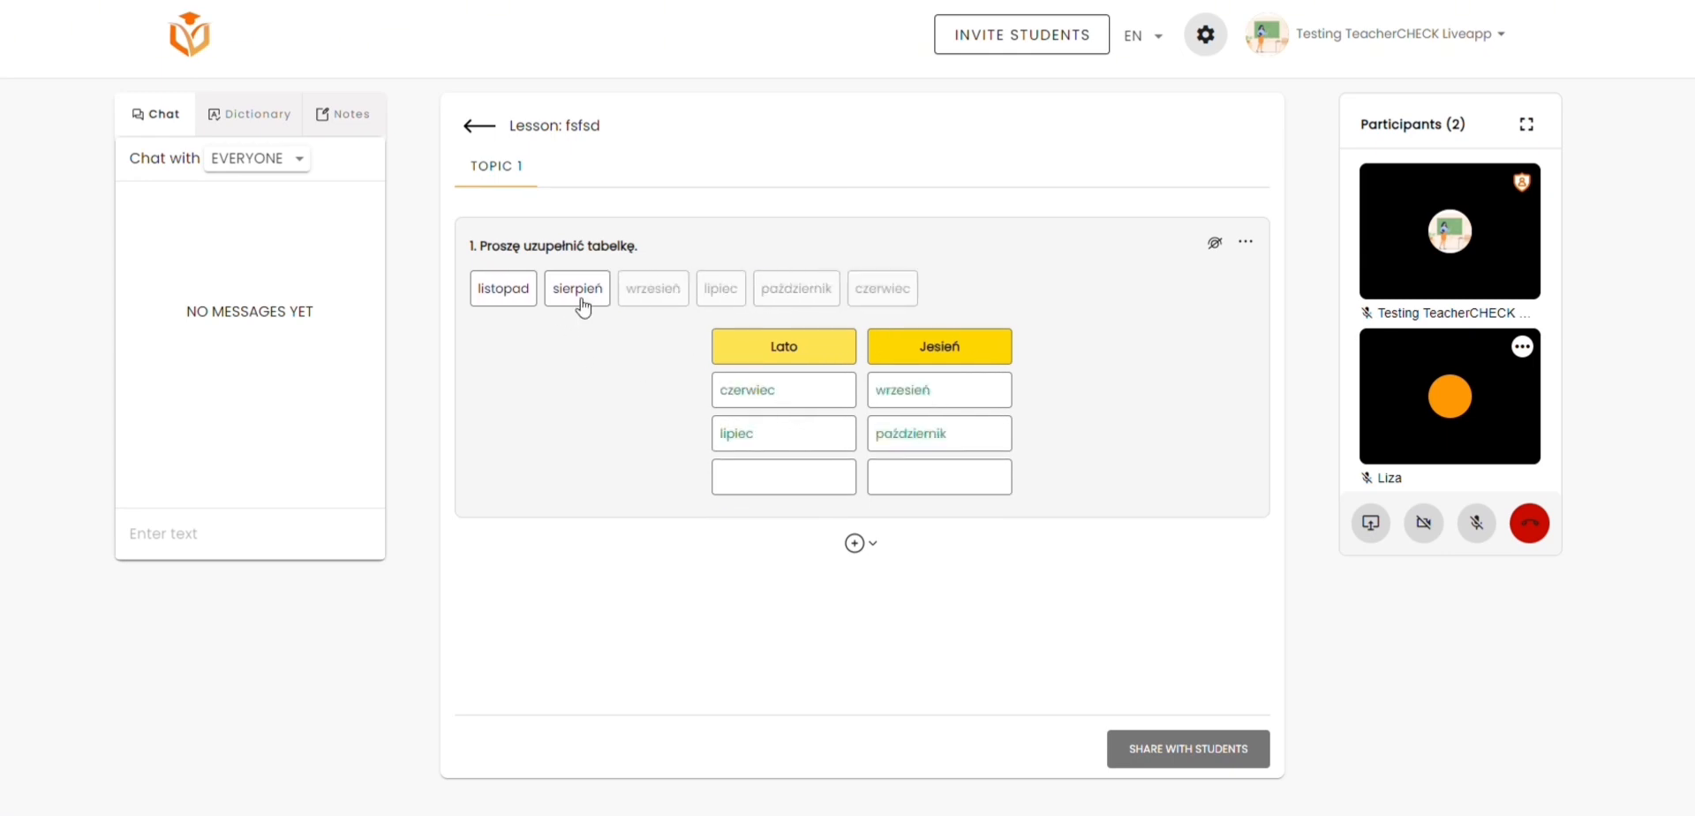
left_click_drag(579, 292, 960, 477)
left_click_drag(526, 281, 797, 471)
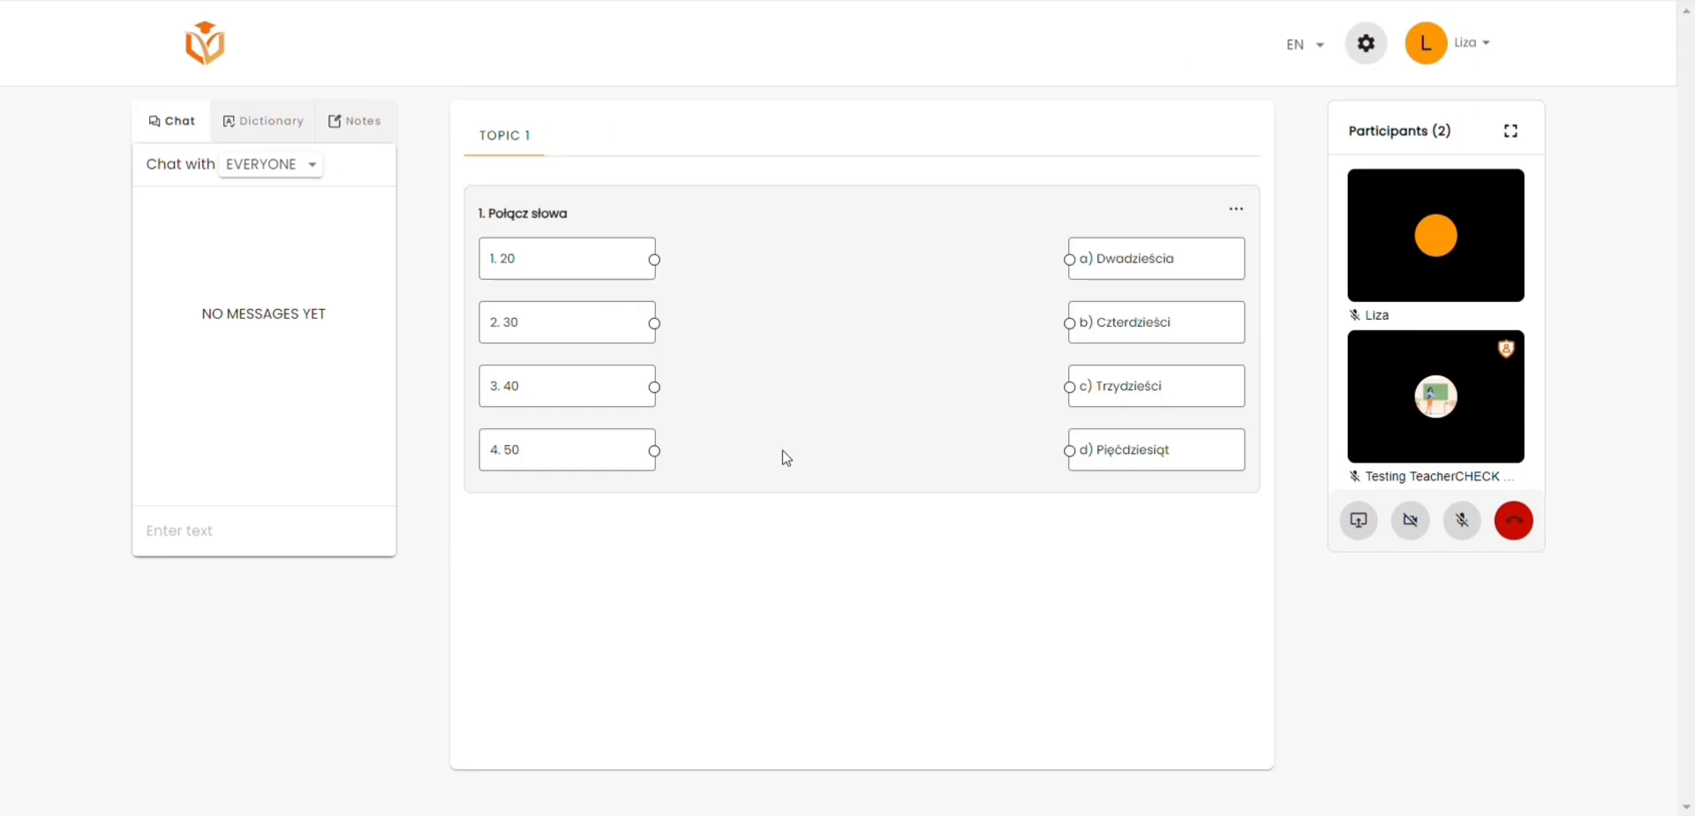
Step: Connect 20 with Dwadzieścia, 30 with Trzydzieści, 40 with Pięćdziesiąt and 50 with Czterdzieści
left_click_drag(656, 271, 1105, 278)
left_click_drag(653, 324, 1082, 408)
left_click_drag(655, 389, 1086, 464)
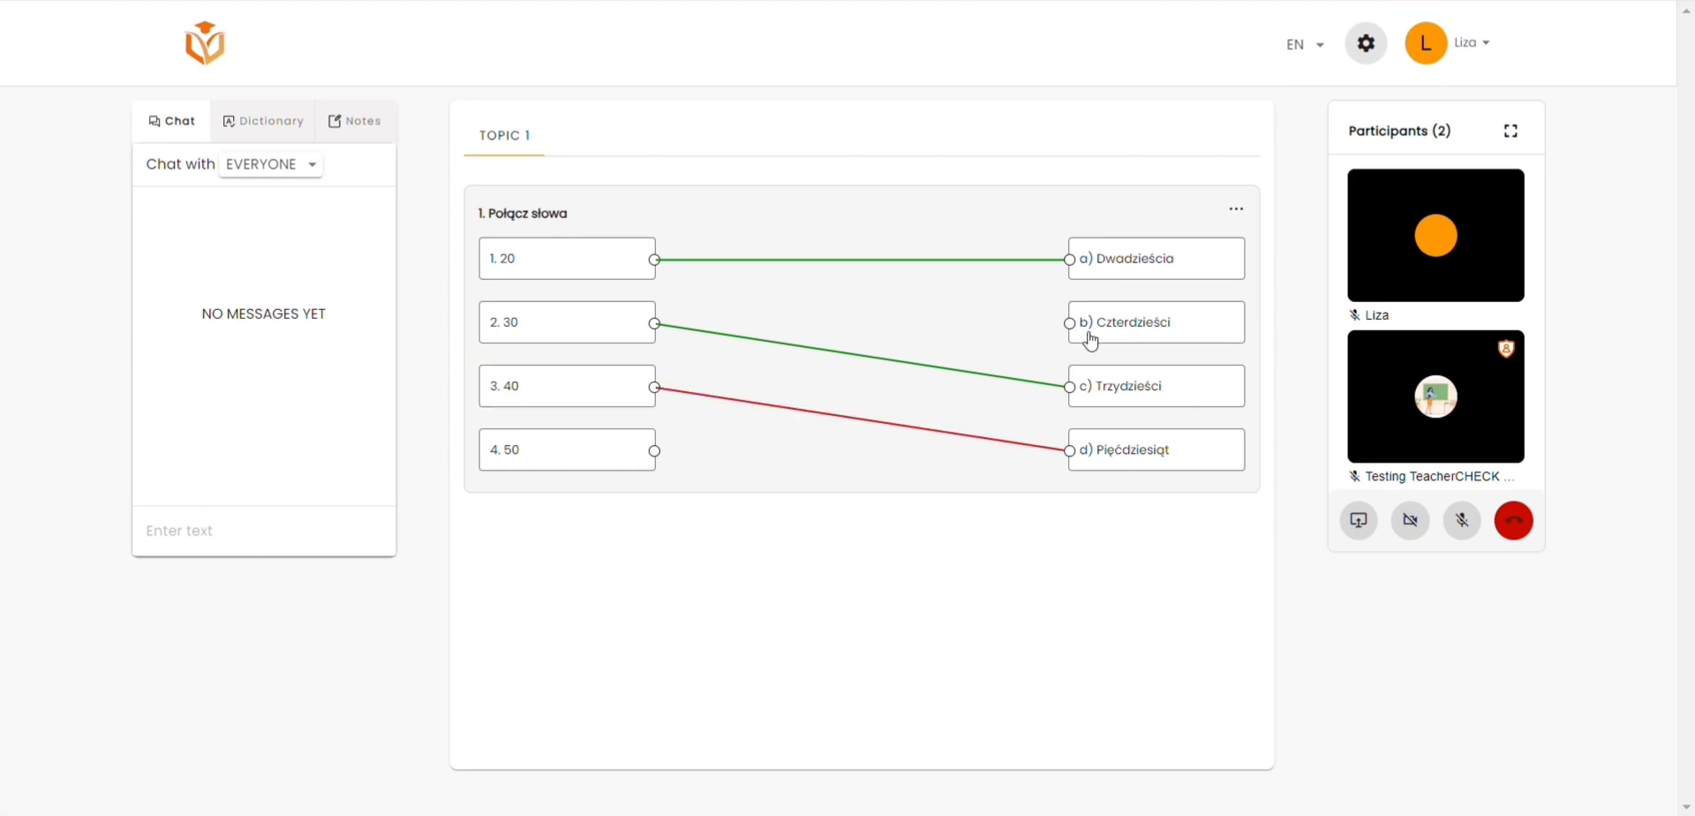
left_click_drag(1092, 341, 681, 464)
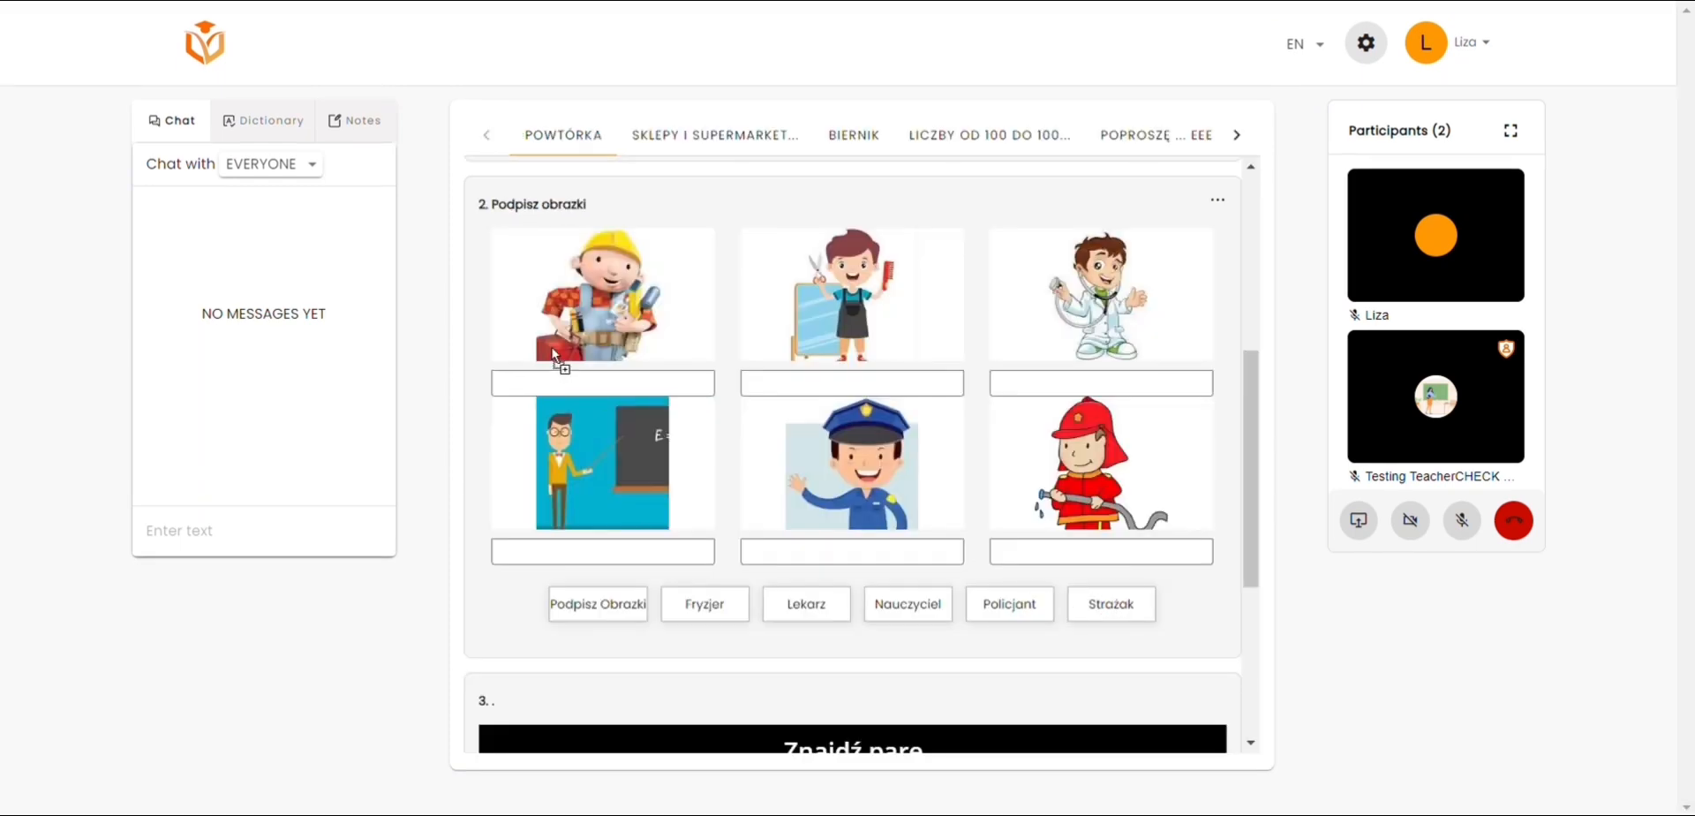
Step: Caption the builder strażak, doctor lekarz, hairdresser fryzjer, teacher nauczyciel, police officer policjant and firefighter Podpisz Obrazki, and view the student's results
left_click_drag(562, 362, 587, 397)
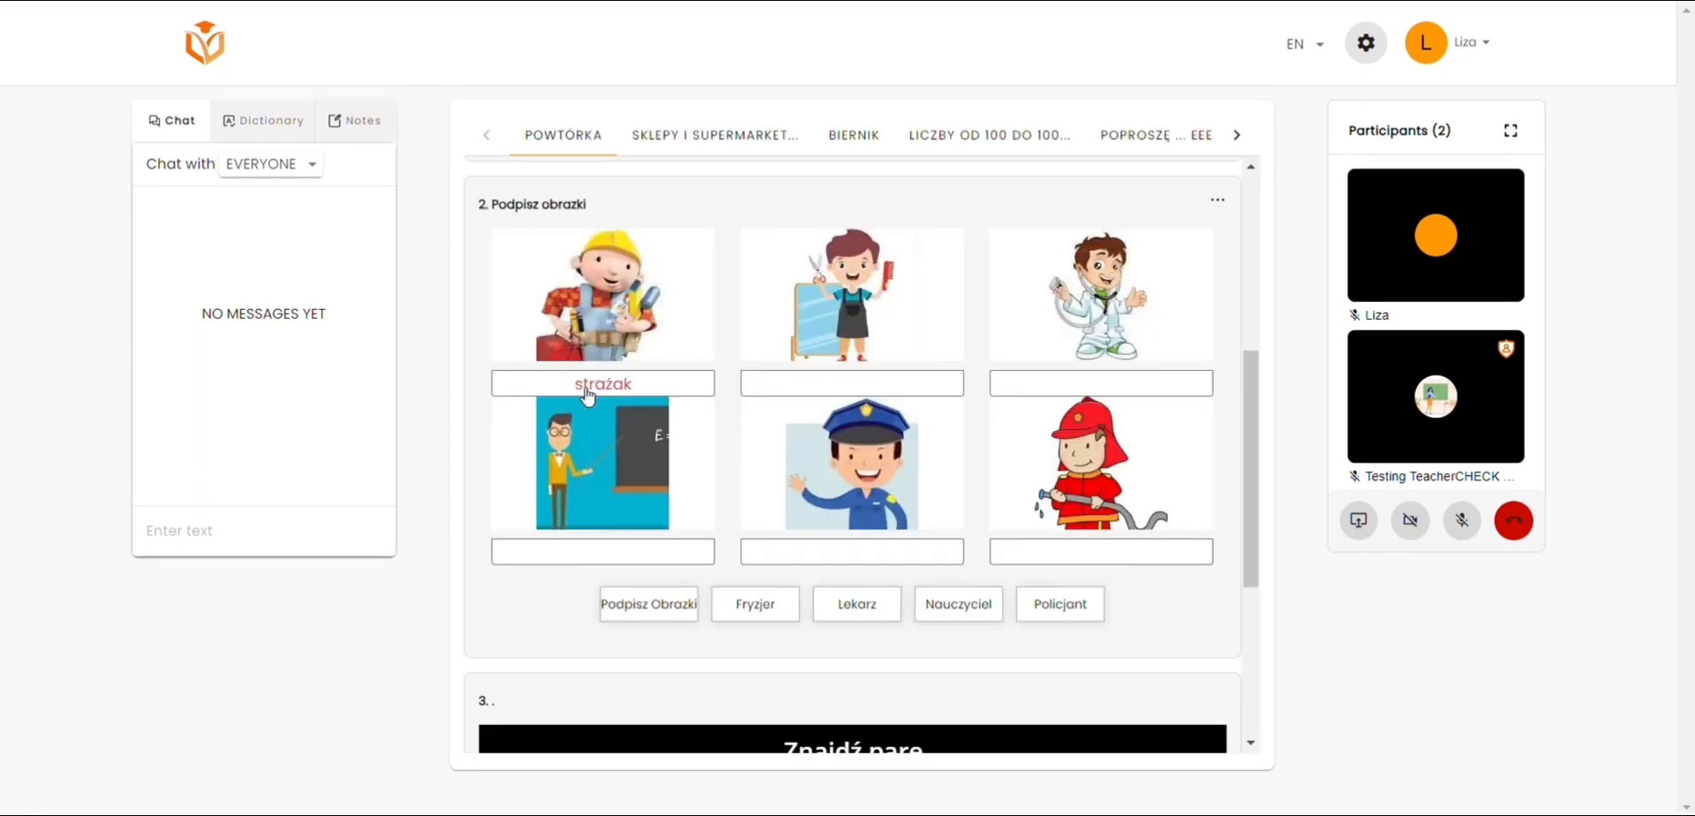
left_click_drag(853, 614, 1053, 393)
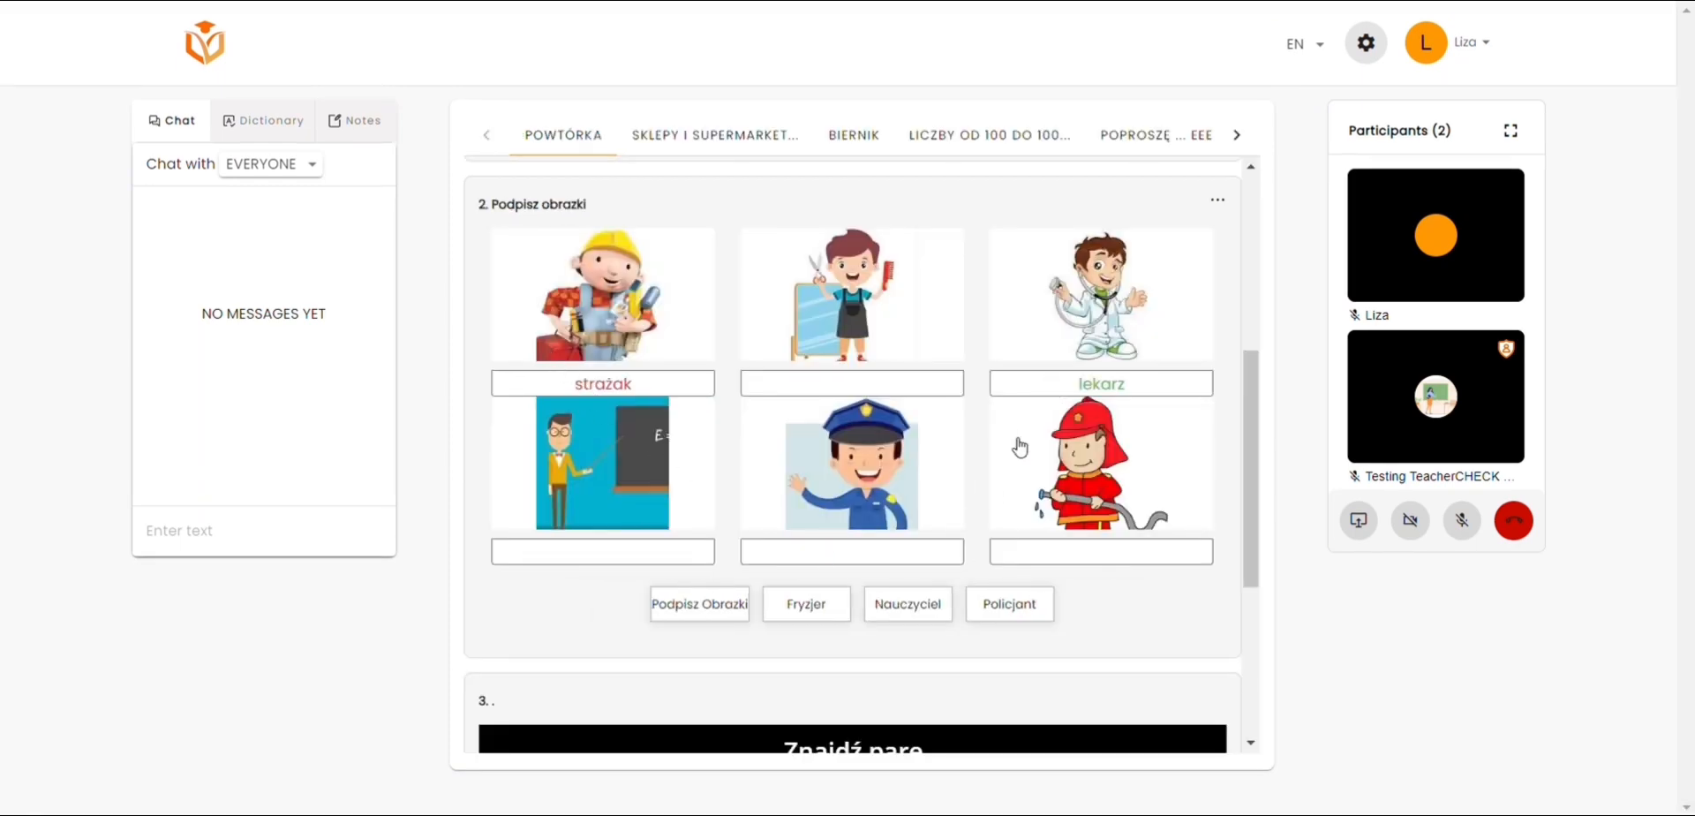
left_click_drag(840, 605, 879, 398)
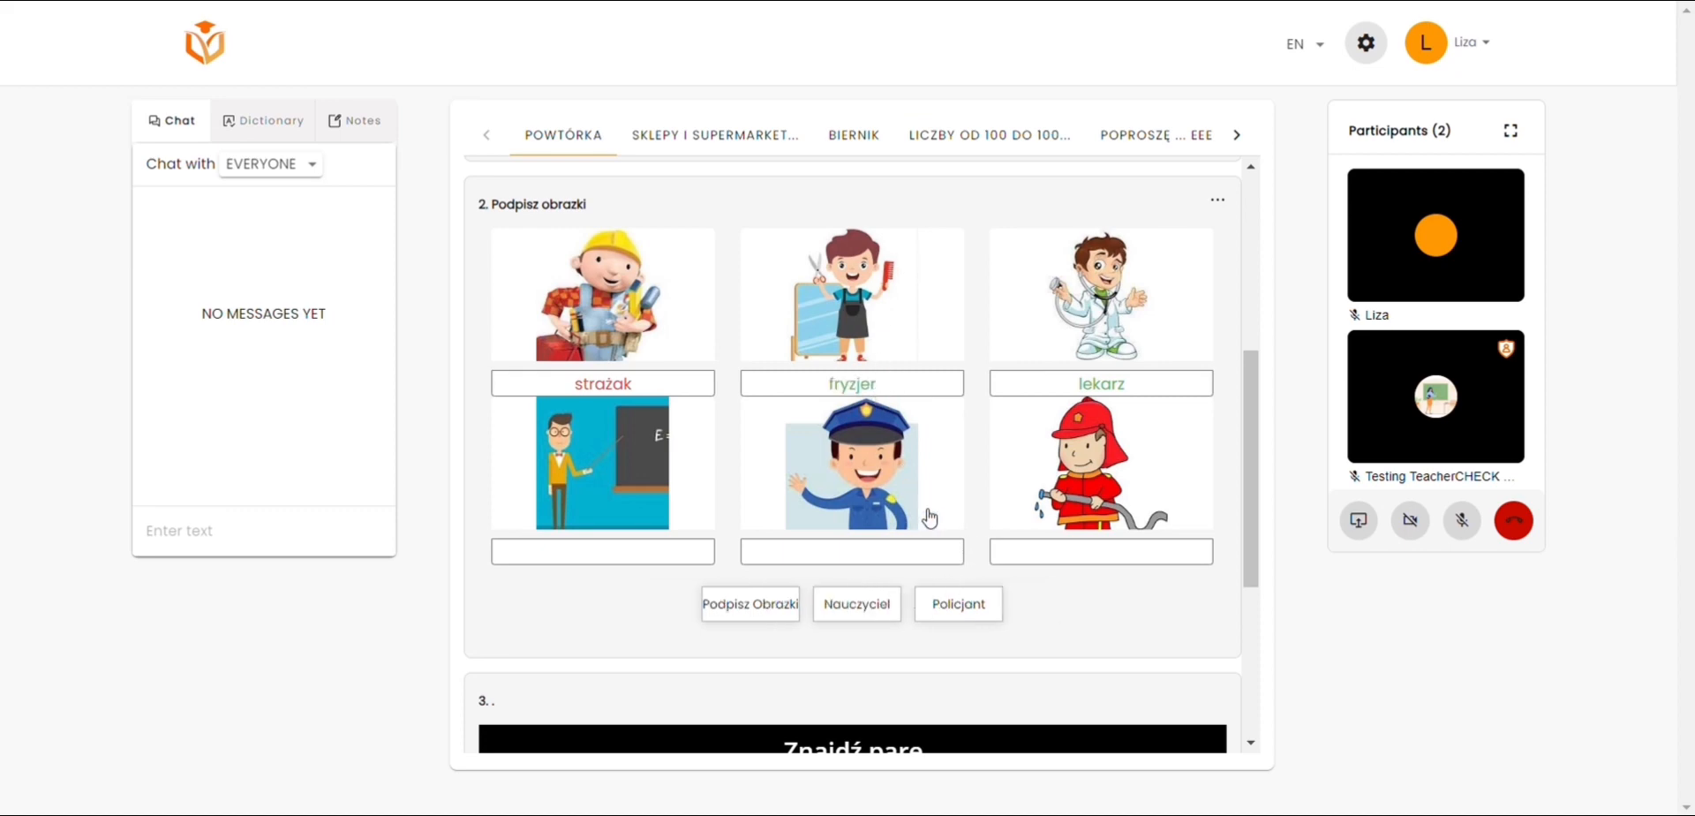
left_click_drag(982, 610, 609, 567)
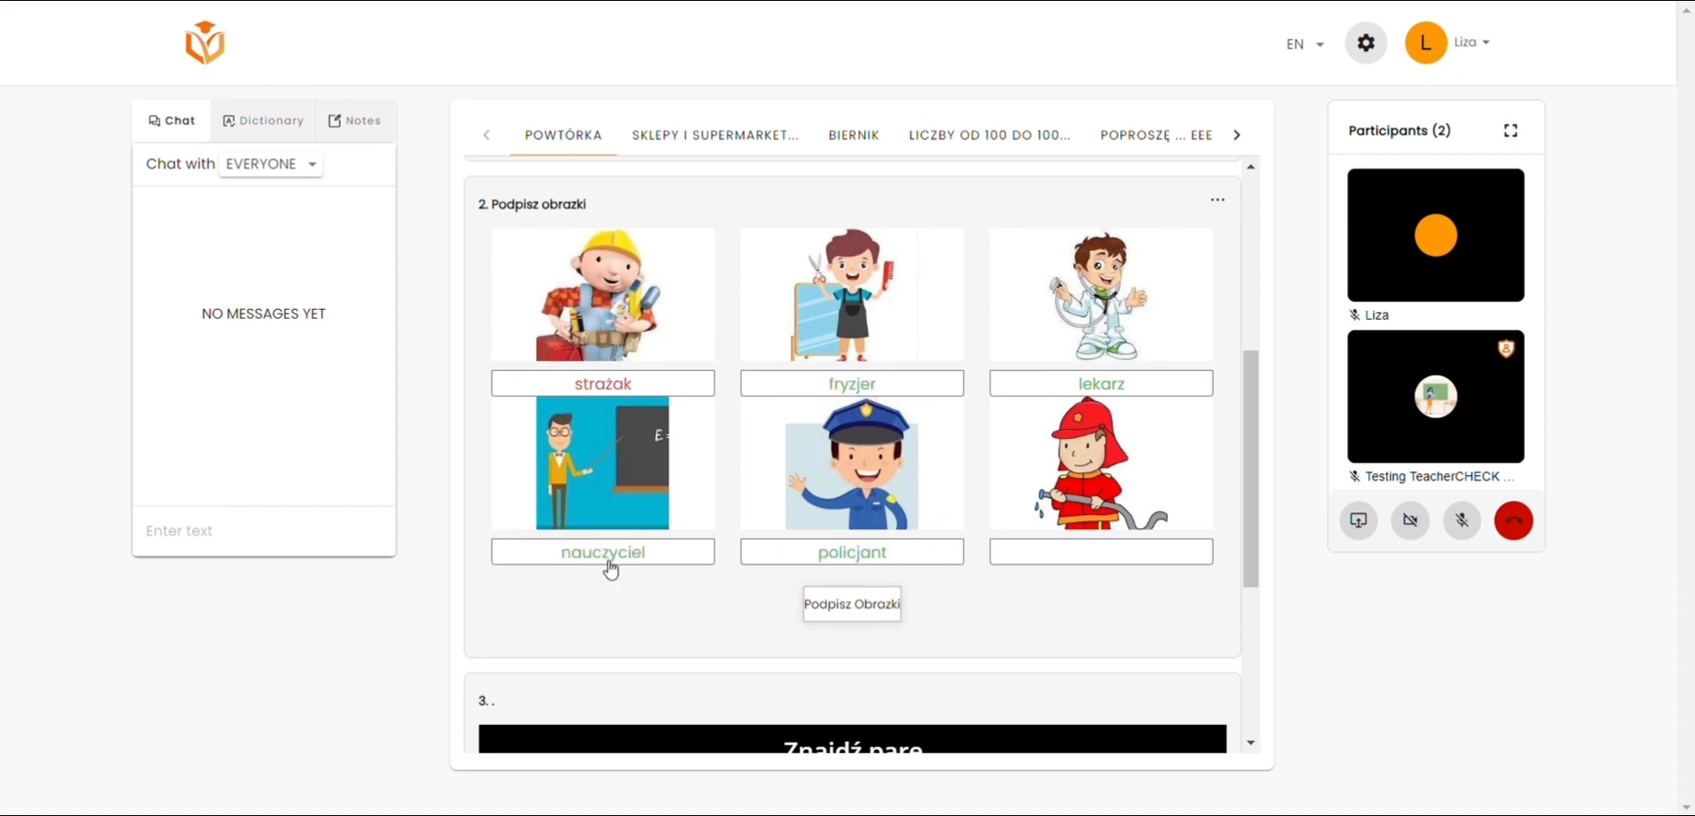
left_click_drag(849, 621, 1033, 568)
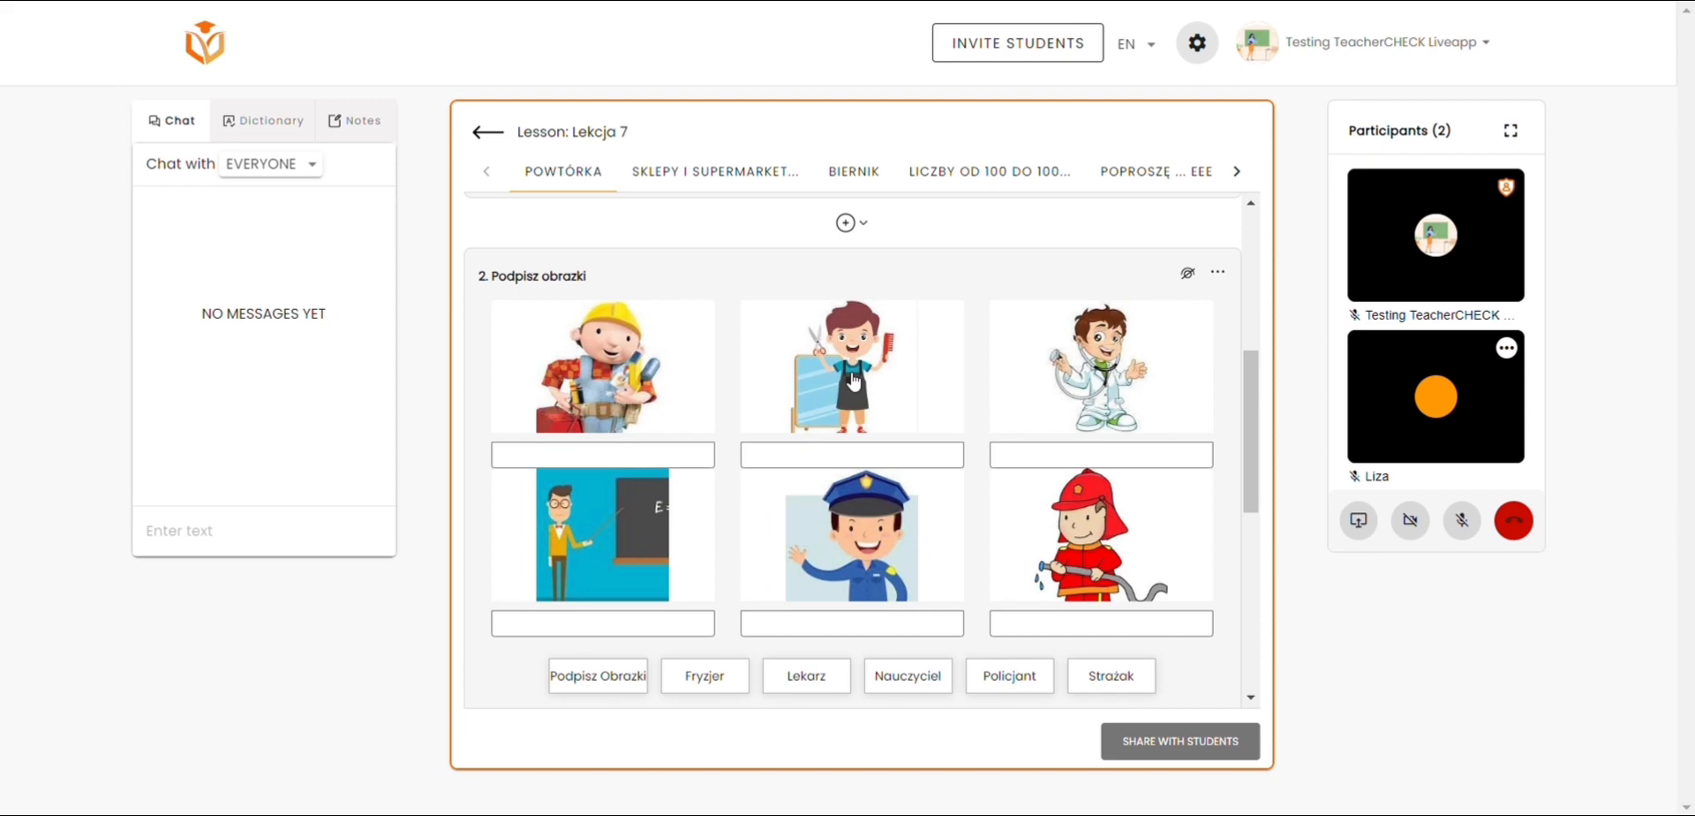
scroll(872, 397, "down", 1)
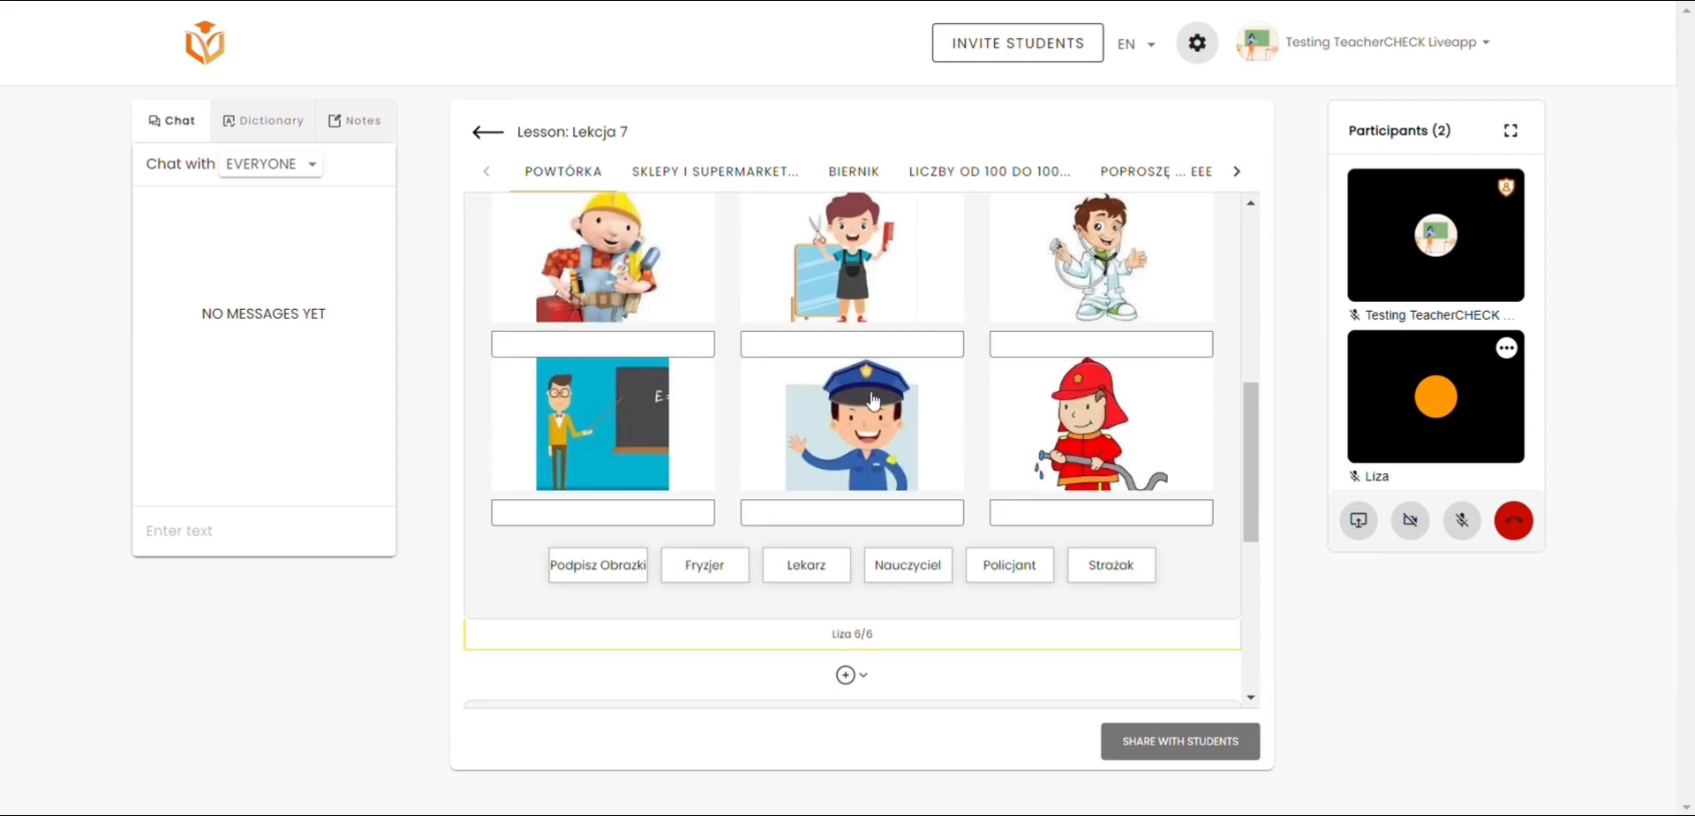
mouse_move(889, 634)
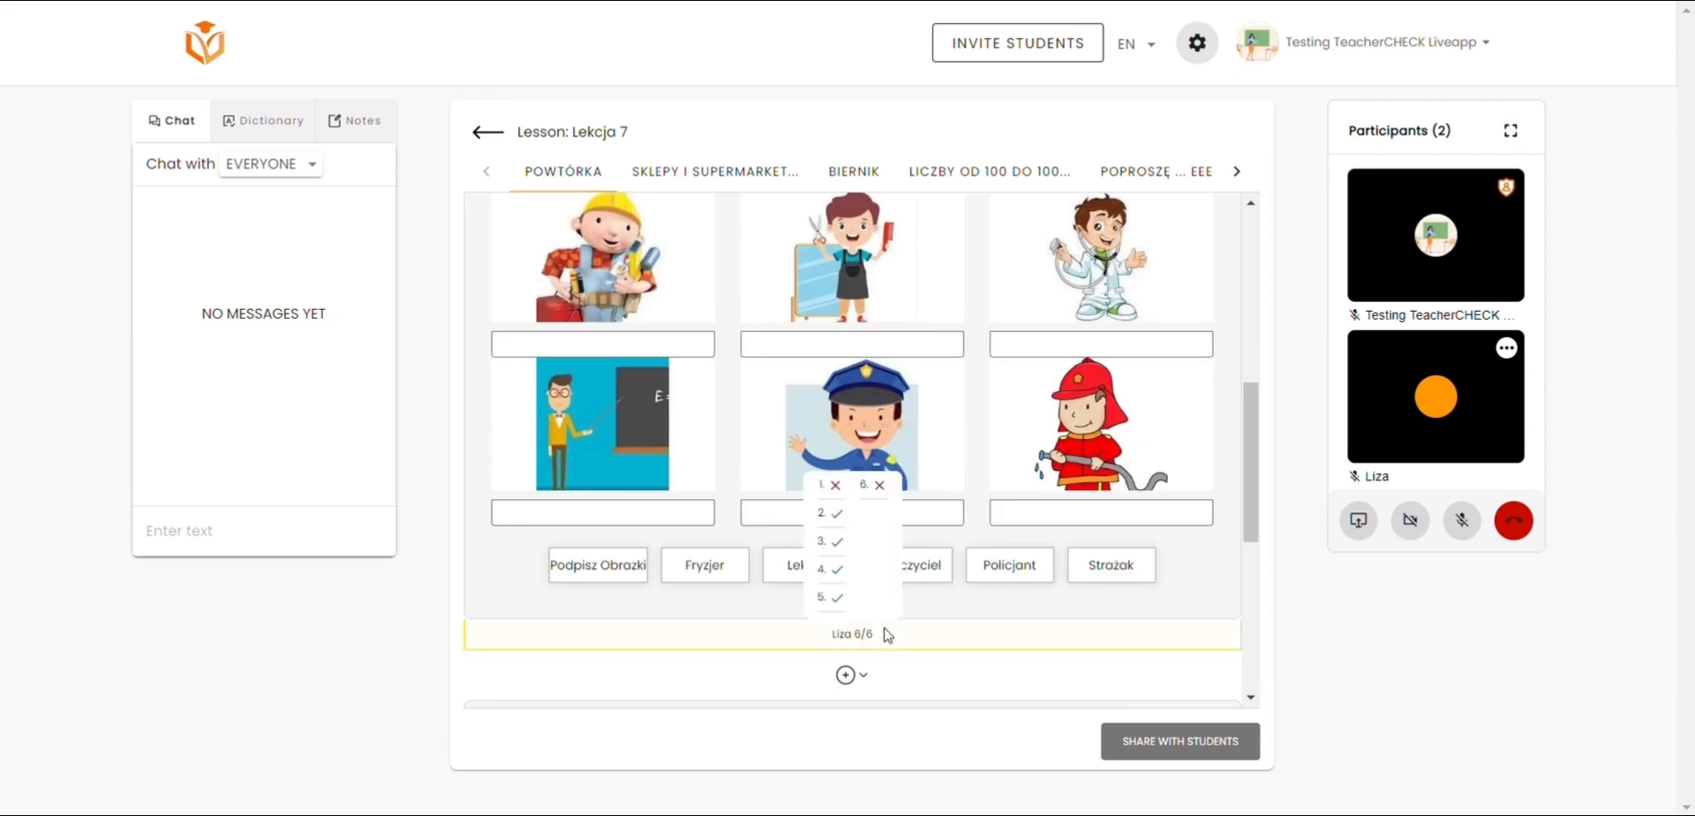
Step: Browse the supermarket, Biernik, Liczby od 100 and Poproszę topics of Lekcja 7 in the teacher's view
left_click(664, 170)
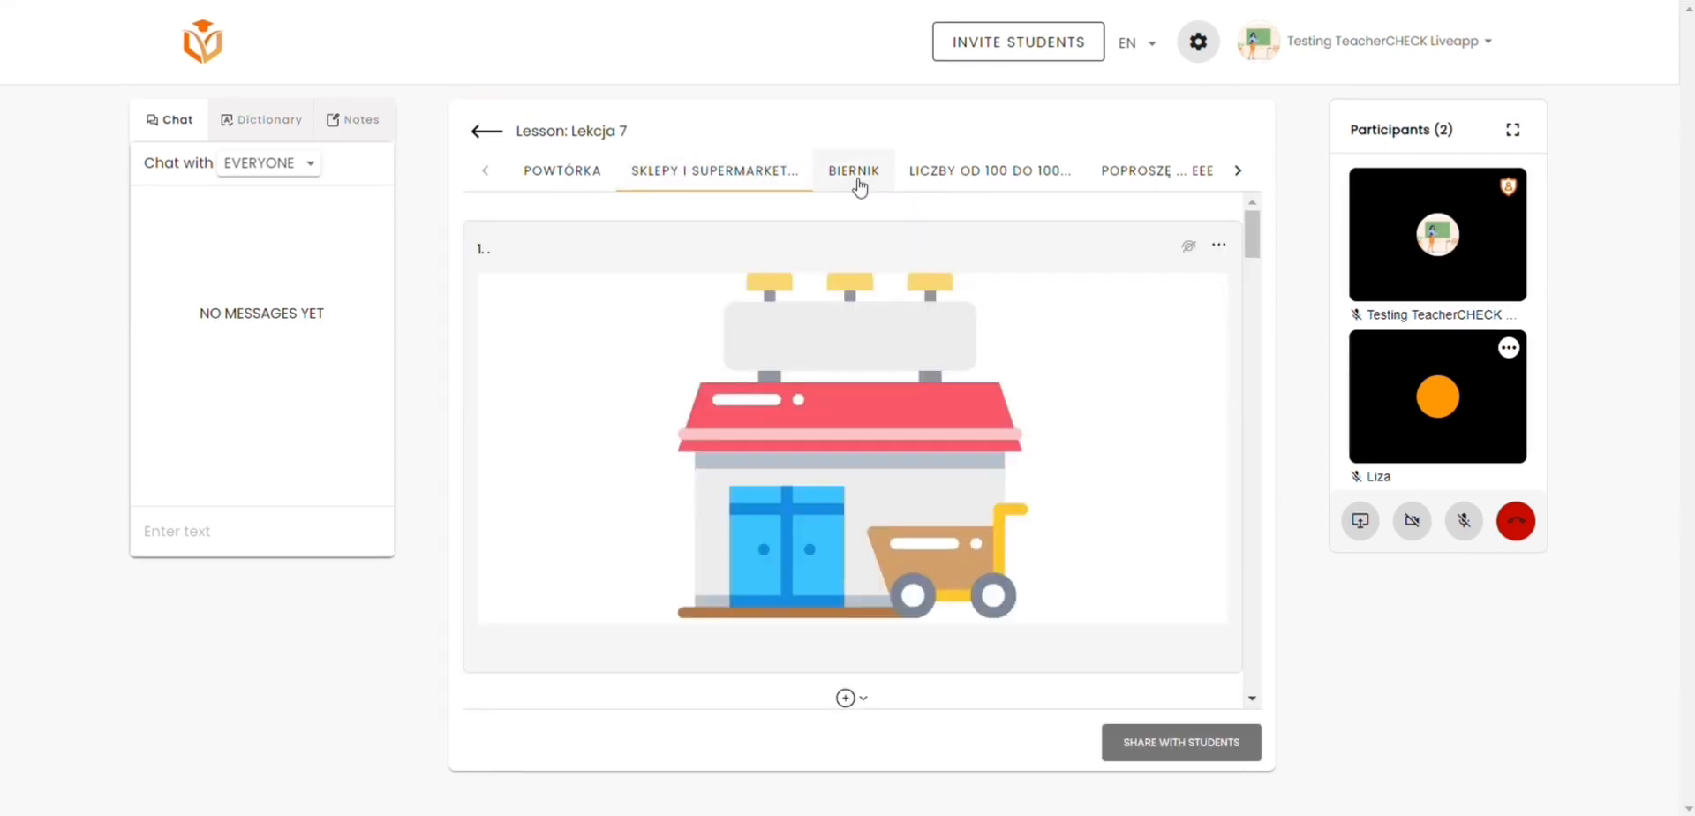
left_click(857, 181)
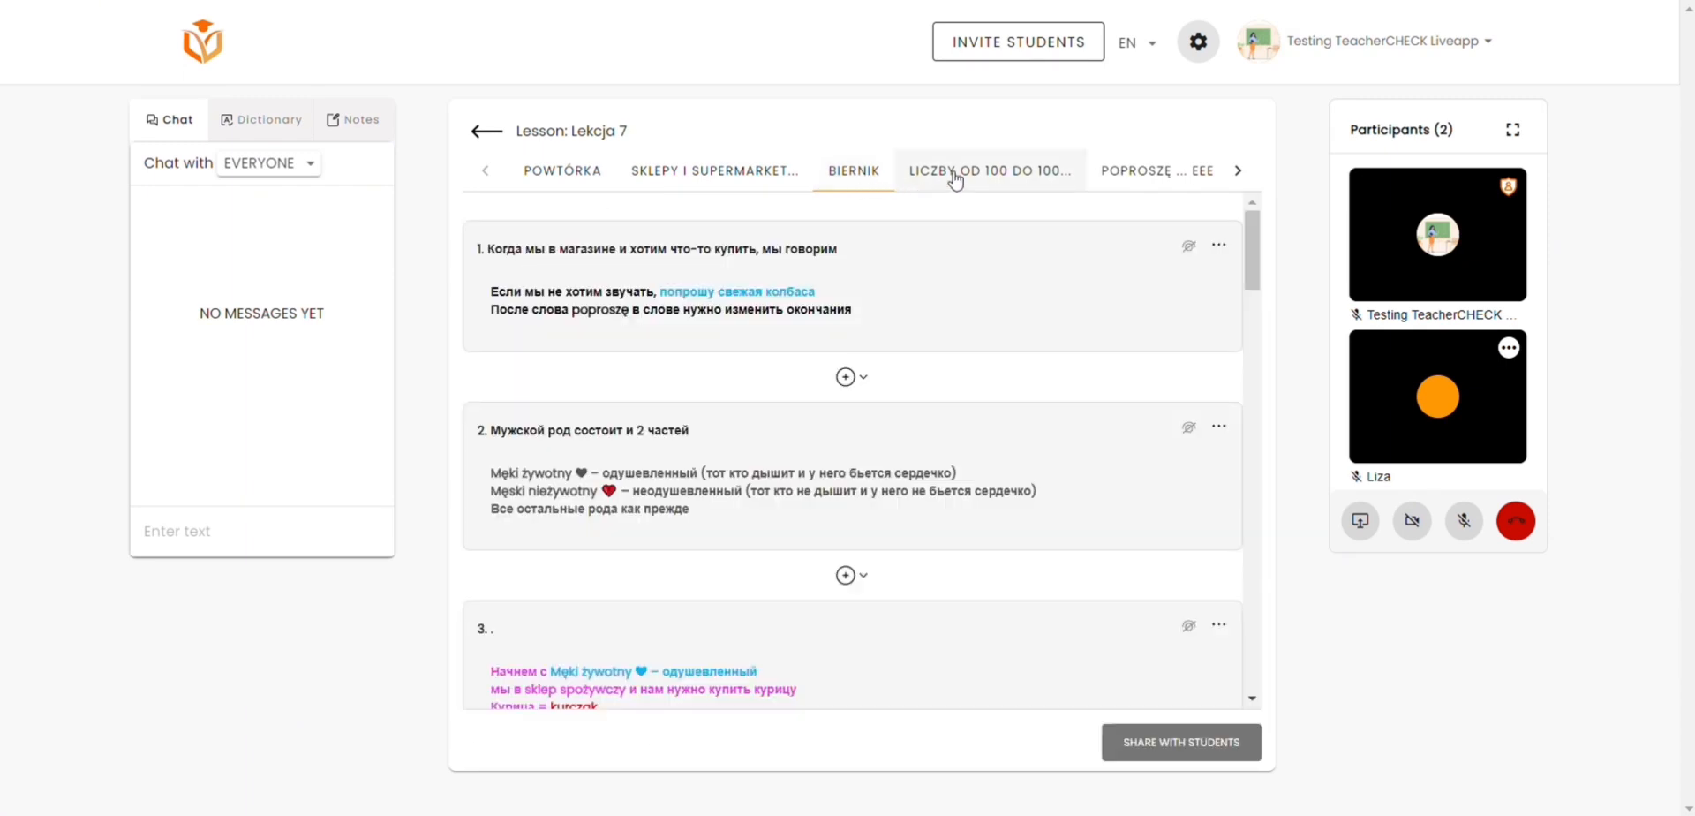
left_click(955, 181)
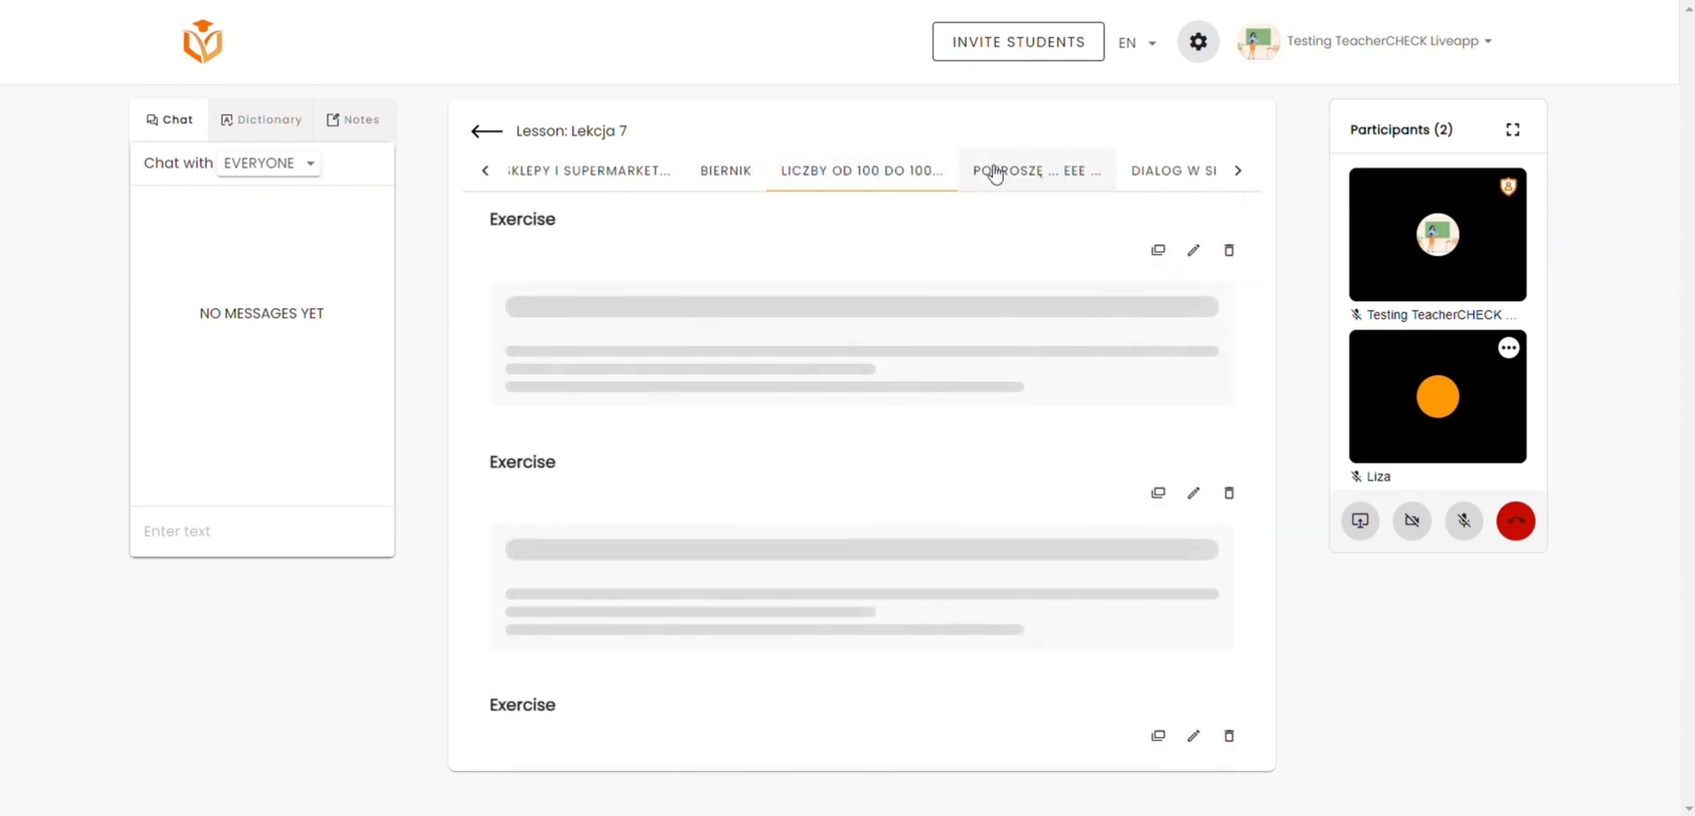
left_click(995, 172)
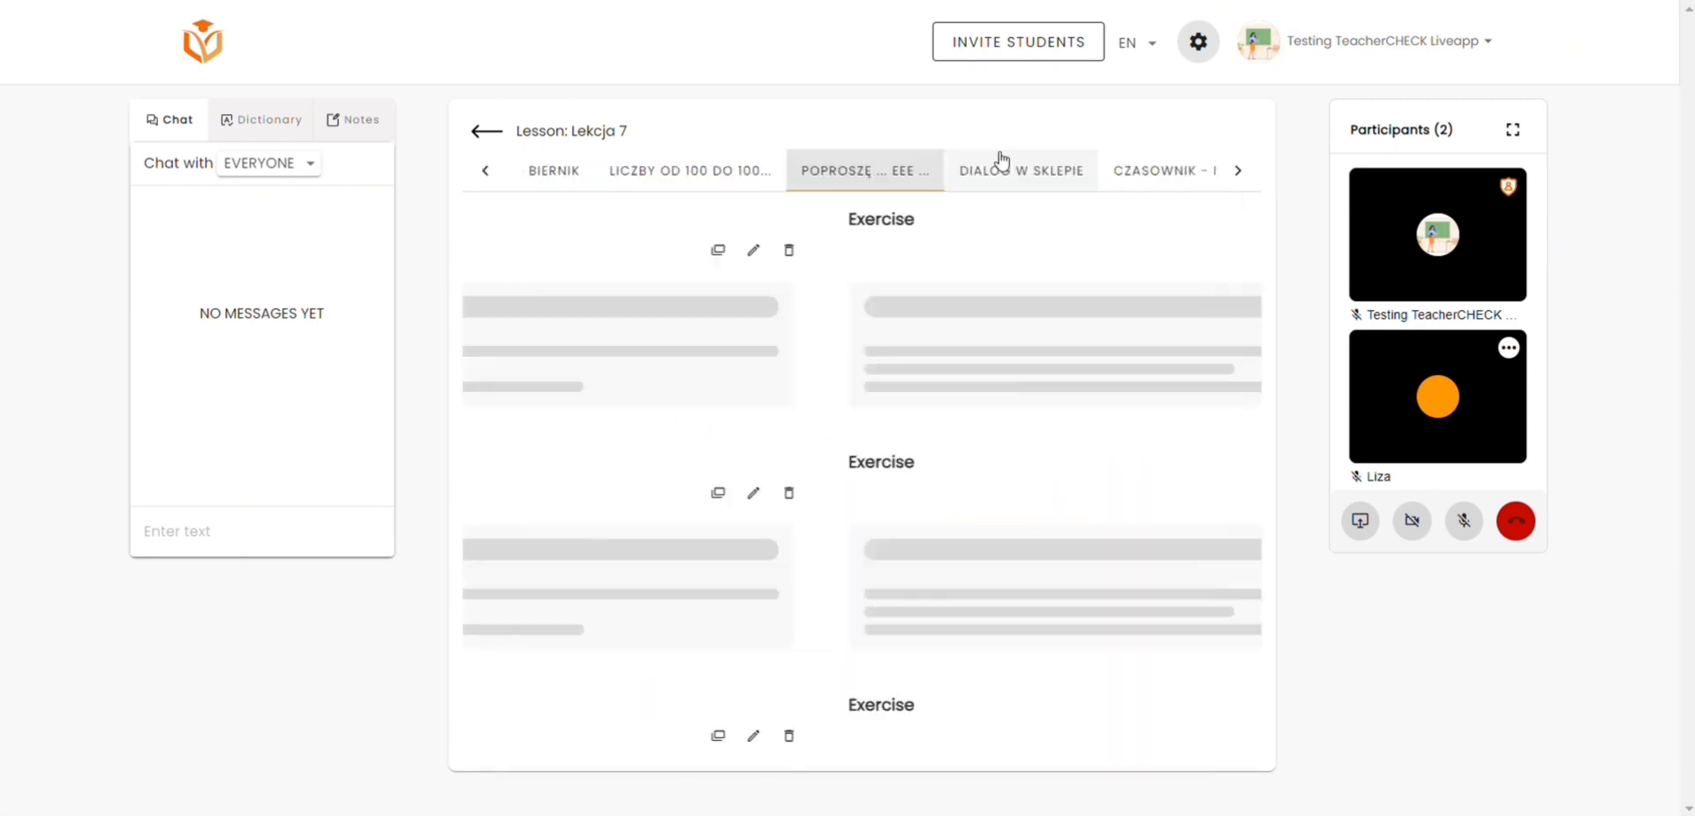
Step: Look through the exercises of the Poproszę topic in Lekcja 7 and share the lesson with the students
scroll(935, 288, "down", 10)
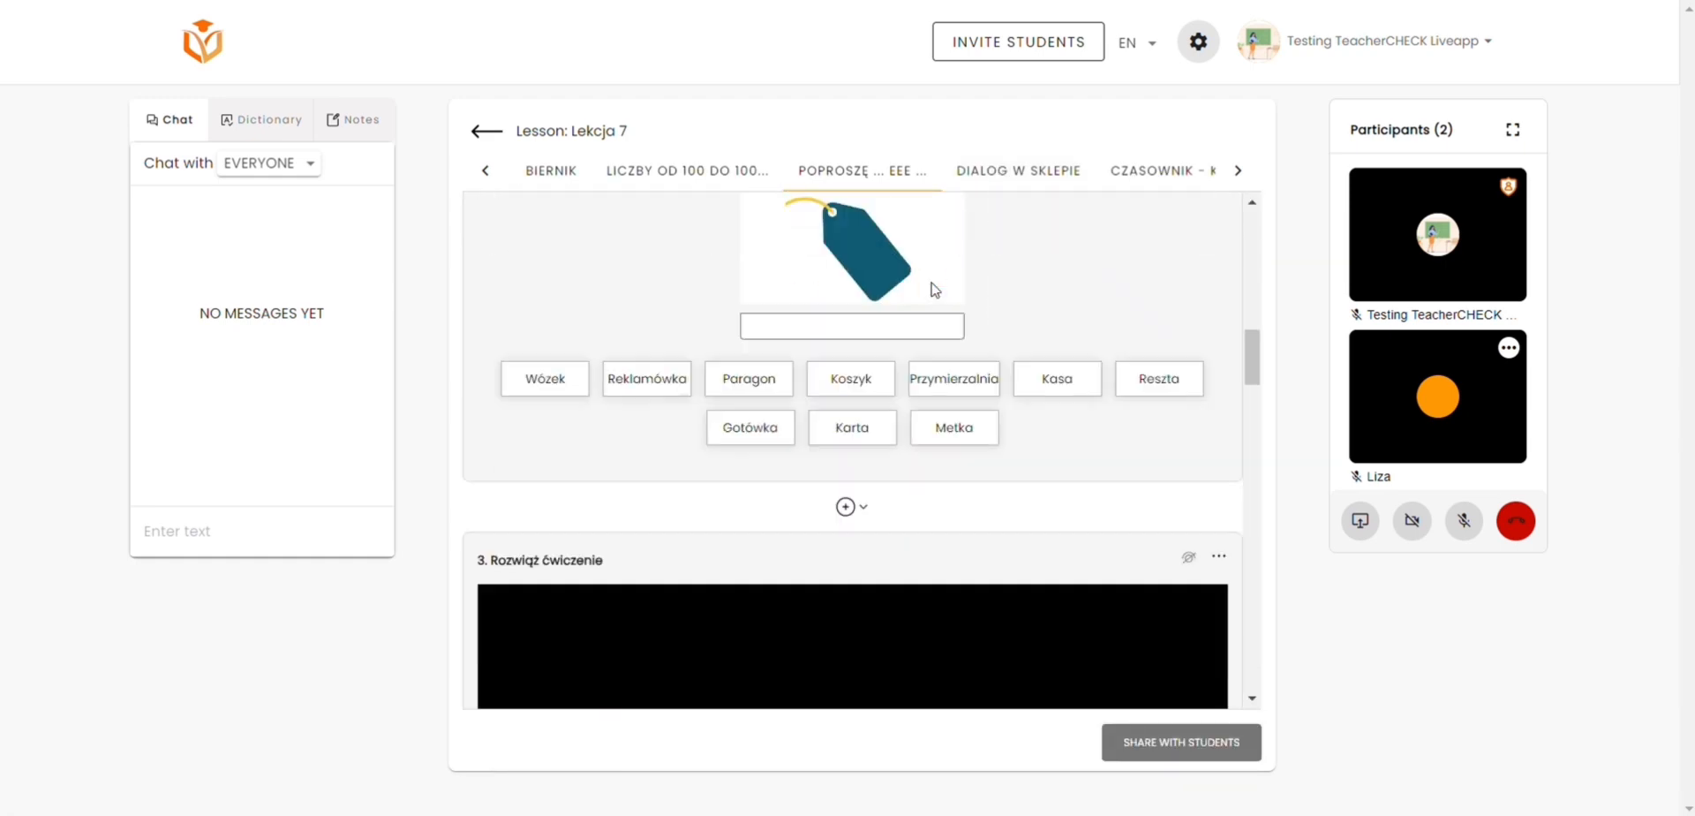
scroll(932, 284, "down", 8)
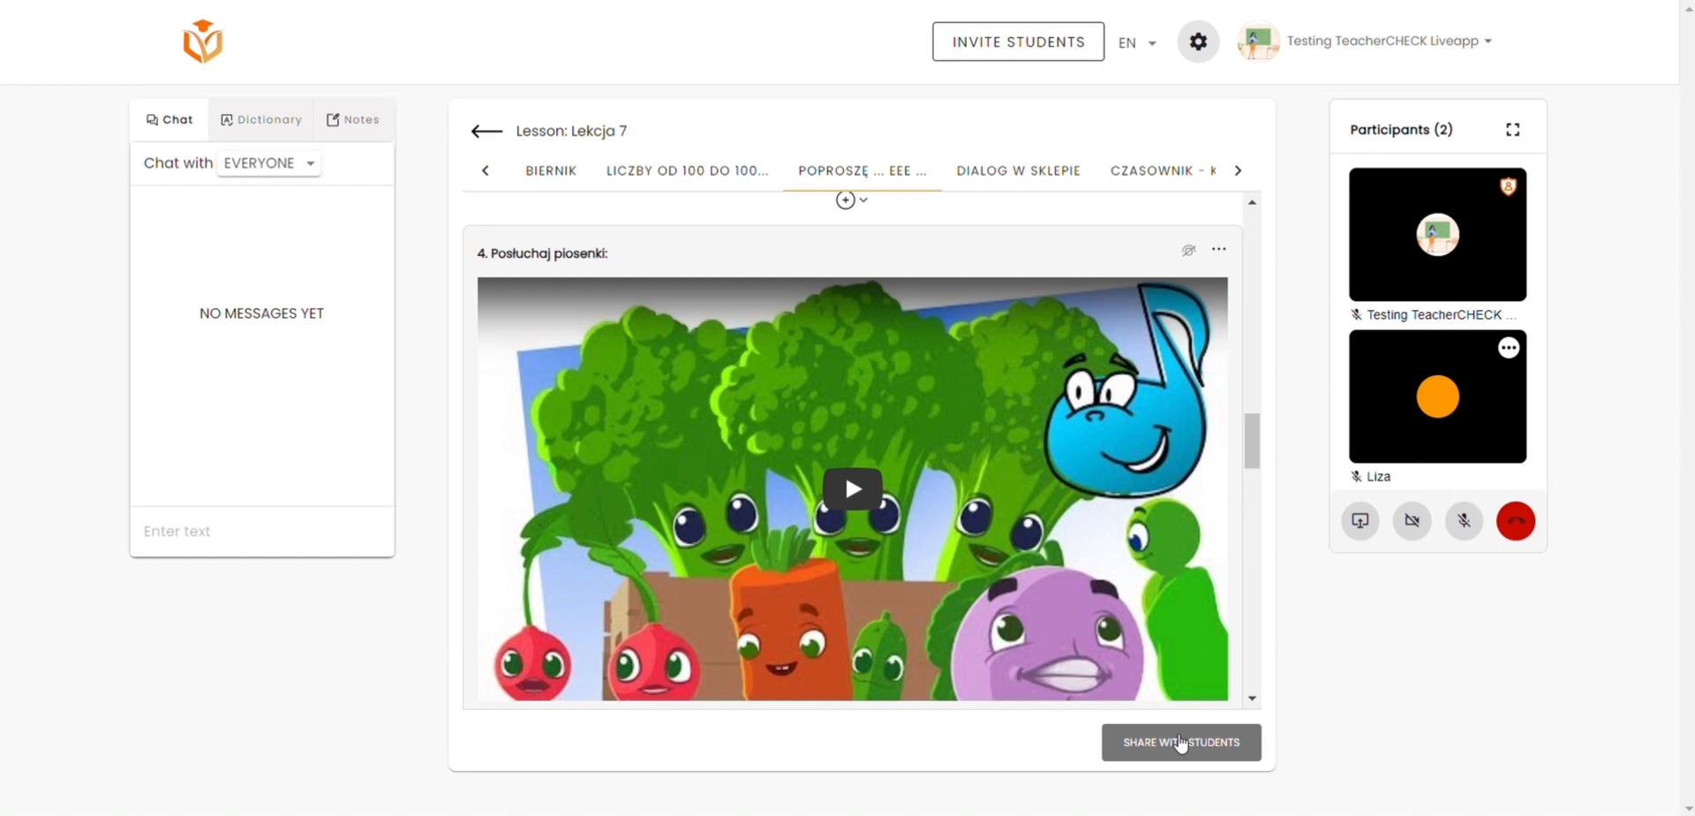
left_click(1181, 744)
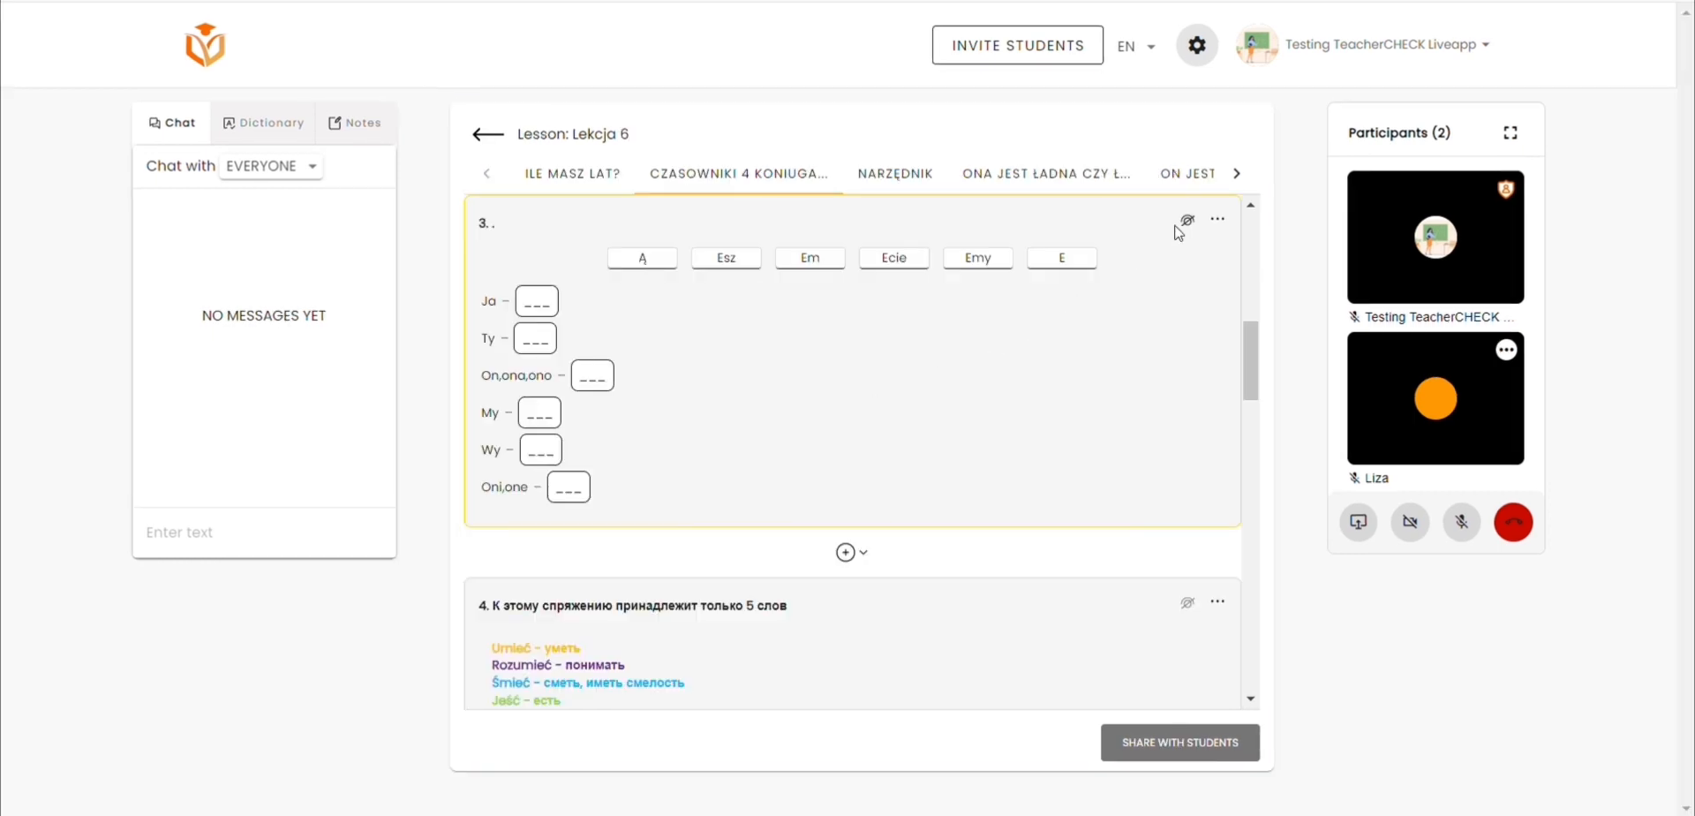
Step: Show the correct answers of exercise 3 in Lekcja 6, hide them again, and toggle the answers of Переведи слова in Lekcja 2
left_click(1189, 223)
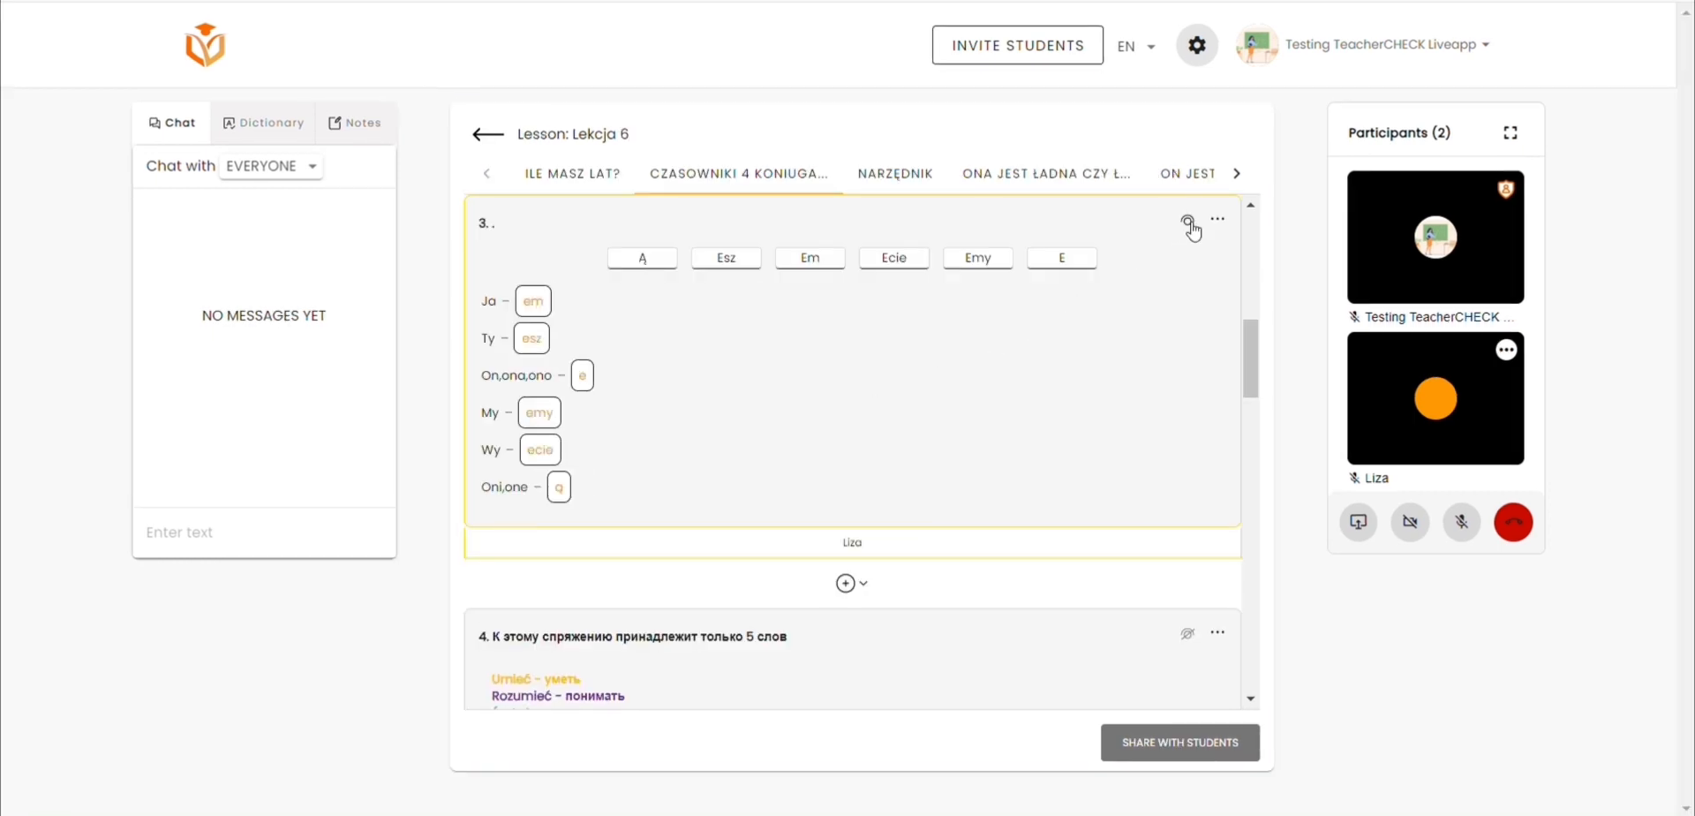
left_click(1189, 224)
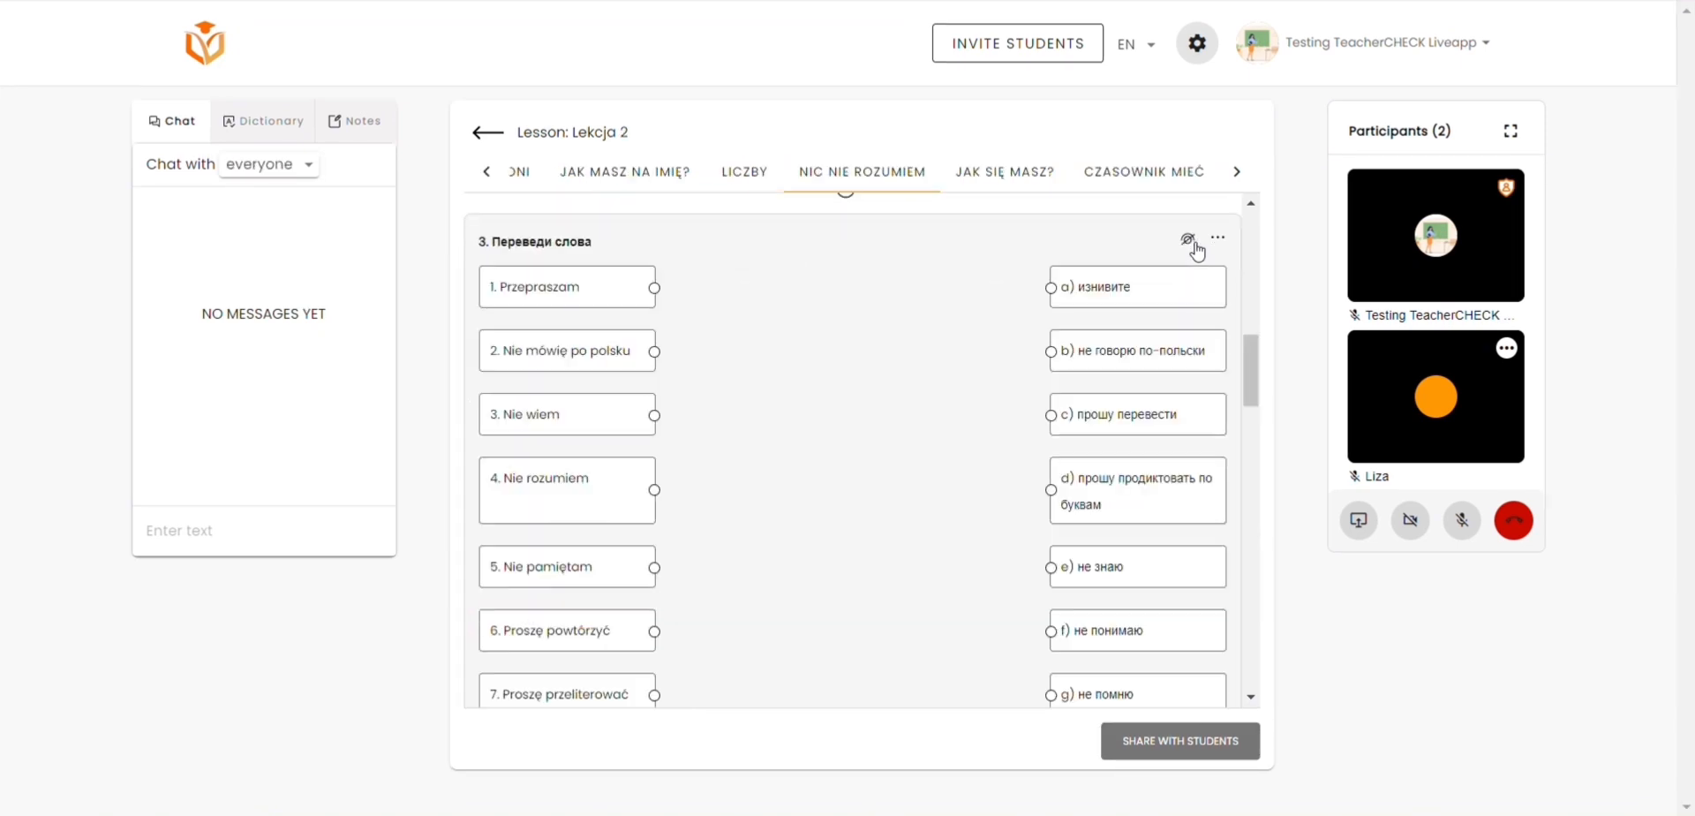
left_click(1194, 246)
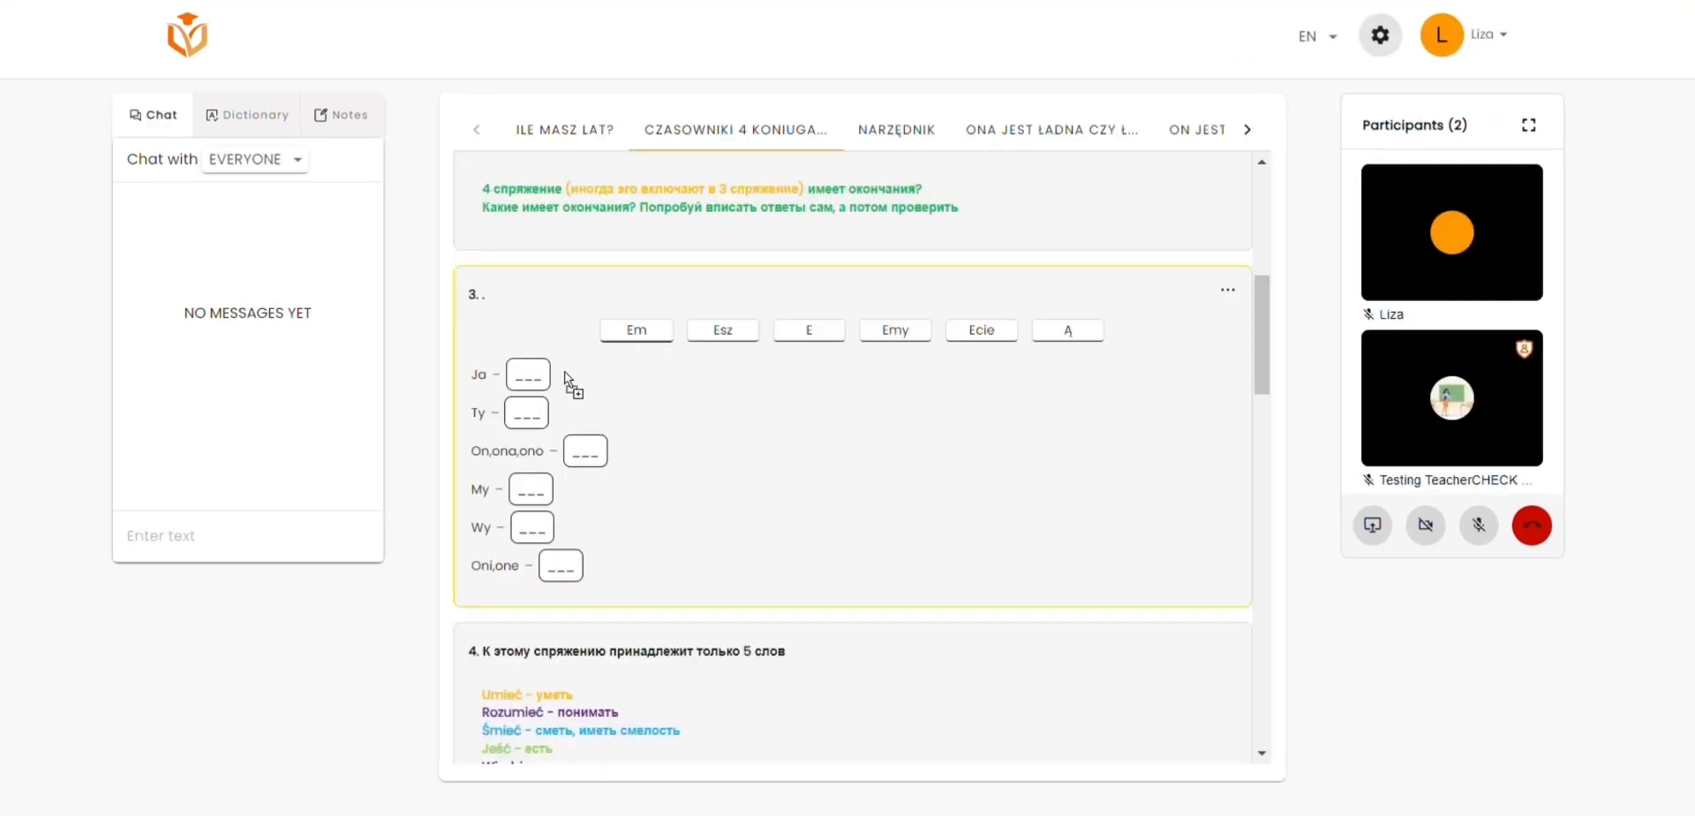
Step: In the student's view, fill exercise 3 with em for Ja, e for Ty, esz for On,ona,ono, emy for My, ecie for Wy and ą for Oni,one
left_click_drag(650, 338, 530, 378)
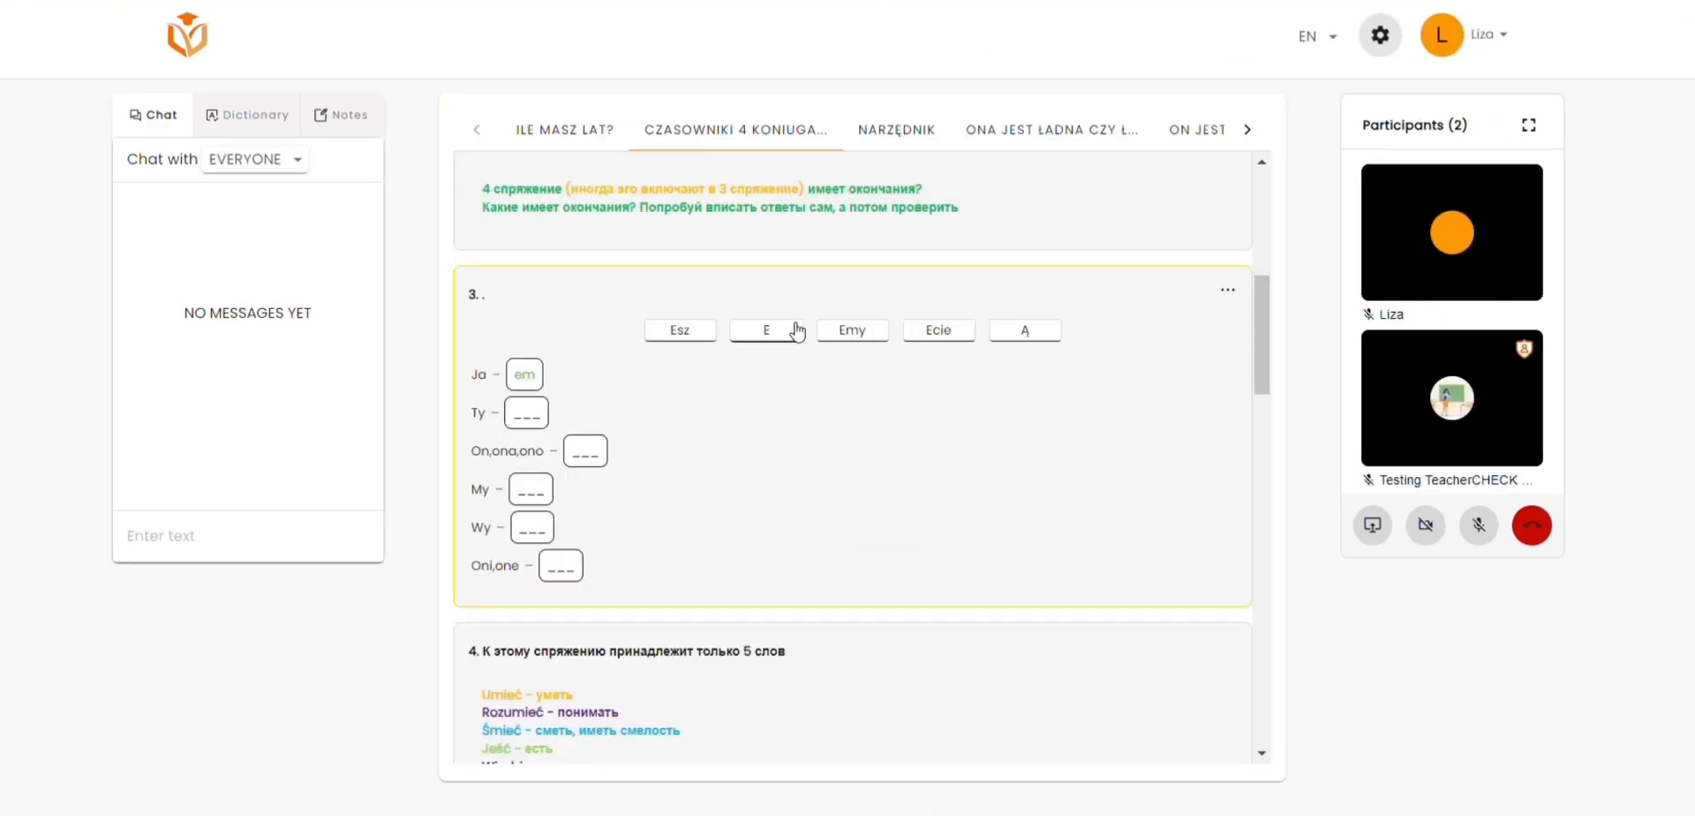
left_click_drag(795, 334, 542, 410)
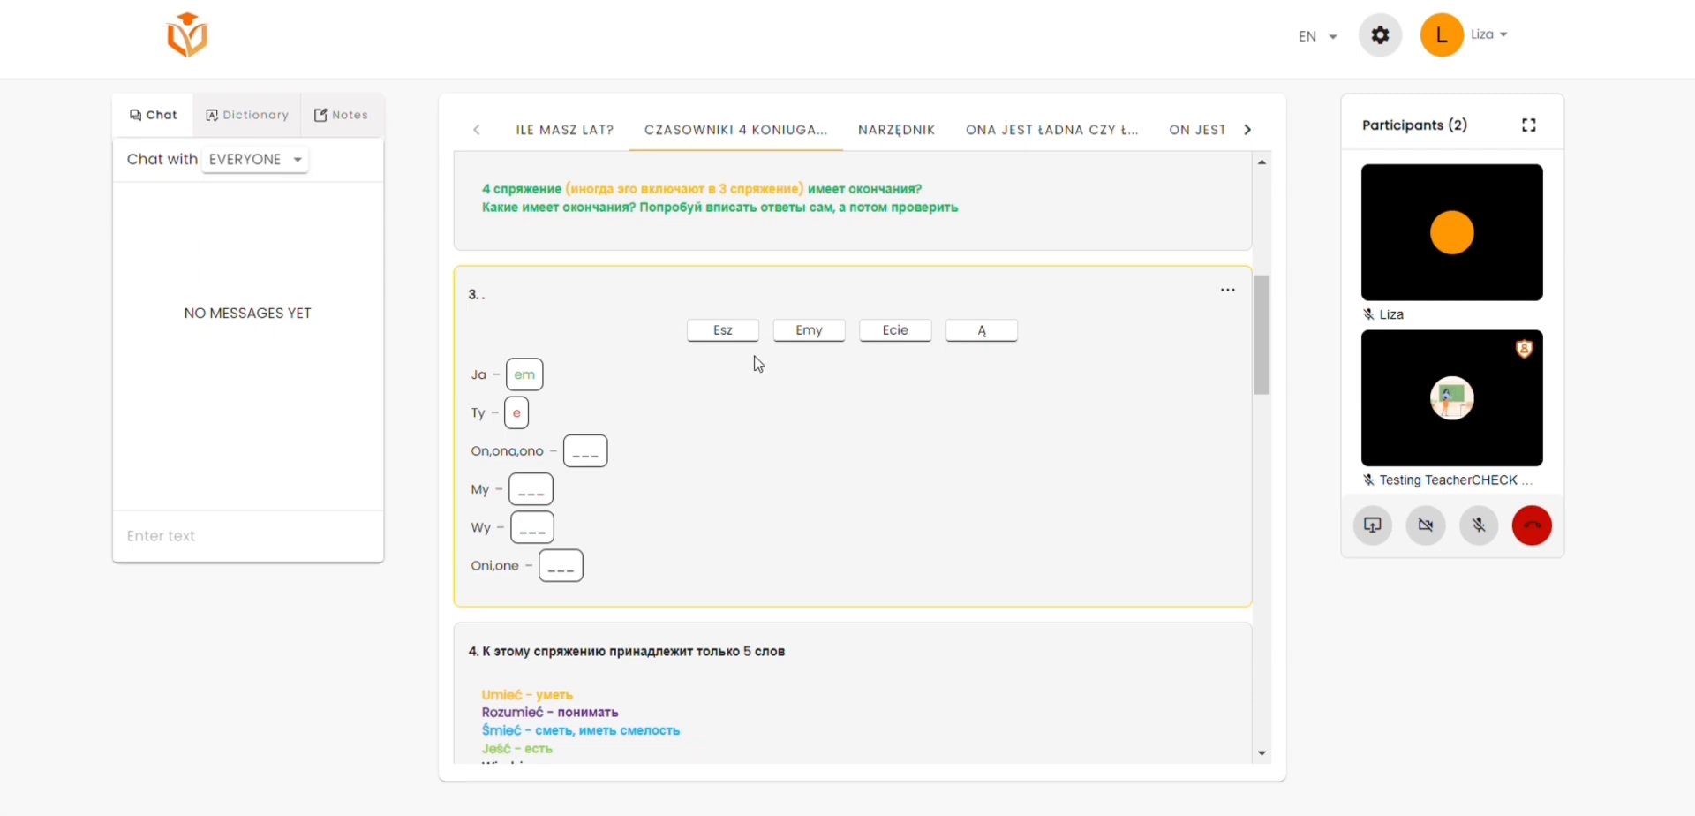
left_click_drag(746, 340, 603, 453)
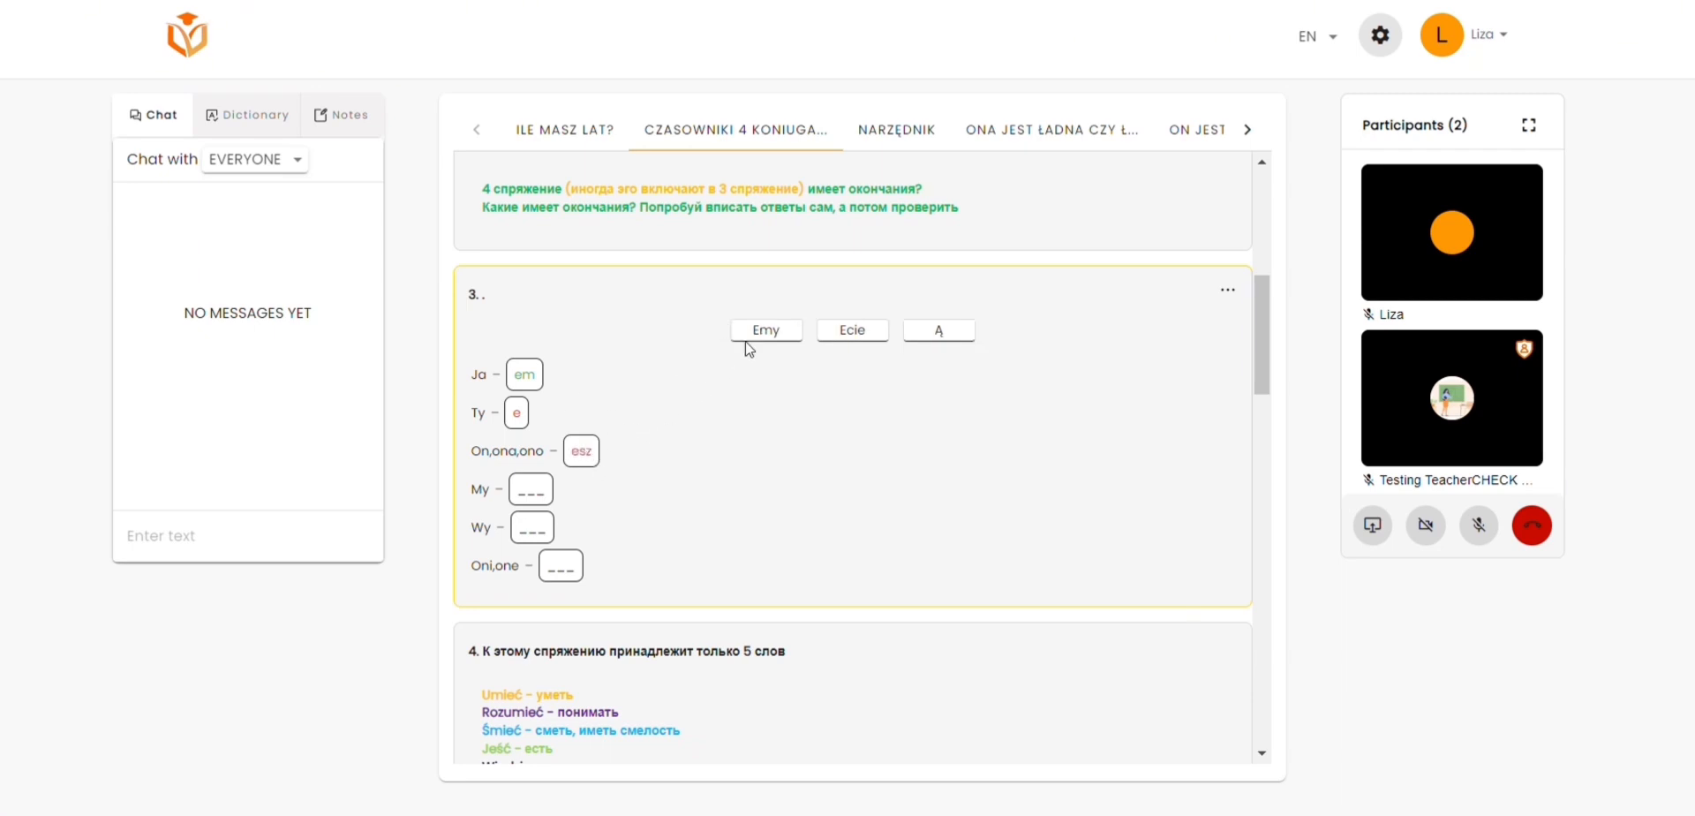
left_click_drag(747, 345, 517, 495)
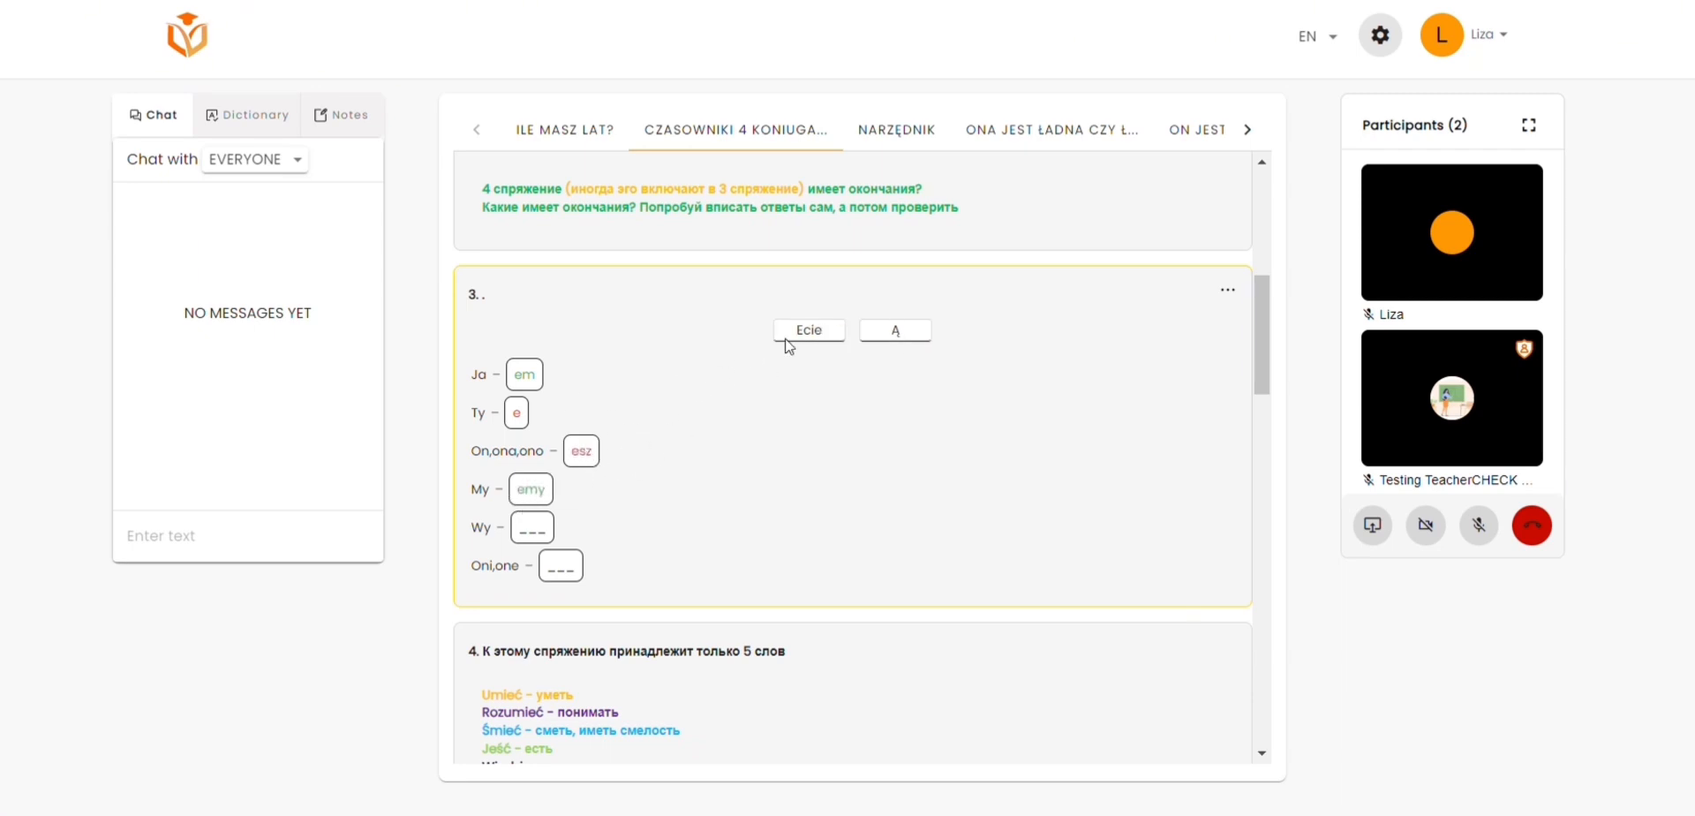
left_click_drag(789, 346, 530, 539)
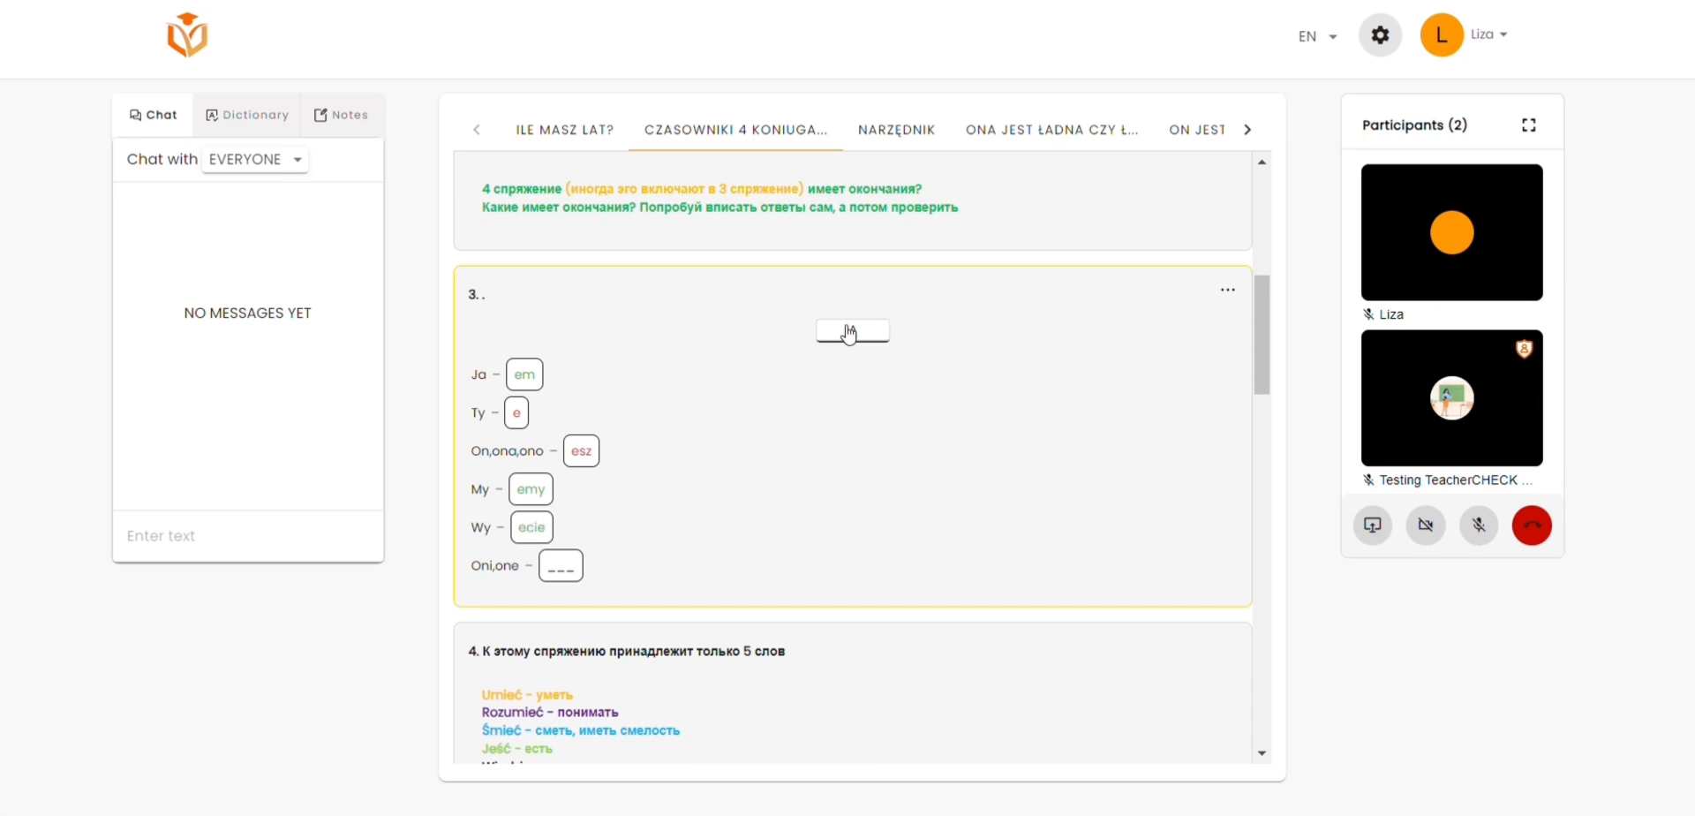
left_click_drag(849, 333, 566, 556)
left_click_drag(863, 331, 569, 575)
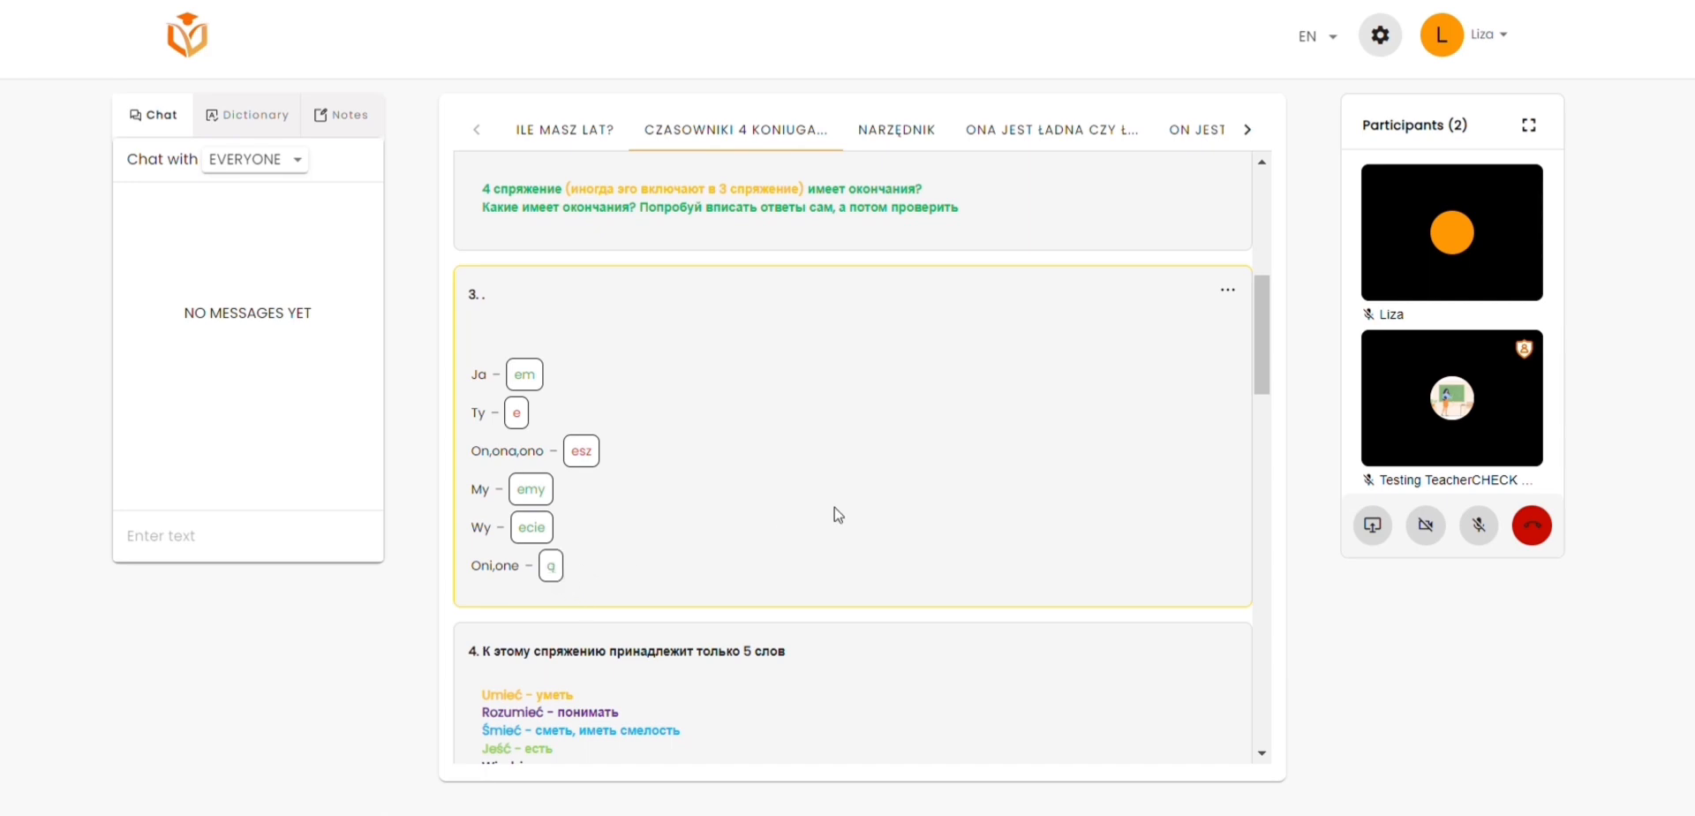
Step: View the correct answers of exercise 3 as the student, and check the student's score in the teacher's view
left_click(1228, 293)
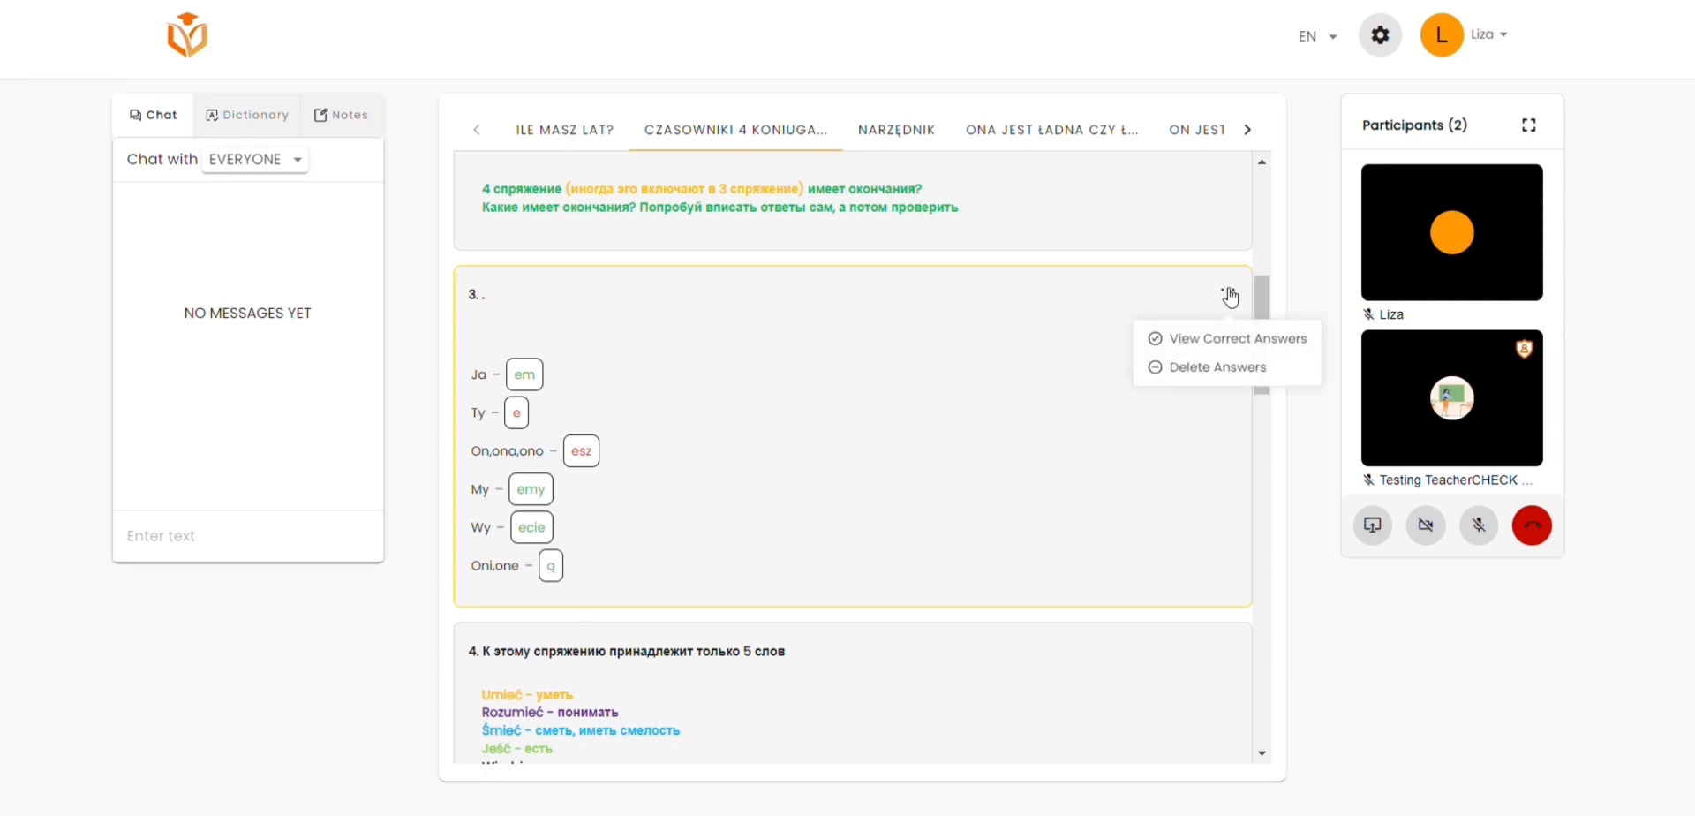
left_click(1235, 341)
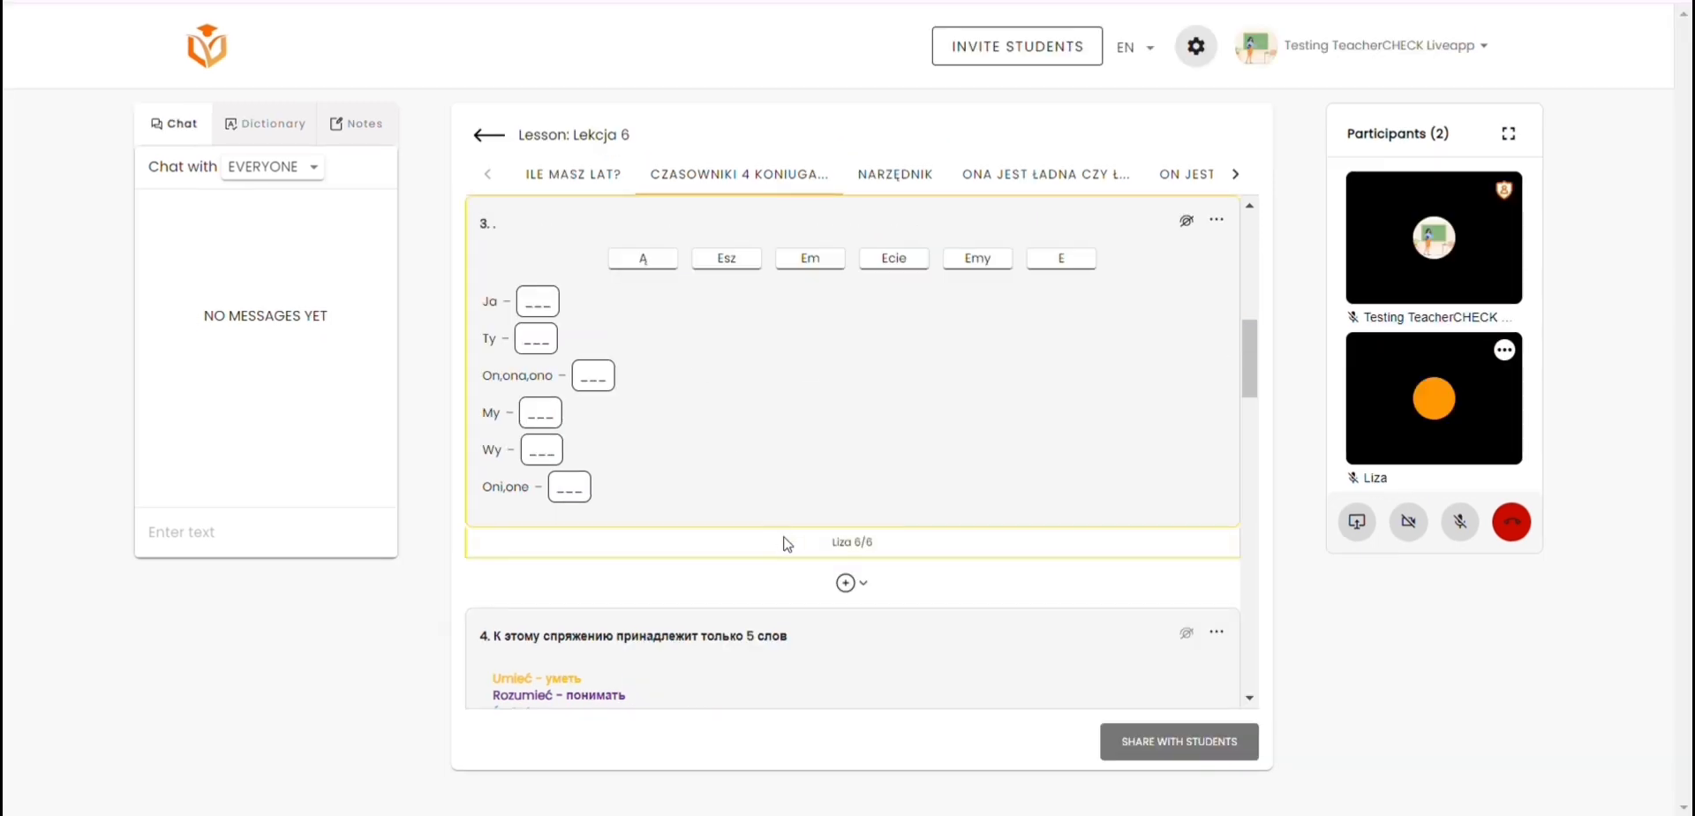
mouse_move(789, 547)
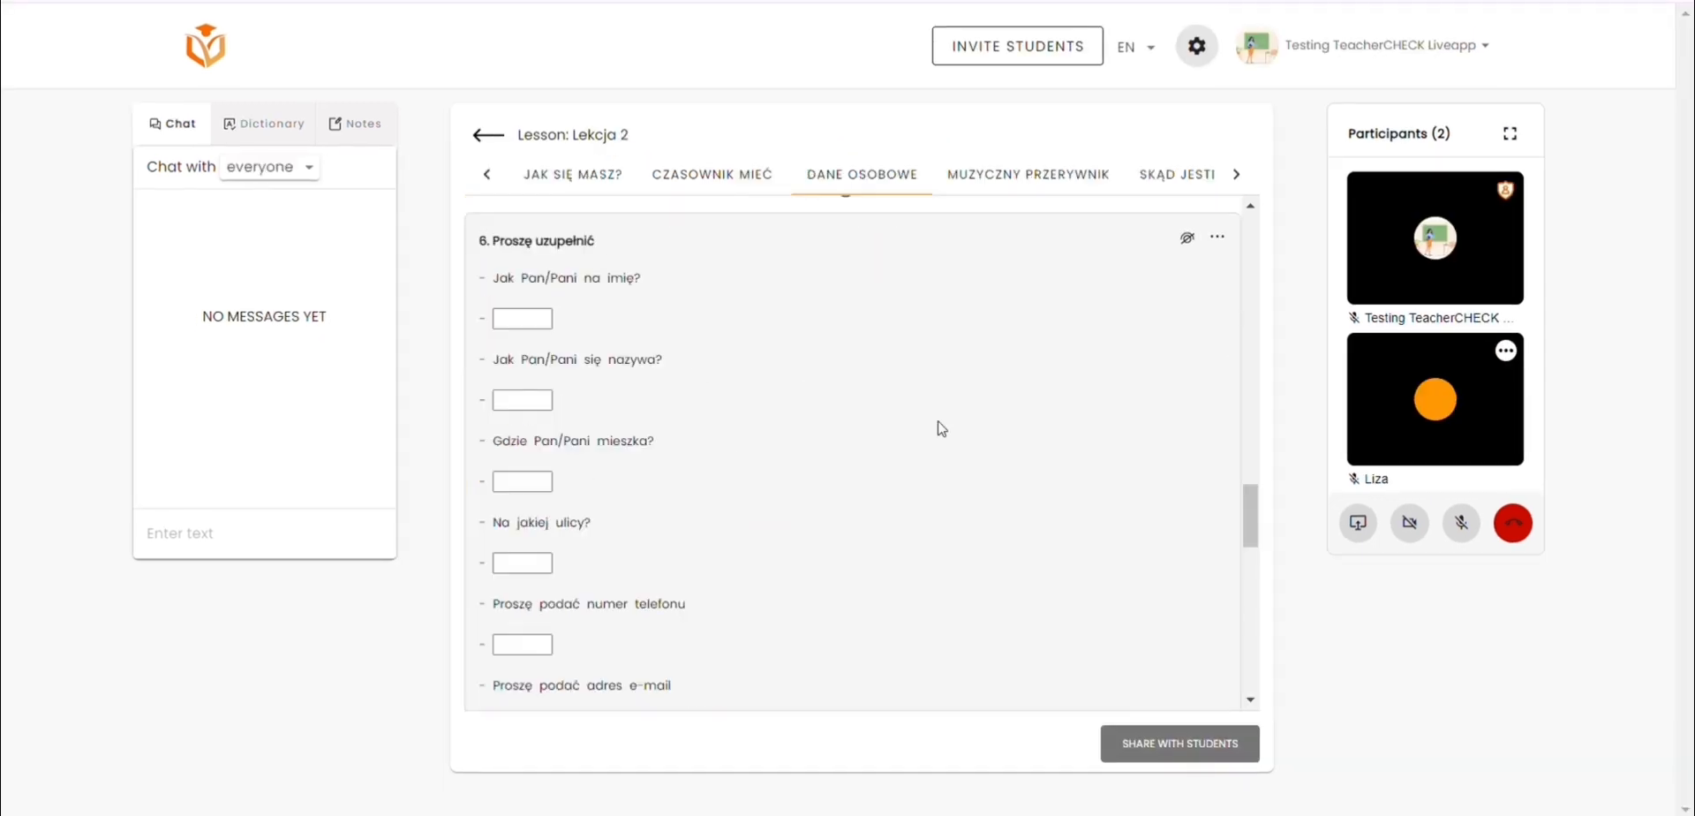
Step: Focus the student on exercise 6, Proszę uzupełnić, in the Dane osobowe topic of Lekcja 2
left_click(1219, 245)
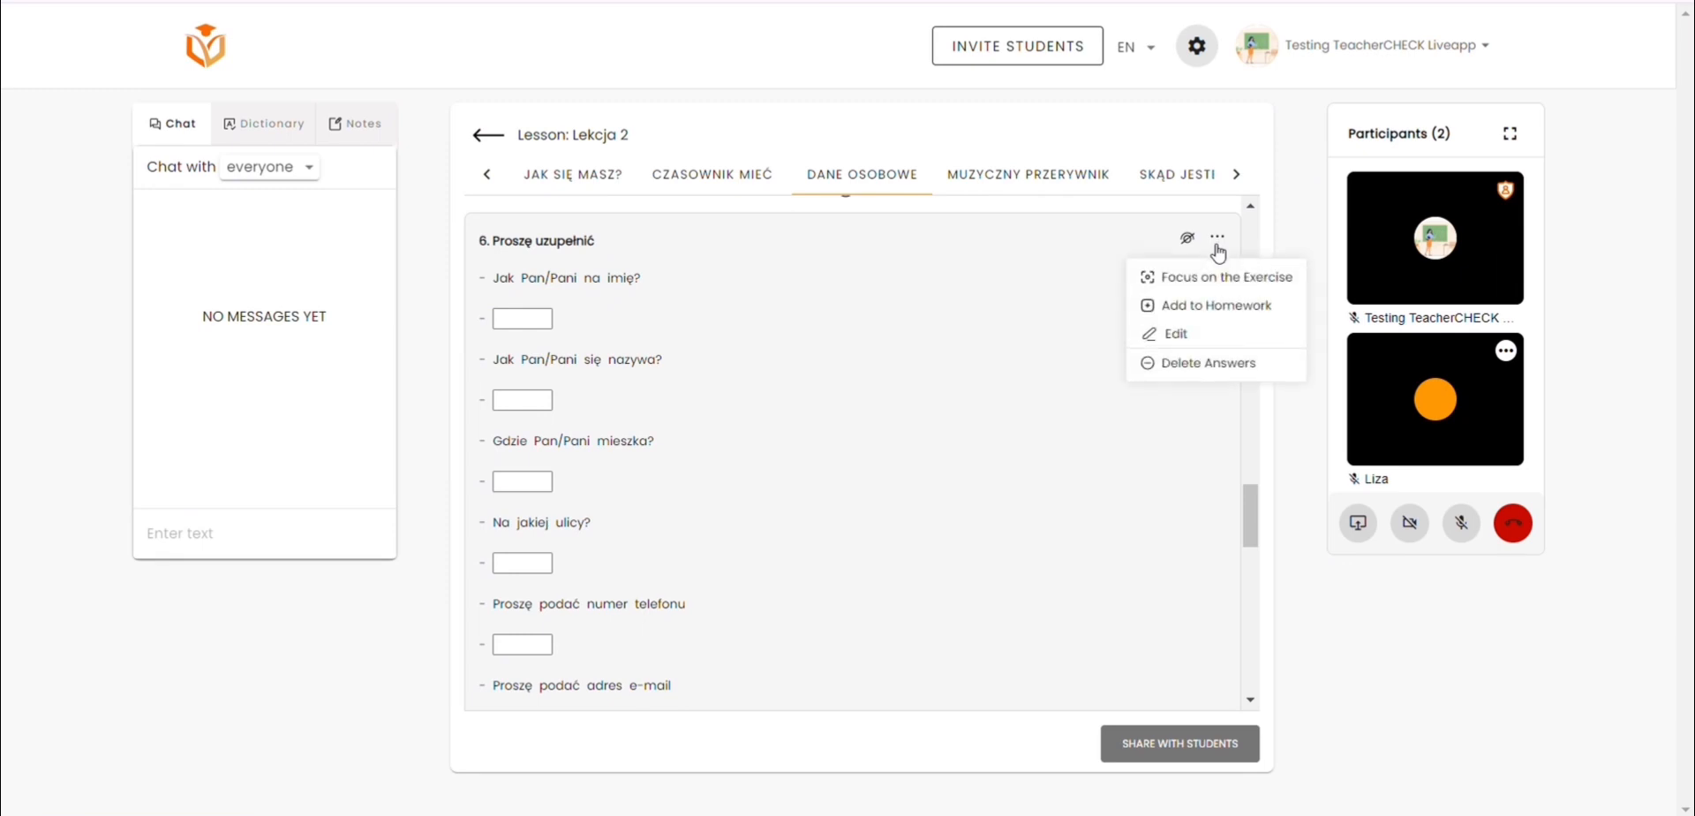
left_click(1227, 279)
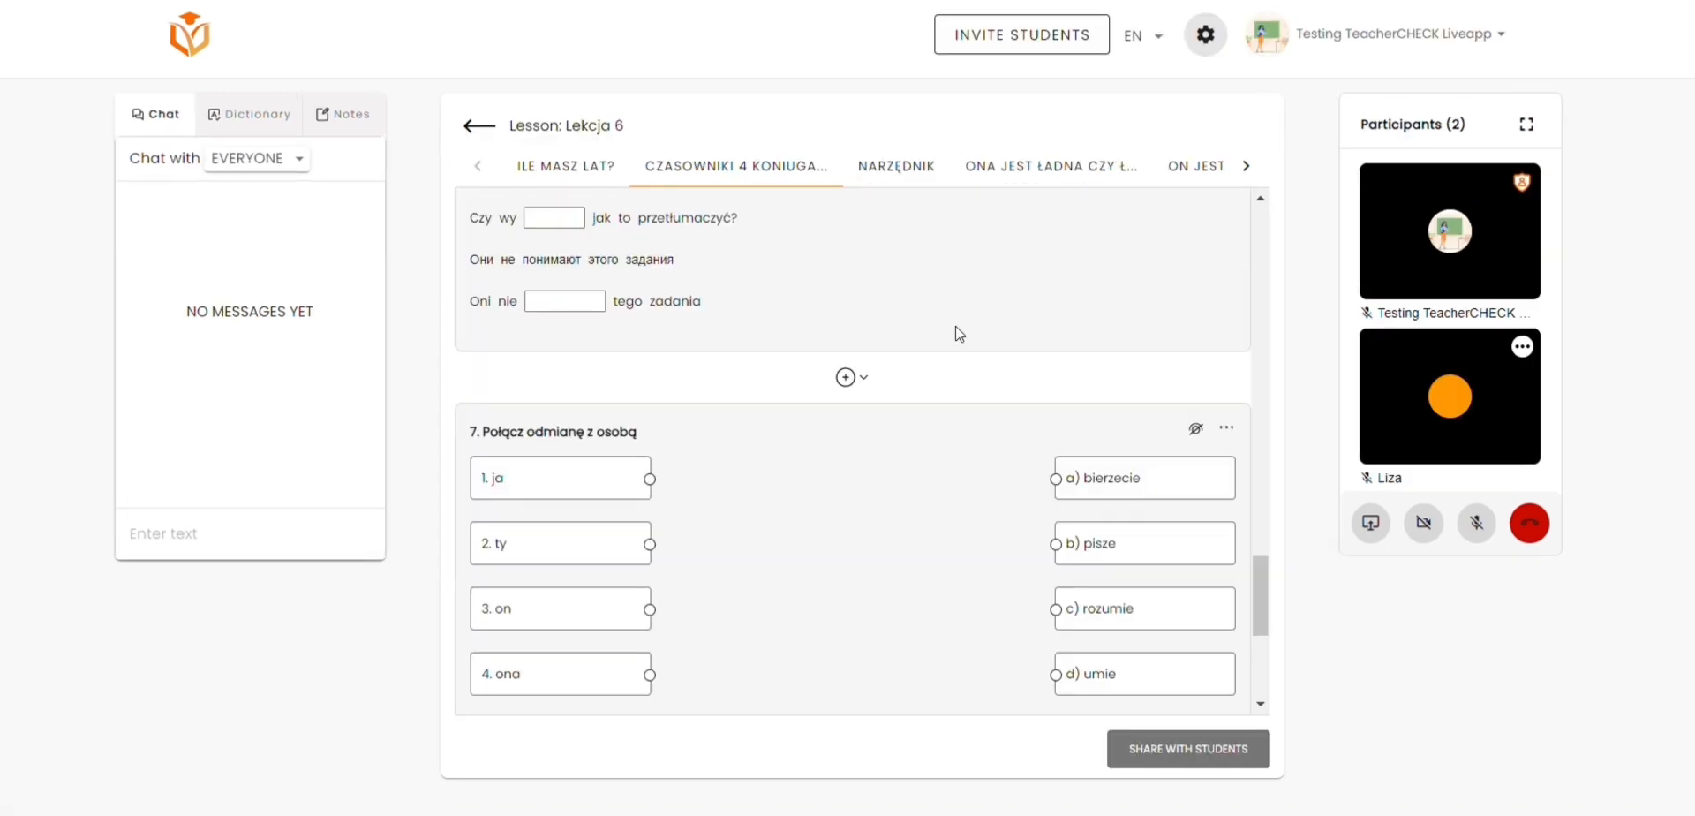
Step: Add exercise 7, Połącz odmianę z osobą, in the Czasowniki 4 koniugacji topic of Lekcja 6 to the homework
scroll(956, 328, "down", 5)
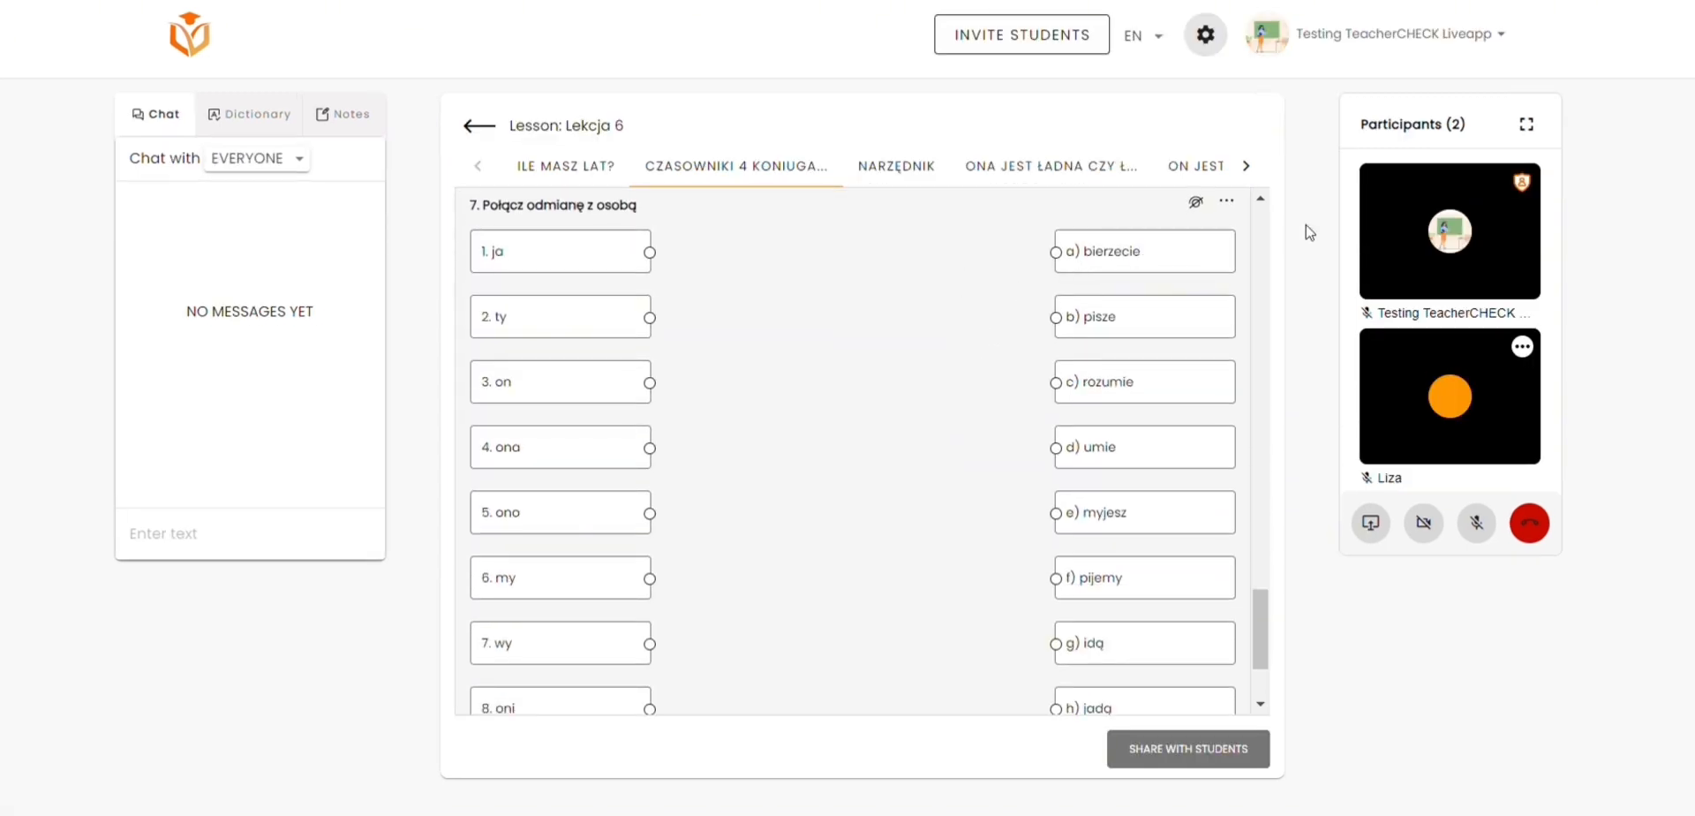
left_click(1227, 203)
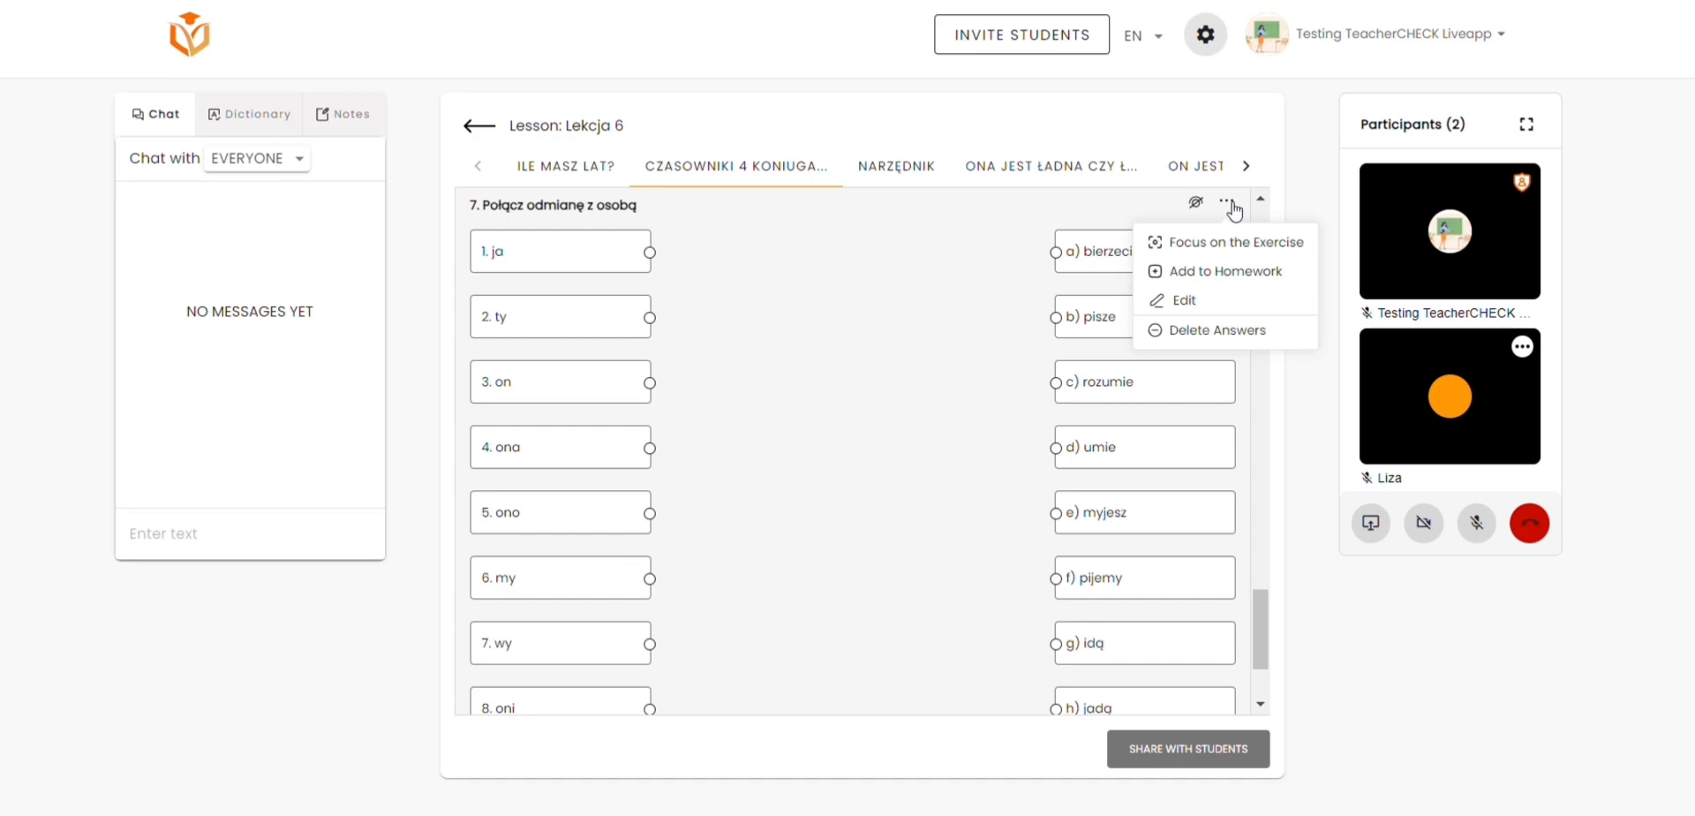
left_click(1241, 274)
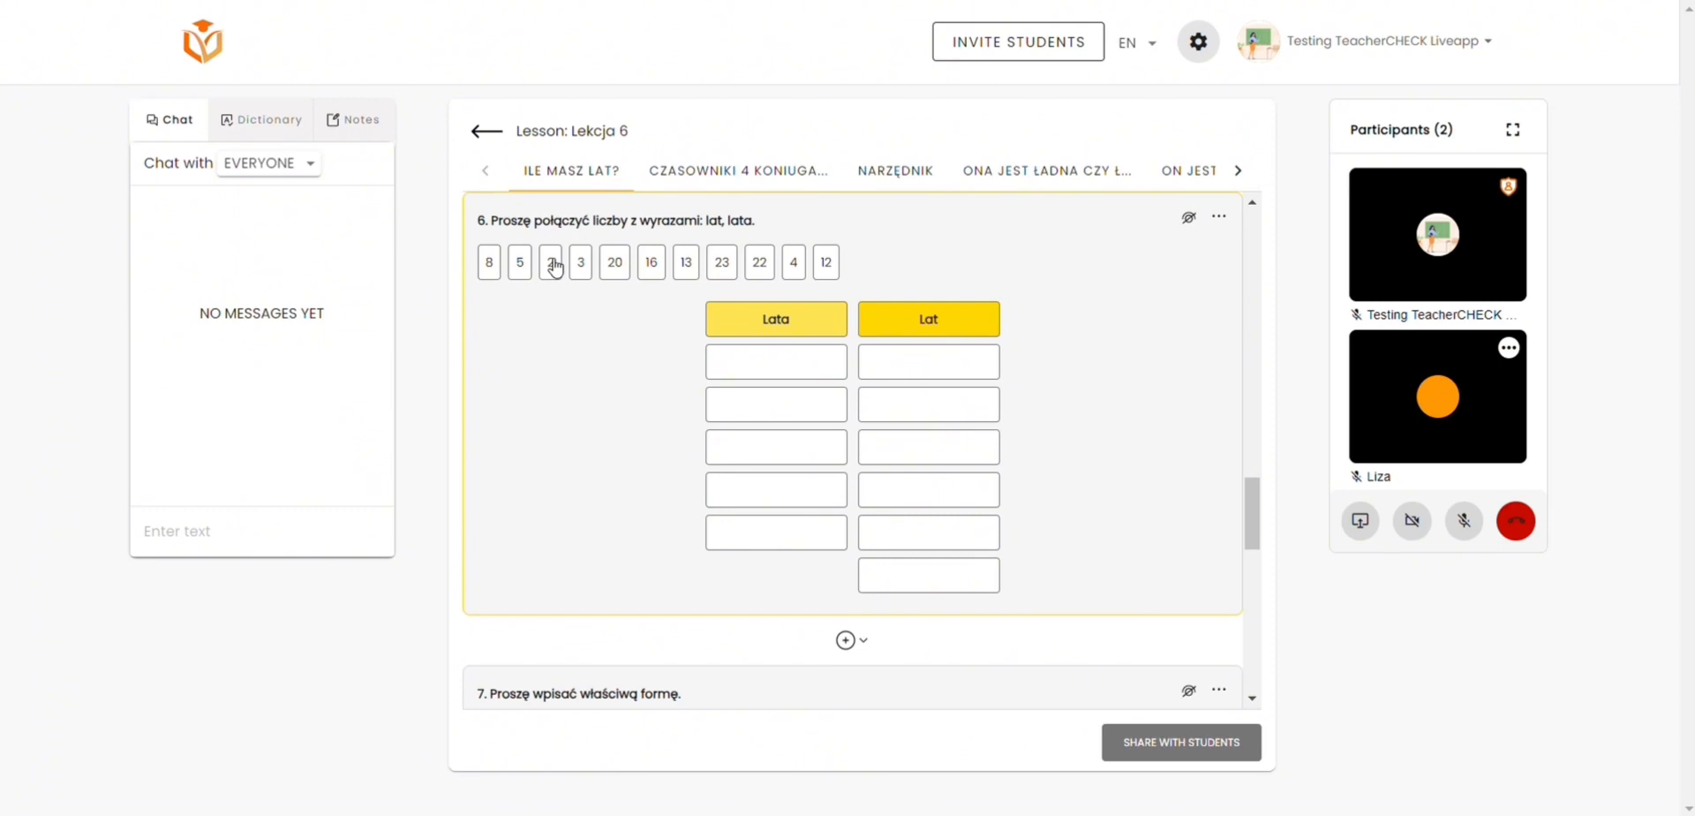
Step: Sort the numbers in exercise 6 of Ile masz lat?, placing 2 and 3 under Lata and 5 and 8 under Lat
left_click(550, 262)
left_click(774, 366)
left_click(521, 264)
left_click(937, 370)
left_click(581, 265)
left_click(718, 405)
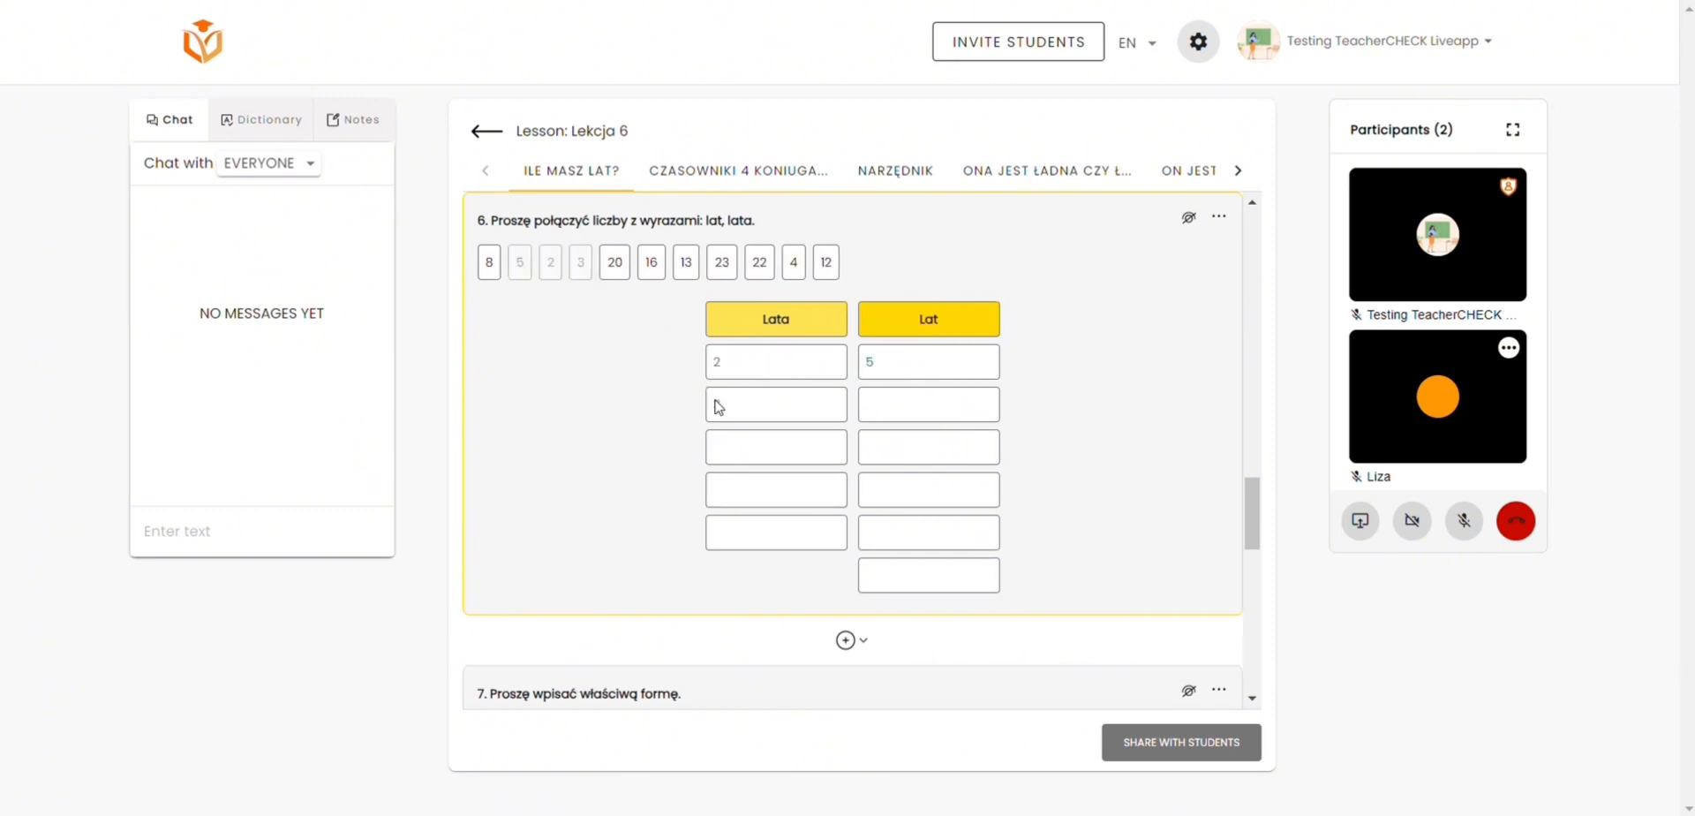
left_click(489, 265)
left_click(884, 407)
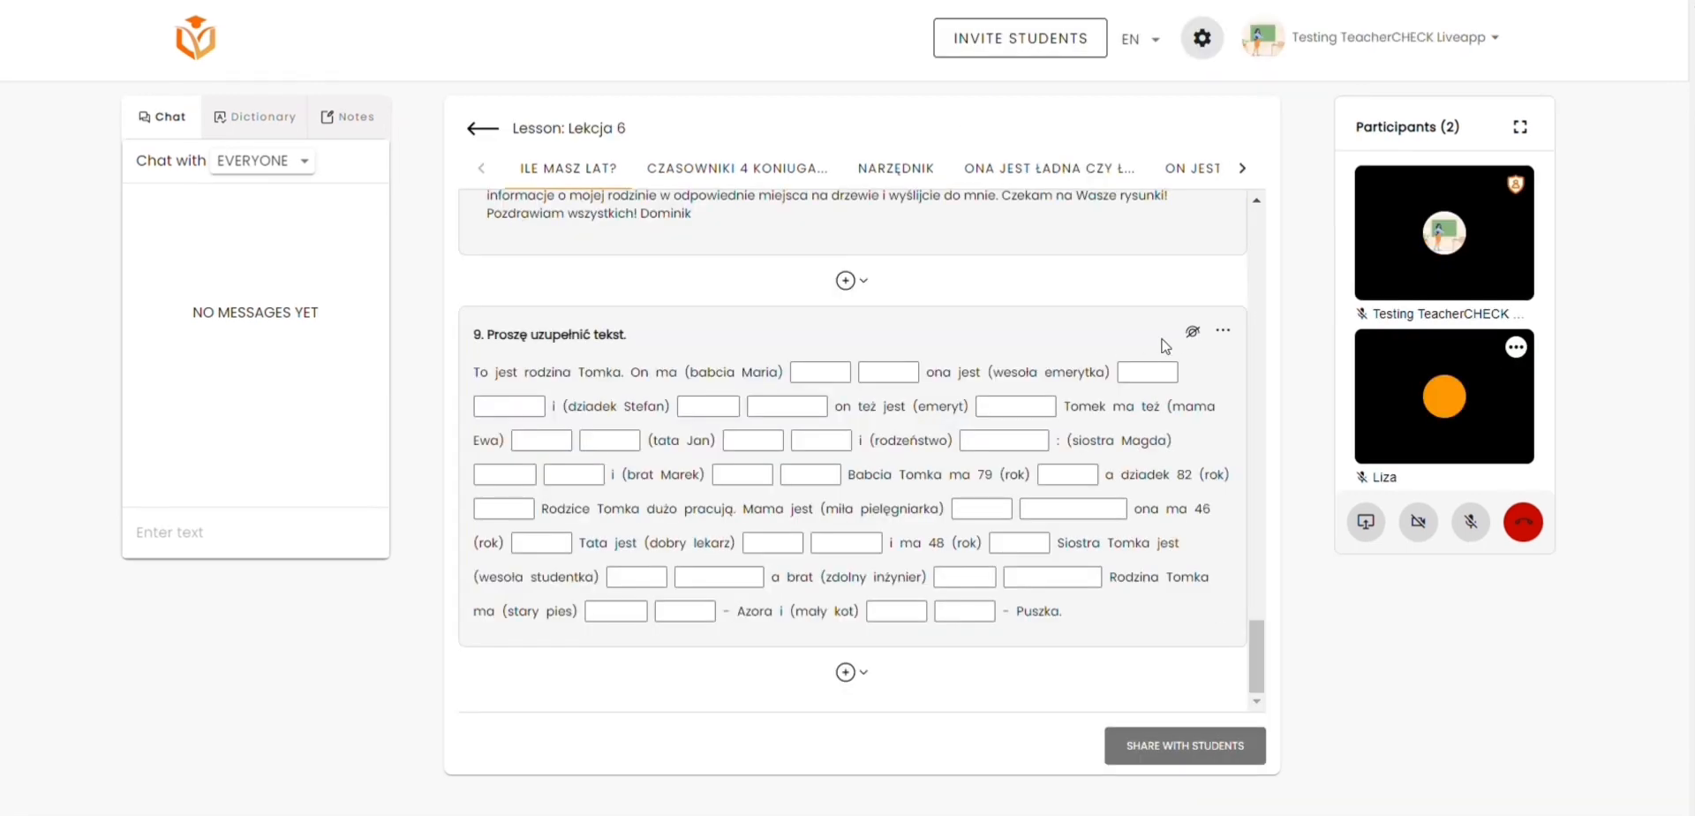
Step: Edit exercise 9, Proszę uzupełnić tekst, removing the gaps on babcię, the name after it, wesołą and emerytką, and save it
left_click(1229, 333)
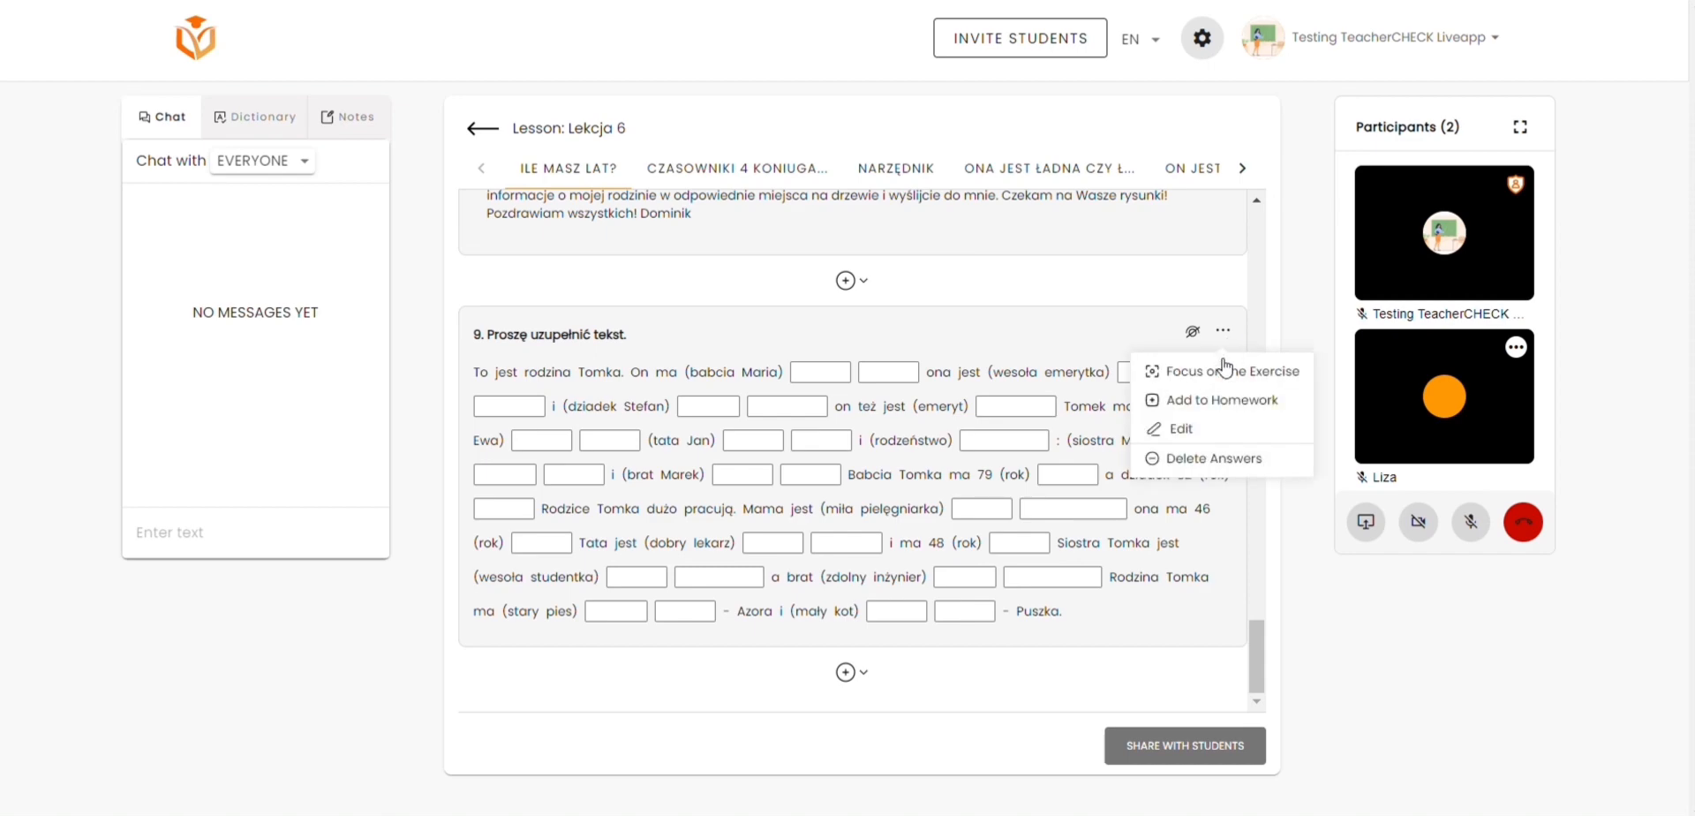
left_click(1195, 430)
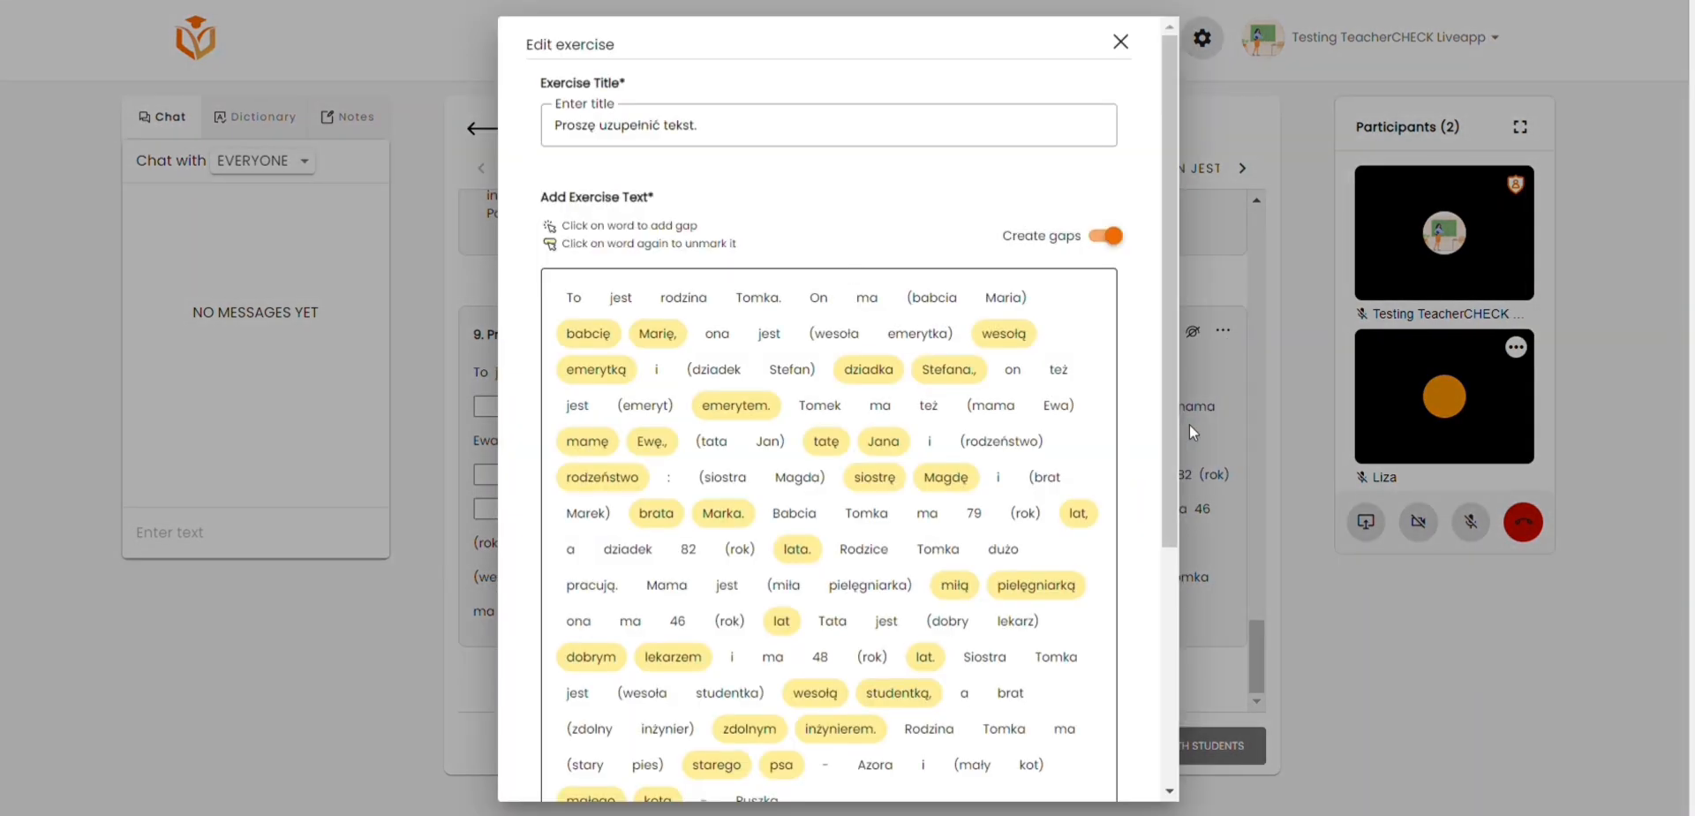
left_click(670, 339)
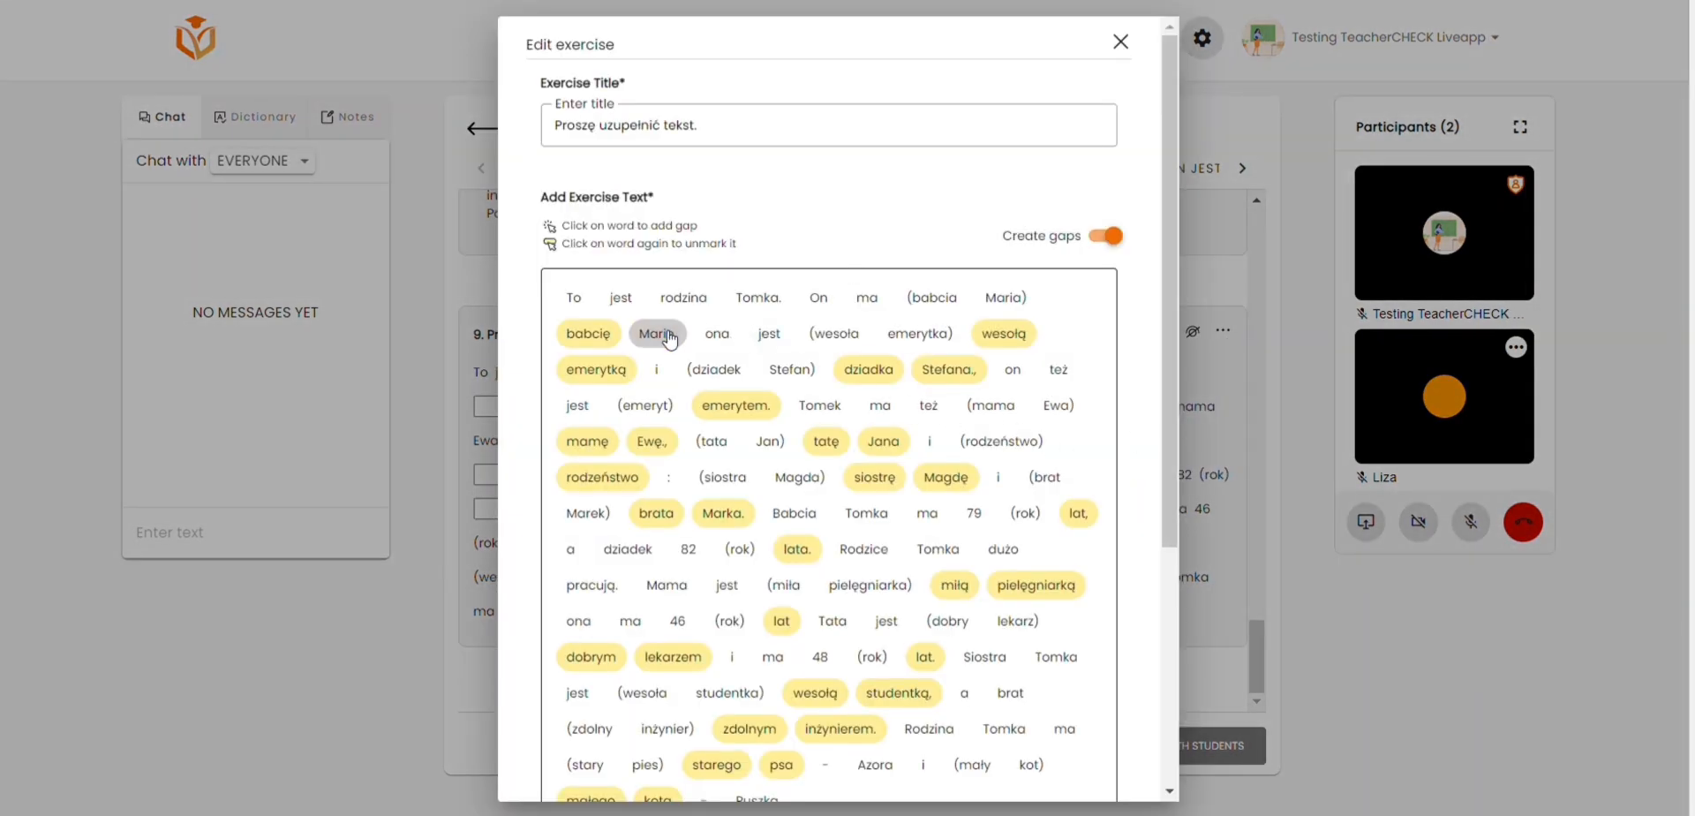
left_click(587, 333)
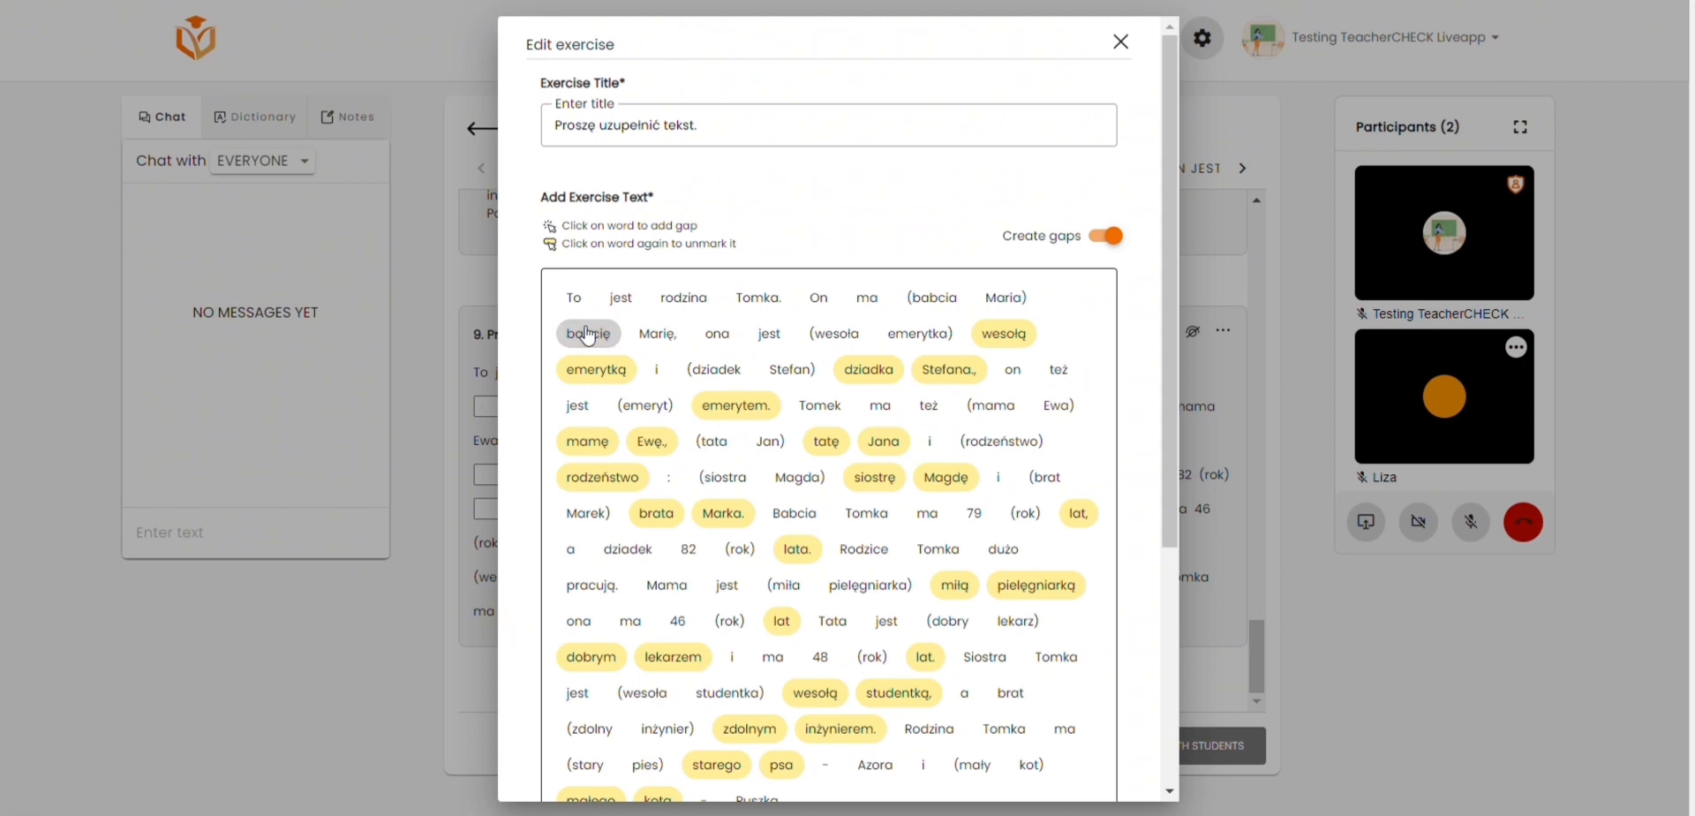
left_click(1020, 338)
left_click(609, 377)
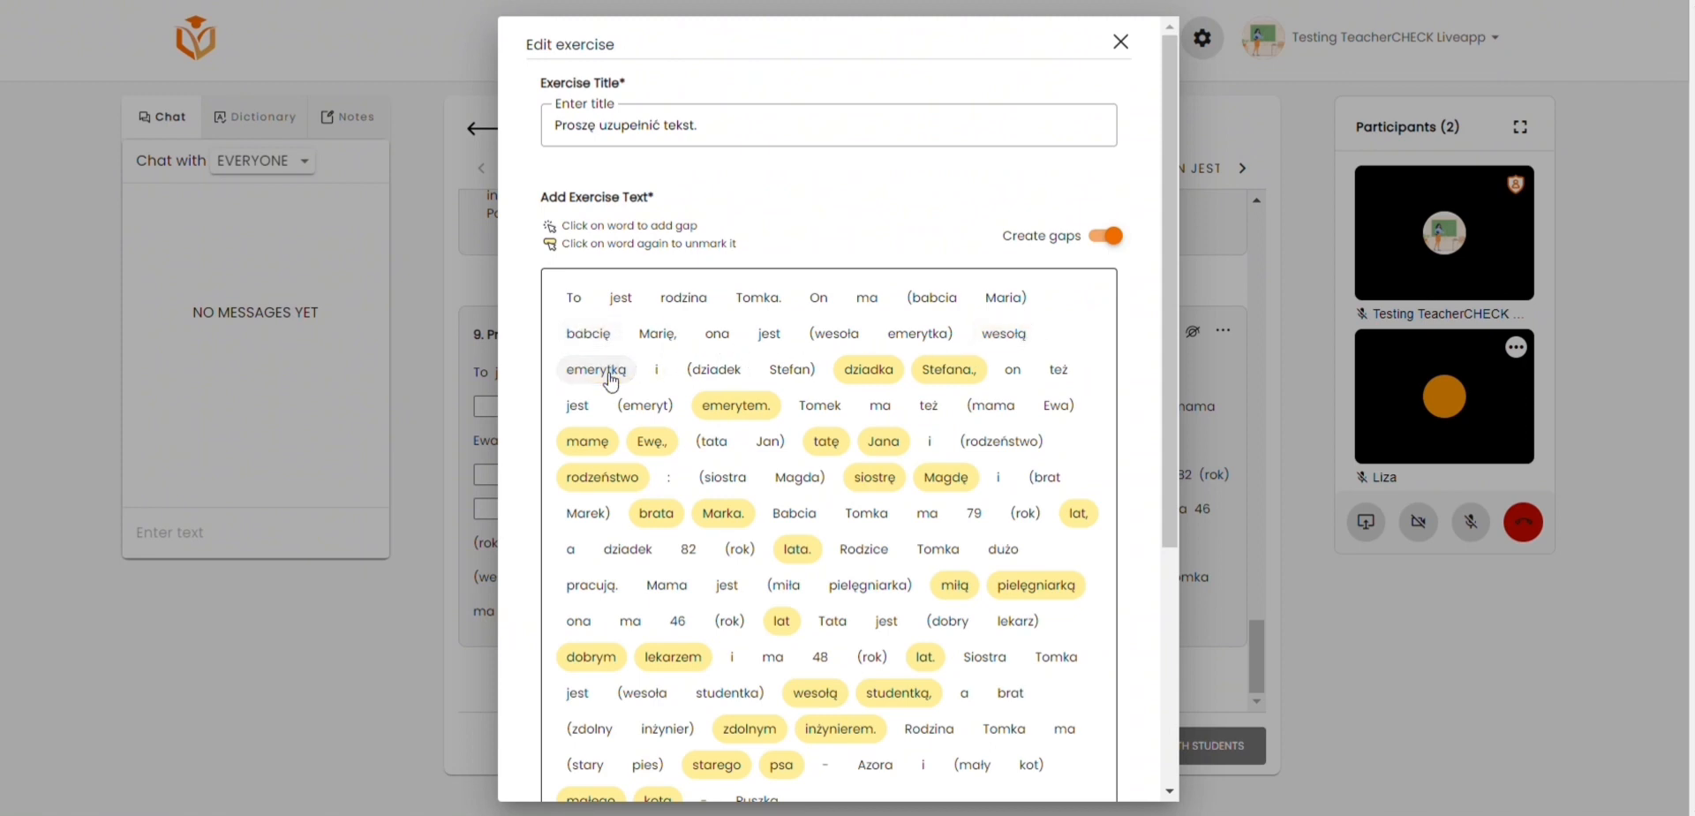
scroll(611, 381, "down", 5)
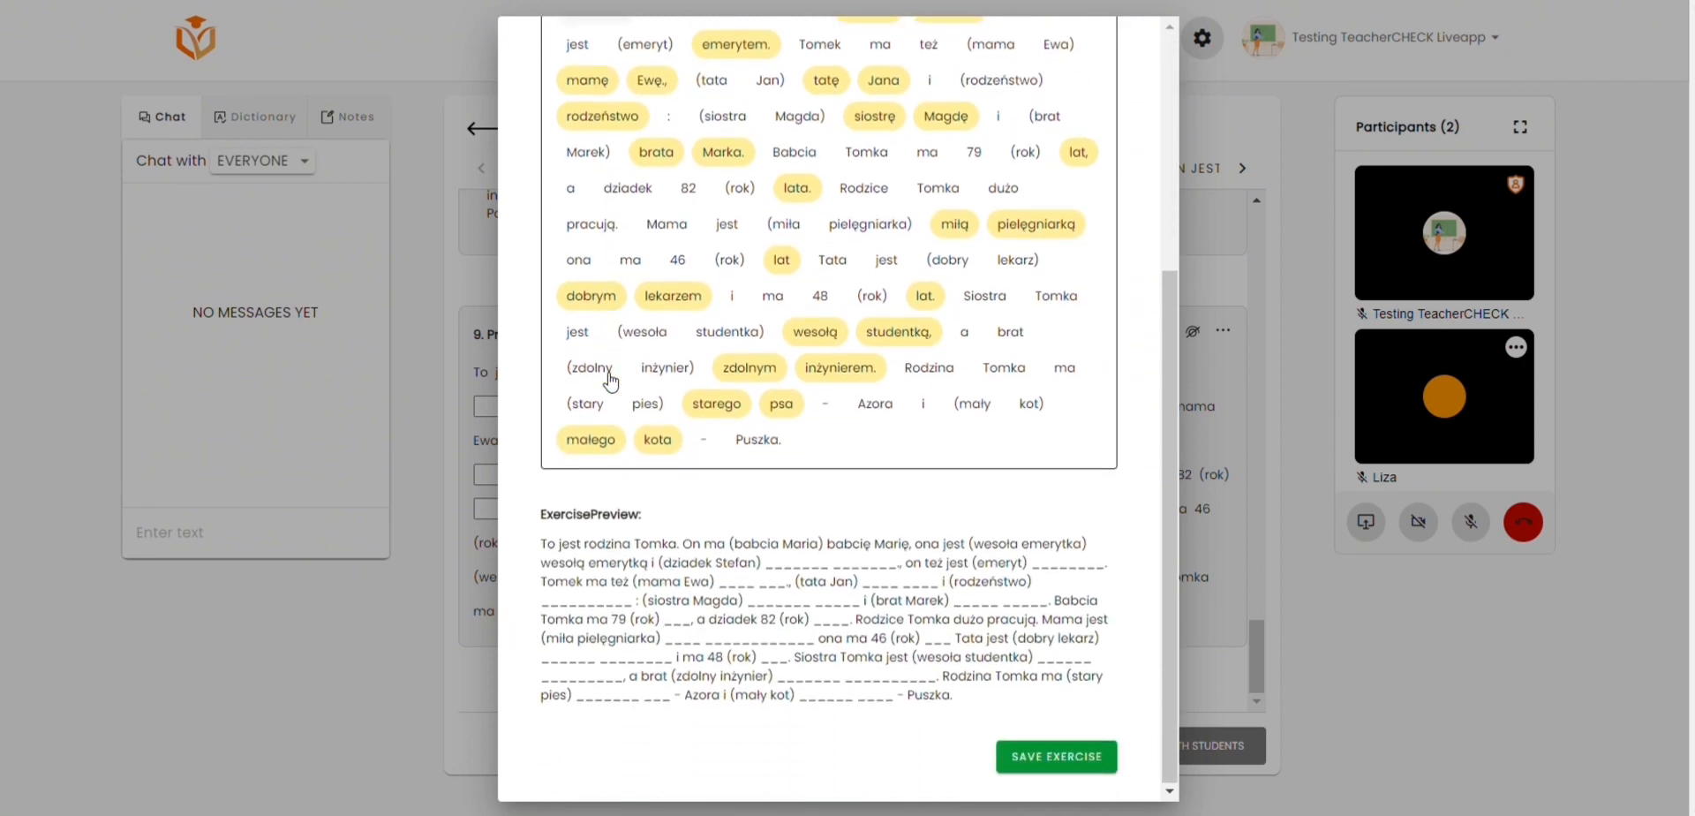
left_click(1052, 754)
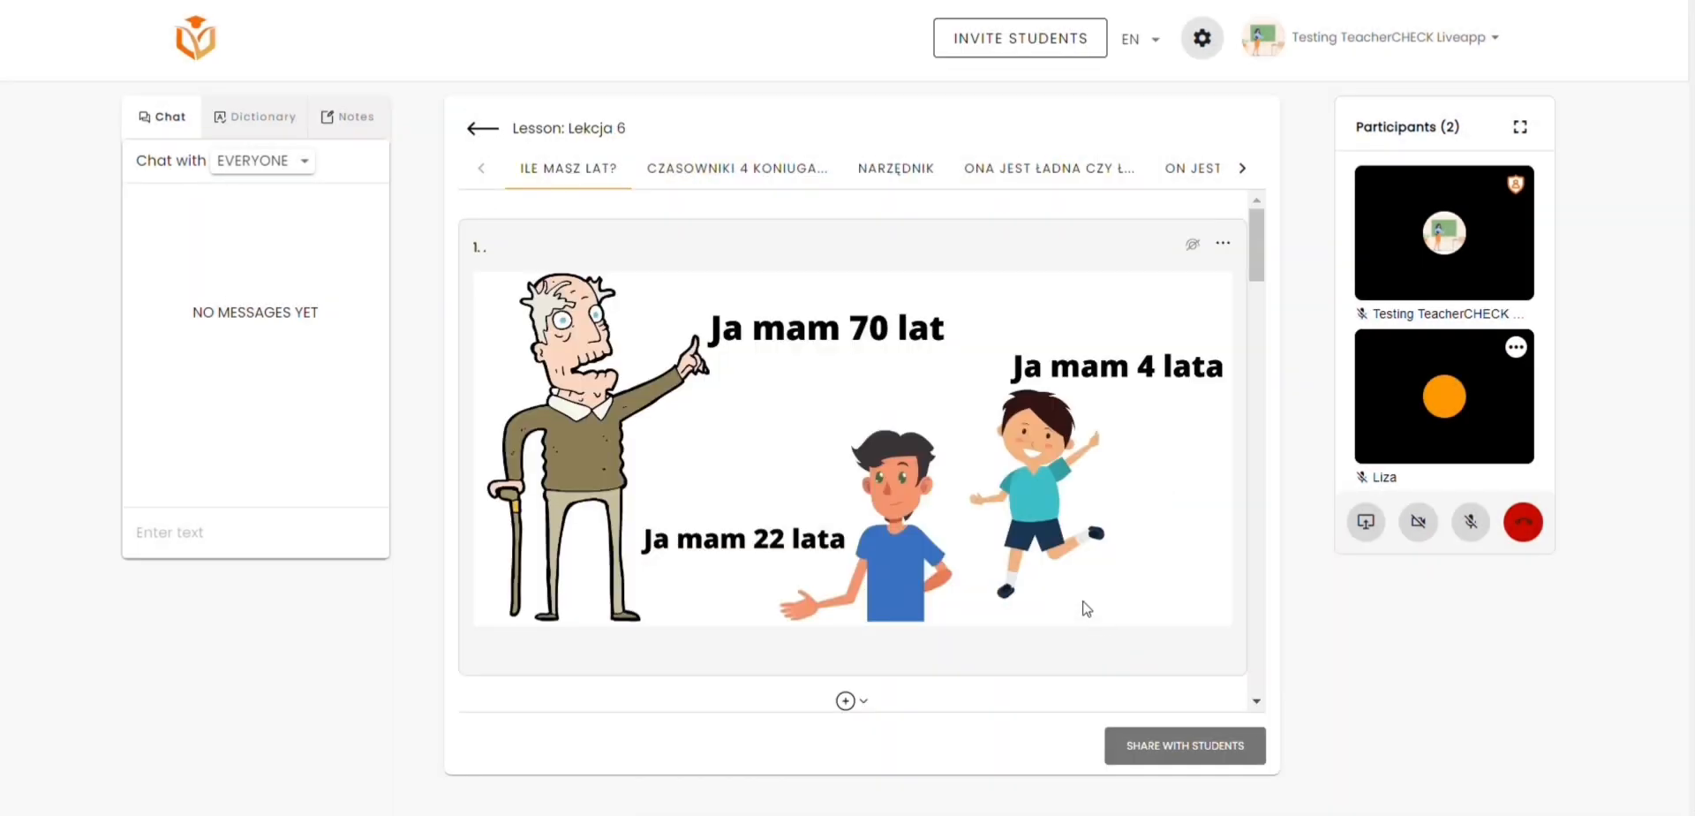
scroll(1083, 602, "down", 20)
scroll(1086, 608, "down", 4)
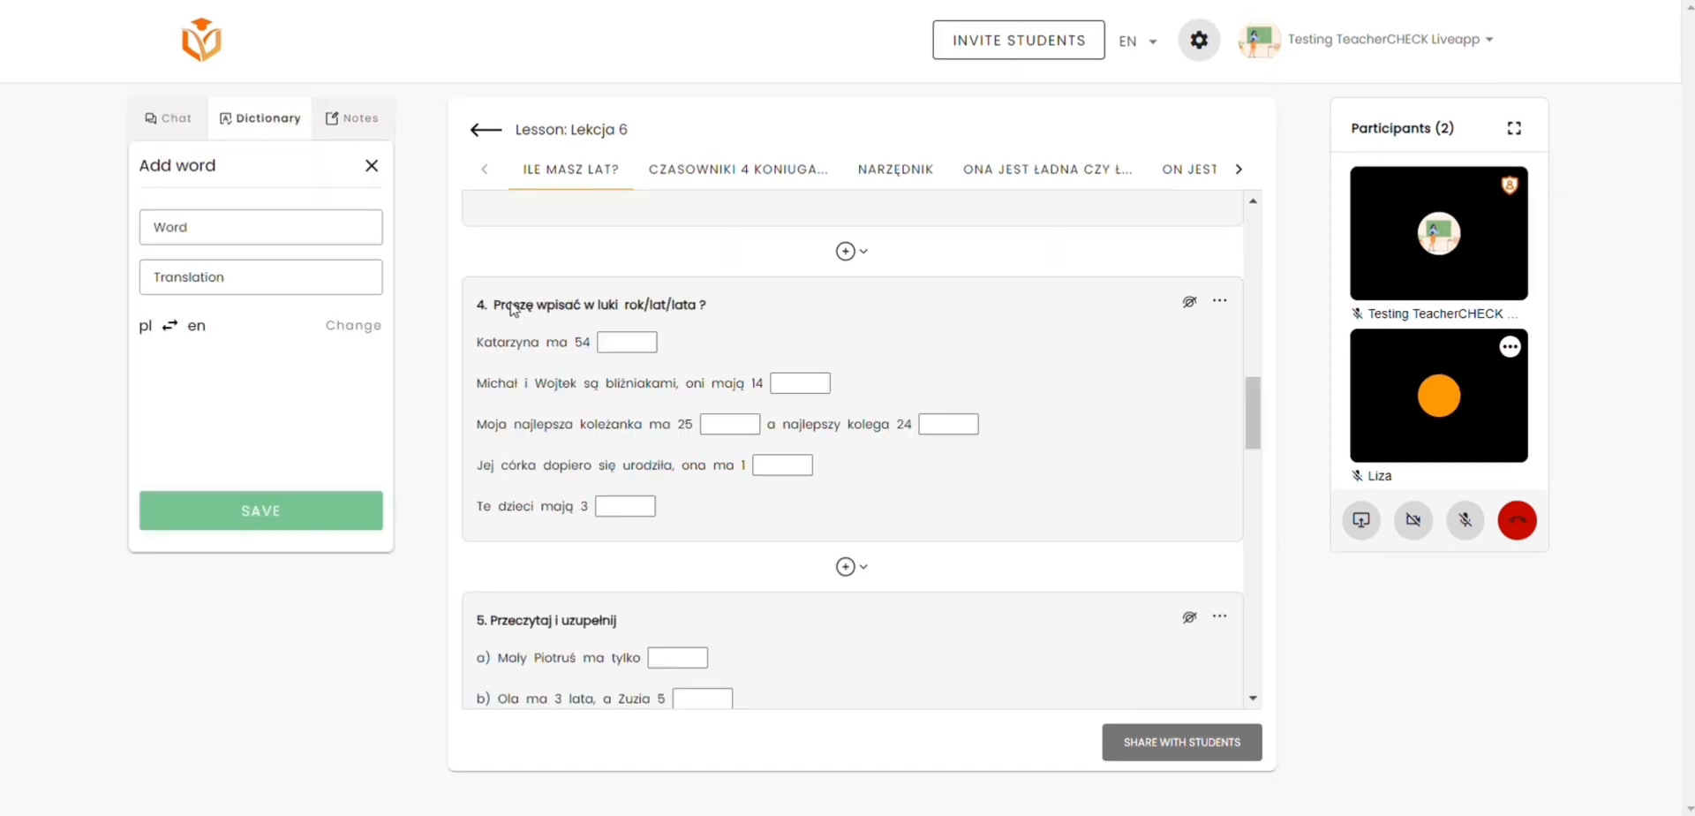
Step: Look up the translations of Proszę, the name opening the first sentence, and najlepsza in exercise 4
double_click(513, 307)
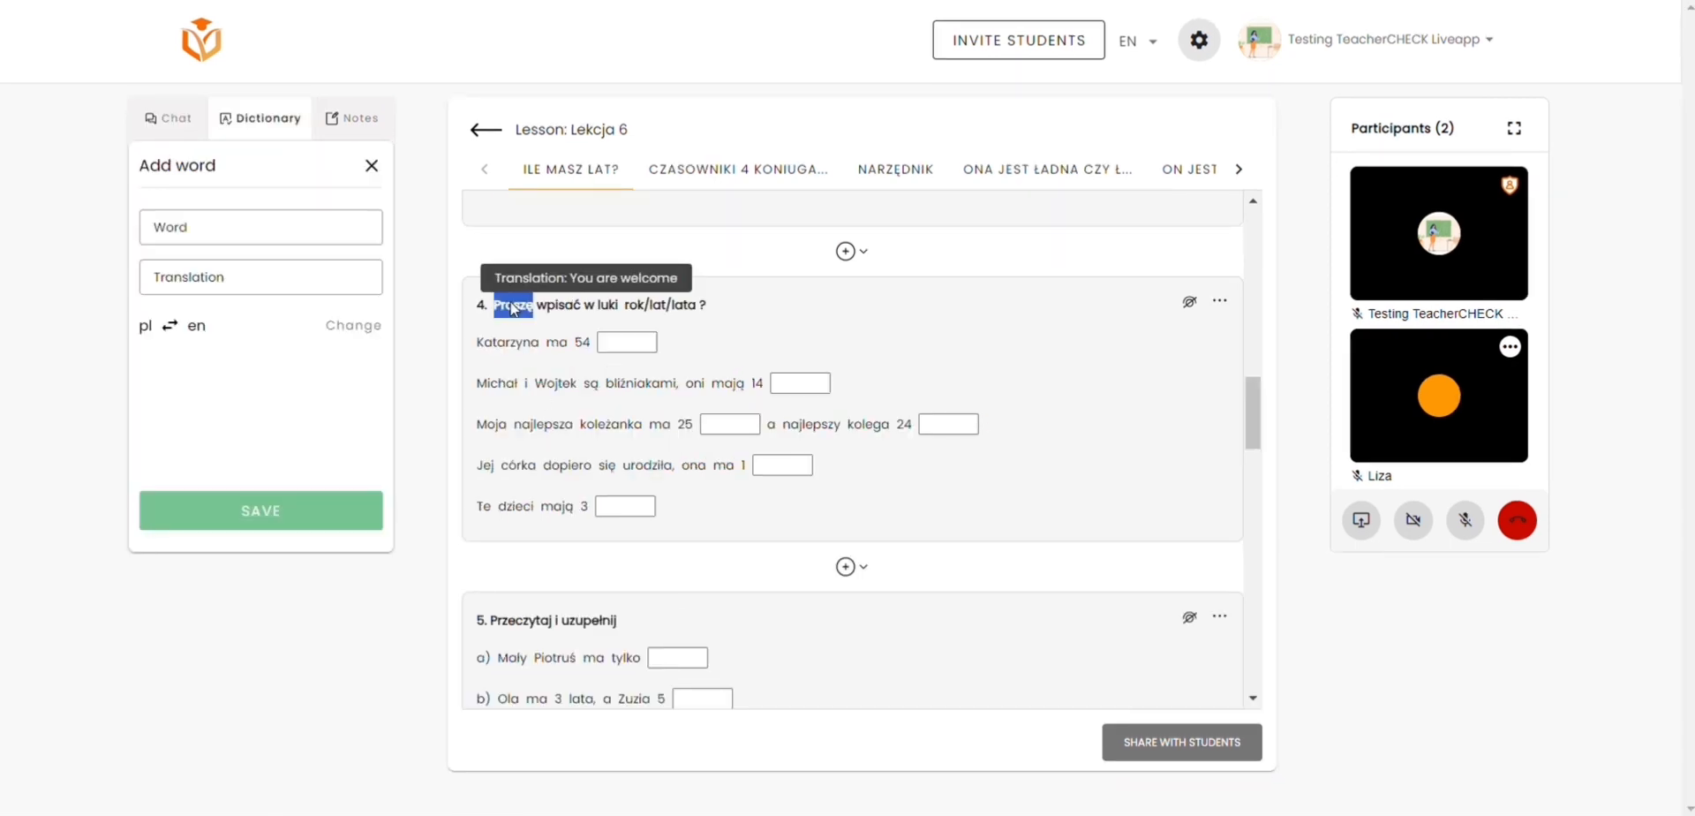
double_click(512, 346)
double_click(565, 425)
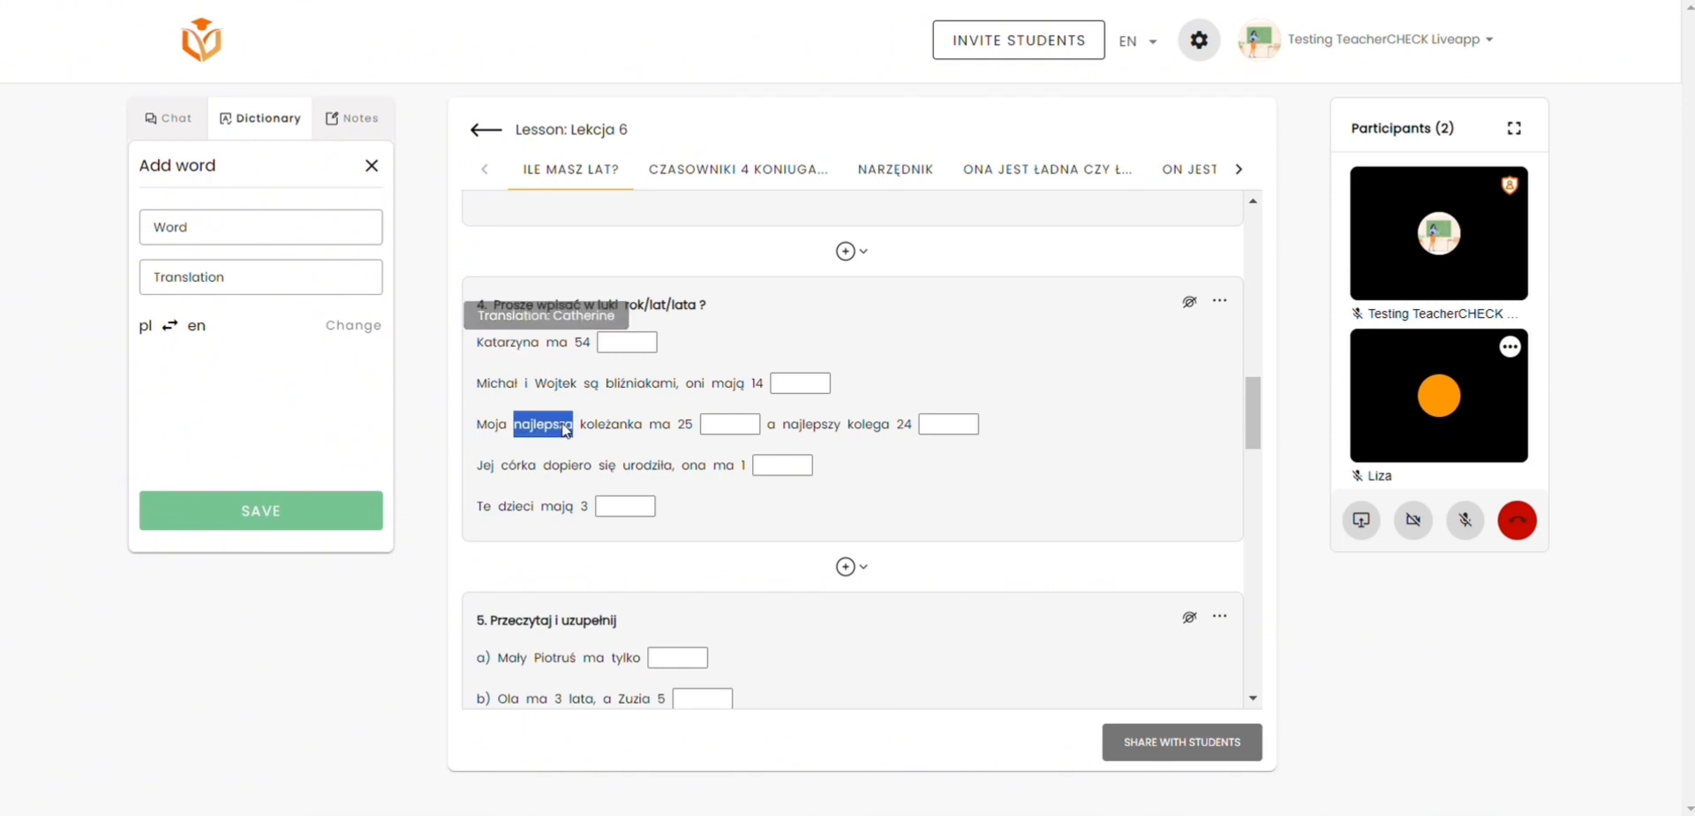
Step: Set the dictionary to translate from Polish to Ukrainian and look up najlepsza and dopiero in exercise 4
left_click(352, 327)
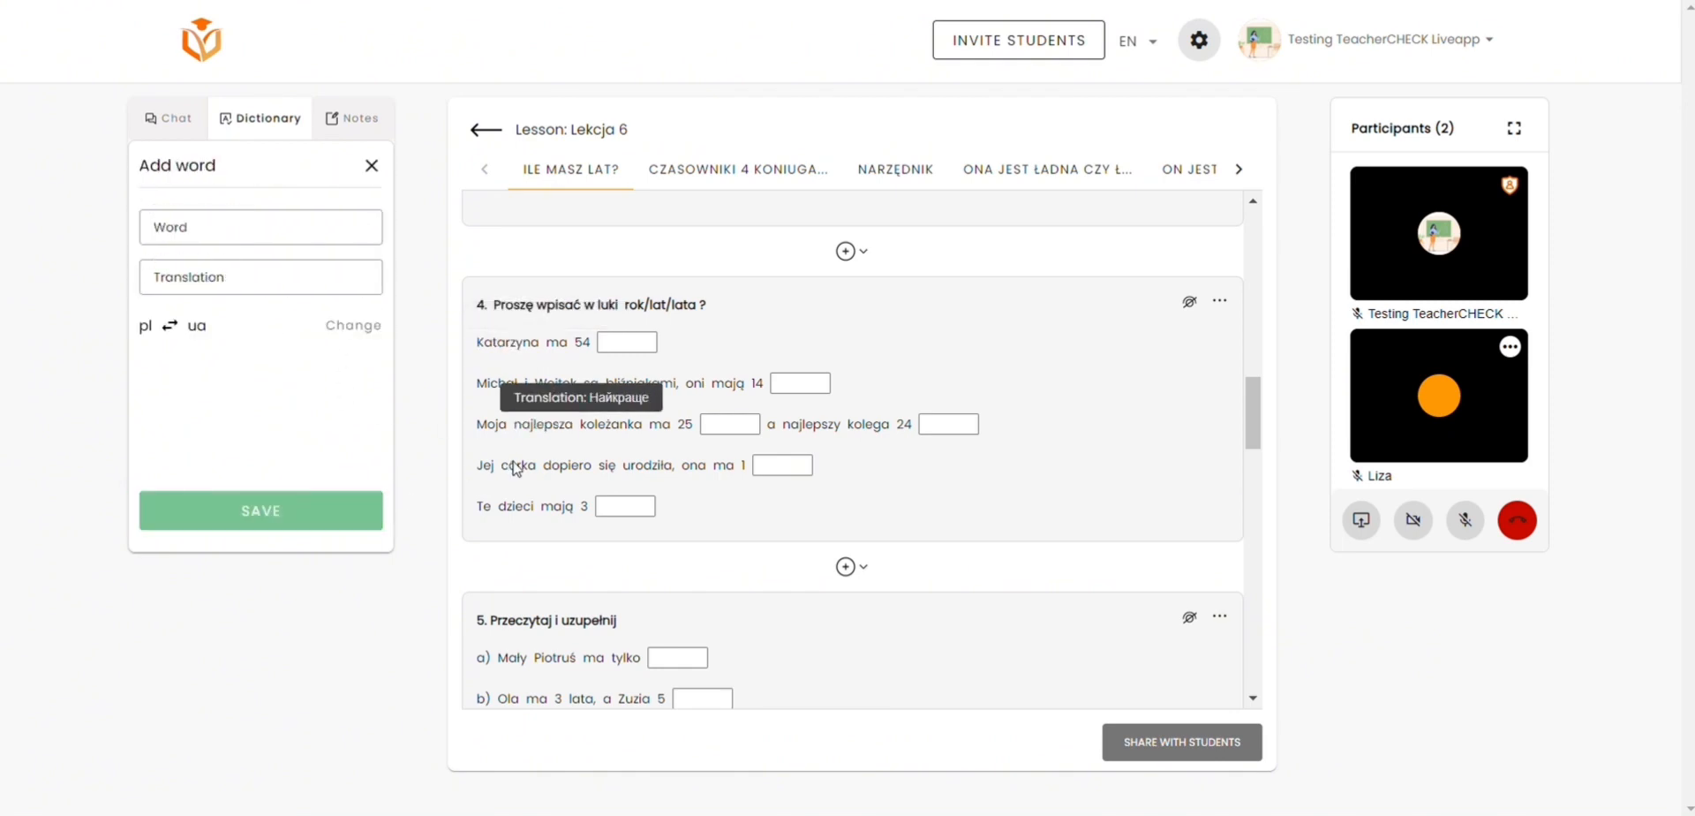
double_click(517, 466)
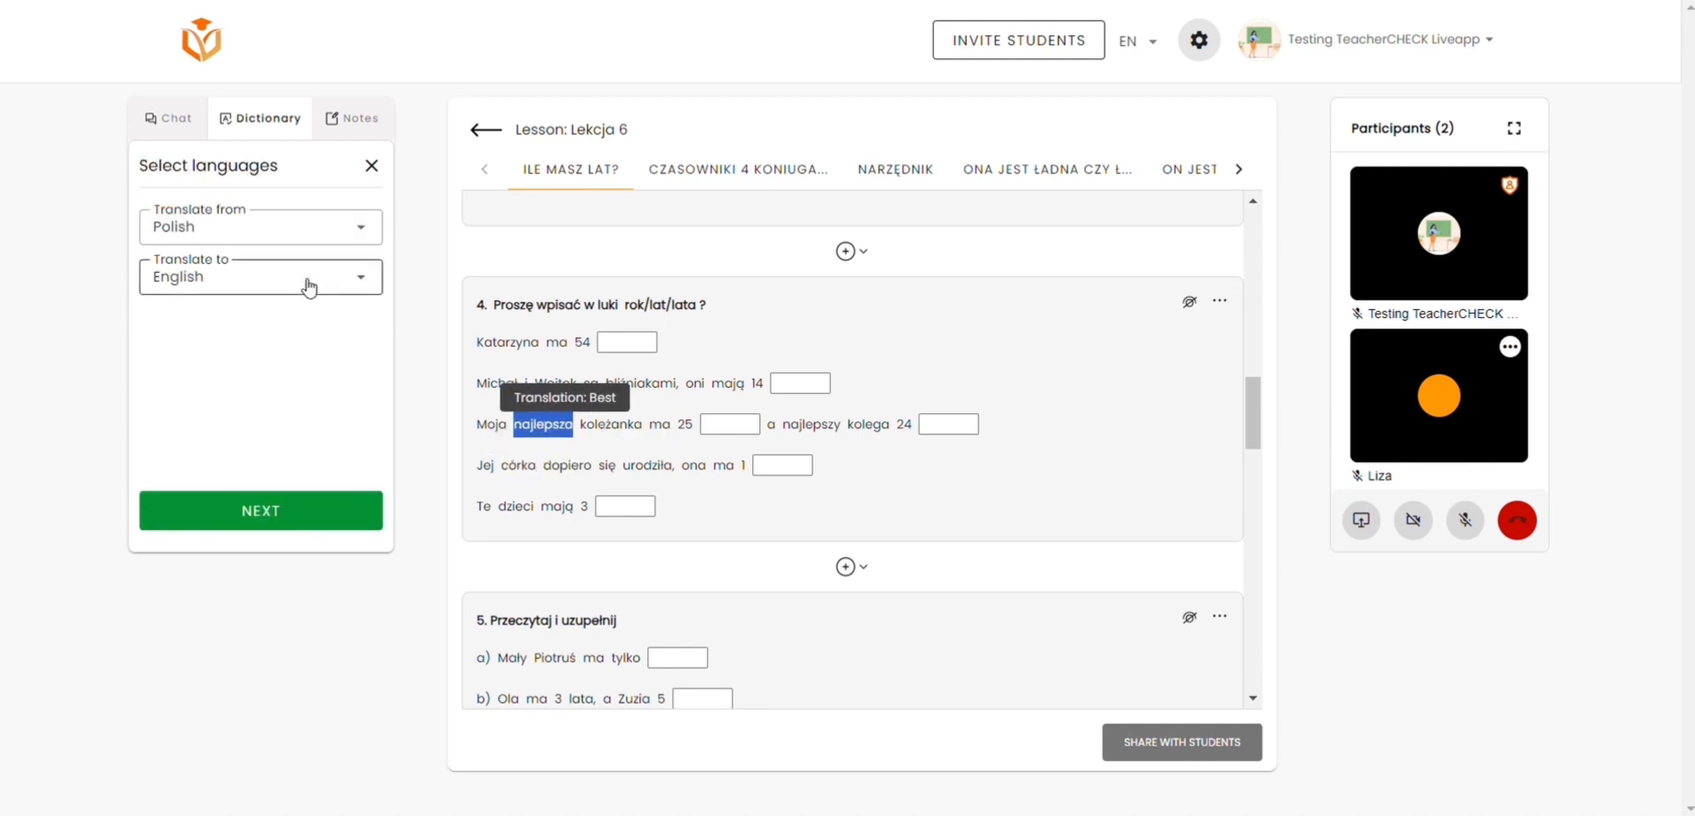
left_click(308, 282)
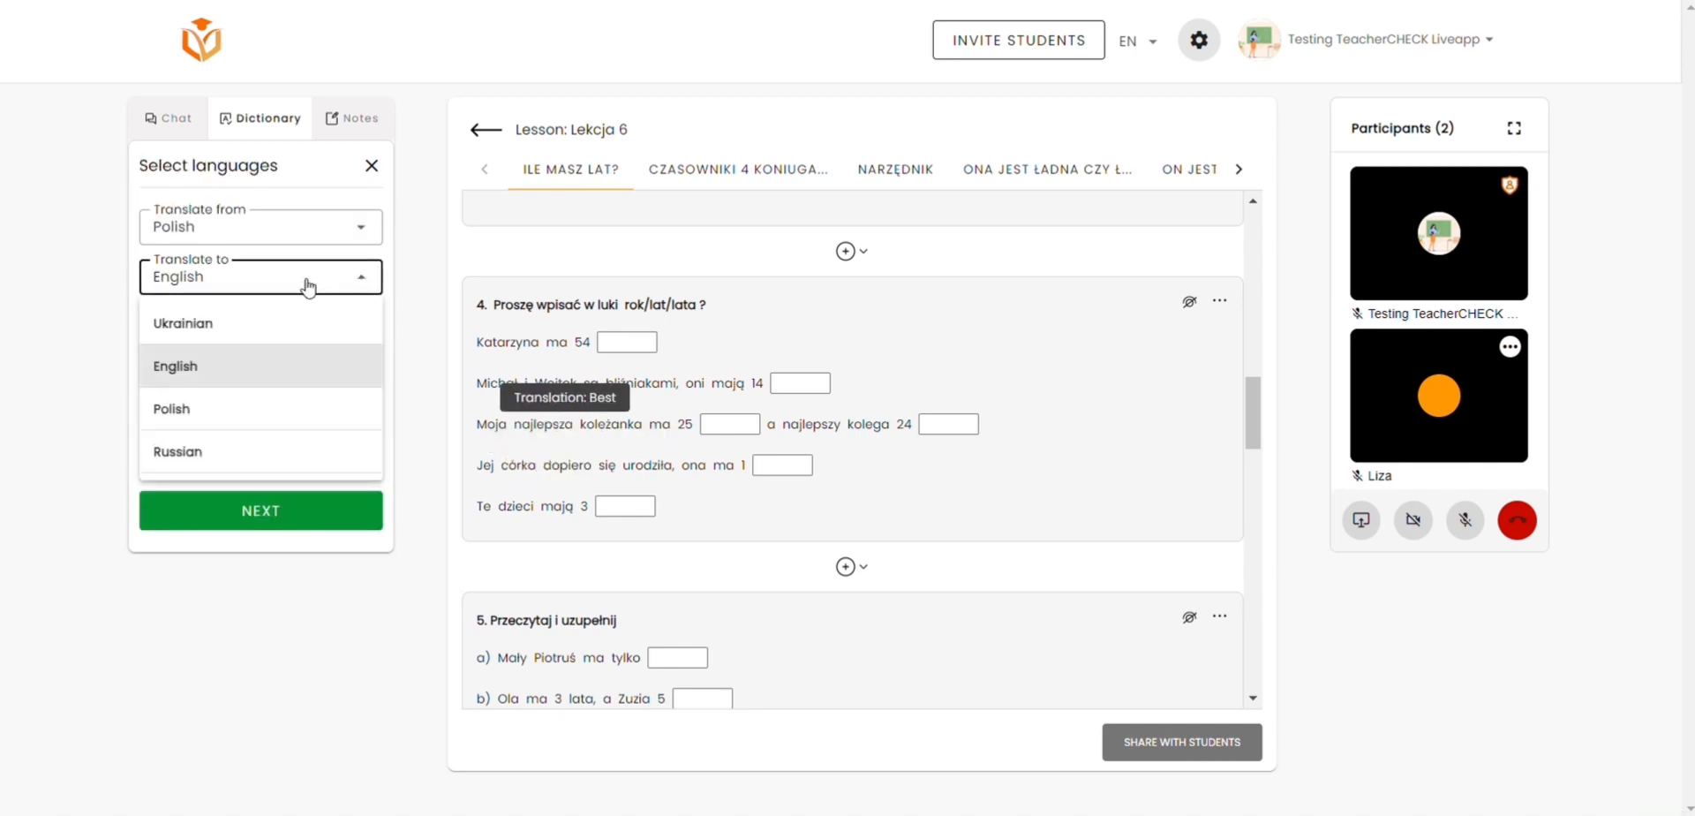
left_click(304, 324)
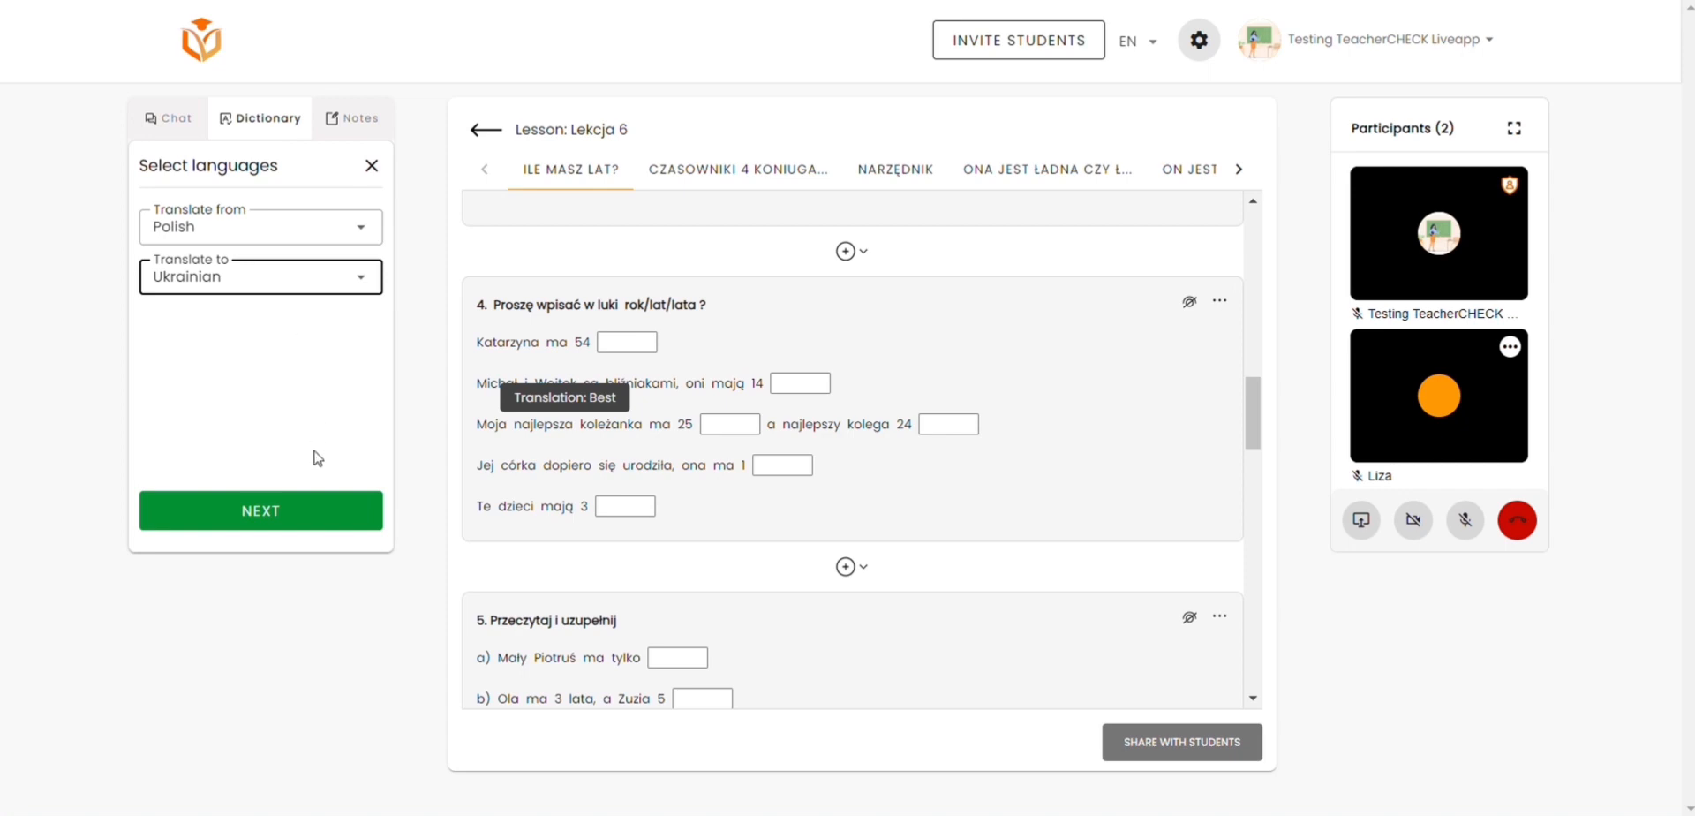
left_click(329, 512)
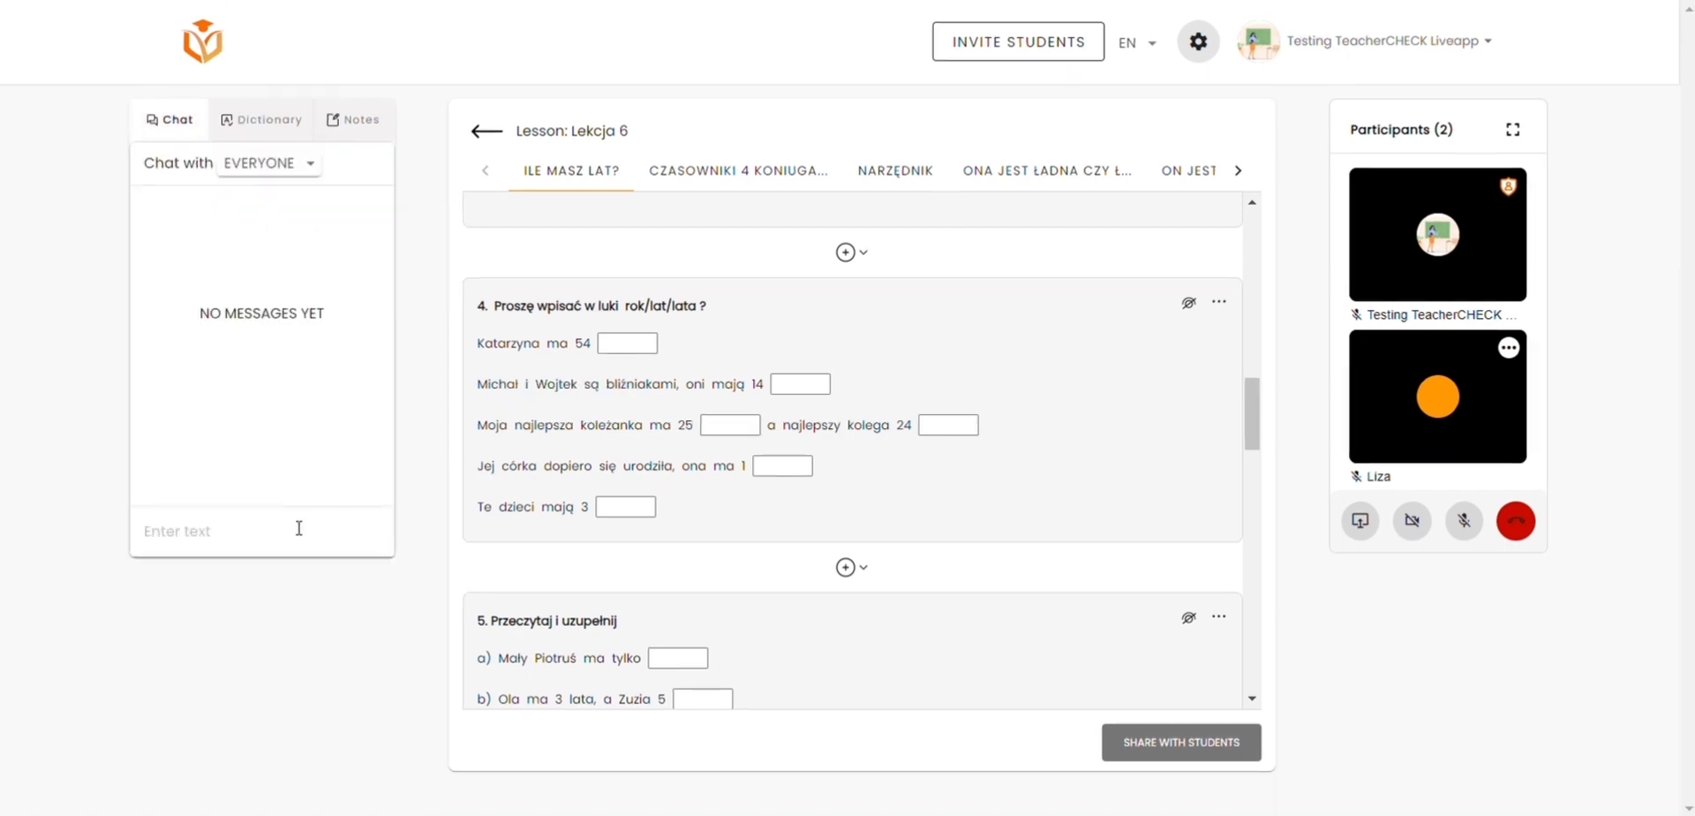
Step: Send "hello" to everyone in the lesson chat and "read the question" privately to the other participant
type("hello")
key("Return")
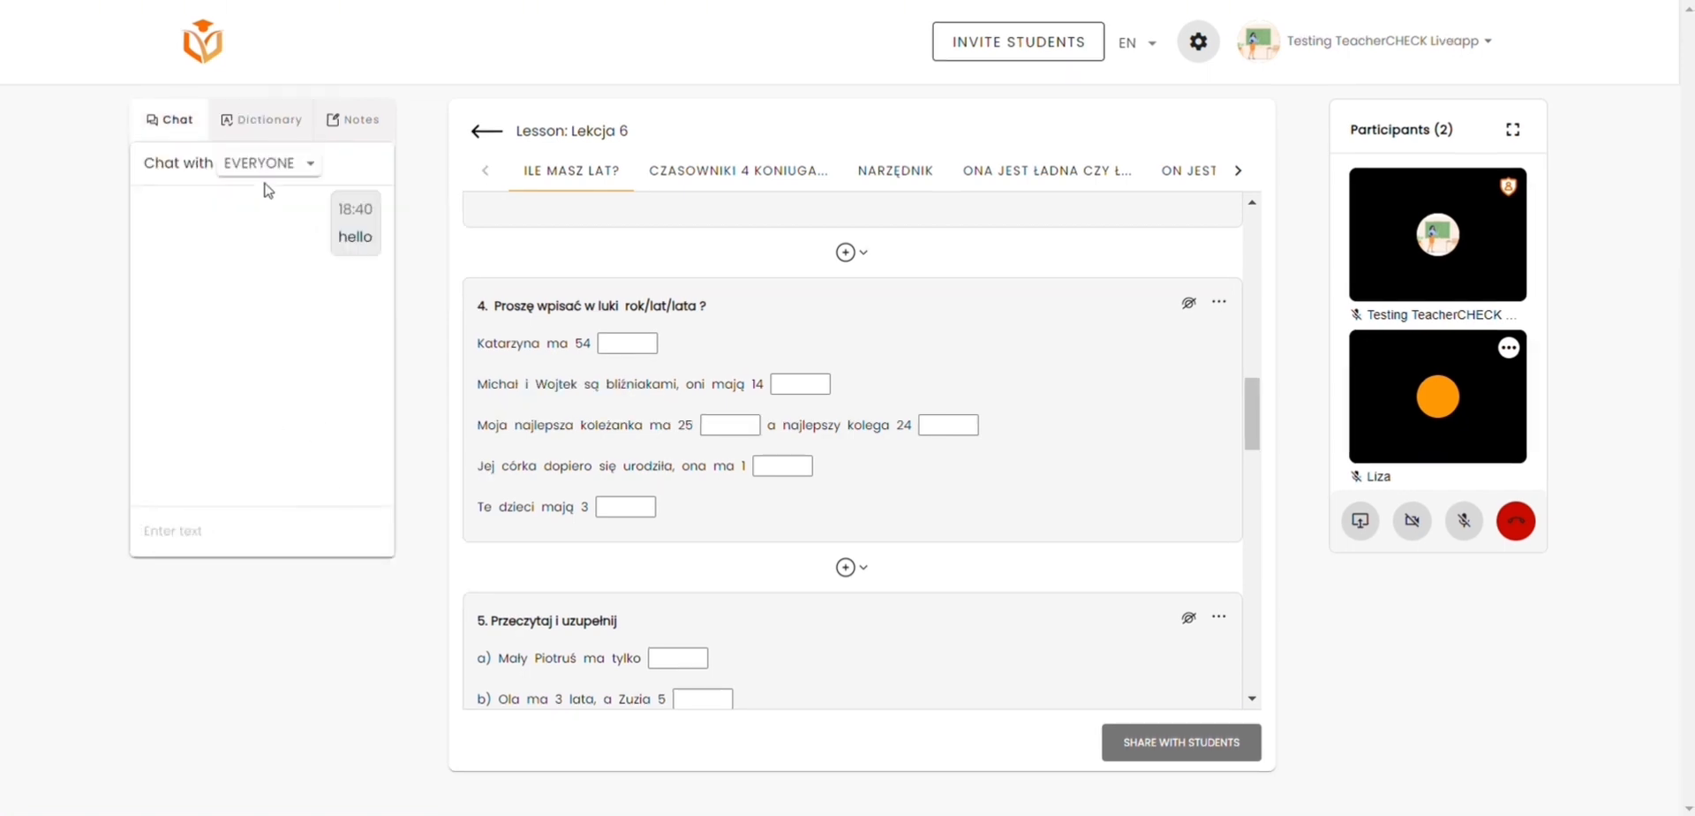
left_click(266, 173)
left_click(273, 261)
left_click(246, 532)
type("rea")
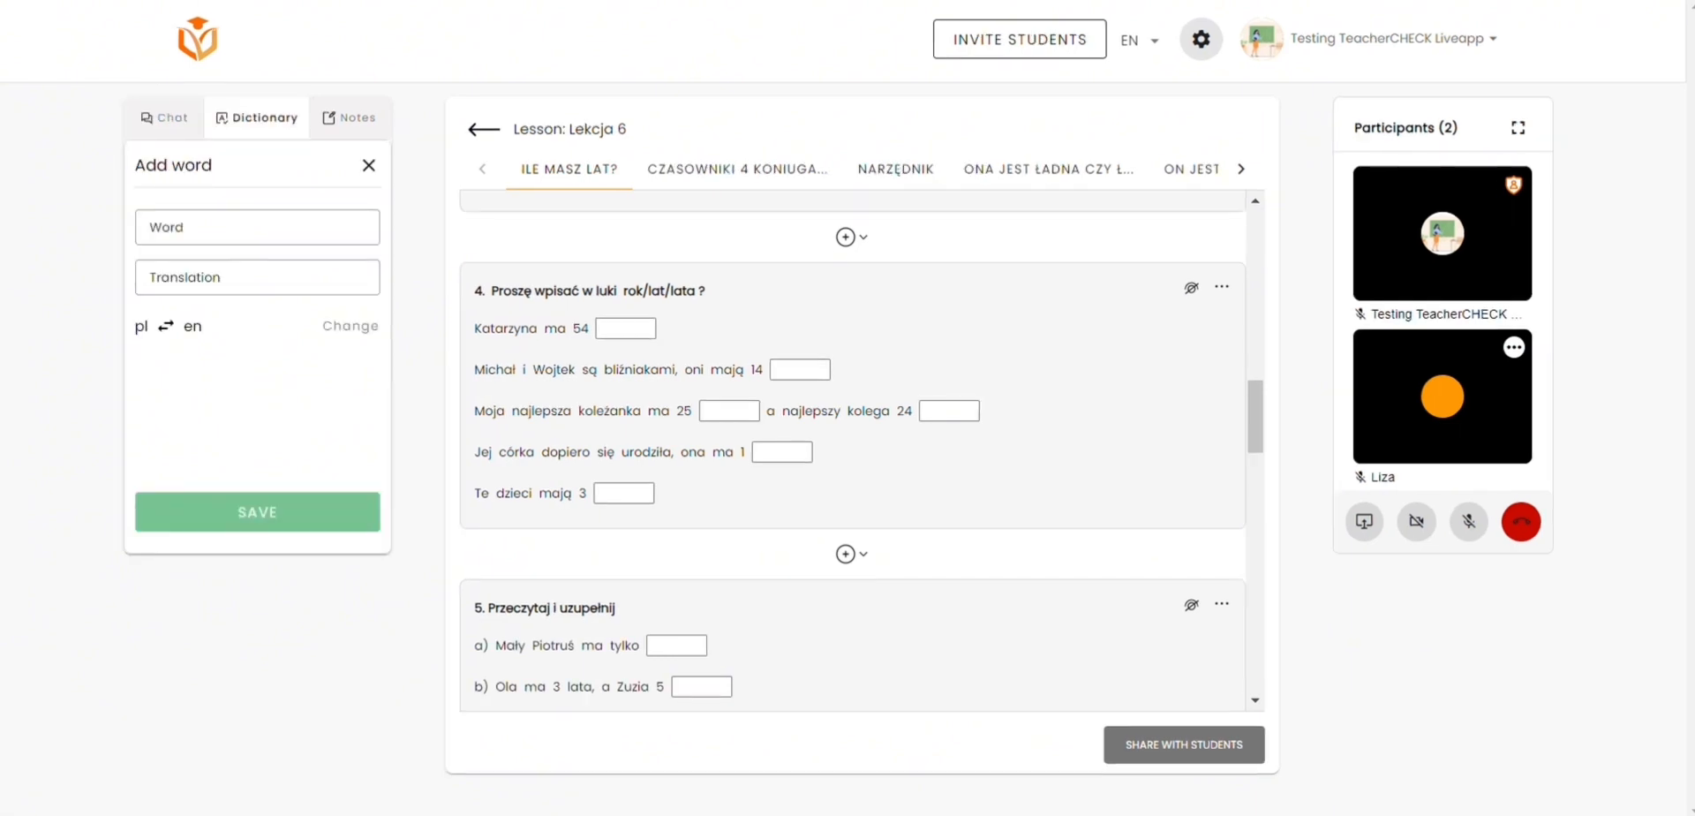
Step: Add the Polish word kolega with its English translation to the lesson dictionary
left_click(291, 232)
type("kolega")
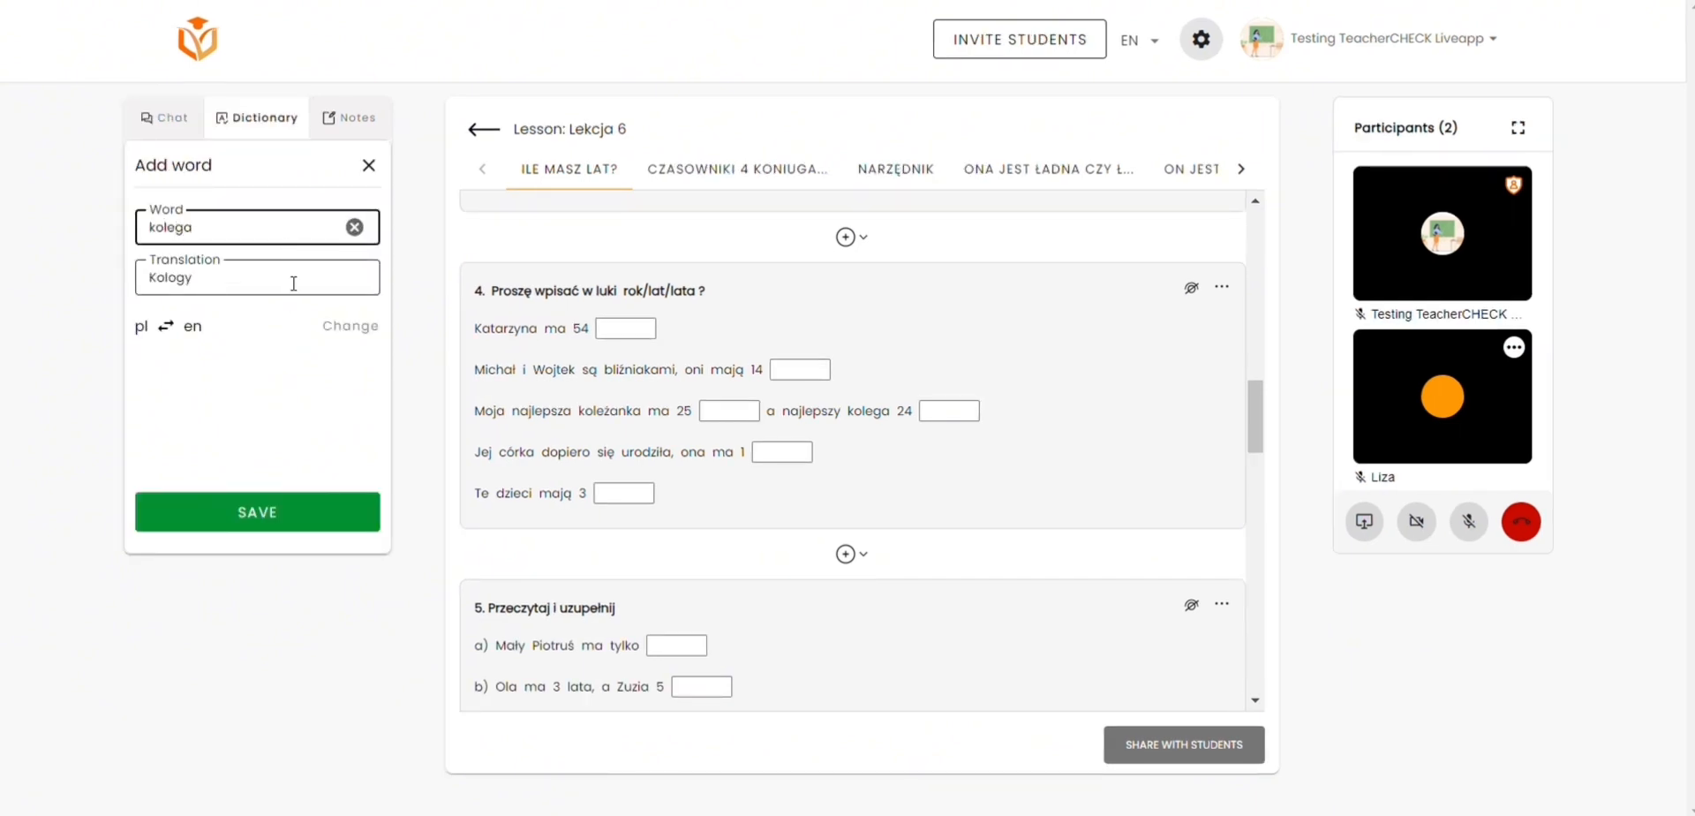
left_click(275, 513)
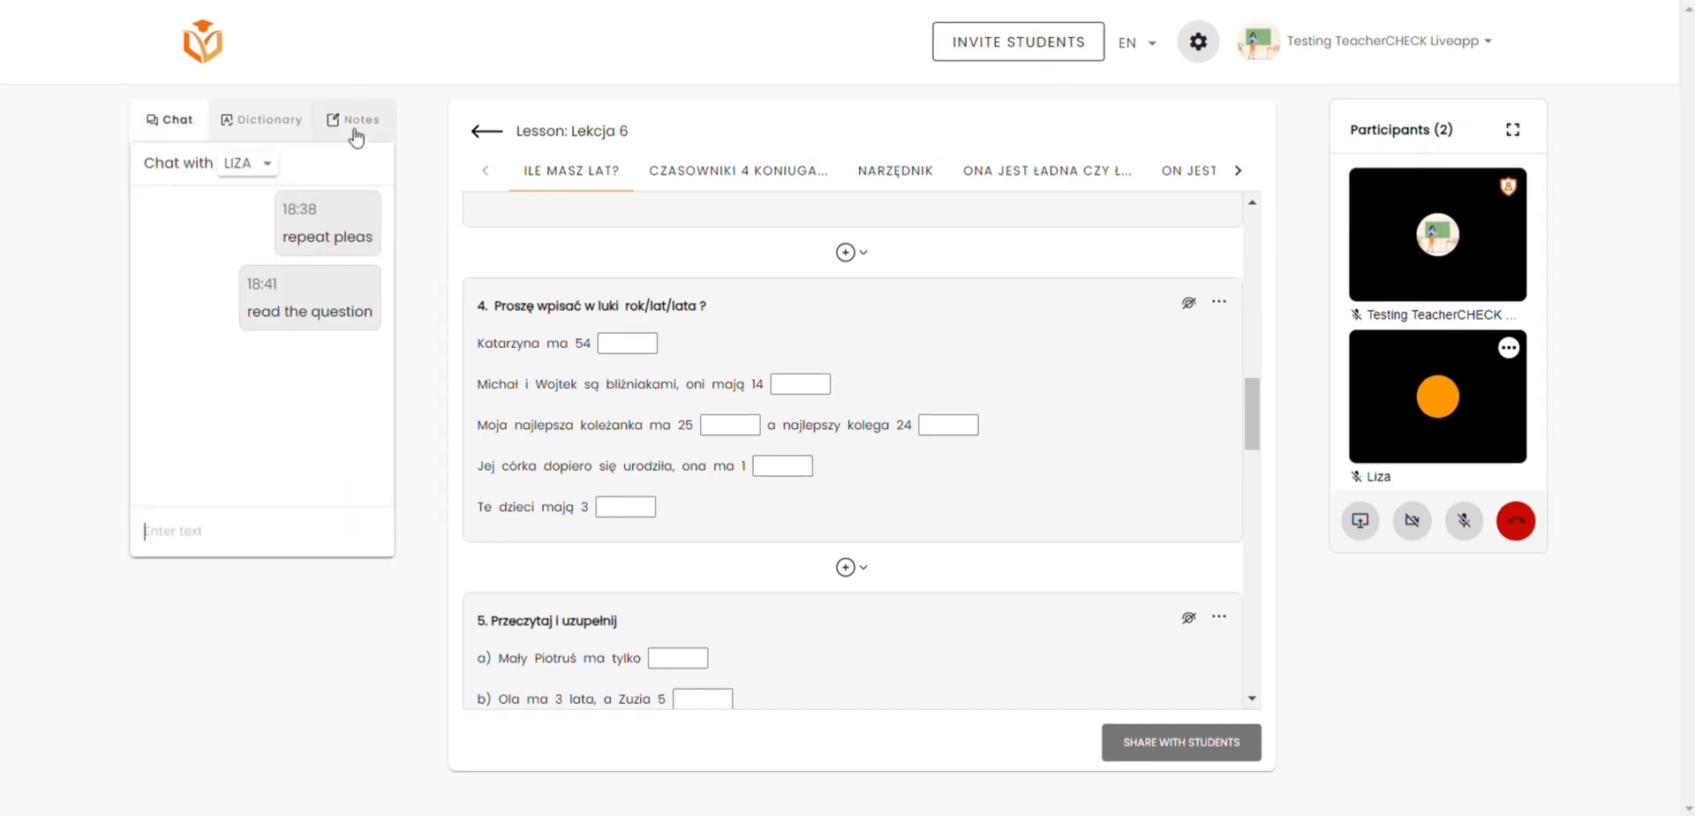
Step: Add and save a lesson note reminding to do homework
left_click(356, 137)
left_click(262, 510)
type("do homework for next tuesday")
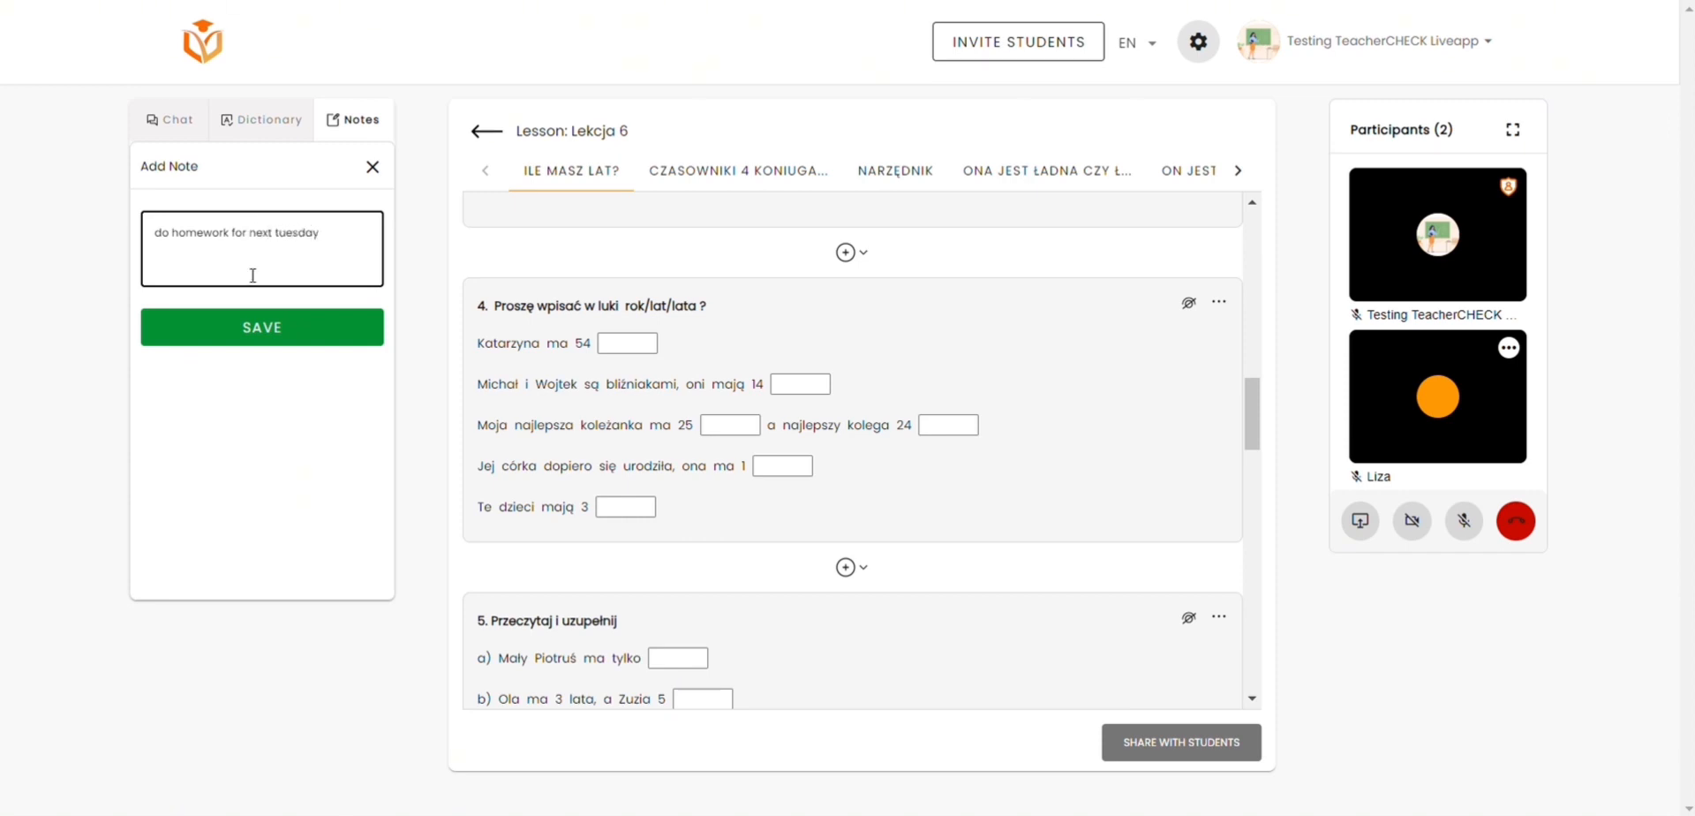
left_click(265, 327)
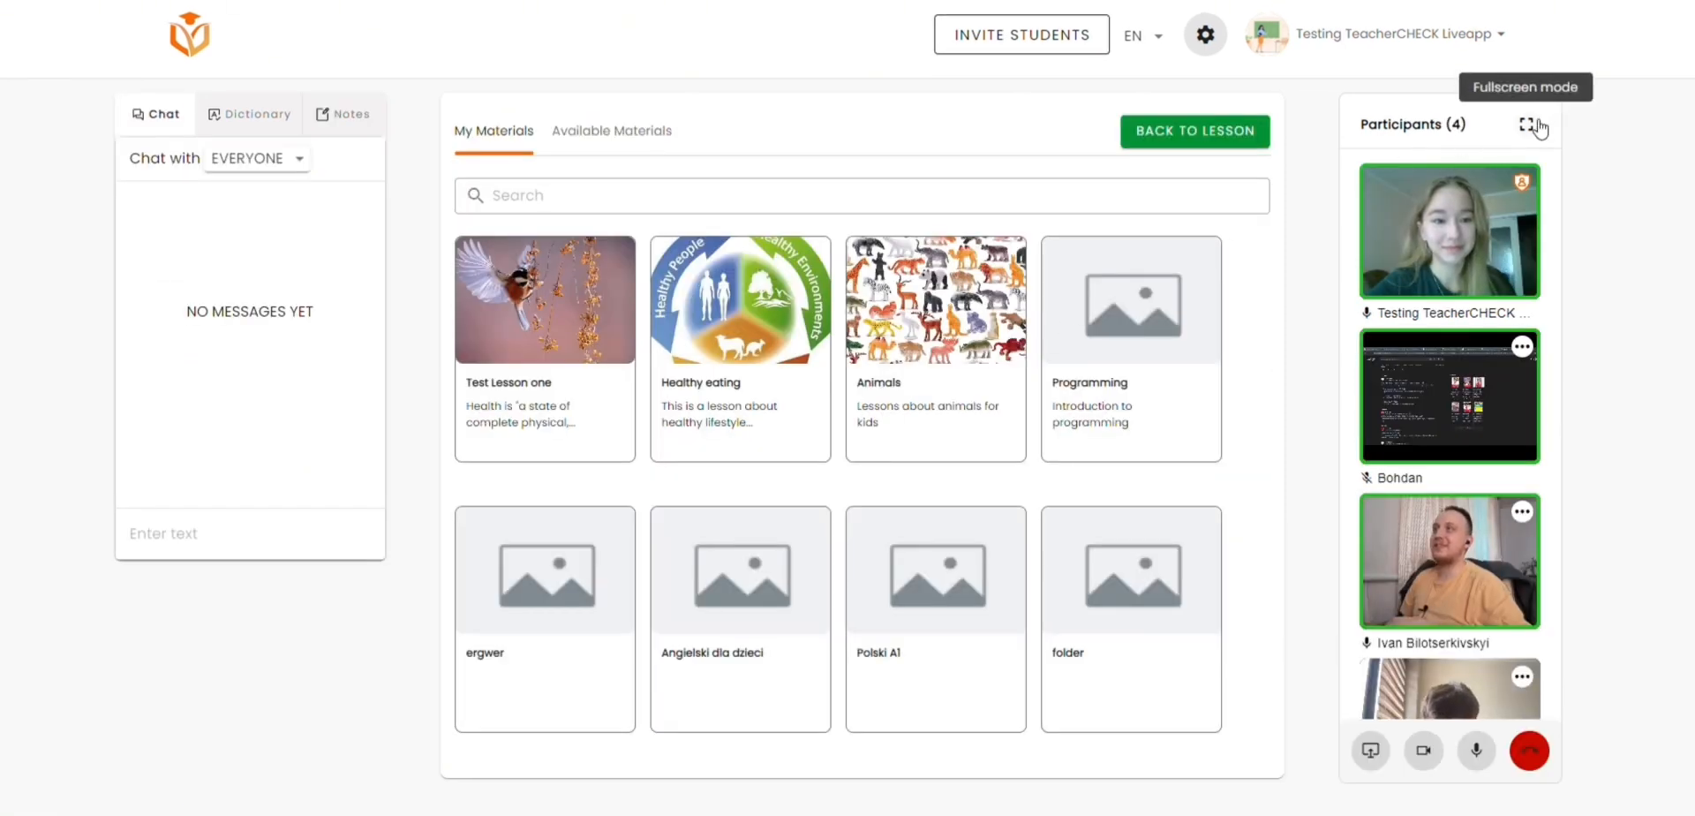
Step: Show the participants in fullscreen mode, enlarge the shared browser screen and return to the participant grid
left_click(1528, 124)
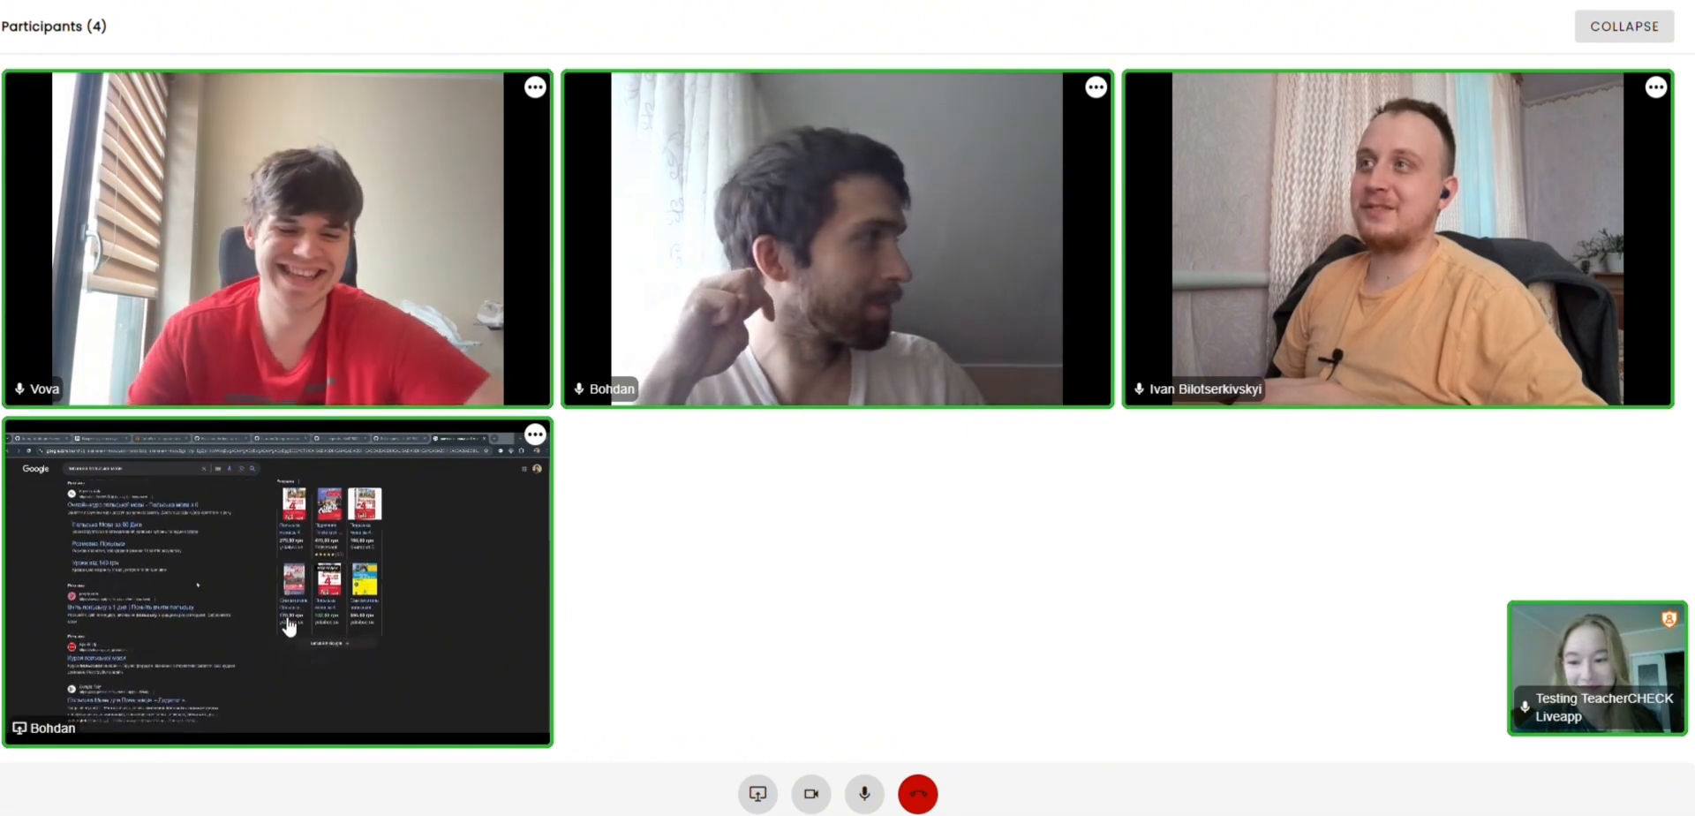
left_click(394, 621)
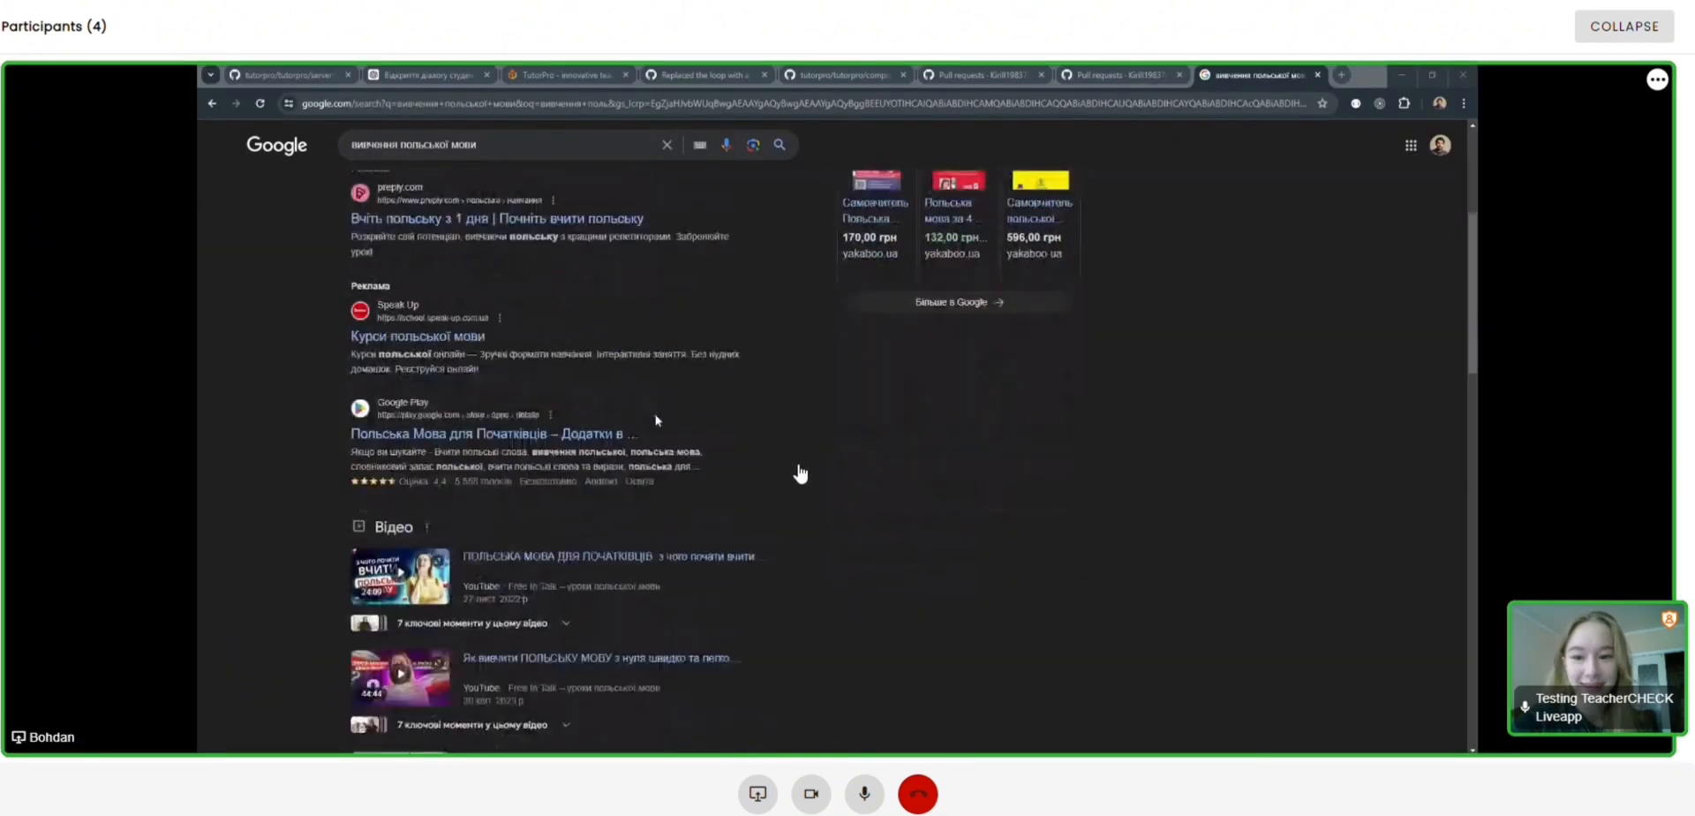
left_click(801, 471)
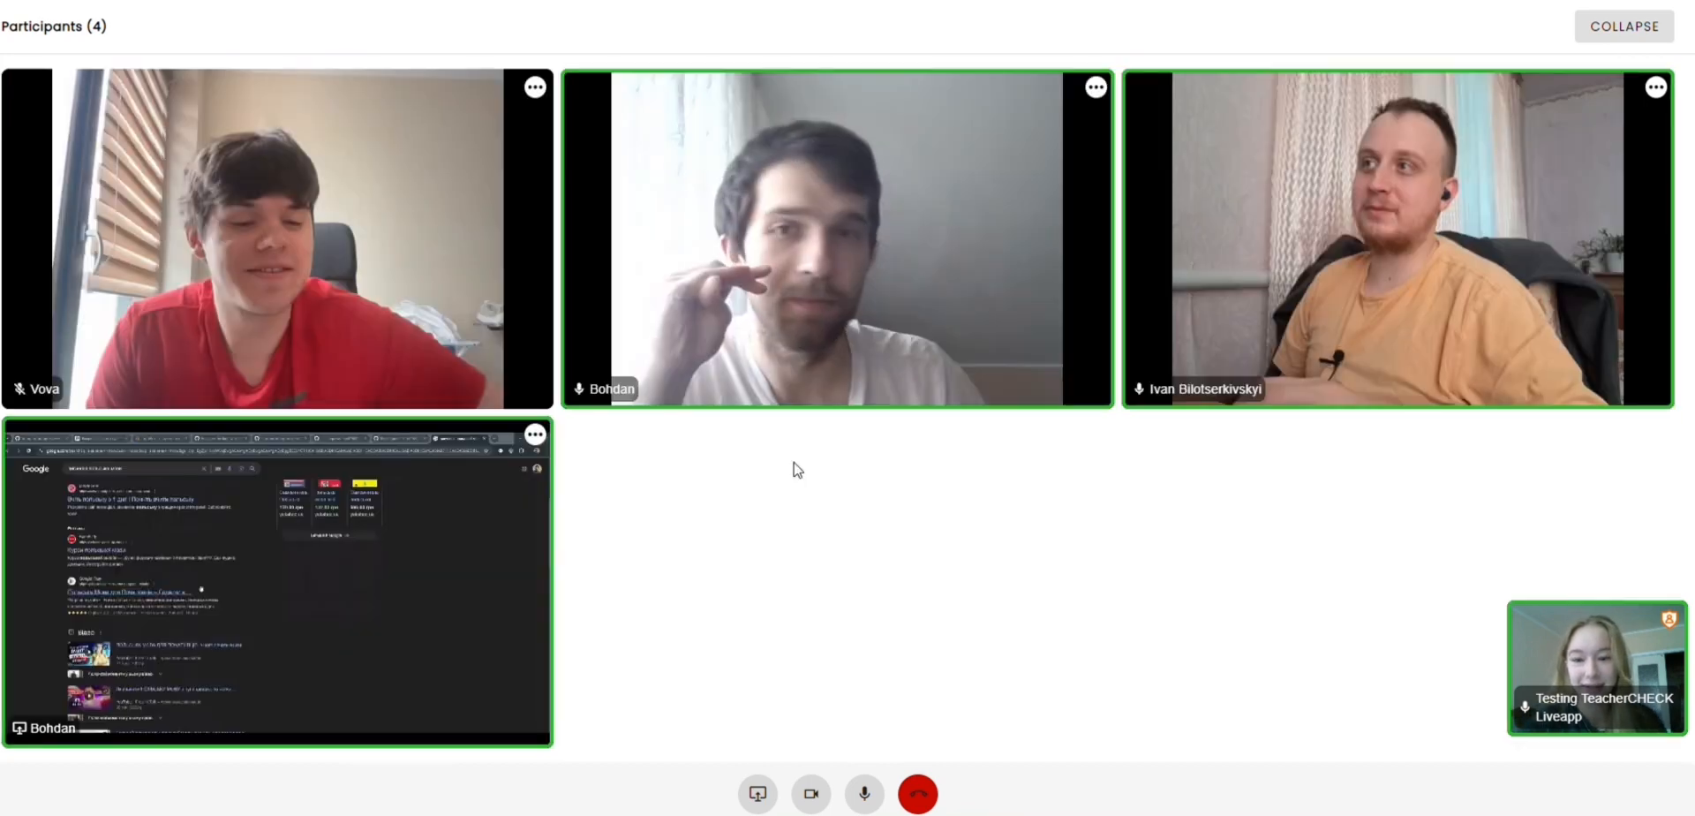
Step: Mute the participant in the middle of the upper row, kick the participant in the orange shirt, and open the muted participant's options
left_click(1097, 87)
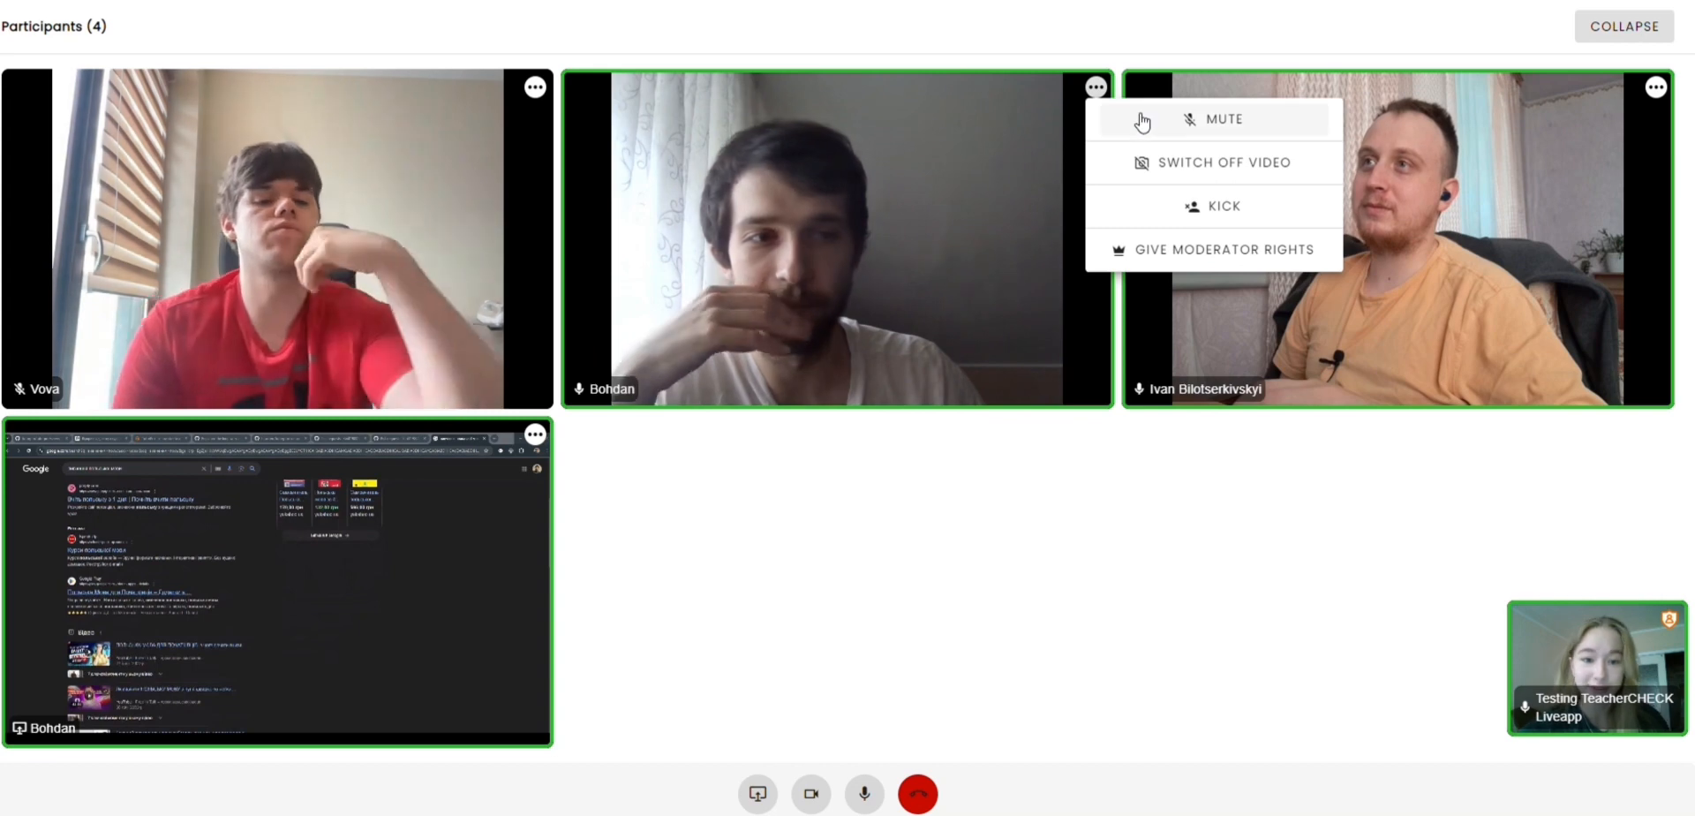
left_click(1139, 118)
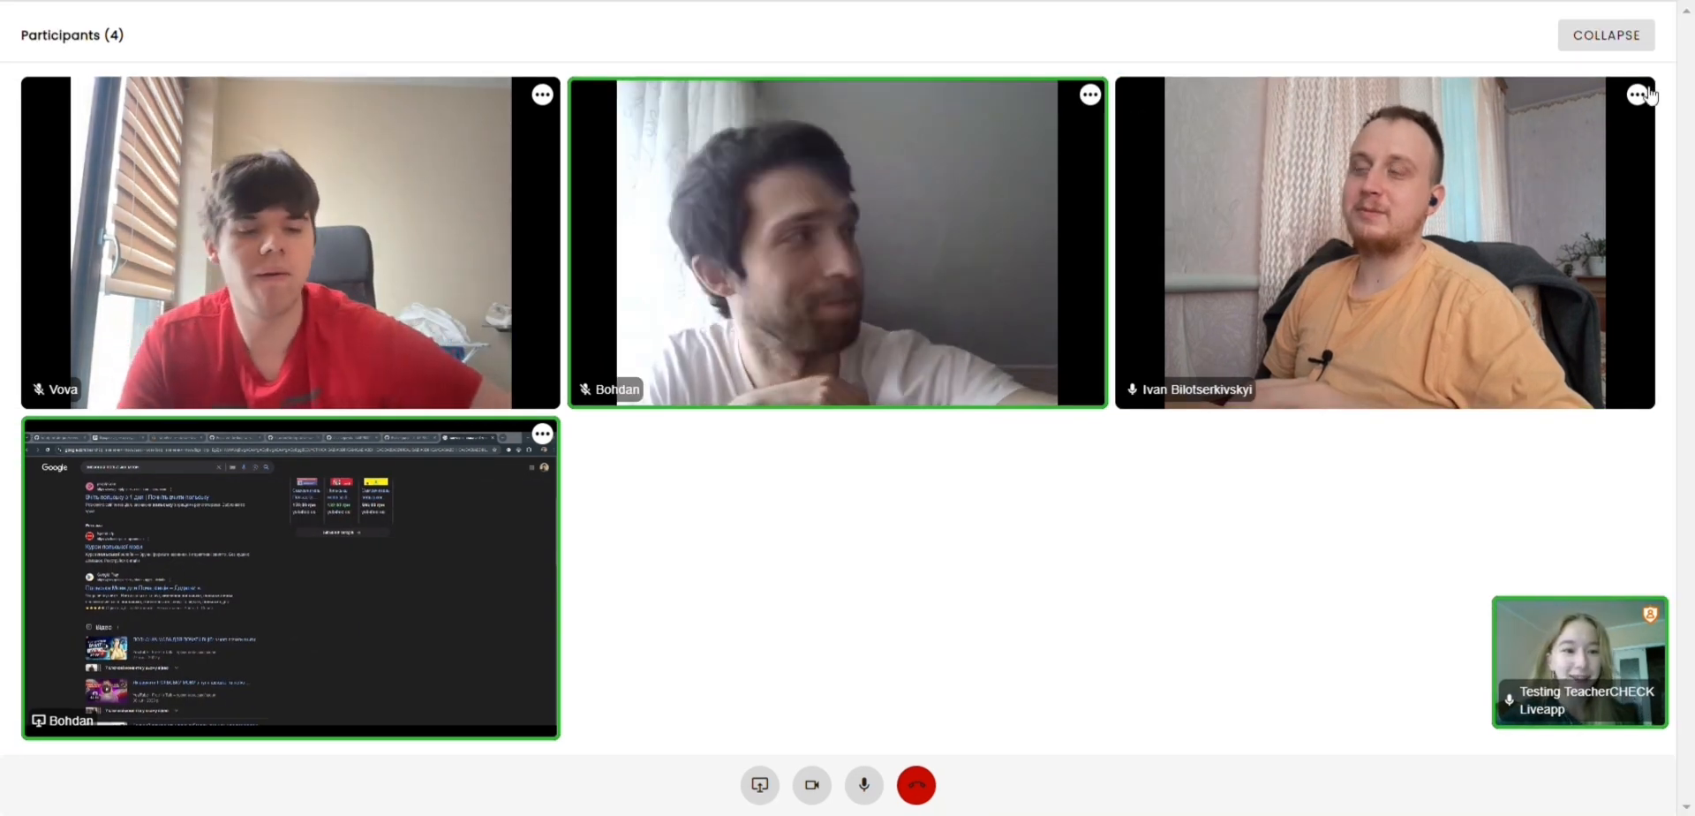
left_click(1637, 94)
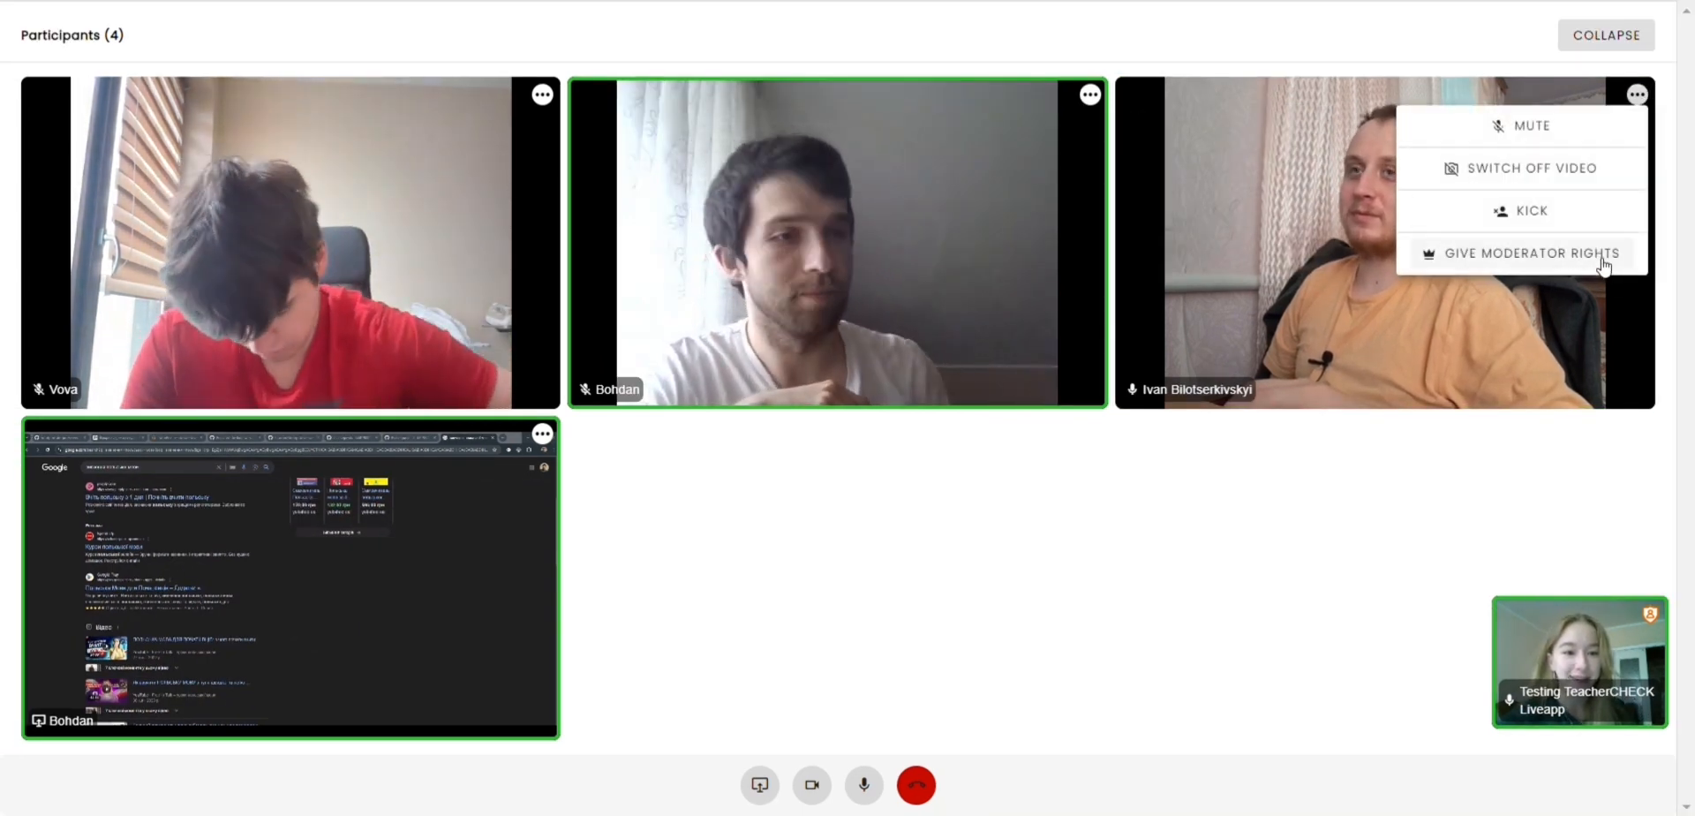
left_click(1583, 217)
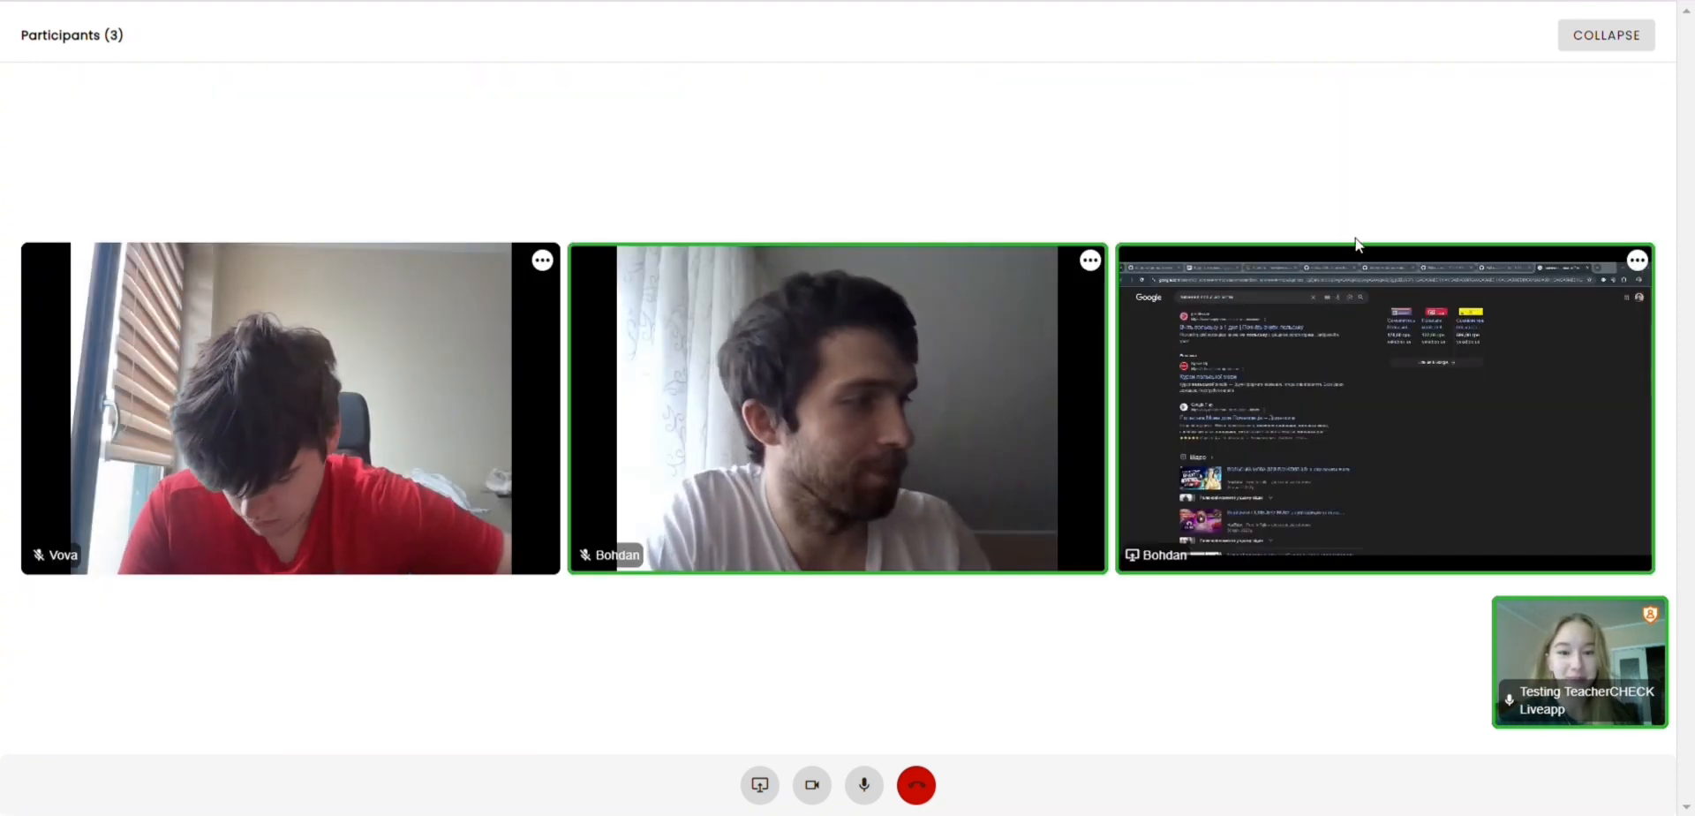
left_click(1095, 263)
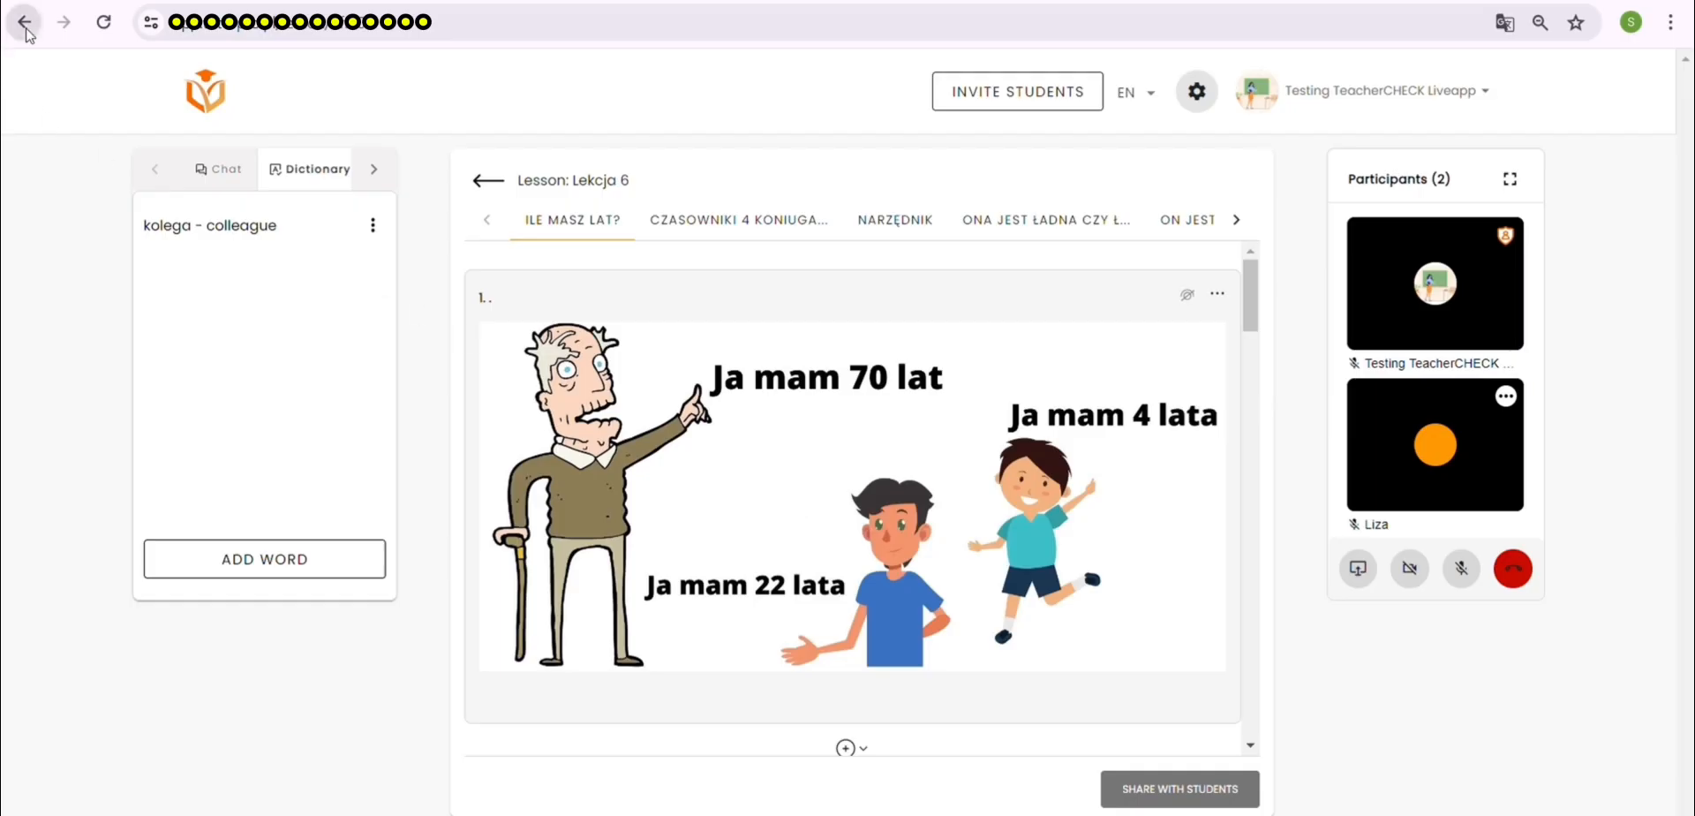
Step: Try to leave the conference twice and to finish the lesson once, declining each confirmation
left_click(25, 28)
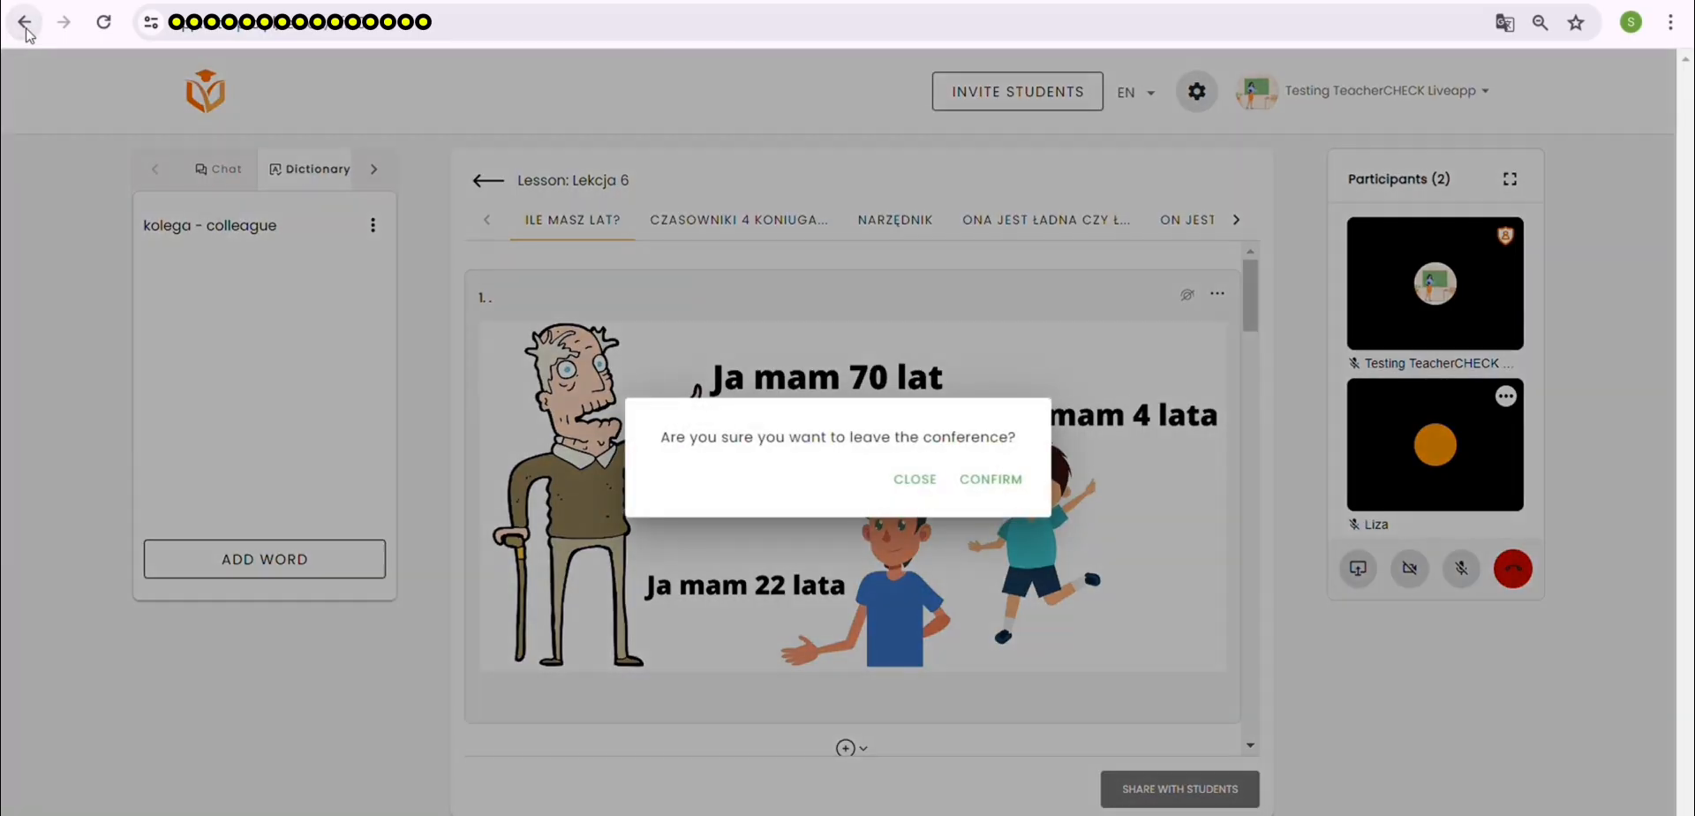
left_click(916, 482)
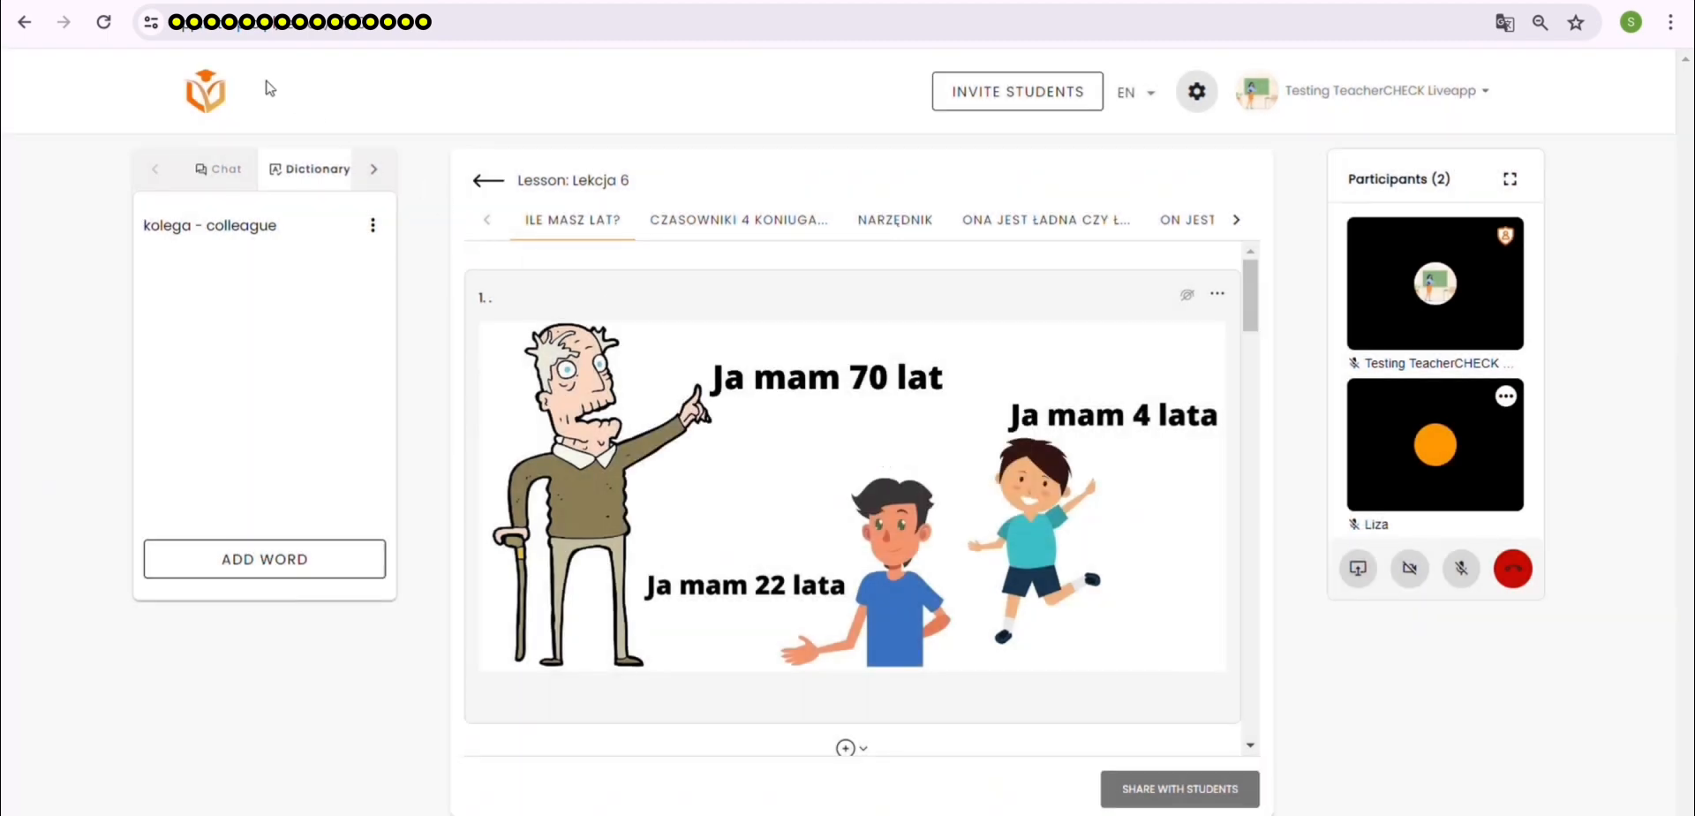
left_click(213, 96)
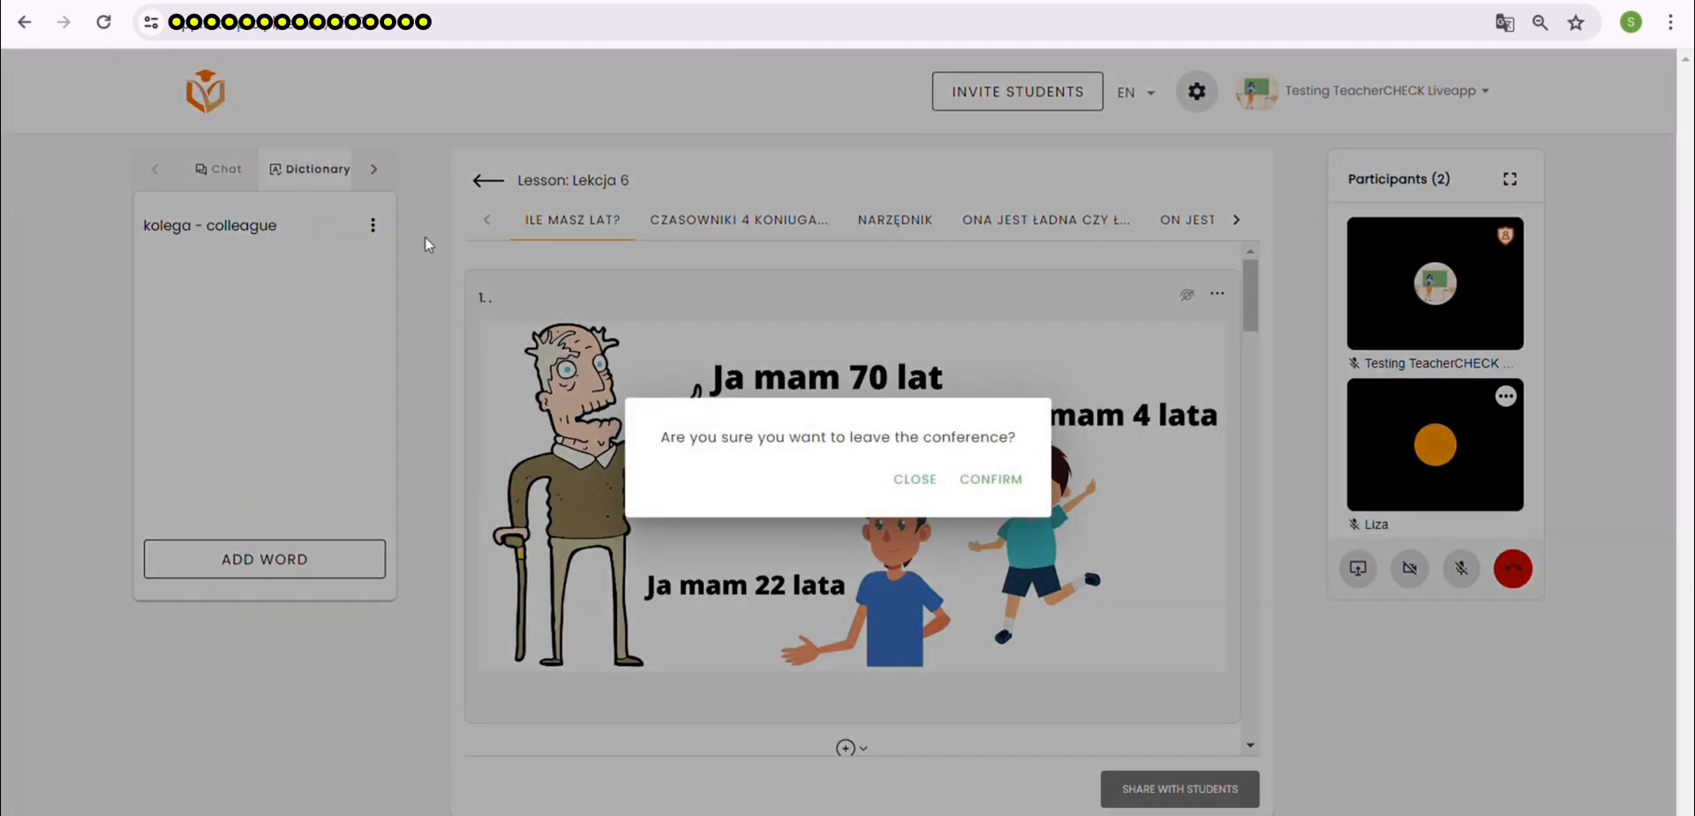
left_click(900, 483)
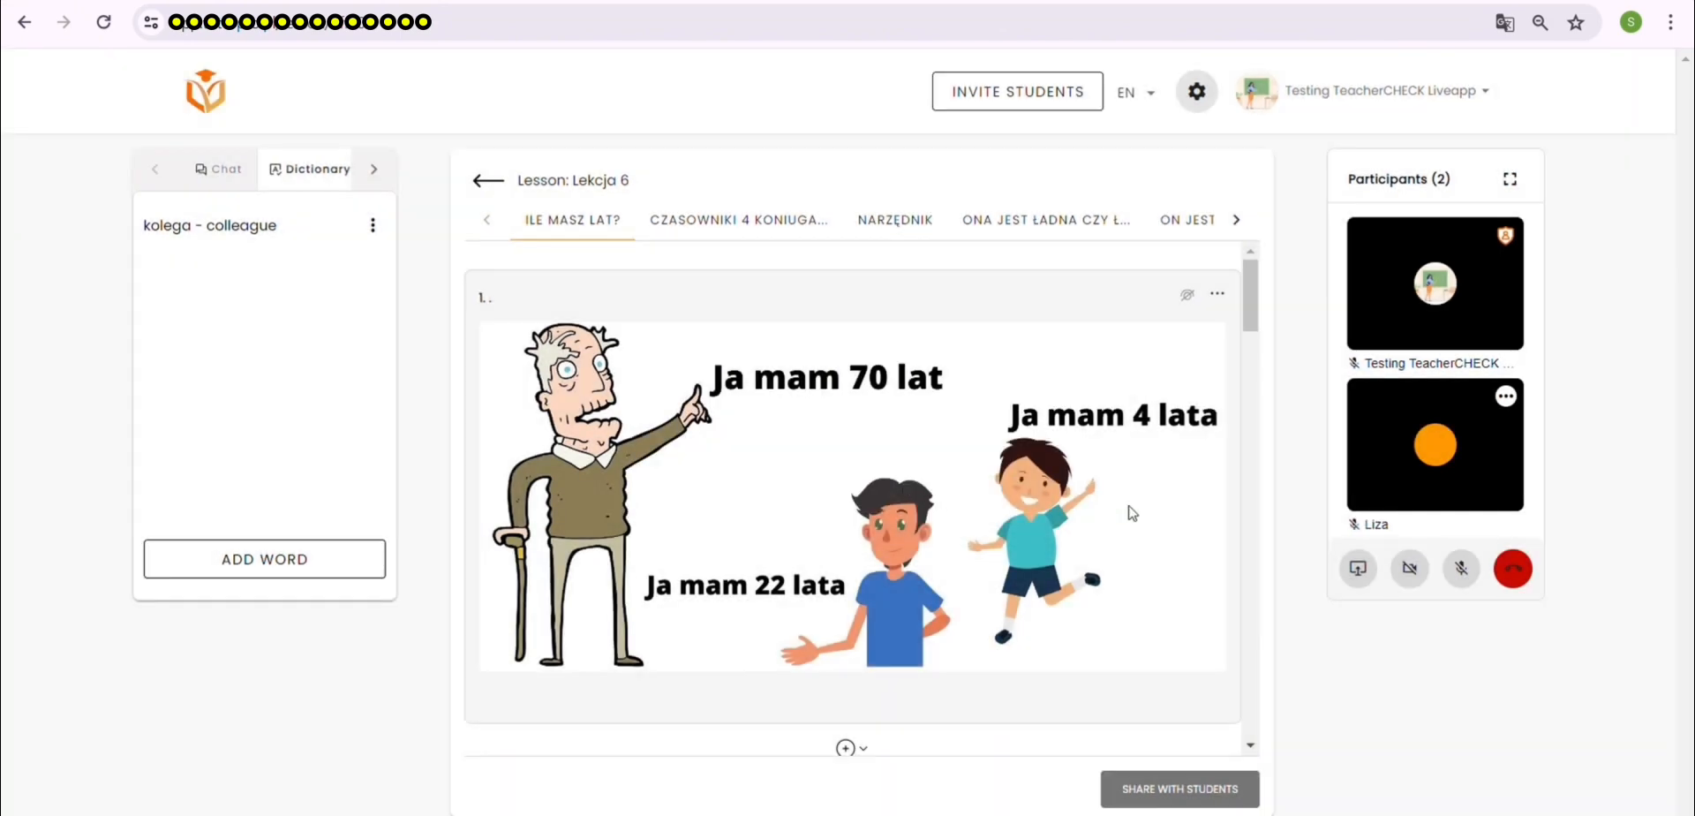
left_click(1523, 580)
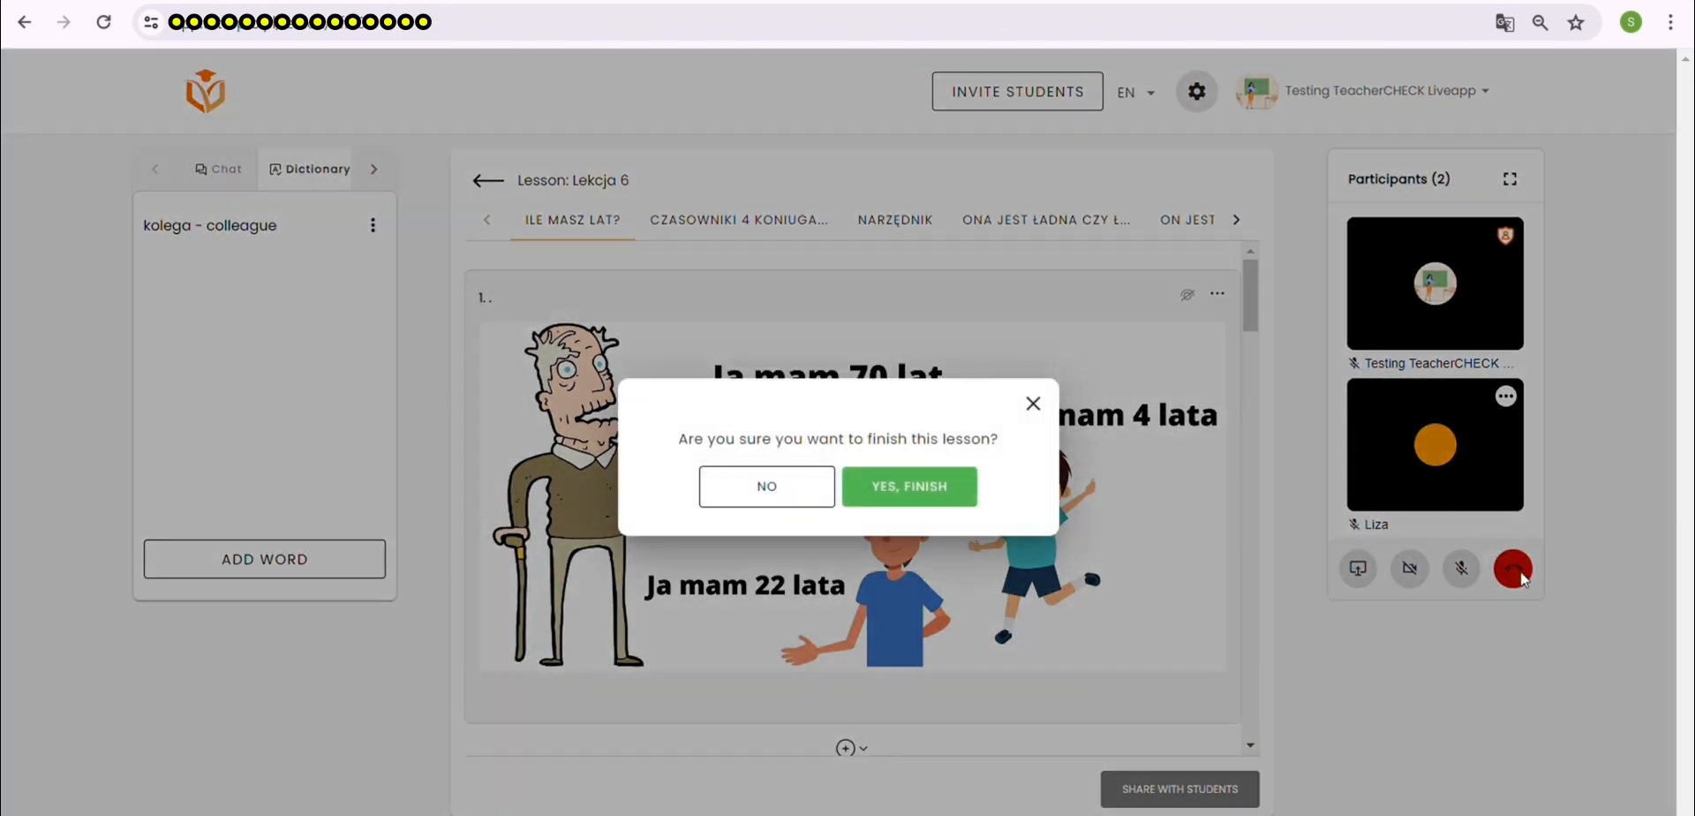
left_click(786, 493)
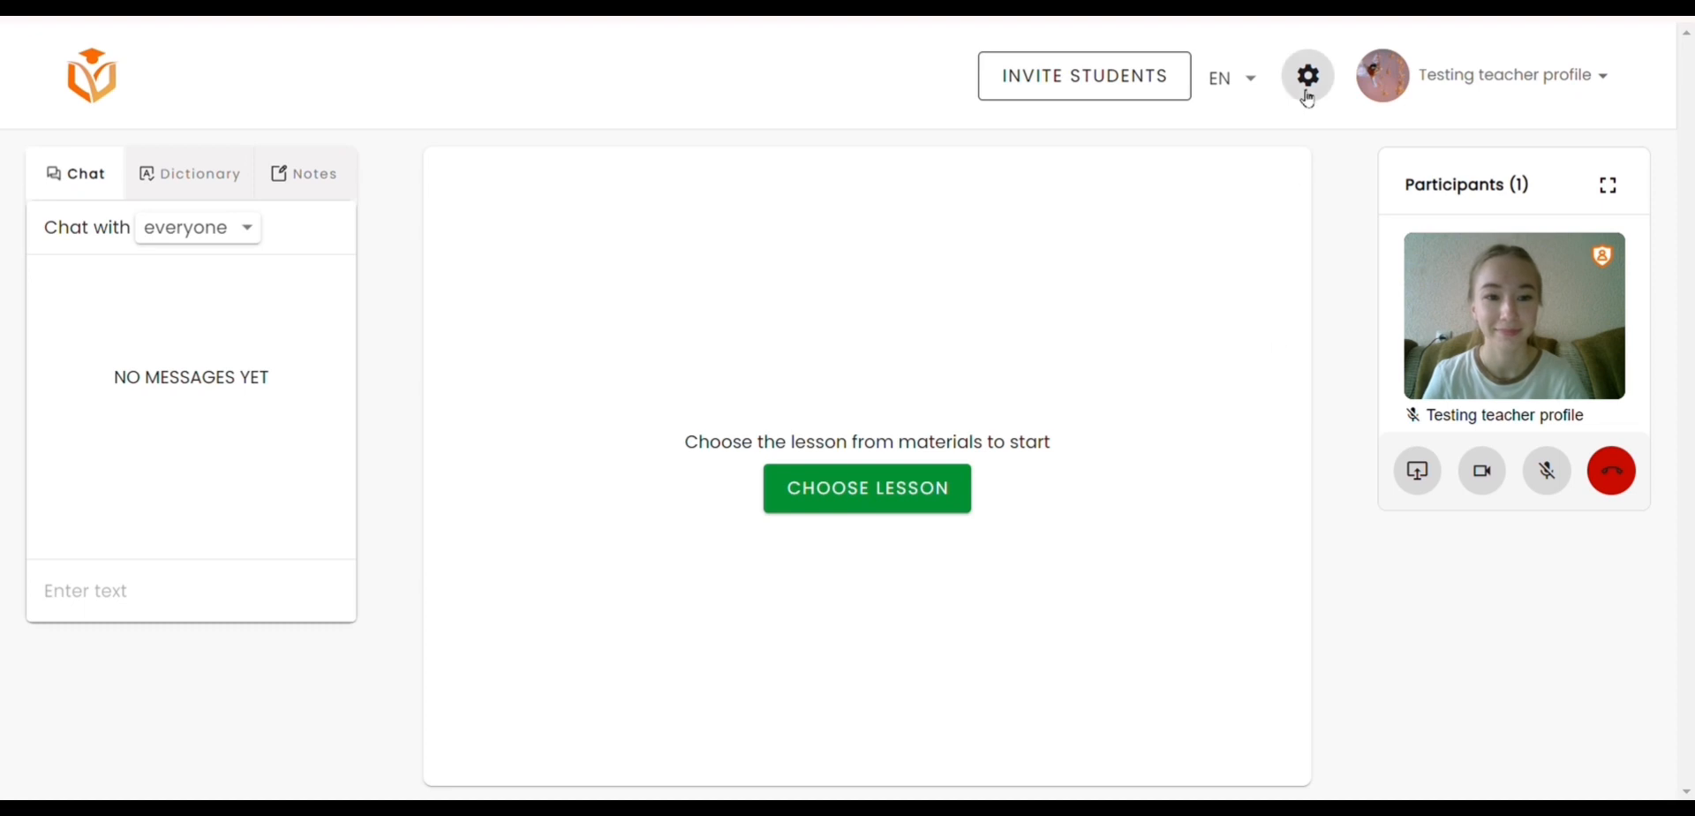
Step: Turn on the camera background blur and show the participant video in fullscreen mode
left_click(1300, 77)
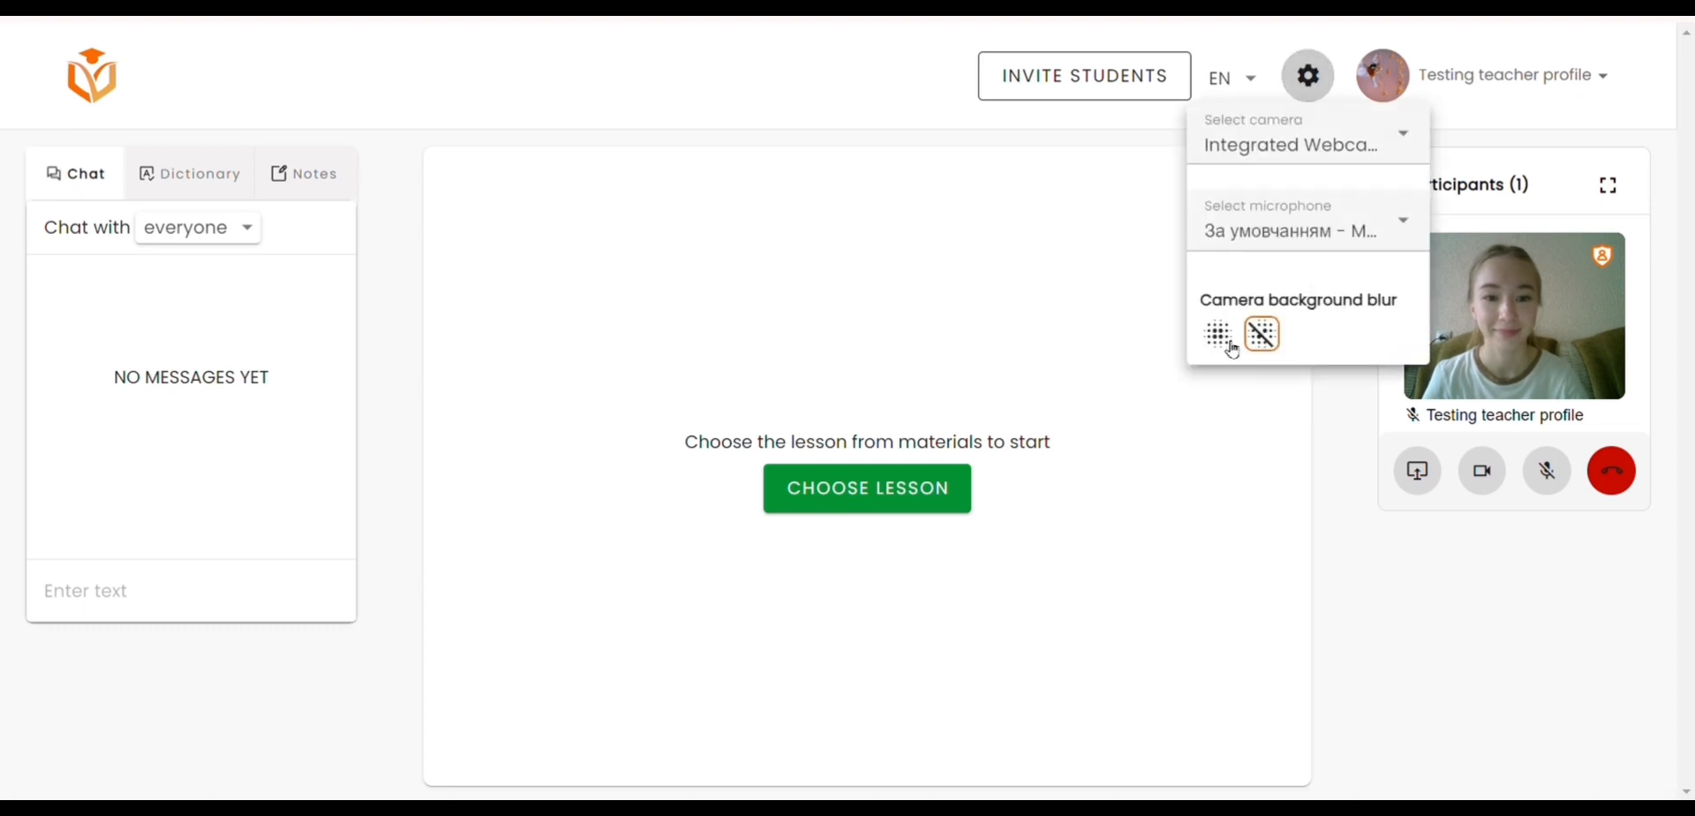
left_click(1219, 336)
left_click(1607, 186)
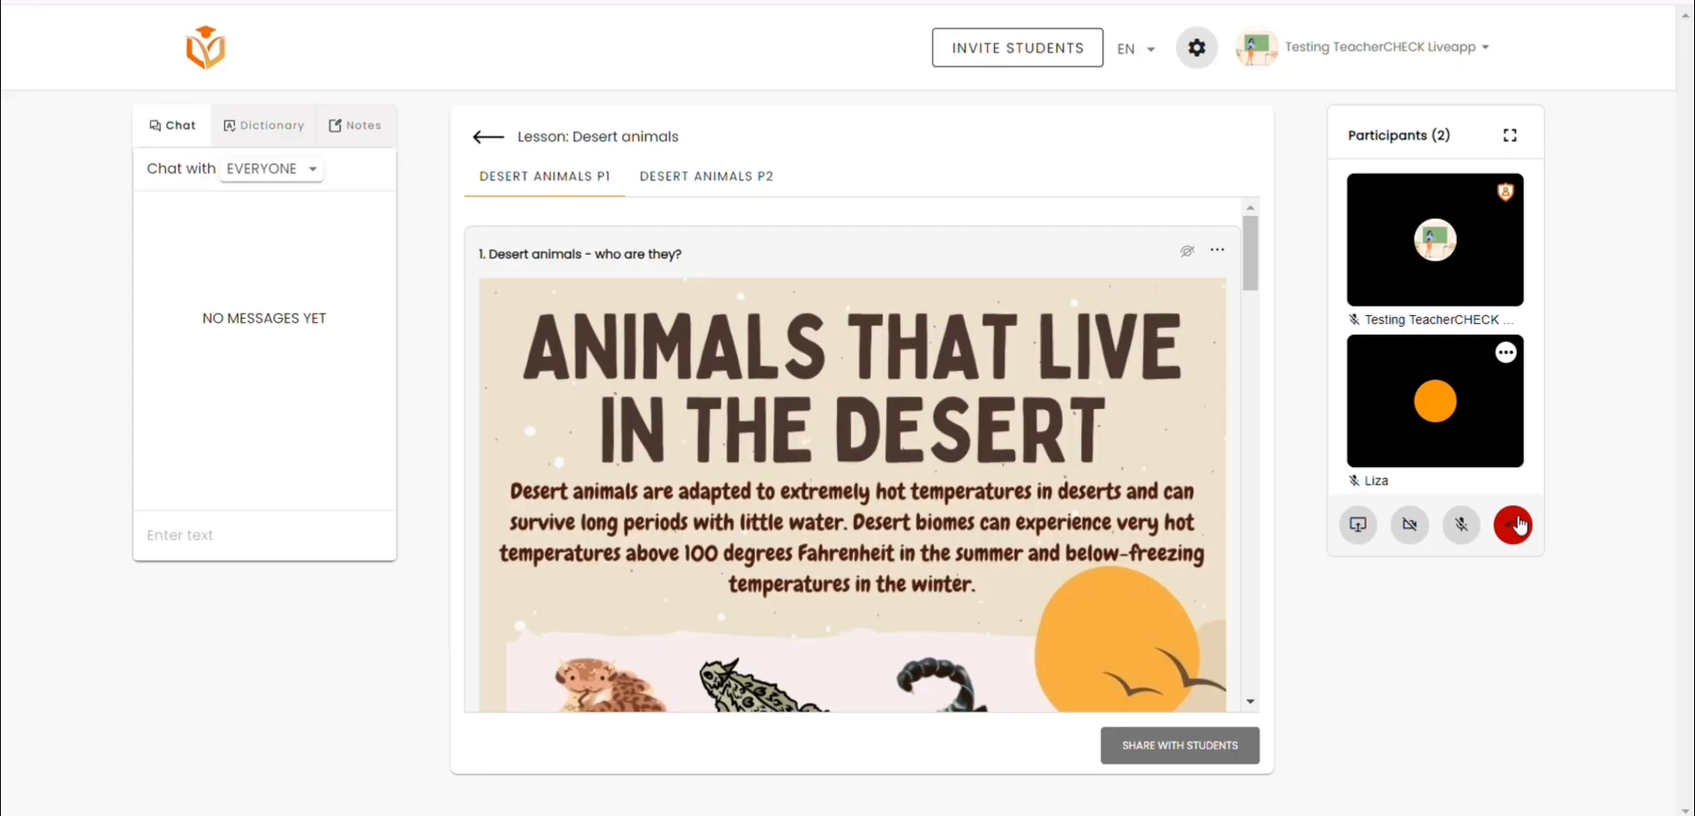
left_click(1180, 740)
left_click(912, 438)
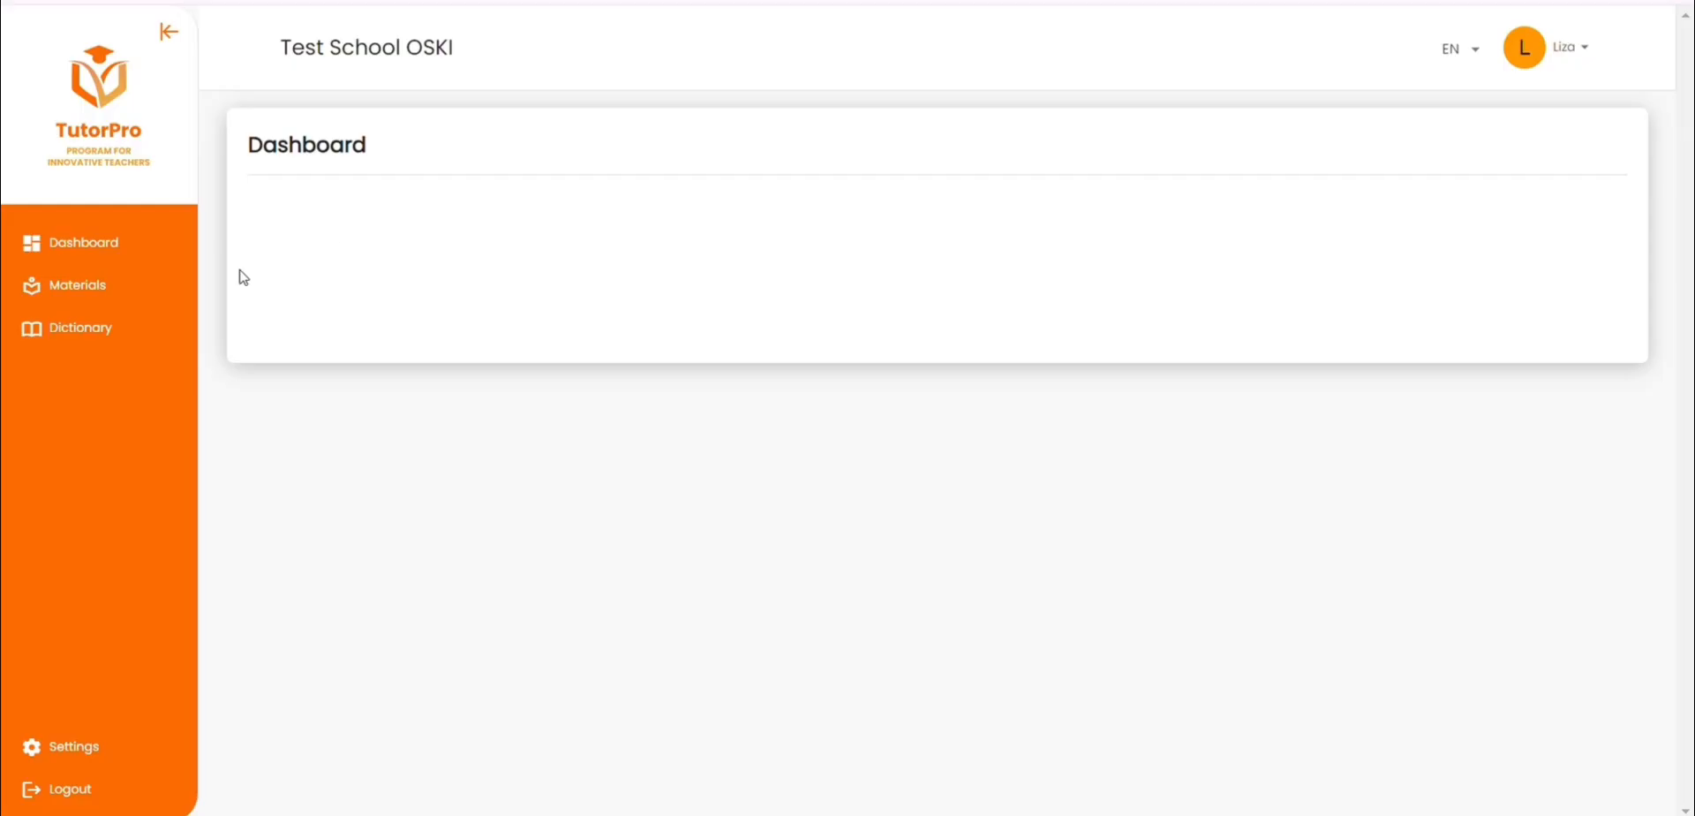
Step: Open the passed lessons and homework in the student account's materials
left_click(97, 292)
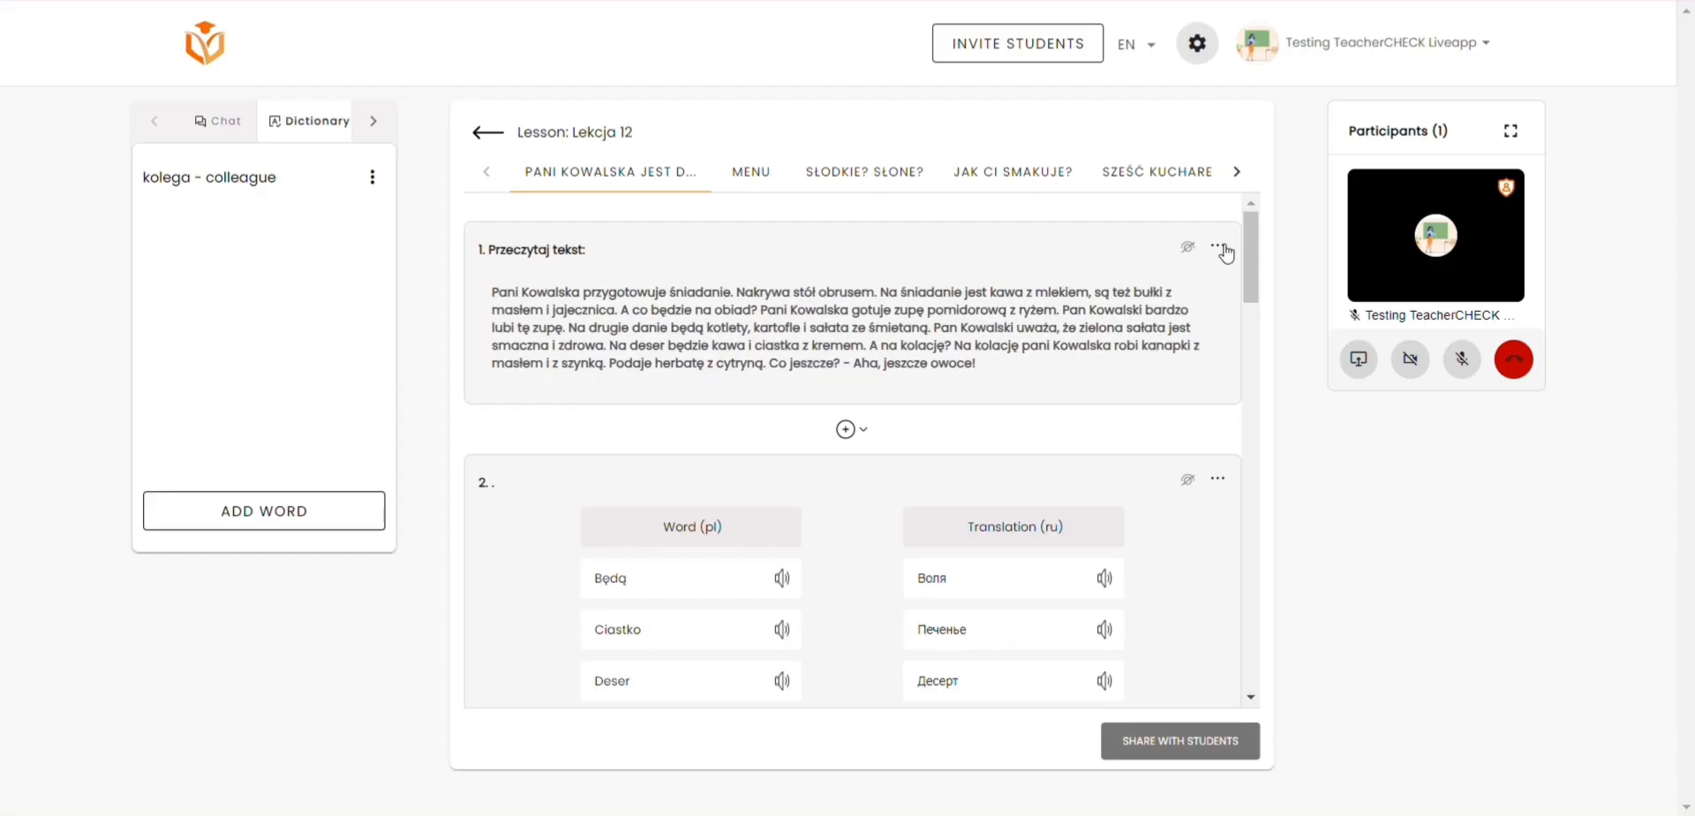
Step: Add exercise 1, Przeczytaj tekst, and exercise 3, Prawda czy fałsz? Zdecyduj, of Lekcja 12 to the homework
left_click(1217, 245)
left_click(1243, 318)
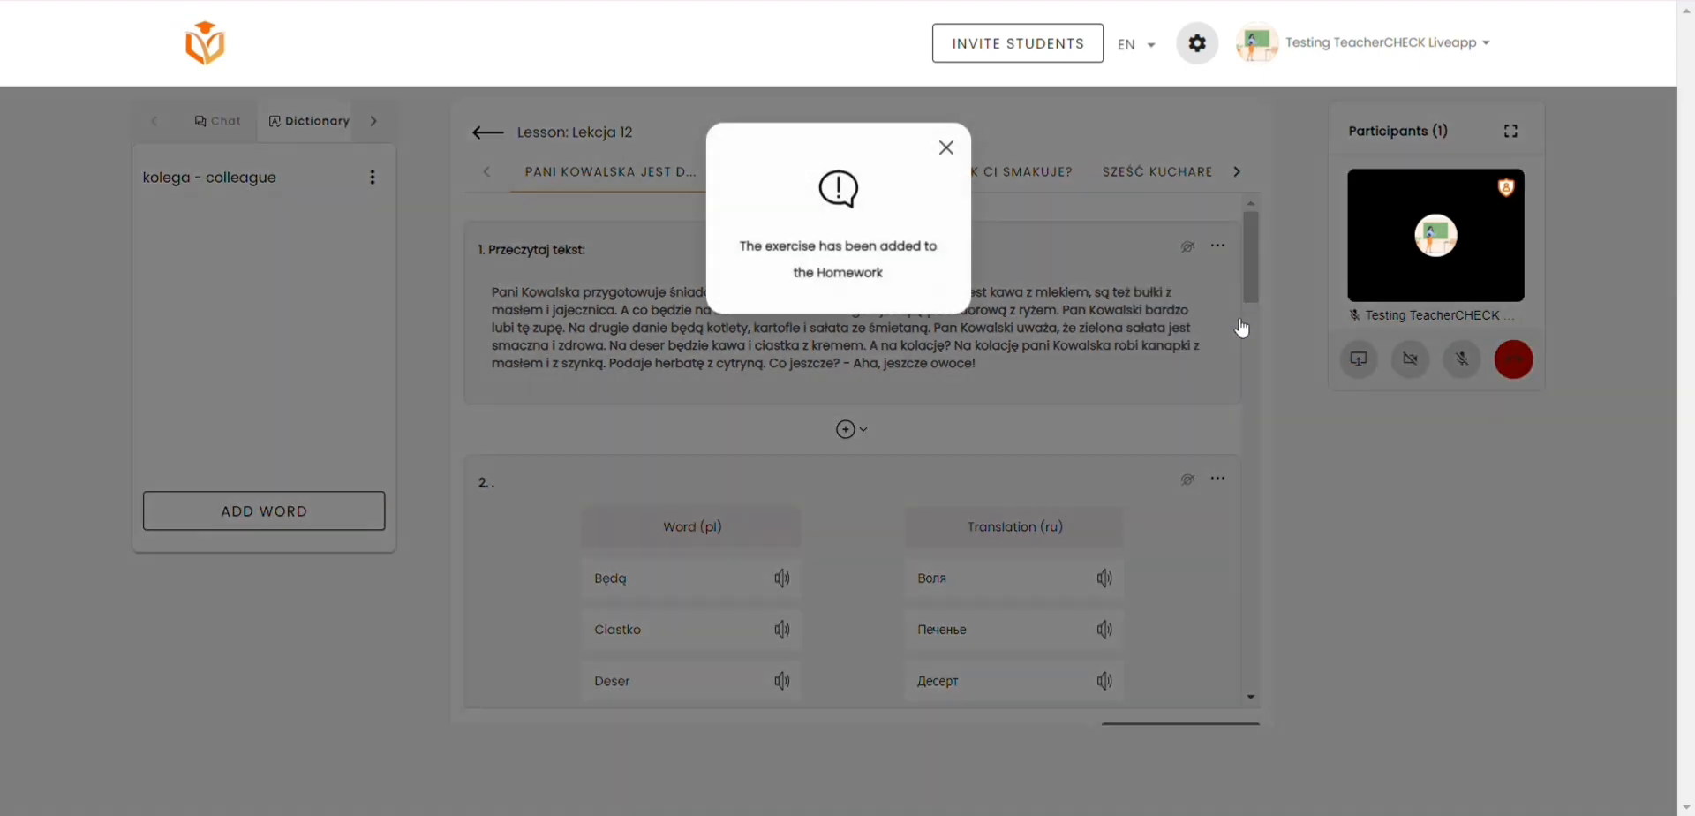
scroll(1148, 327, "down", 10)
left_click(1230, 281)
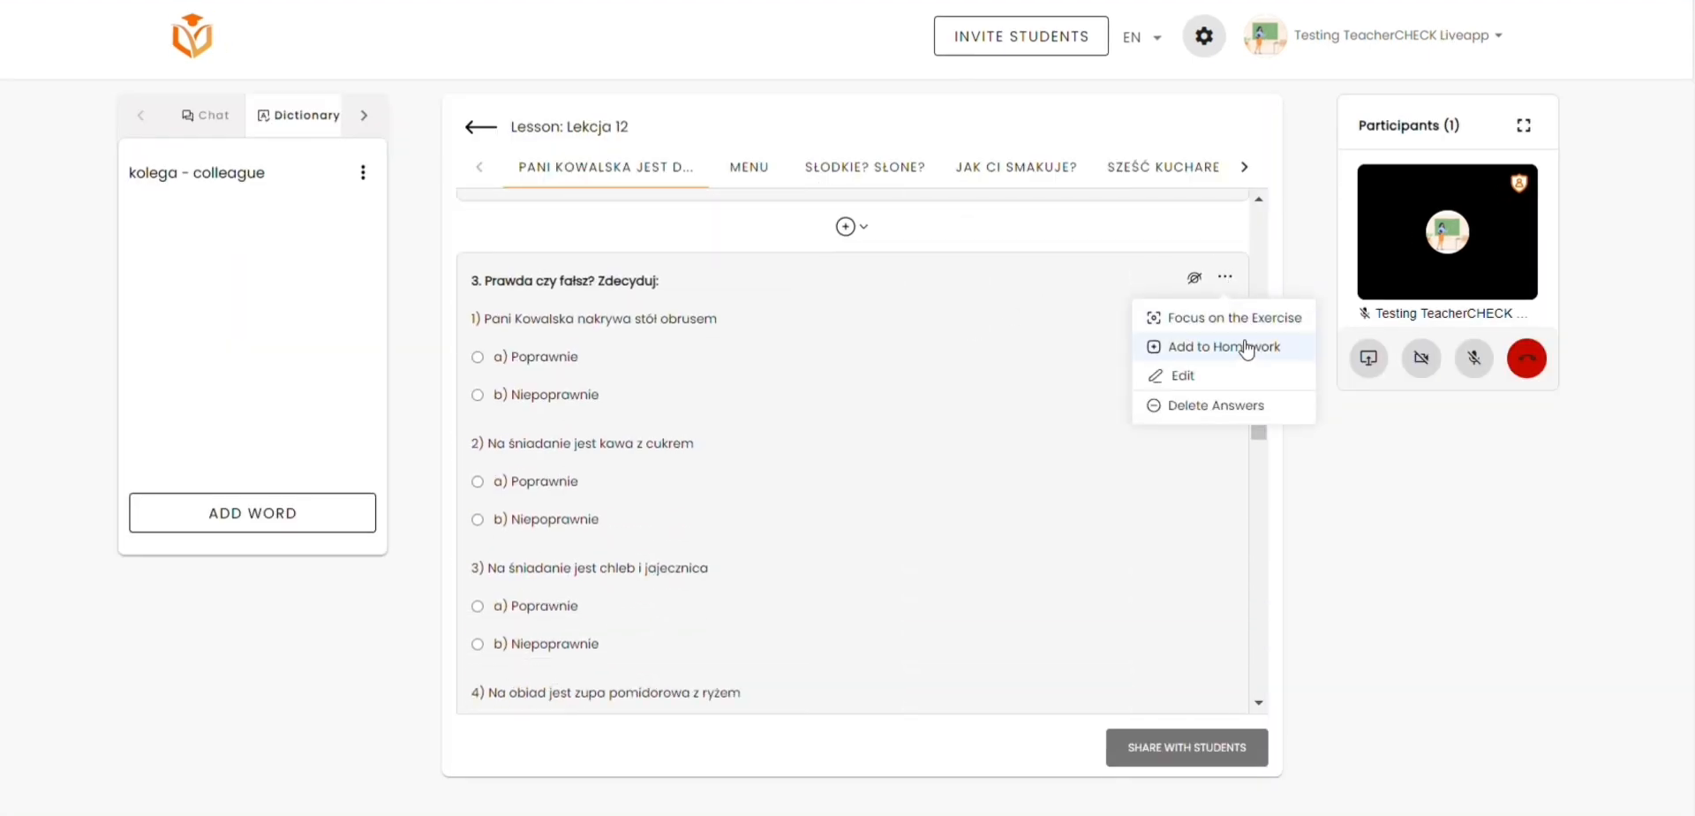
left_click(1245, 346)
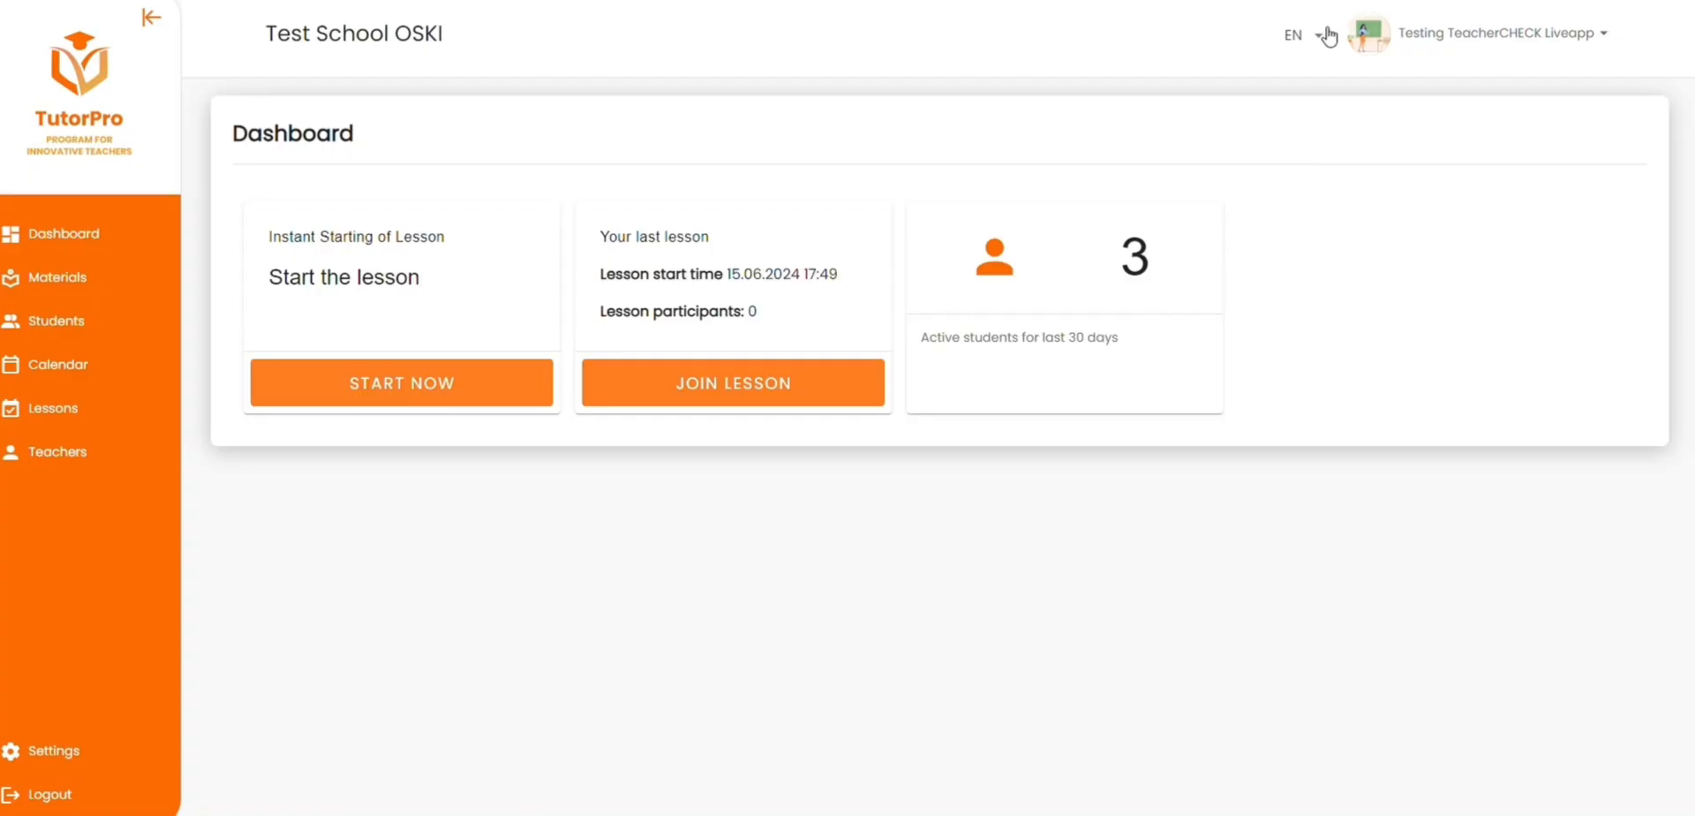
Step: Switch the teacher account's interface language to Polish, Russian and Ukrainian in turn
left_click(1327, 36)
left_click(1335, 123)
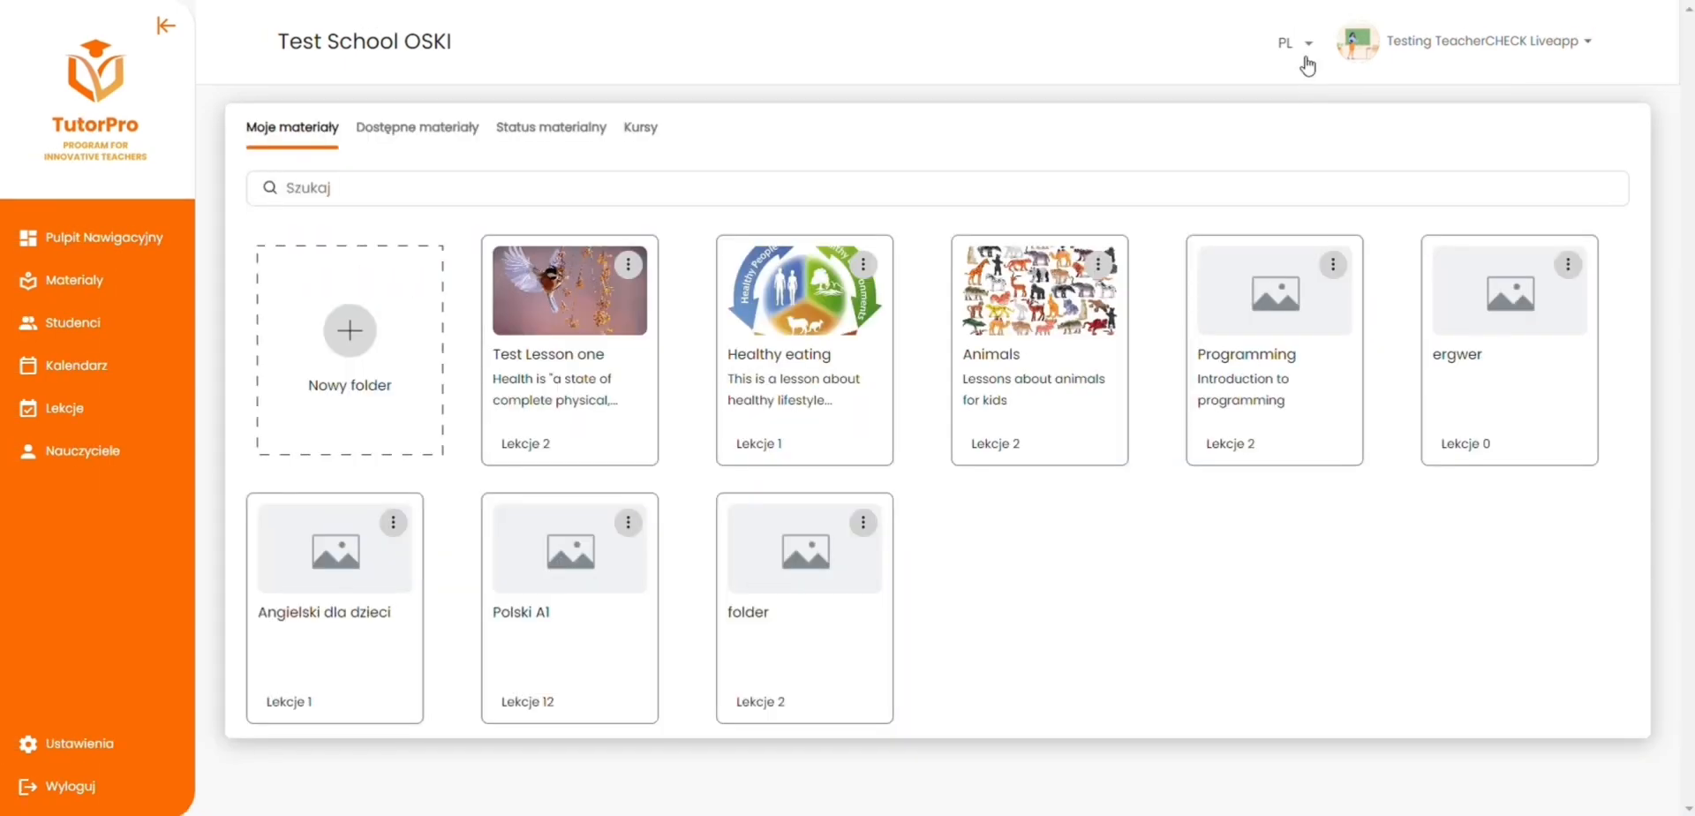
left_click(1306, 46)
left_click(1301, 172)
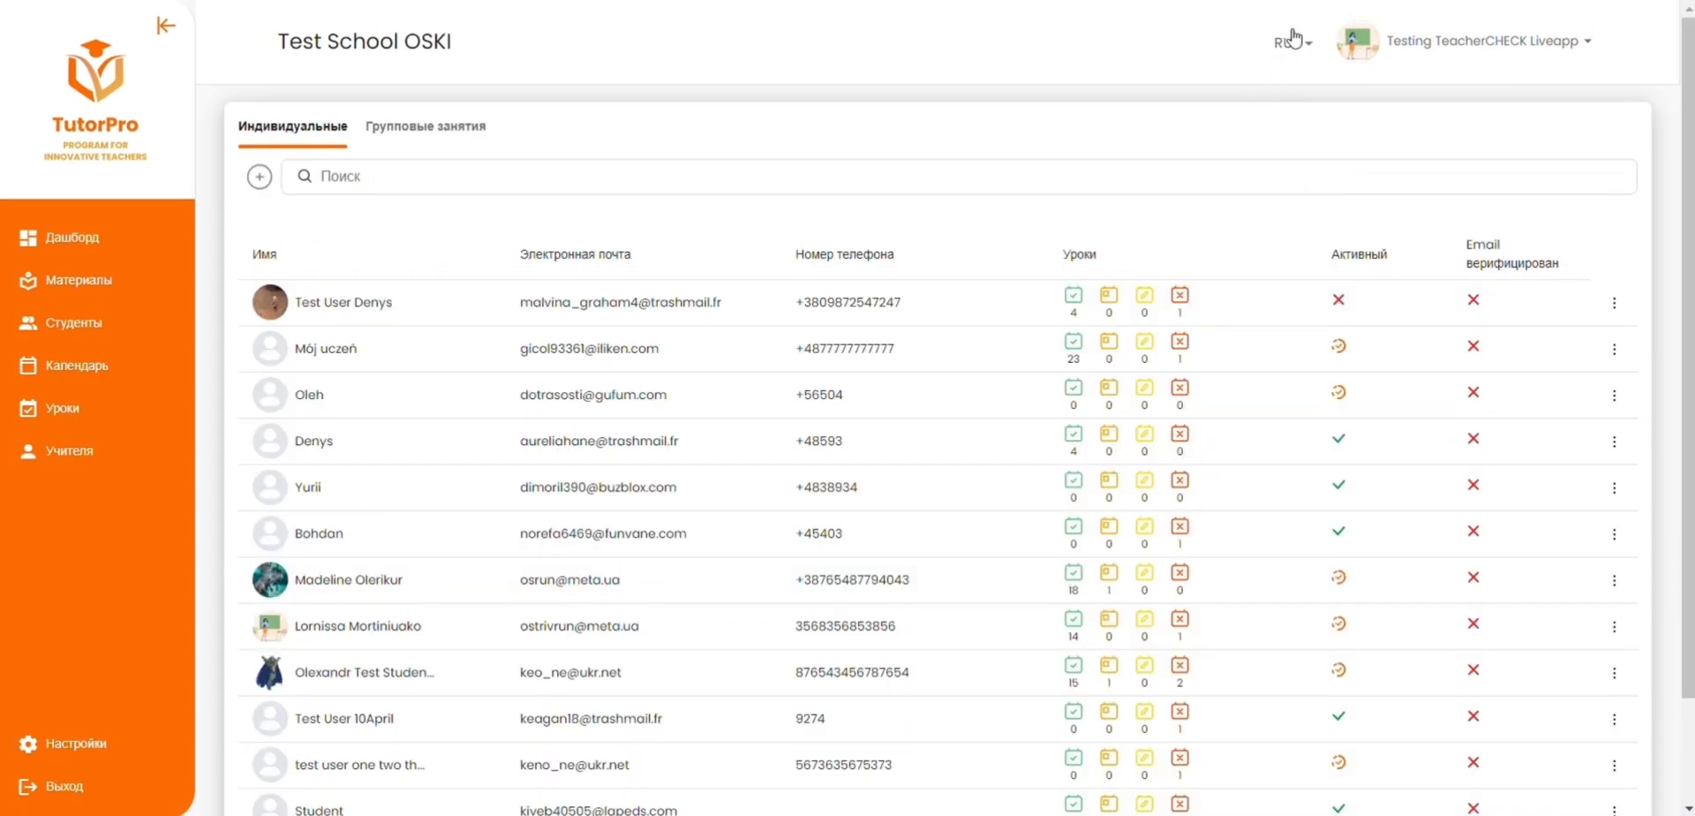
left_click(1294, 42)
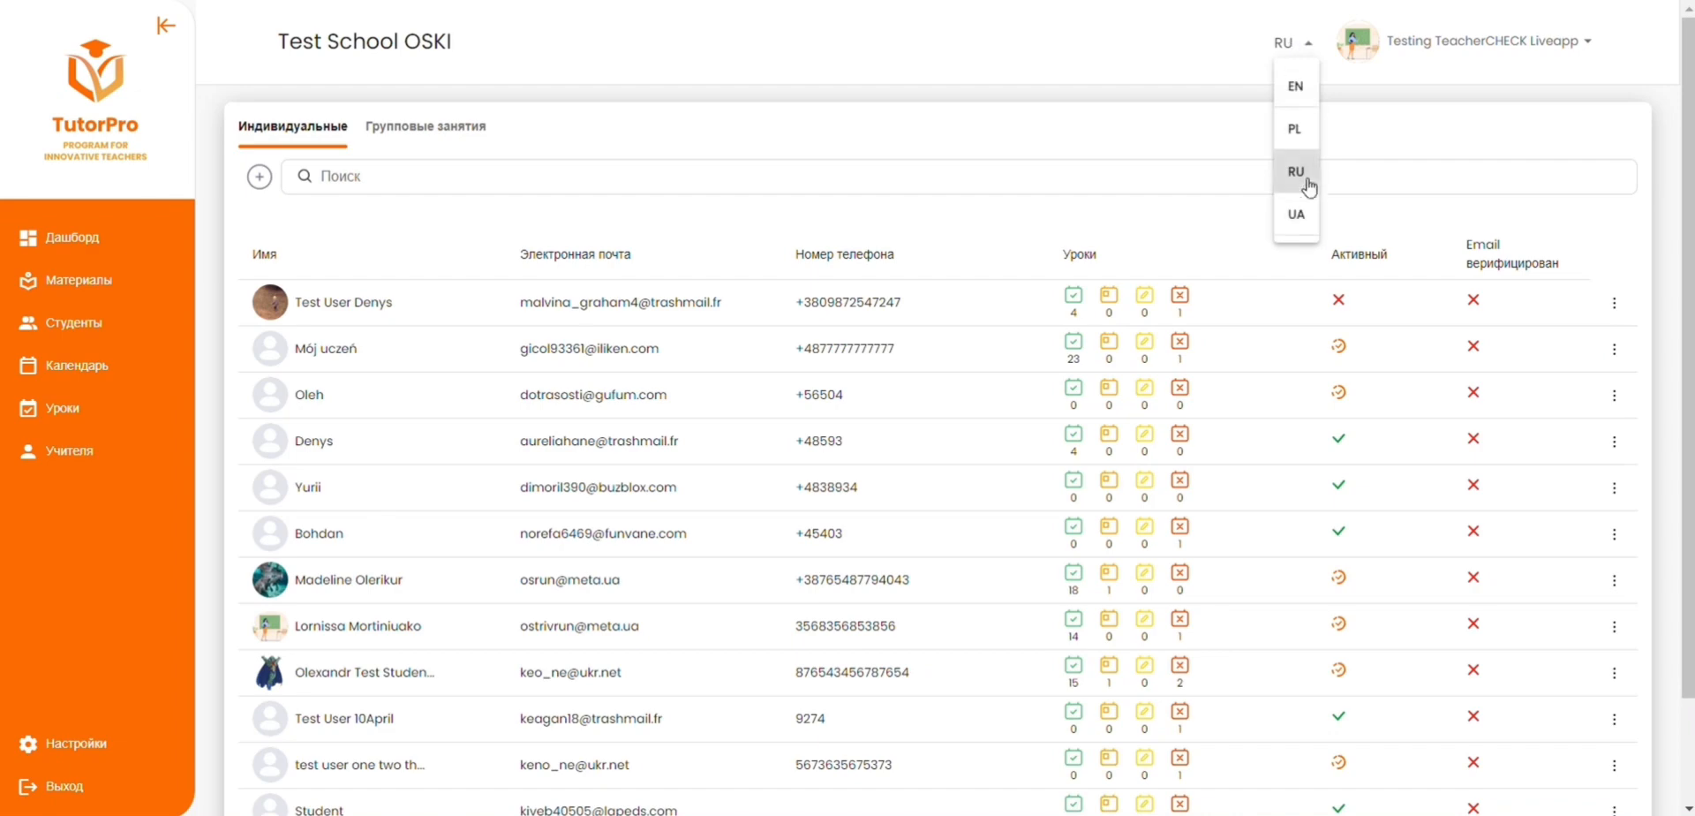
left_click(1298, 215)
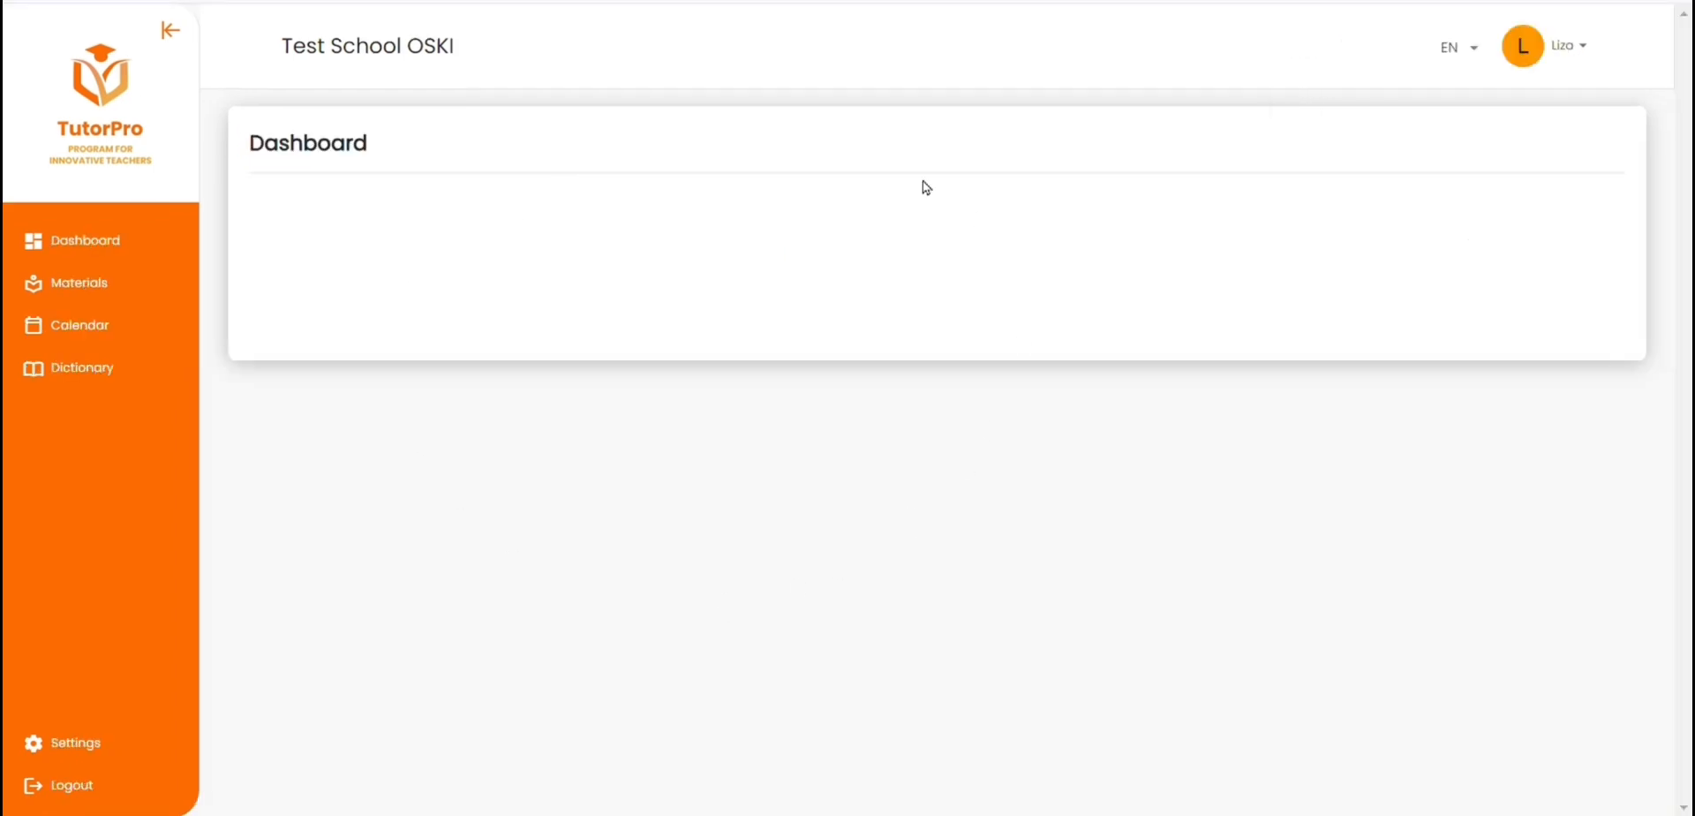
Step: Open the saved materials of the student's 17/06 lesson, view the sections from Sklepy i supermarkety to Dialog w sklepie, and return to the passed lessons
left_click(73, 284)
left_click(399, 355)
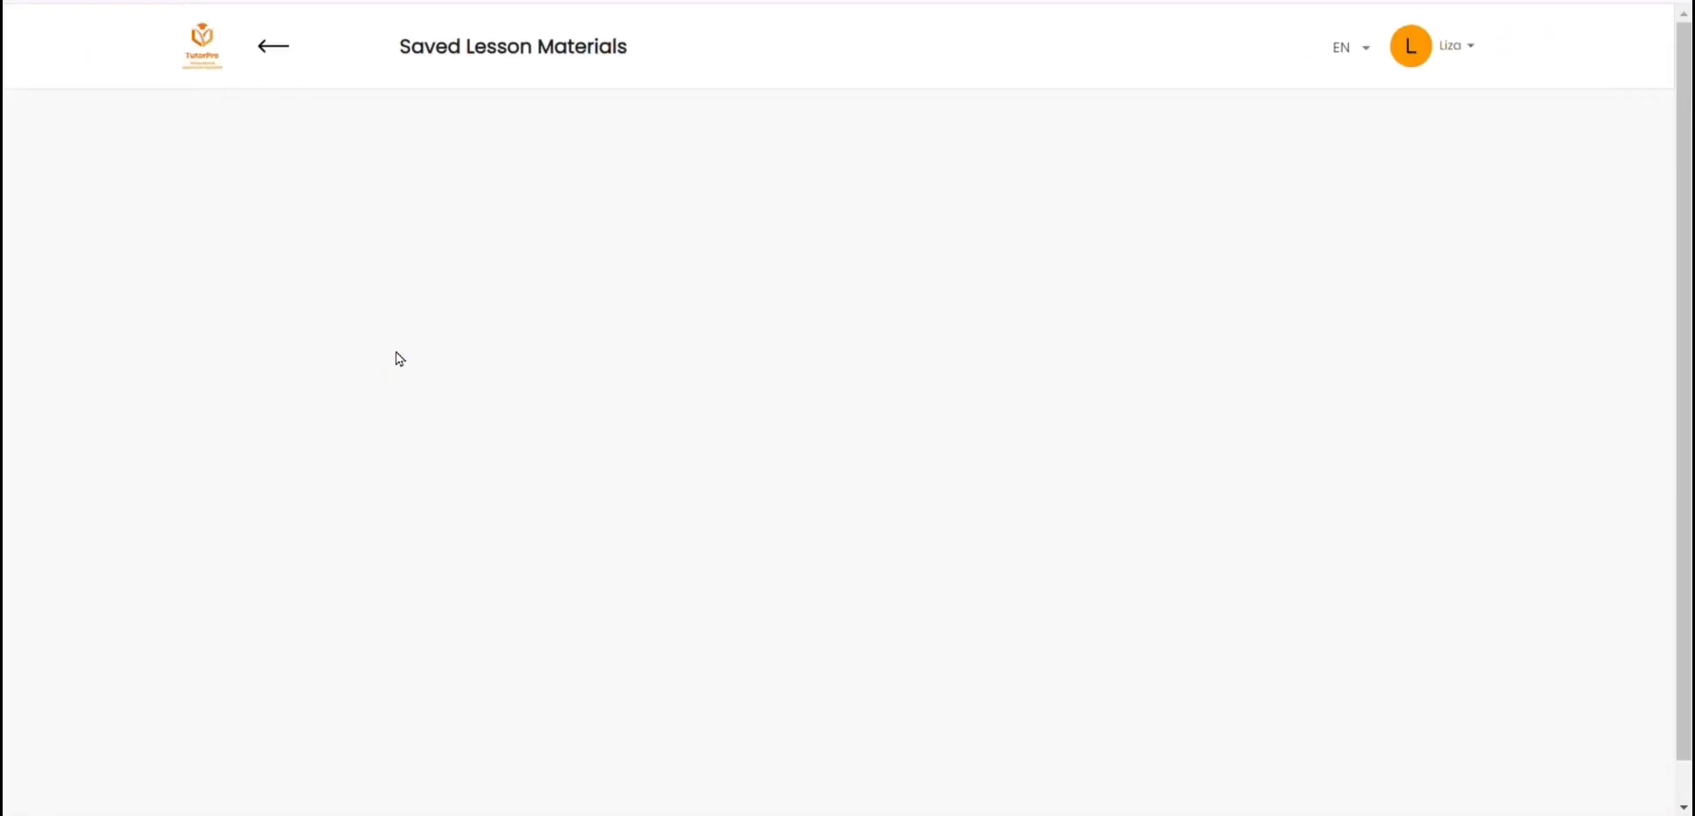
left_click(671, 111)
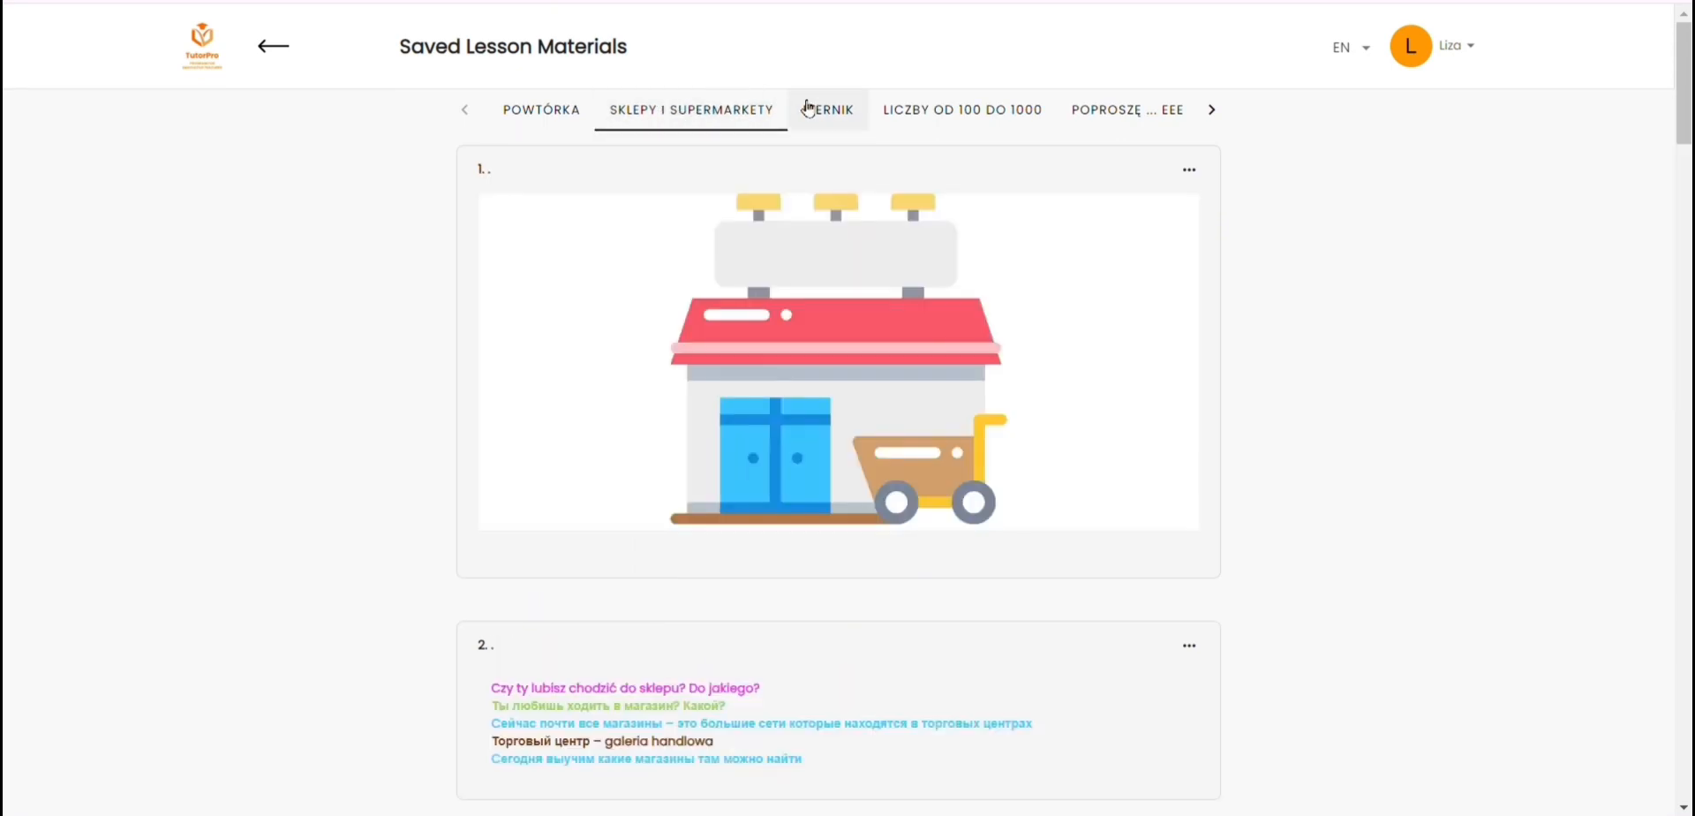
left_click(834, 110)
left_click(884, 113)
left_click(989, 109)
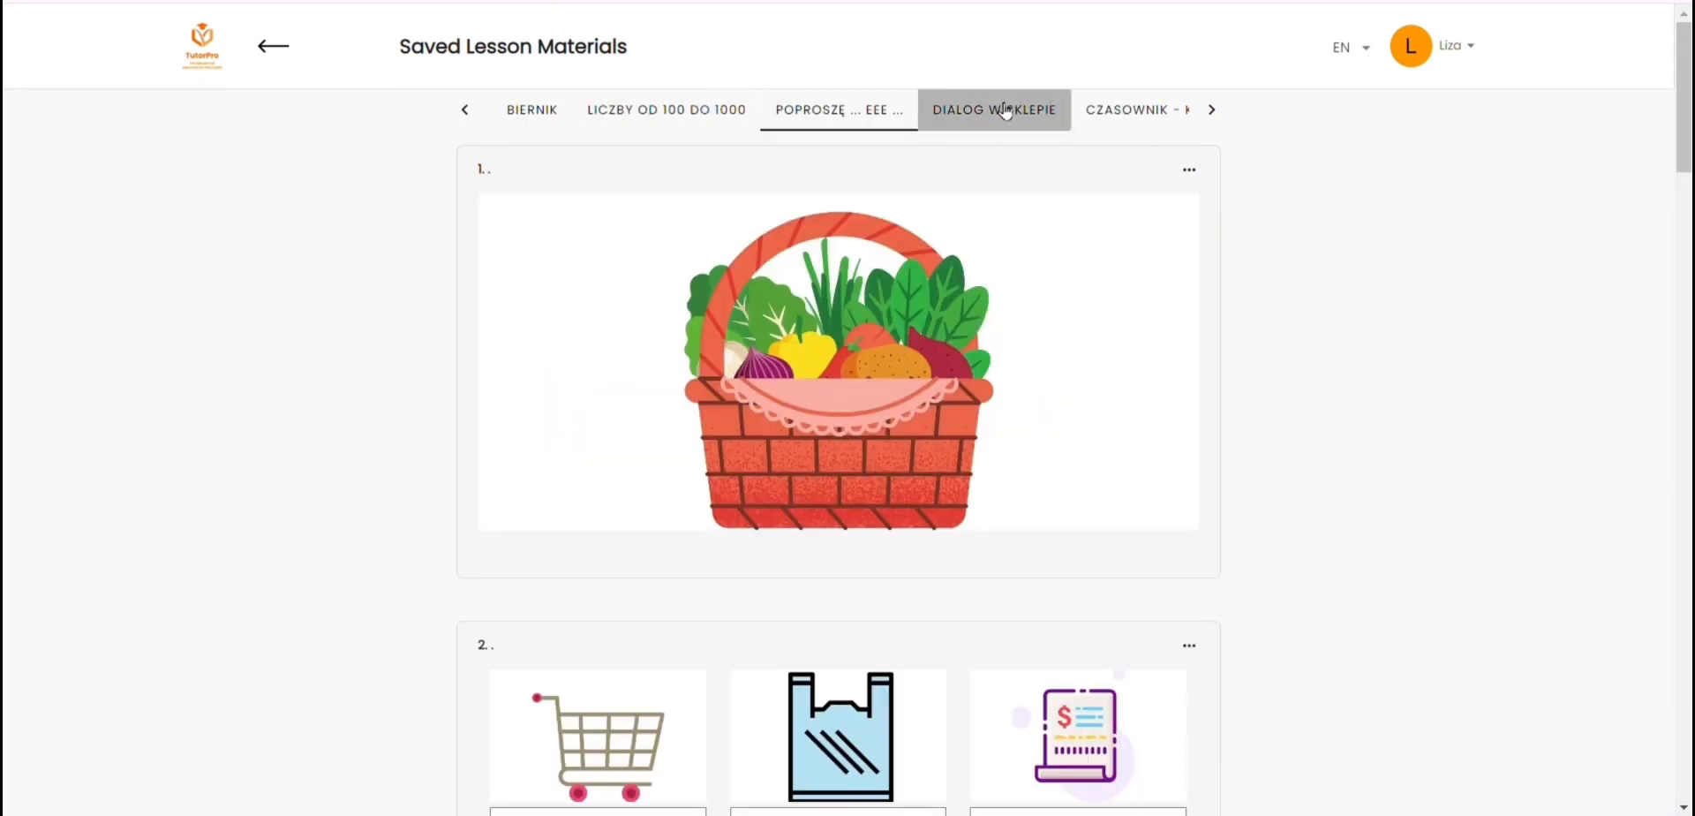
left_click(991, 109)
left_click(274, 46)
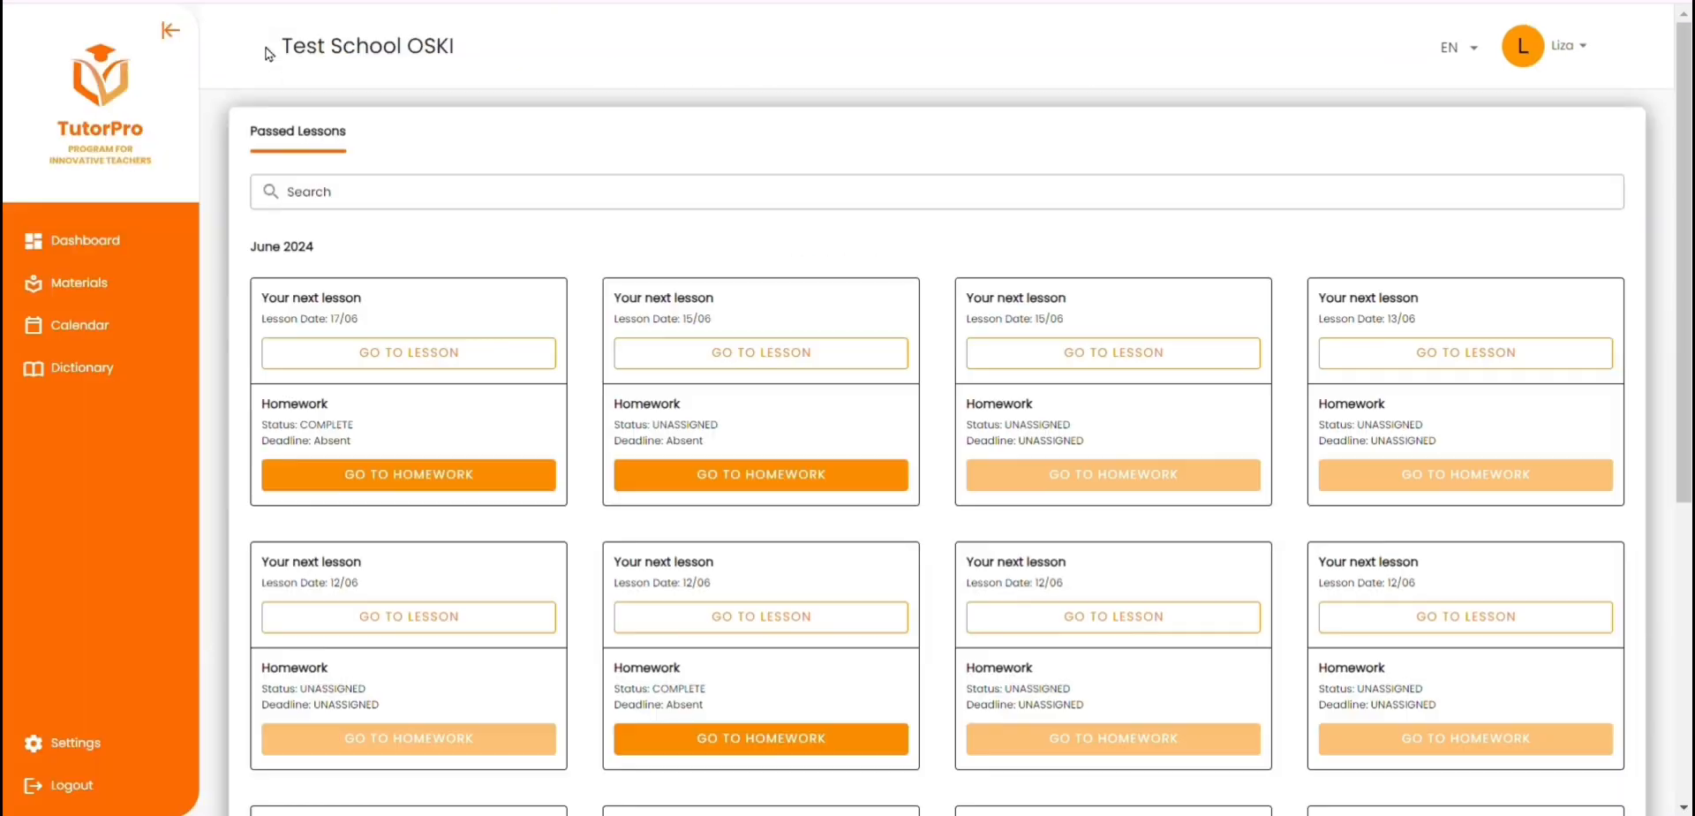
Step: Review the homework of the 17/06 lesson, send it for review, and open the student's dictionary
left_click(446, 472)
scroll(549, 342, "down", 13)
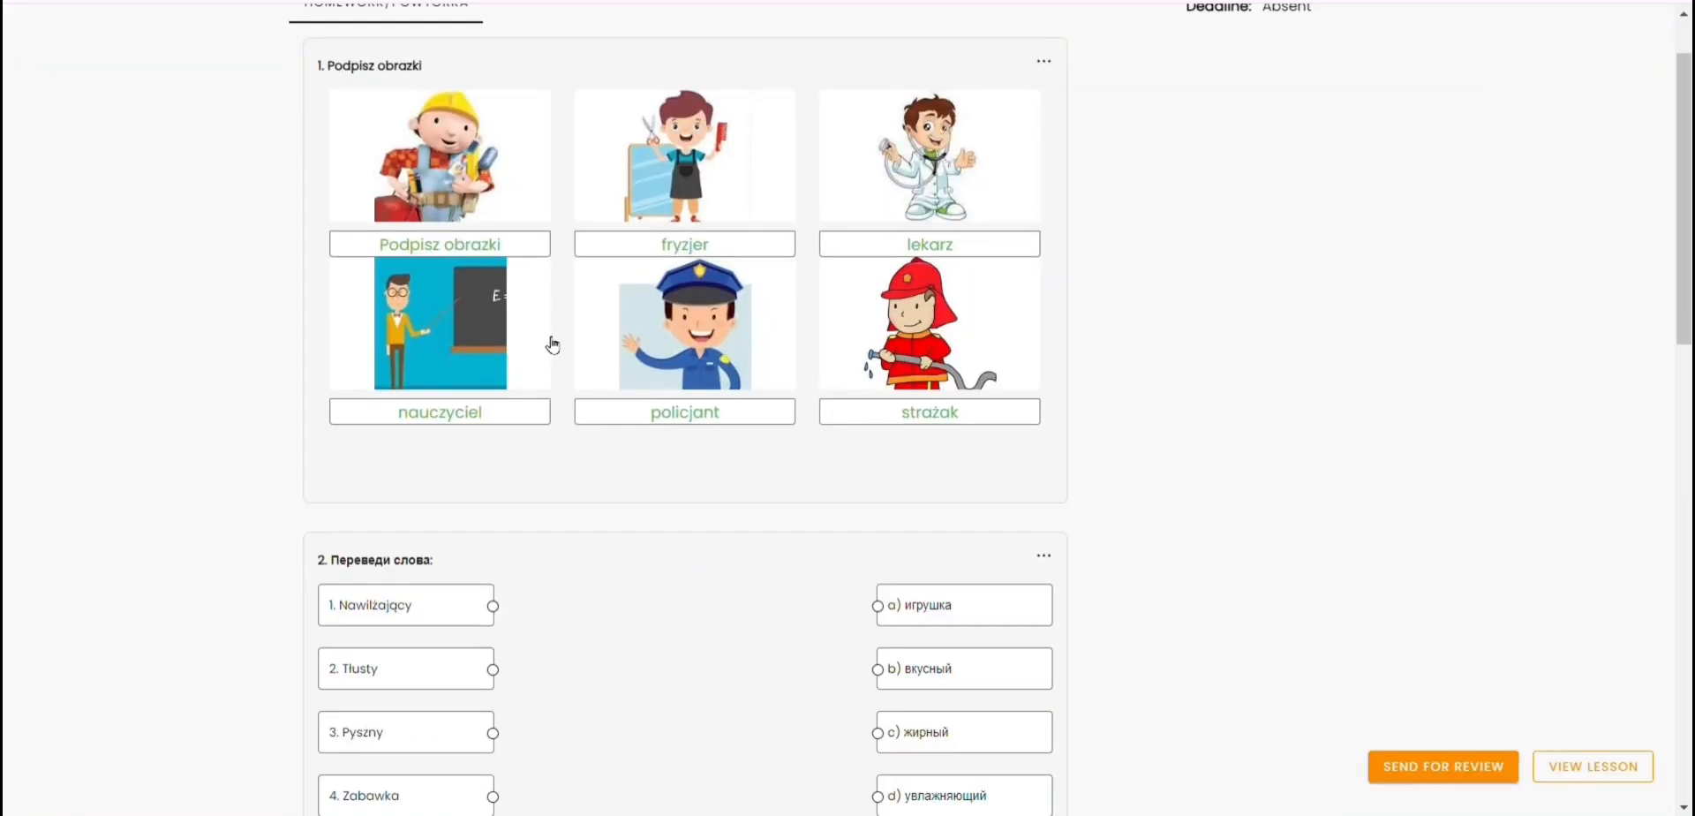
scroll(547, 341, "down", 2)
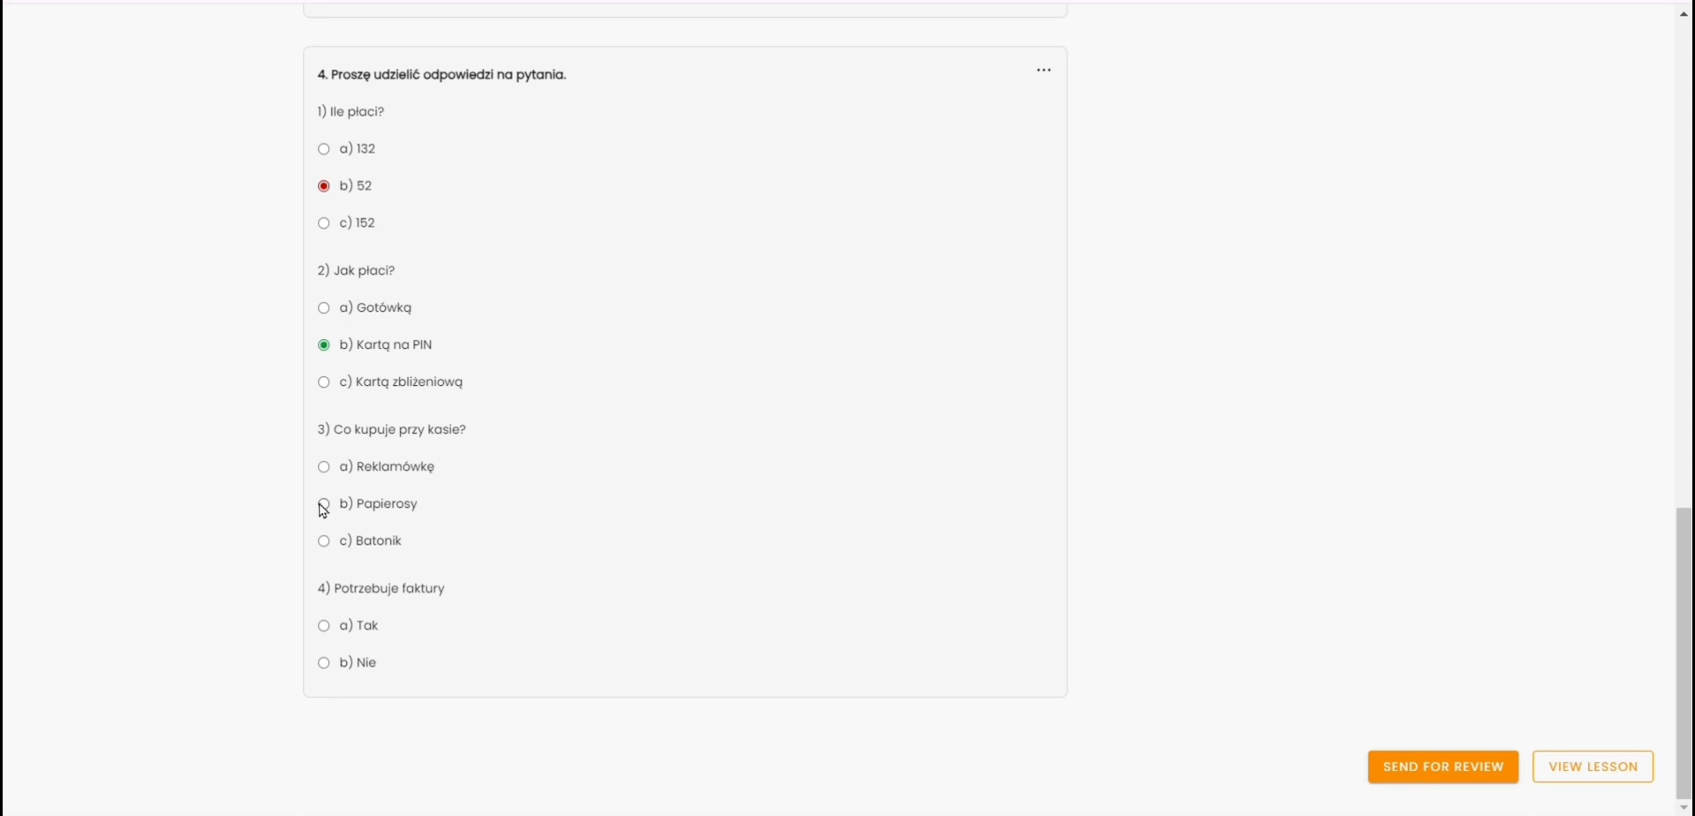
left_click(1439, 767)
left_click(93, 377)
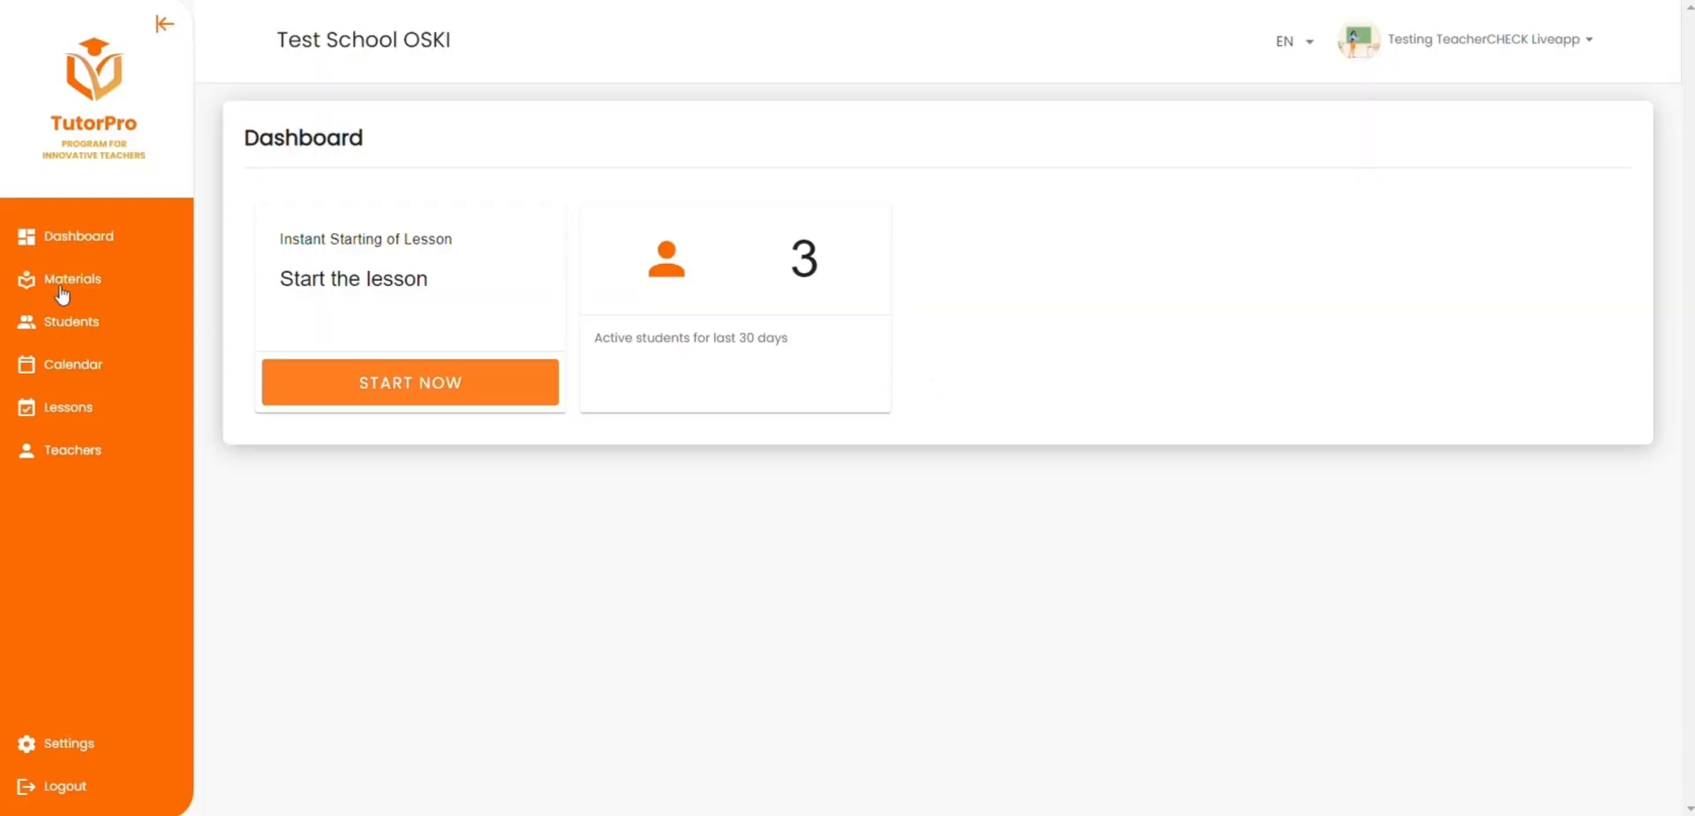
Step: View the available materials, the material status and the courses in the teacher account
left_click(64, 281)
left_click(406, 129)
left_click(516, 129)
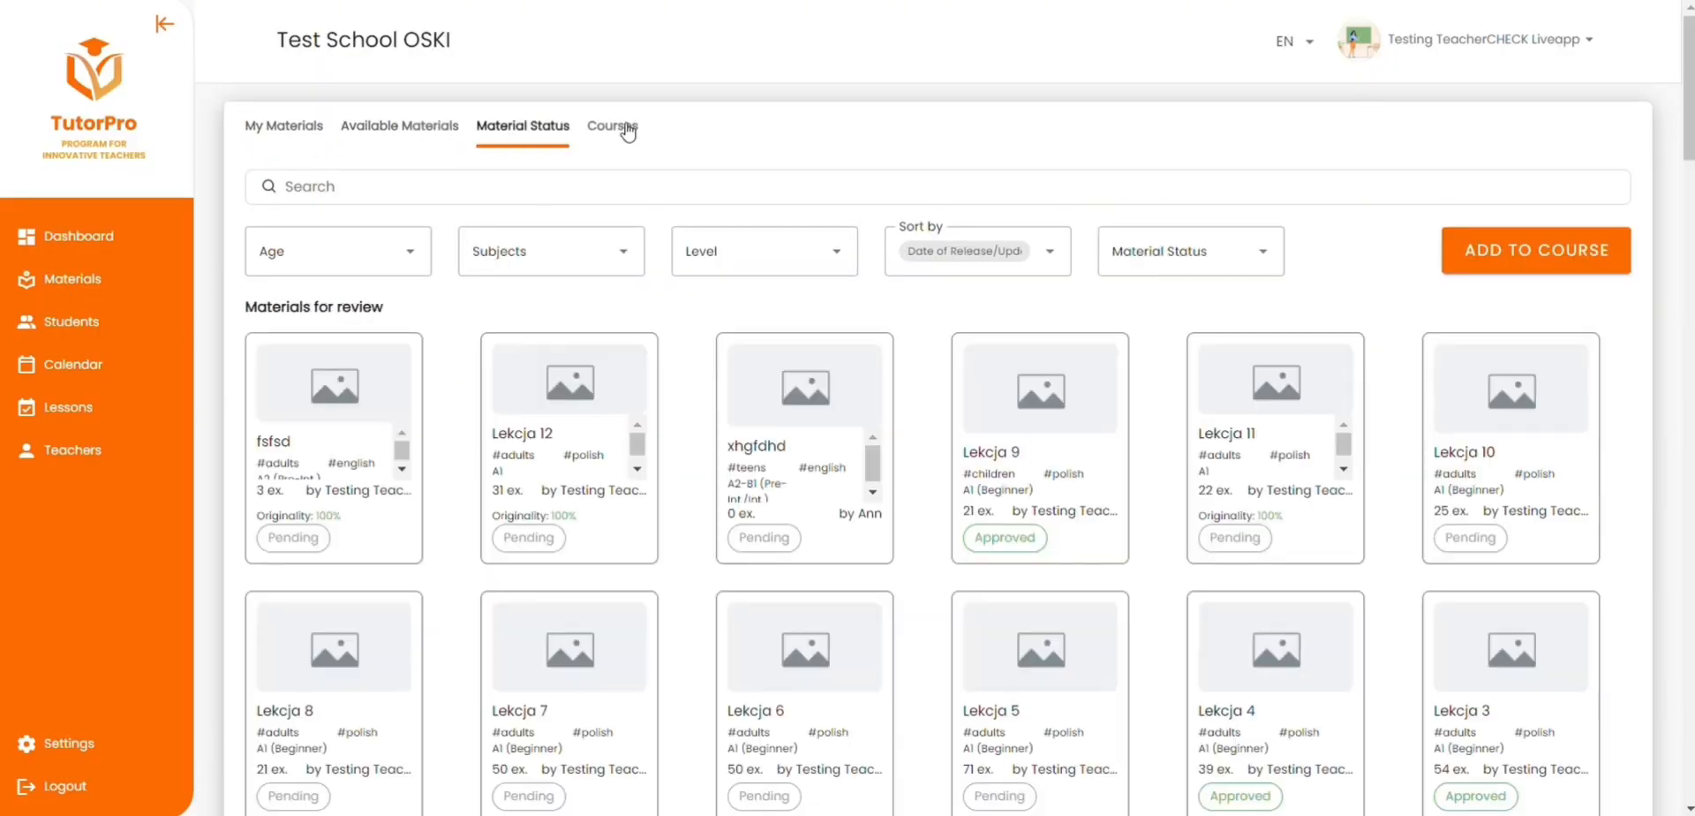
left_click(618, 127)
Step: View the group classes in the students section and open the calendar
left_click(95, 332)
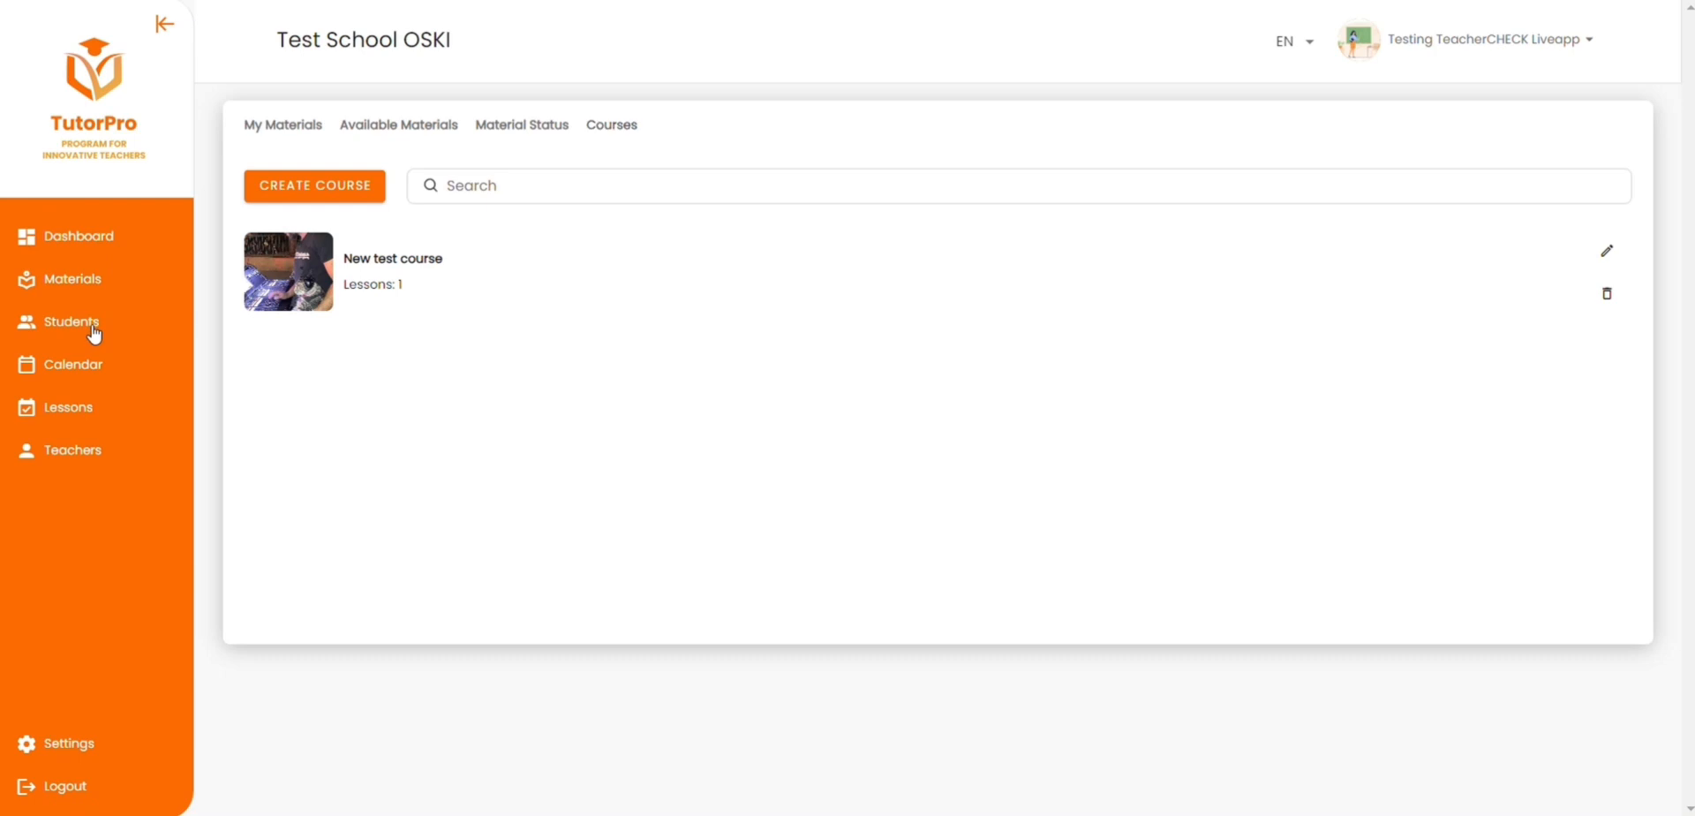
left_click(403, 131)
left_click(67, 372)
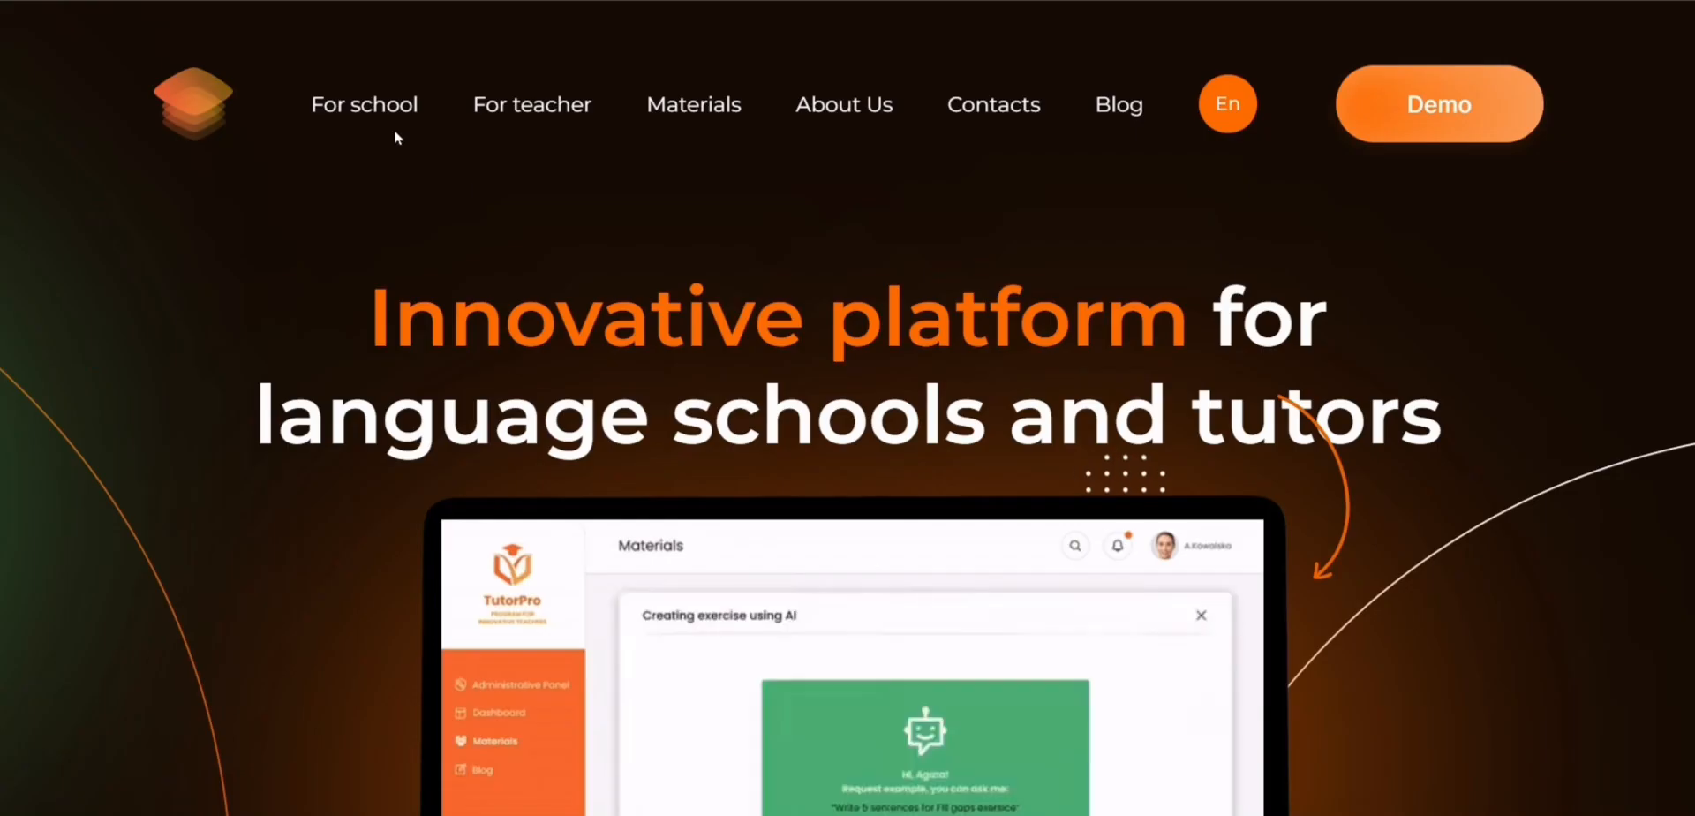
Step: Browse the TutorPRO website's pages for schools, teachers, materials, About Us and Contacts
left_click(363, 104)
left_click(529, 106)
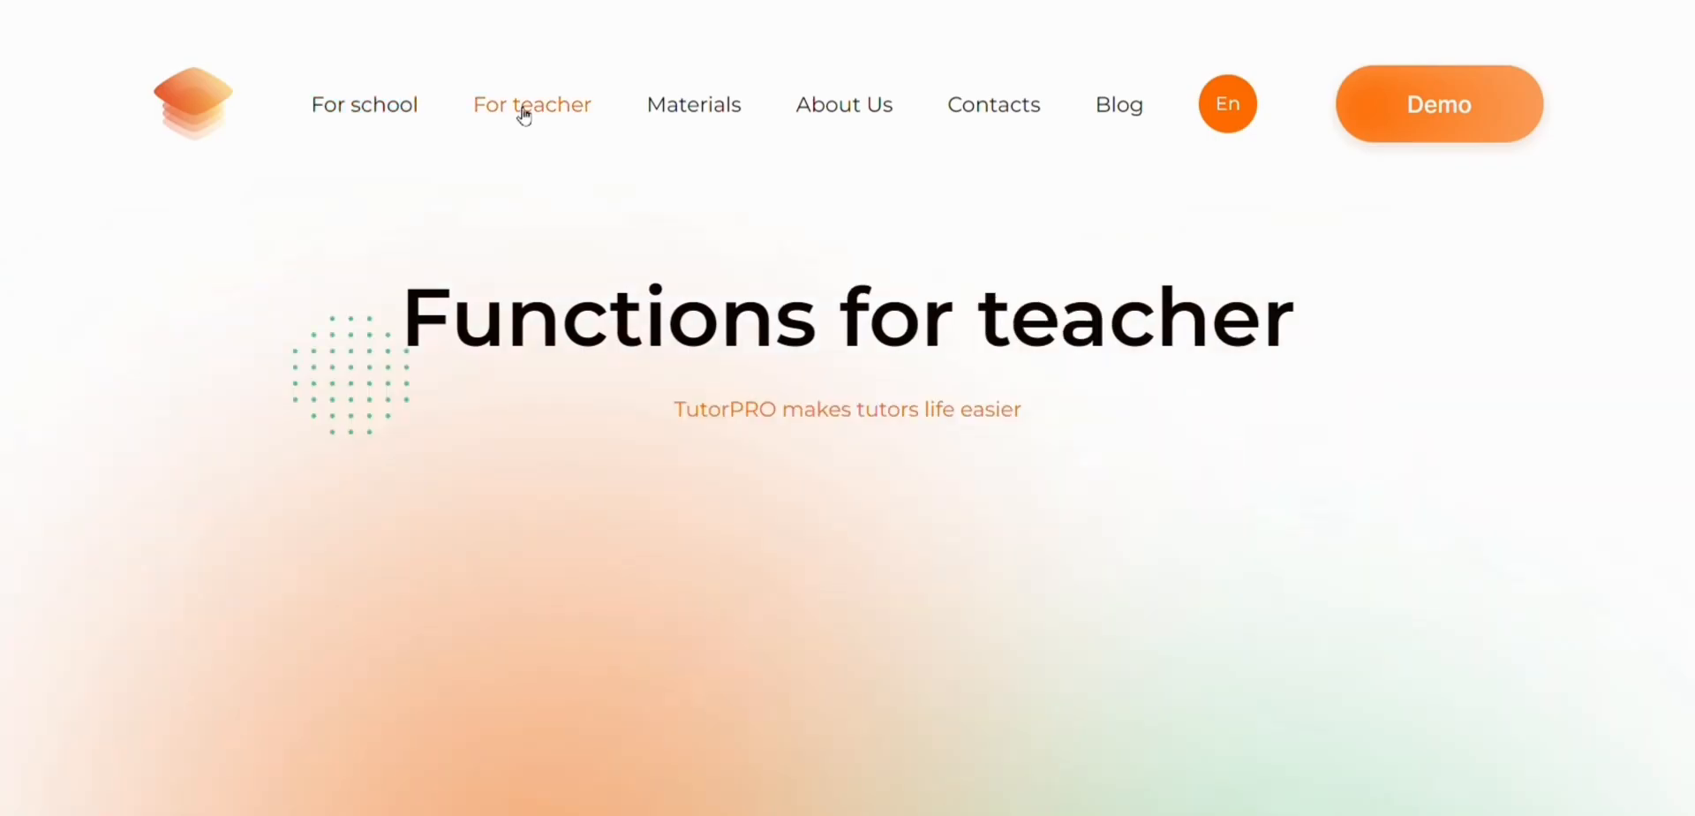
left_click(694, 104)
left_click(839, 106)
left_click(1006, 108)
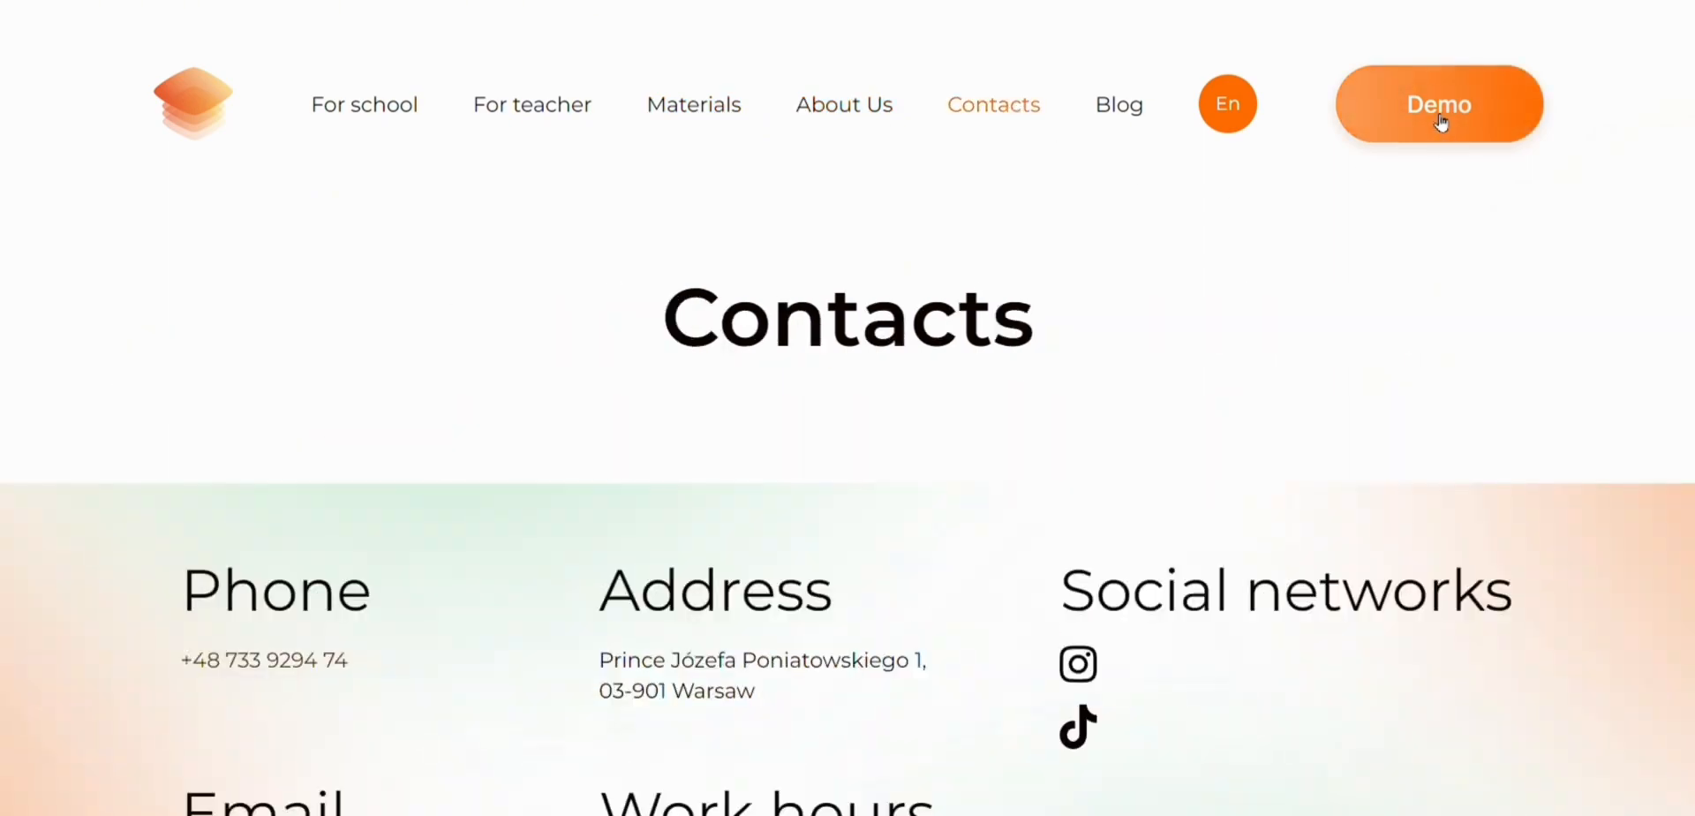